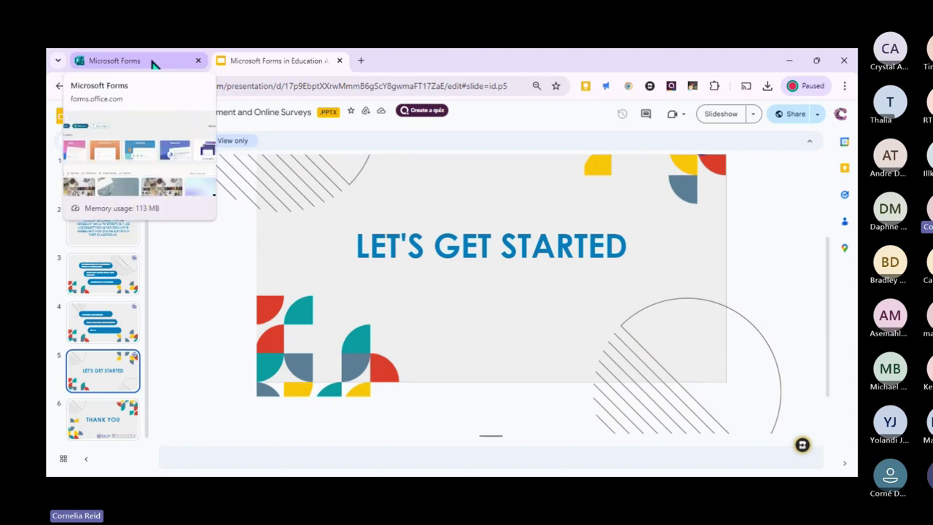
- Switch to Microsoft Forms in the browser, highlight its web address and check which account is signed in
left_click(153, 64)
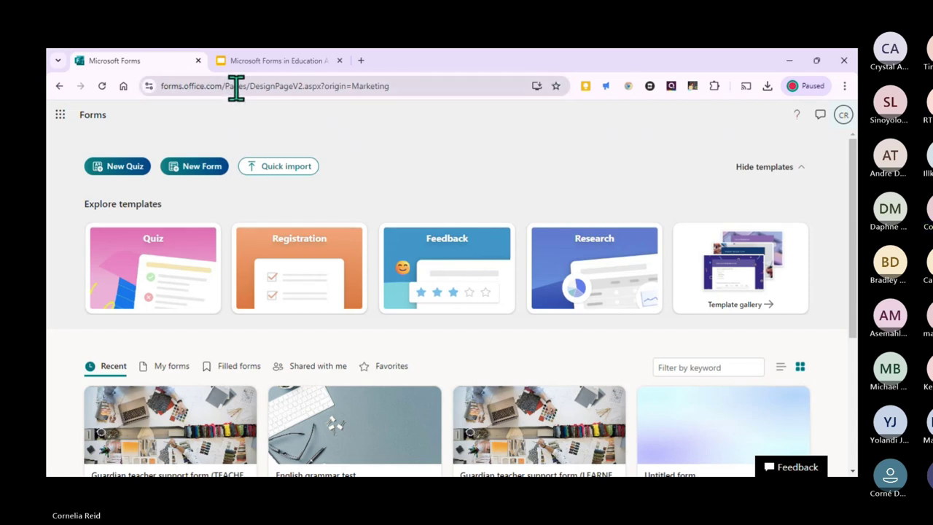
left_click(166, 86)
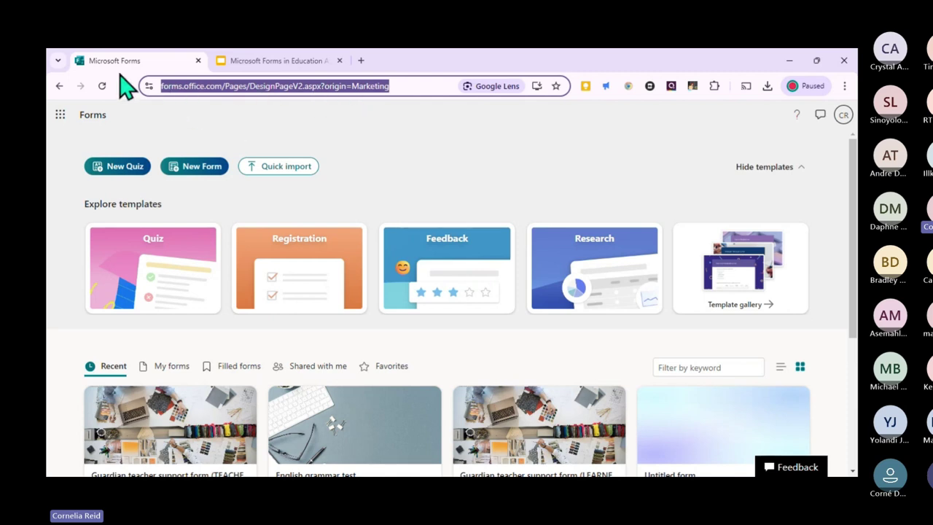
left_click(355, 123)
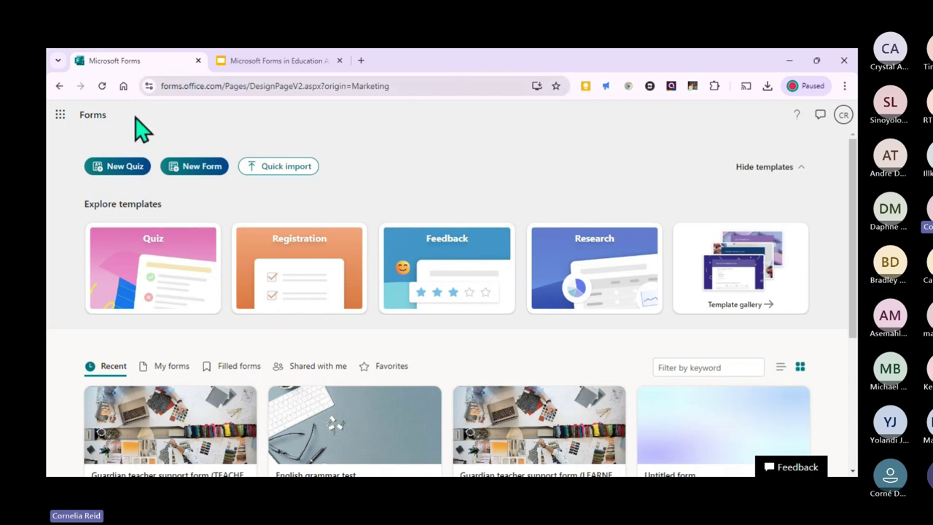
left_click(841, 116)
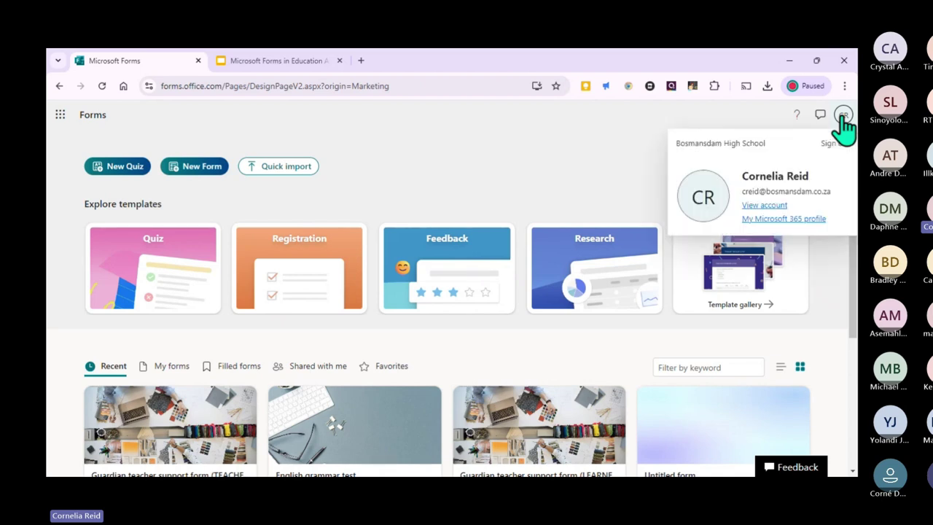
left_click(842, 118)
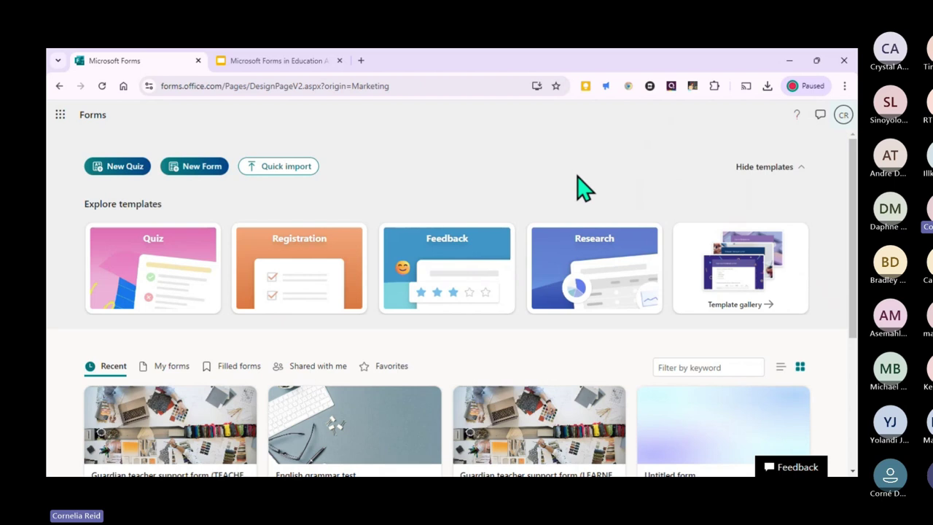
- Look over the Forms home page, including the creation options, featured templates and recent forms
scroll(580, 187, "down", 1)
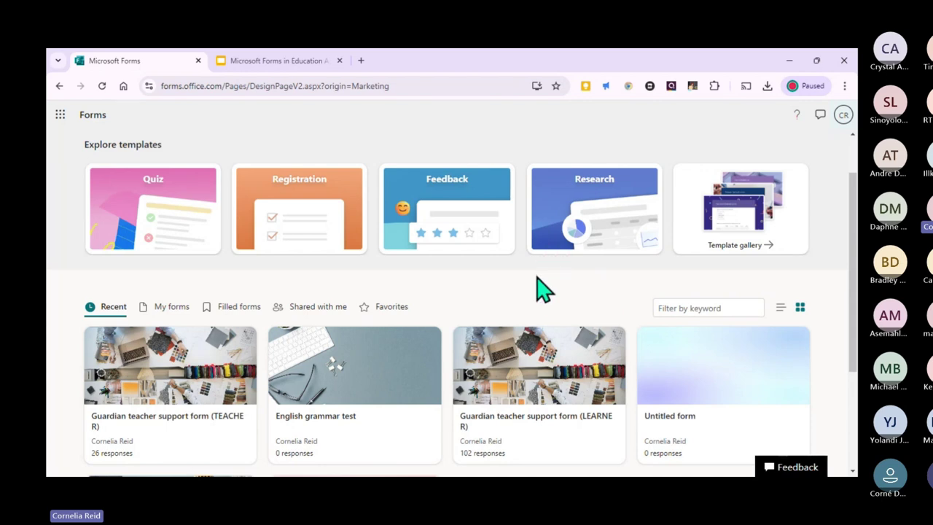
scroll(541, 287, "up", 2)
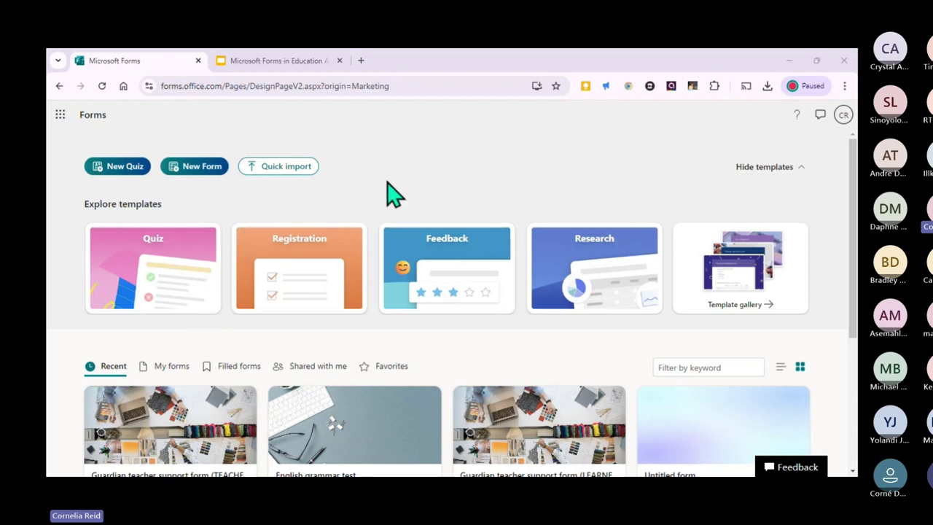
scroll(386, 182, "down", 1)
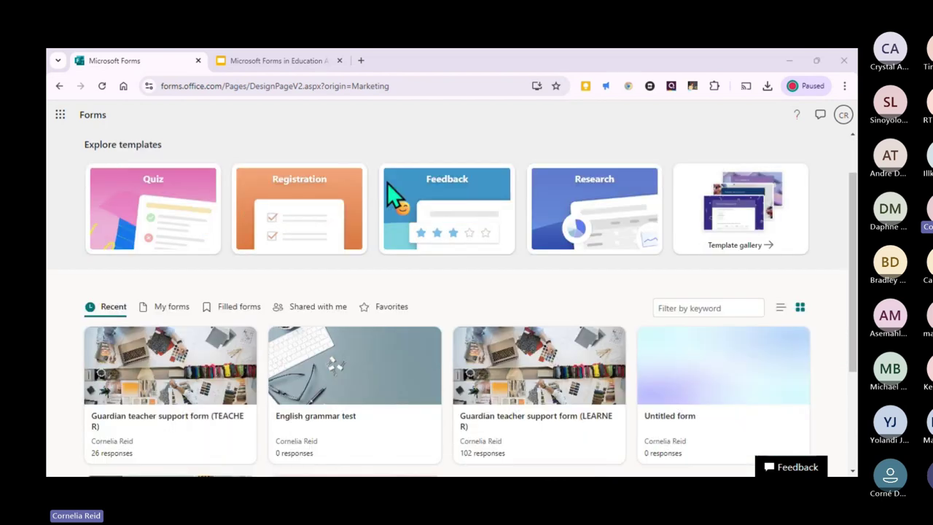
scroll(387, 182, "down", 1)
scroll(376, 240, "up", 2)
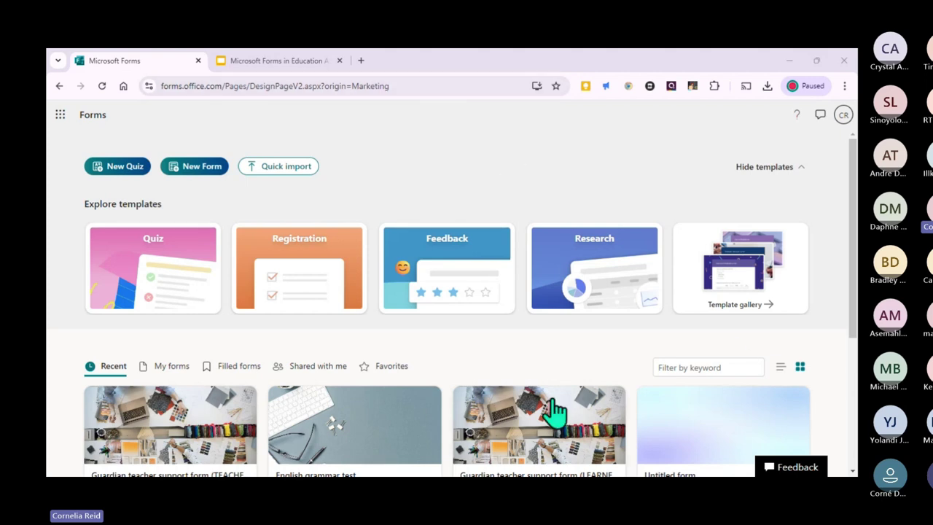
scroll(567, 371, "down", 1)
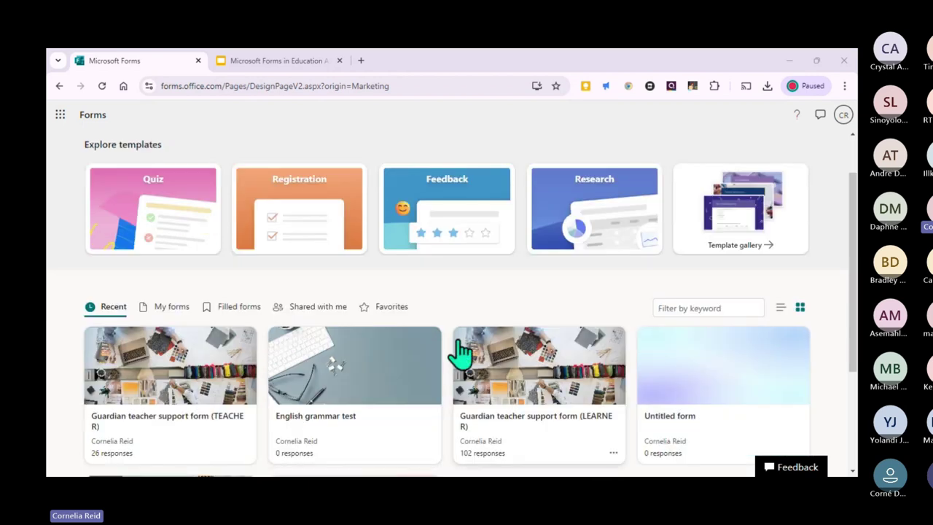
scroll(448, 328, "up", 1)
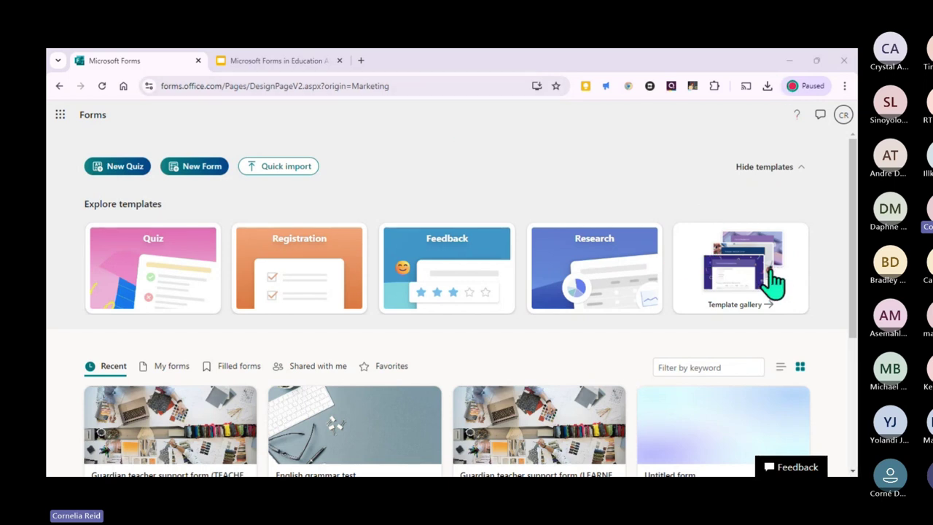
- Open the template gallery and create a form from the trending Community volunteer registration form template
left_click(752, 311)
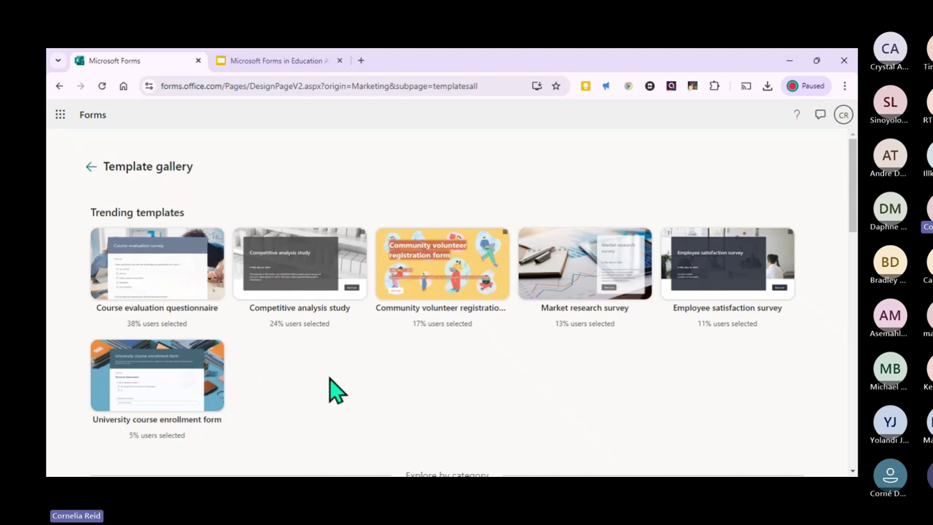
scroll(337, 391, "down", 1)
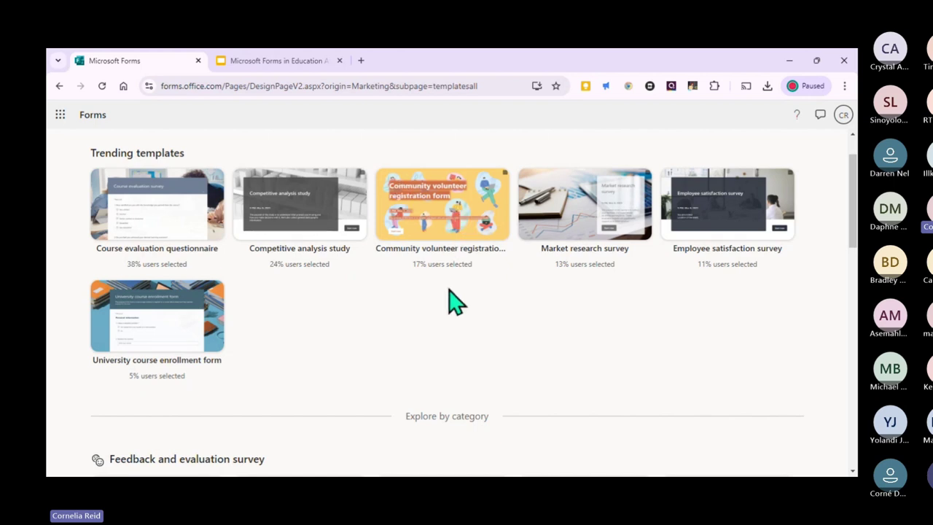
left_click(441, 226)
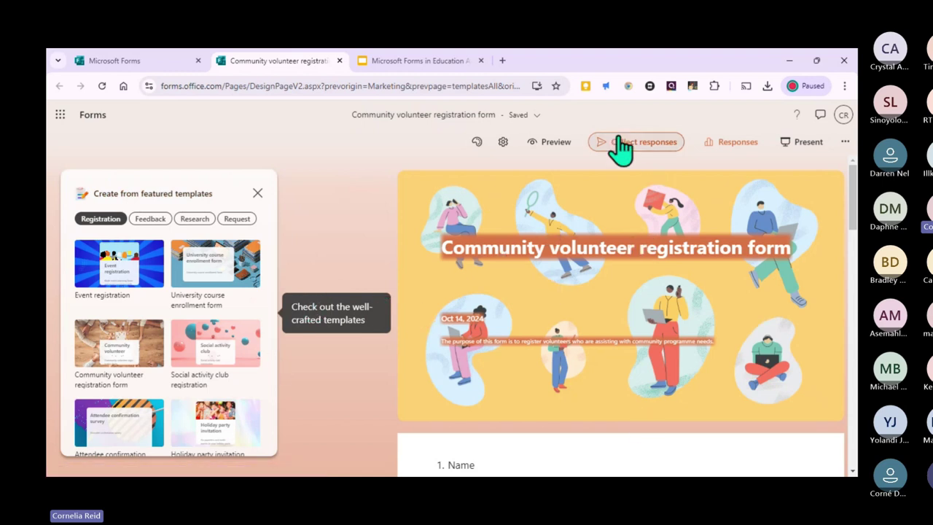
- Review all the questions of the Community volunteer registration form and return to its header
scroll(793, 263, "down", 1)
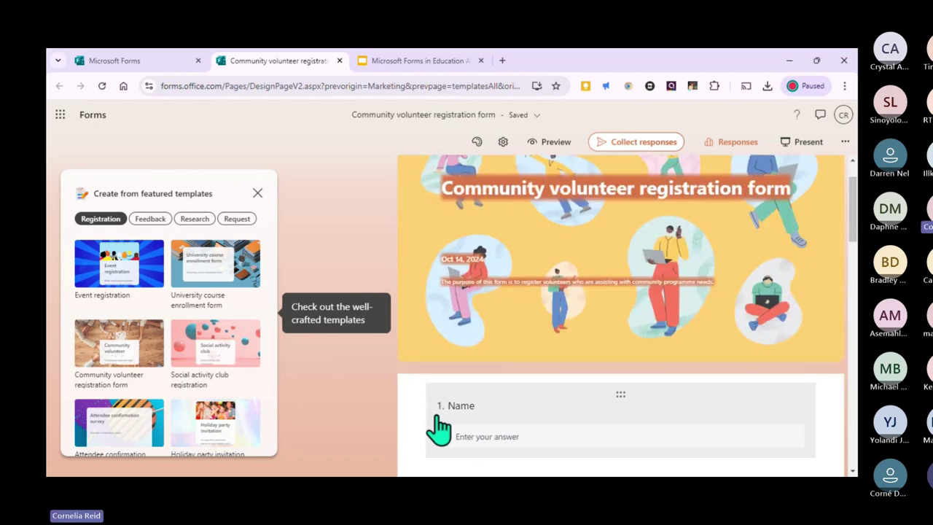
scroll(514, 435, "down", 1)
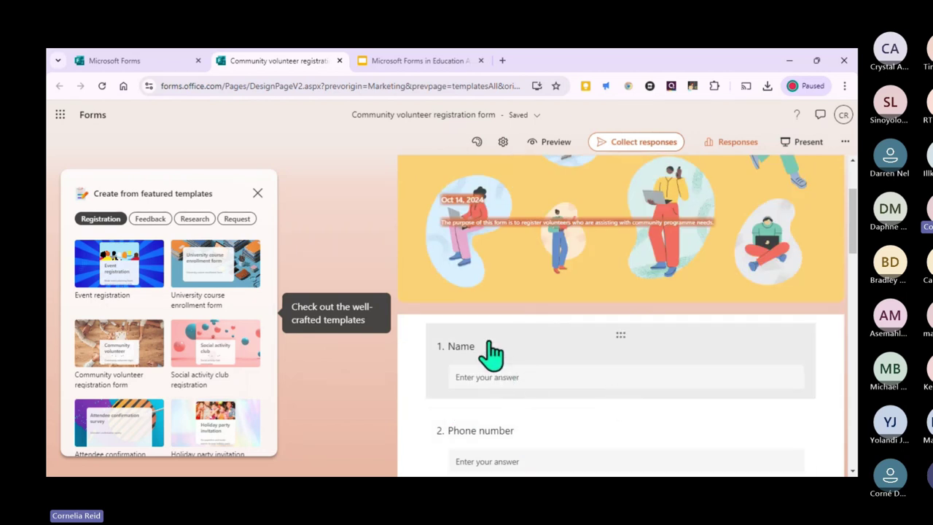
scroll(556, 397, "down", 3)
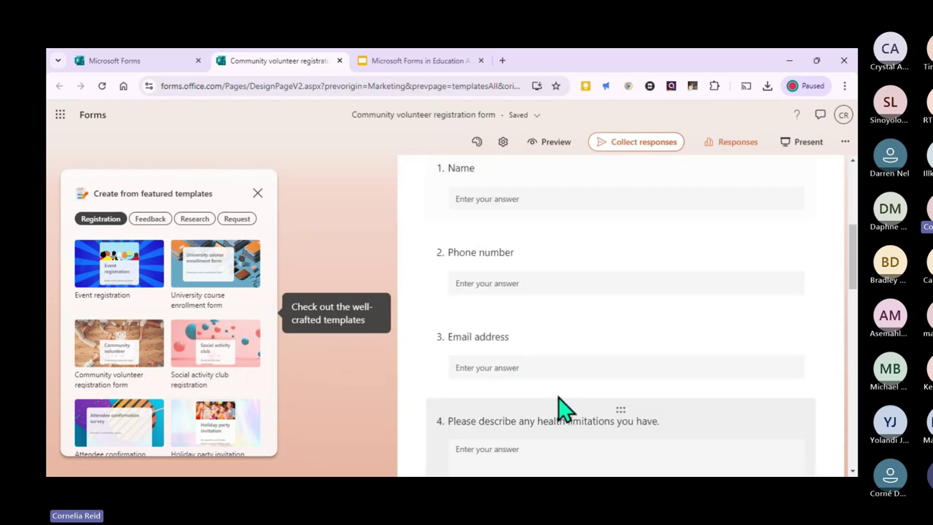
scroll(542, 373, "down", 2)
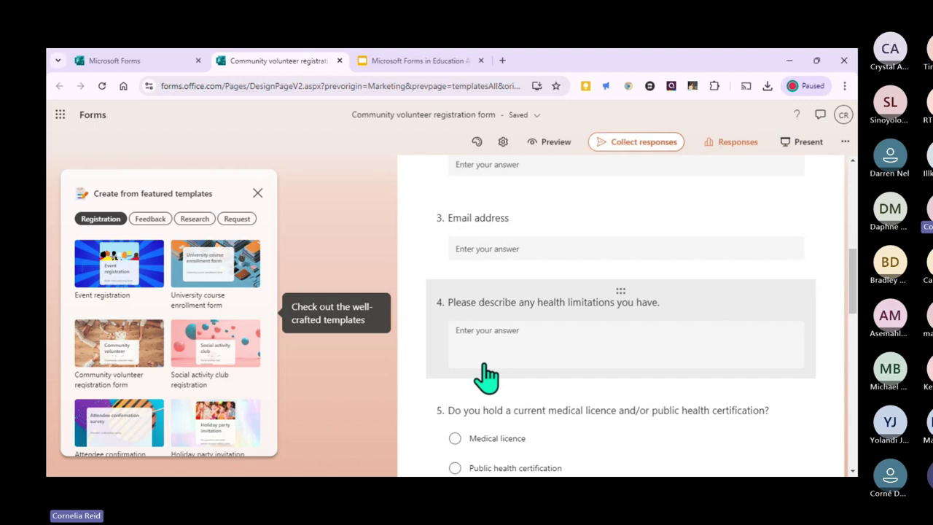
scroll(557, 411, "down", 1)
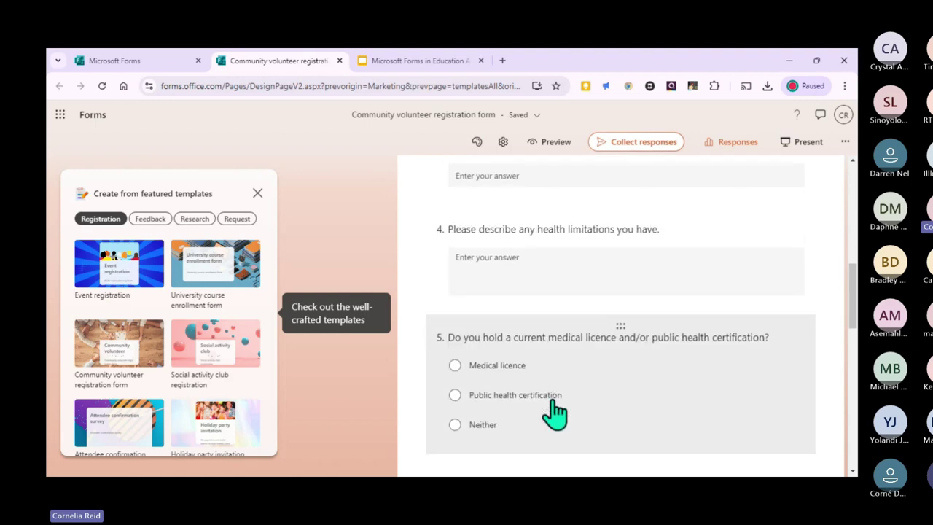
scroll(510, 364, "down", 1)
scroll(502, 368, "down", 2)
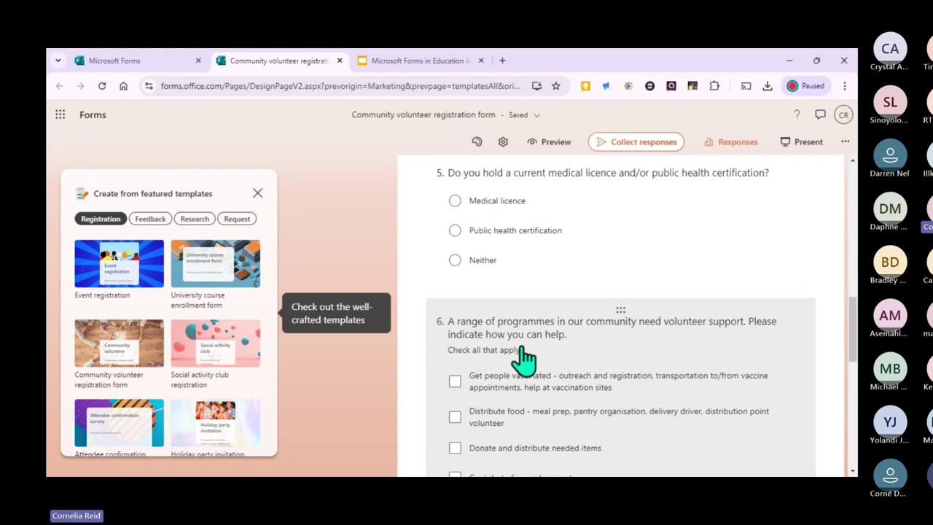
scroll(523, 357, "down", 6)
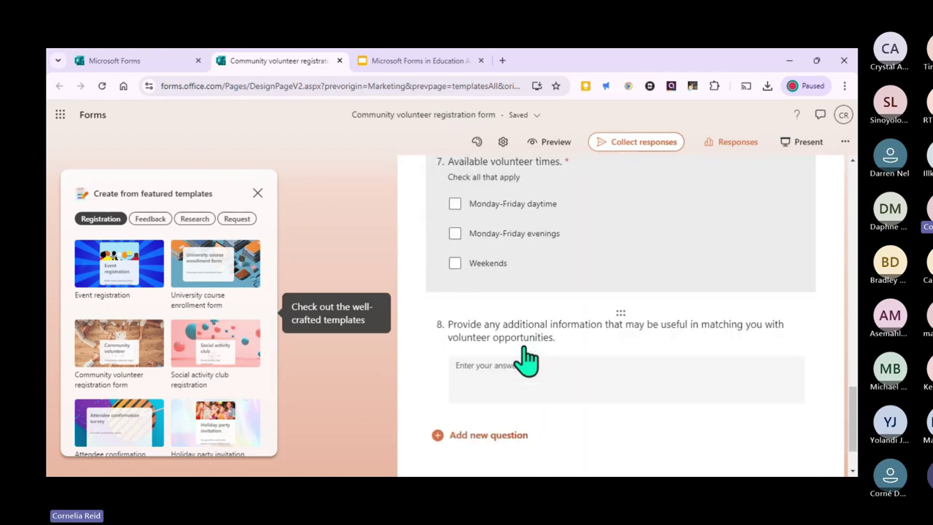
scroll(529, 359, "down", 1)
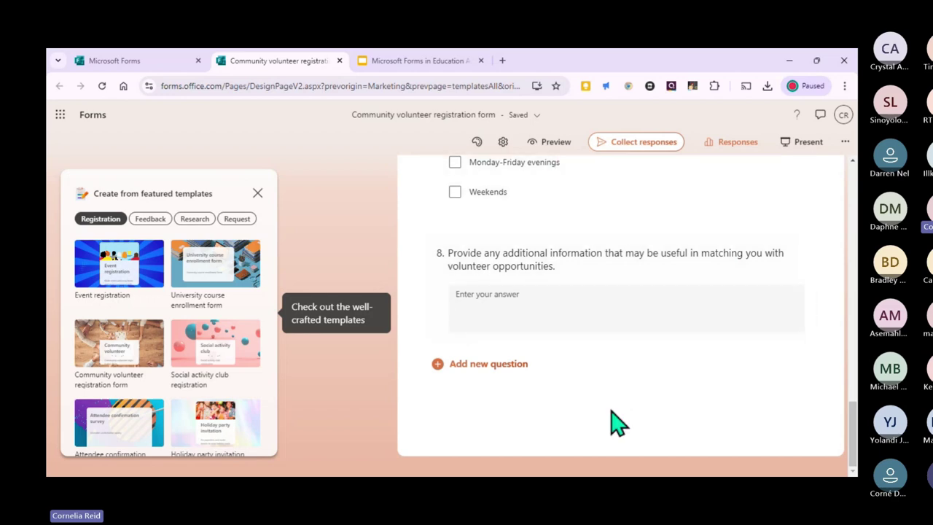
scroll(604, 391, "up", 5)
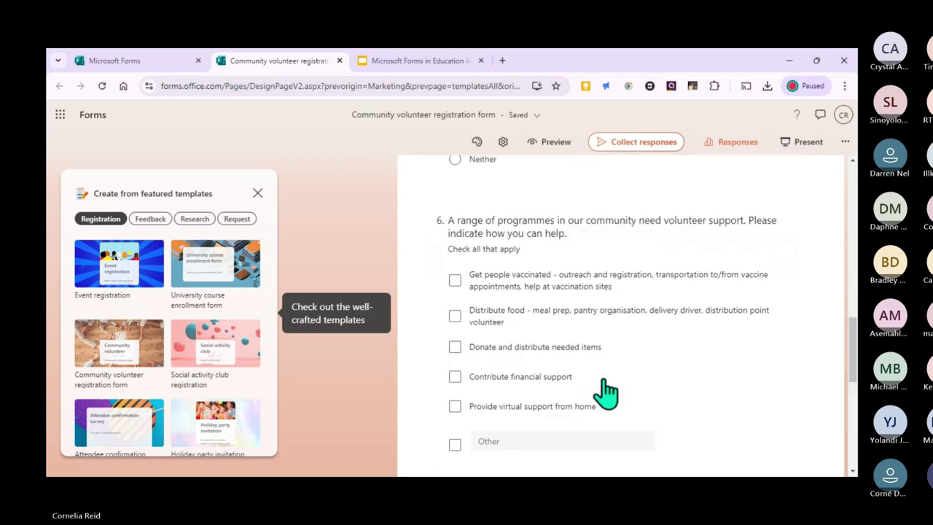
scroll(605, 392, "up", 8)
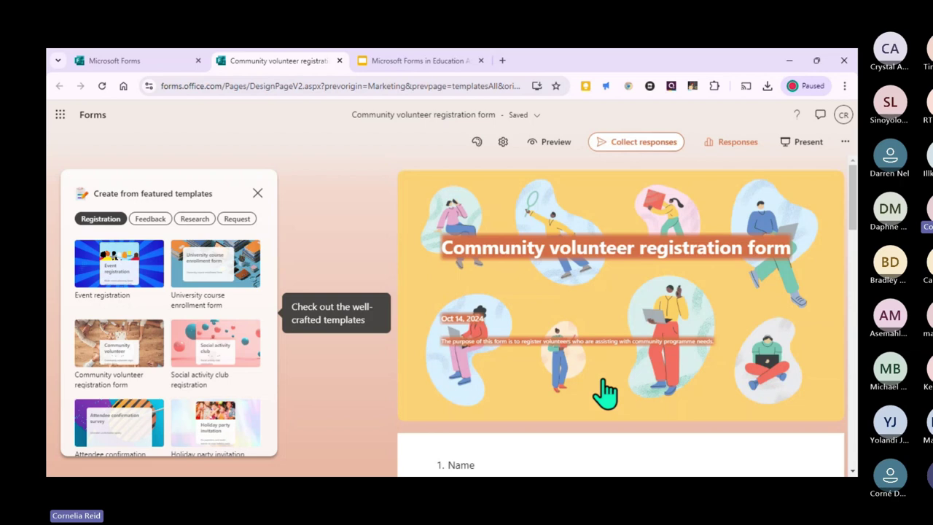
- Open the form's style options and apply the suggested yellow theme with raised clapping hands
left_click(478, 143)
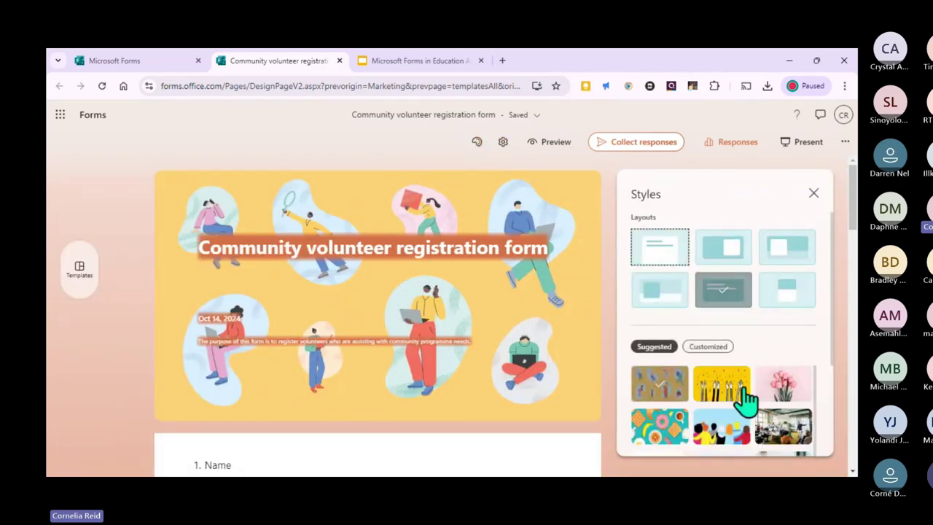
left_click(745, 399)
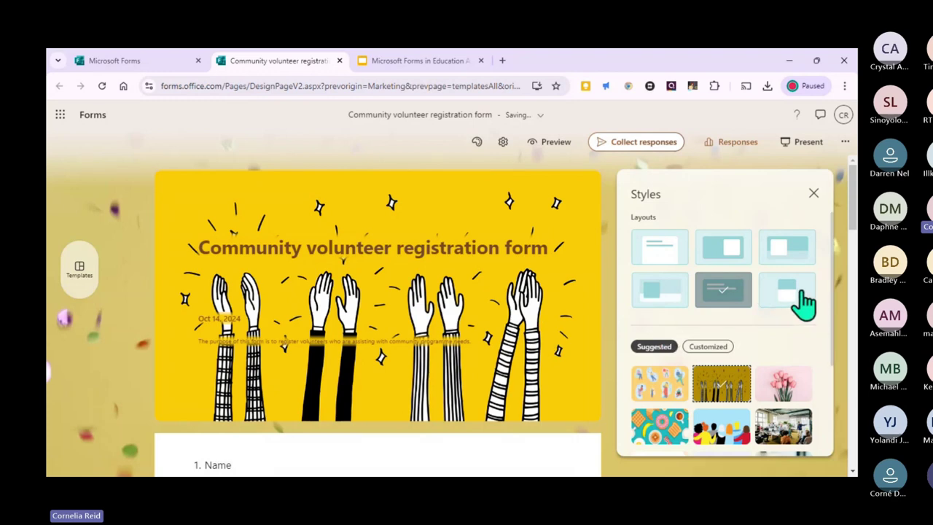
- Try several alternative header layouts for the form, finishing on the layout with the title directly over the full header image
left_click(784, 257)
left_click(658, 264)
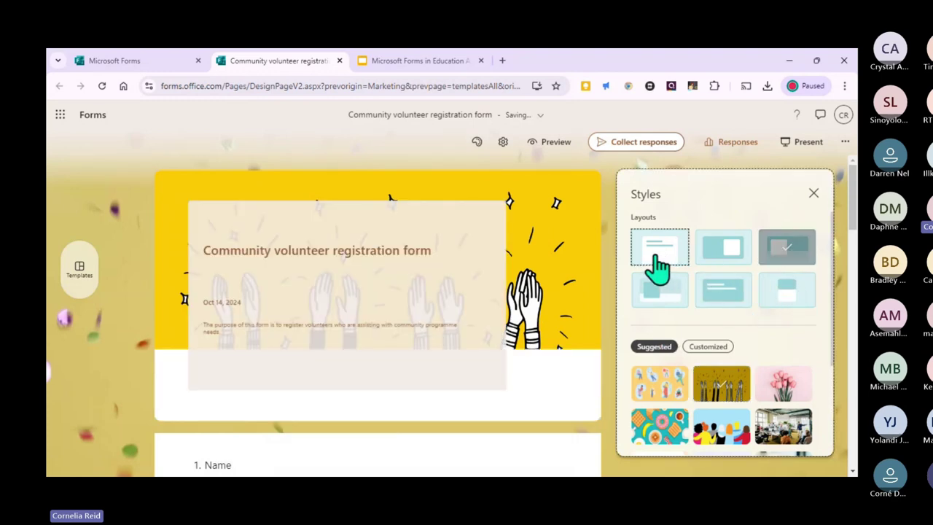
left_click(663, 295)
left_click(727, 251)
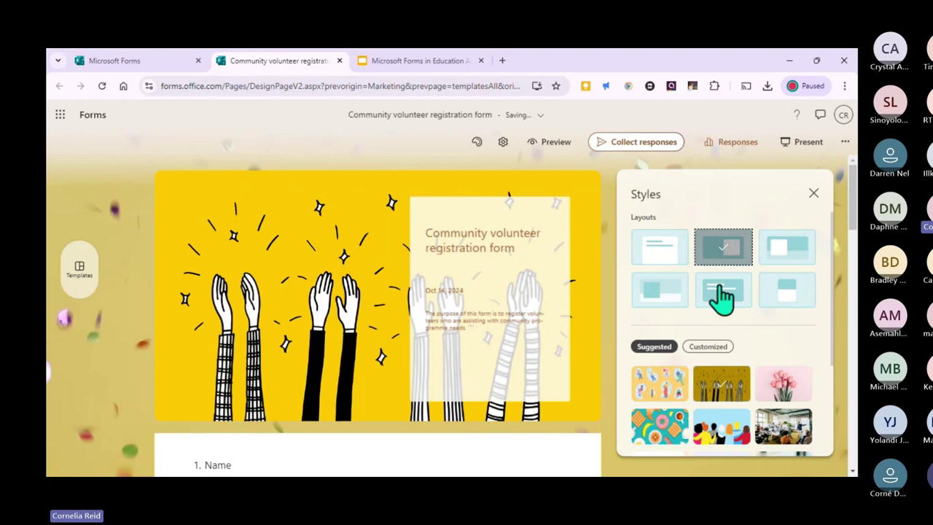
left_click(722, 298)
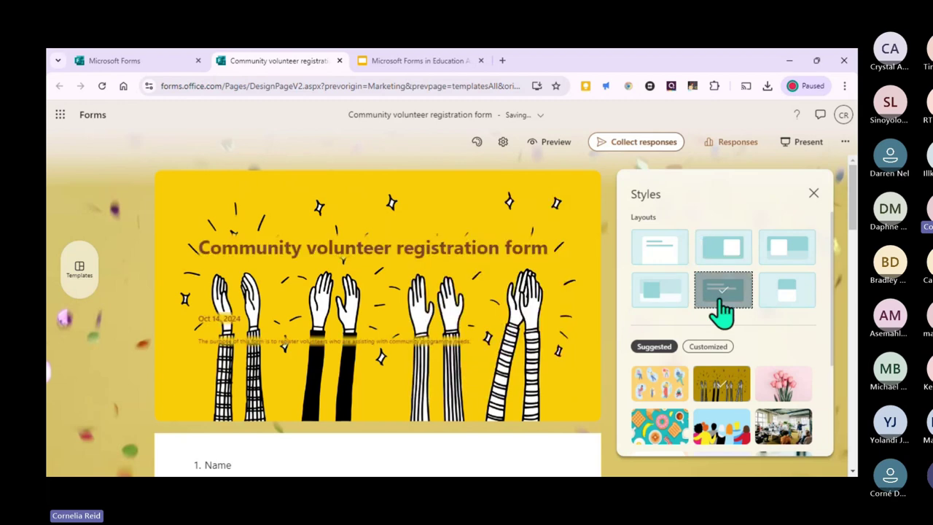
- Apply the suggested purple theme with the desk items and laptop, check the form header, and close the form
scroll(561, 241, "down", 3)
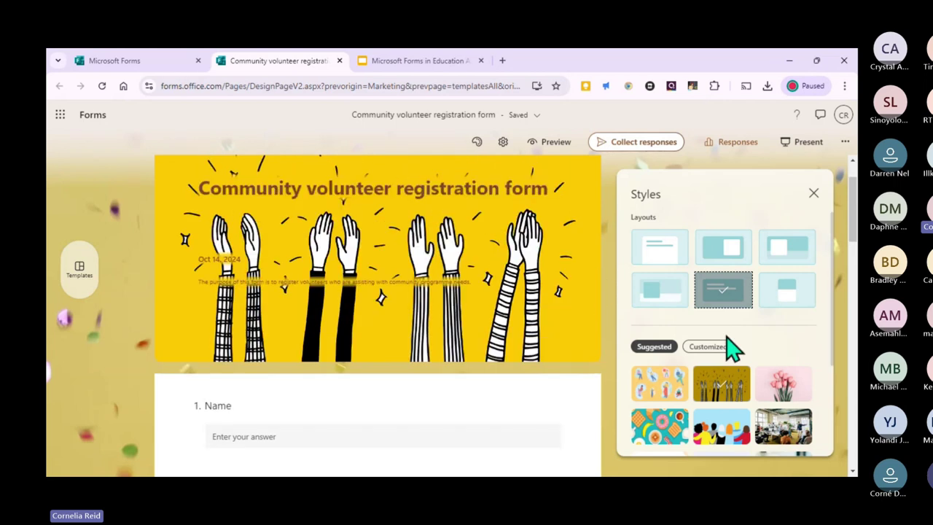
scroll(615, 339, "down", 3)
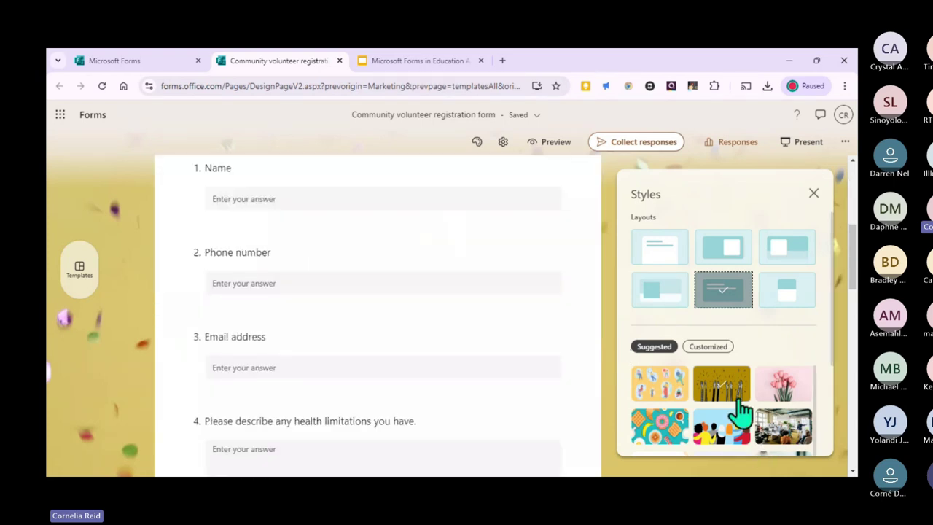
scroll(739, 416, "down", 2)
scroll(691, 437, "down", 3)
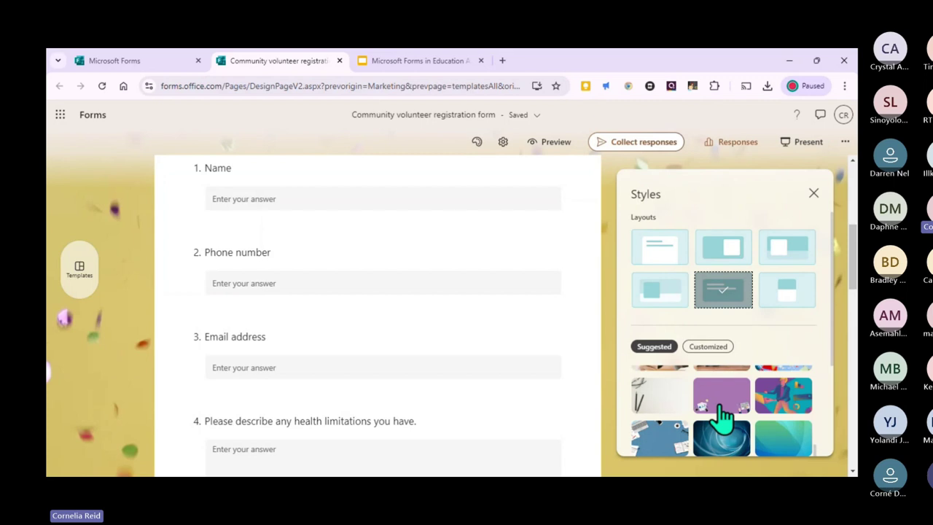
left_click(721, 409)
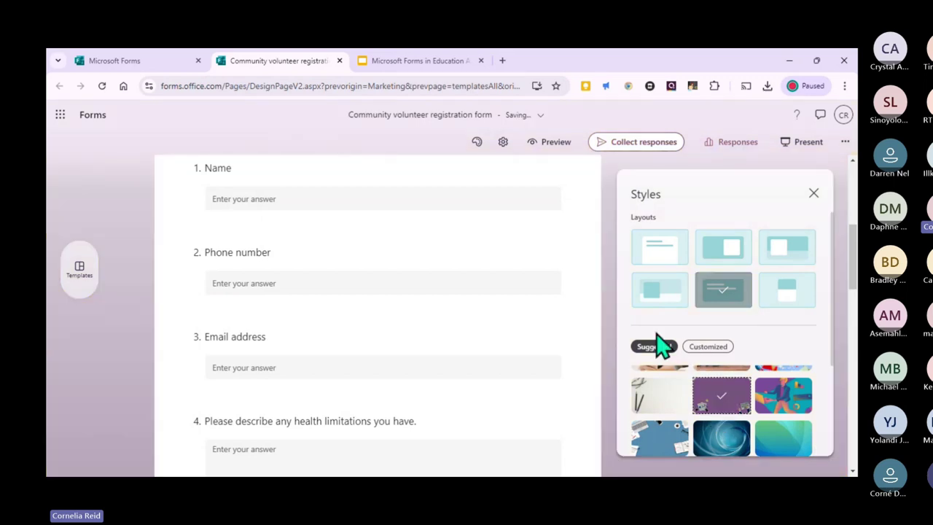
scroll(608, 212, "up", 3)
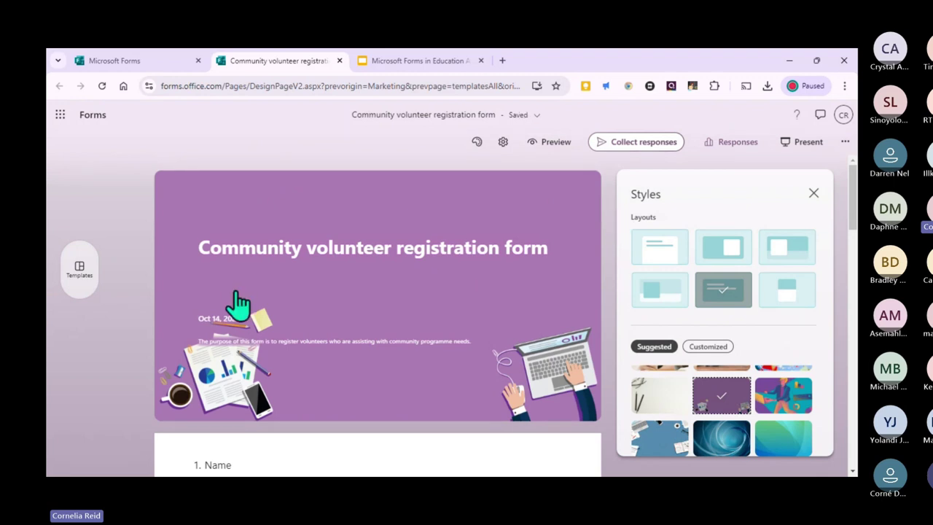
left_click(340, 61)
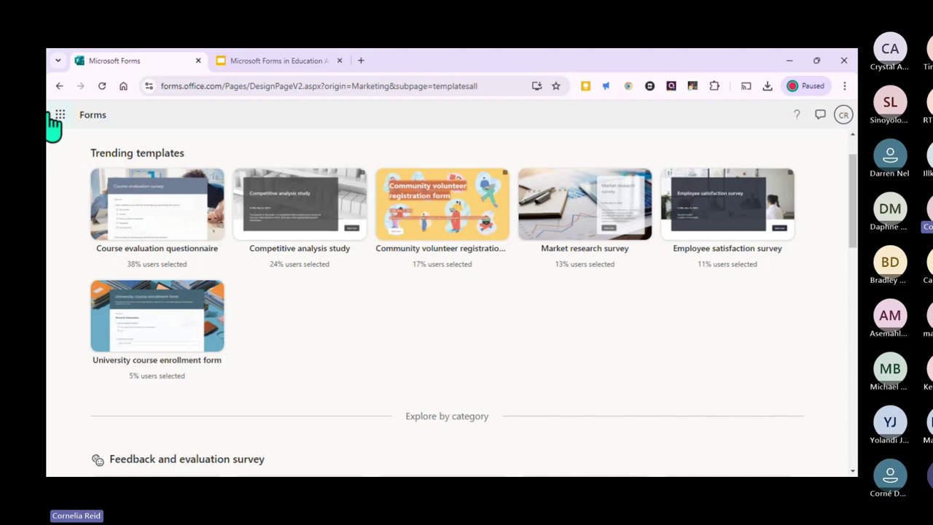
- Return to the Forms home page and look through the Microsoft 365 app launcher's apps and recent documents
scroll(393, 201, "up", 1)
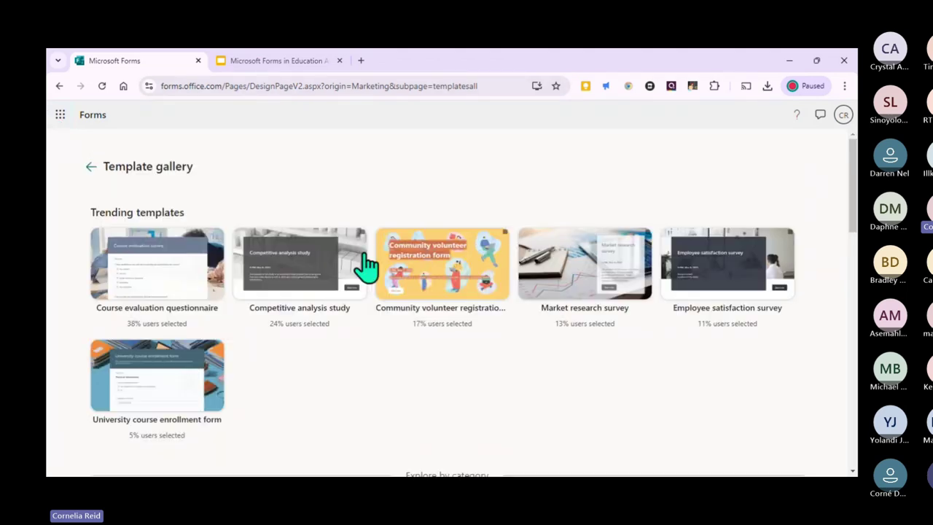
left_click(91, 175)
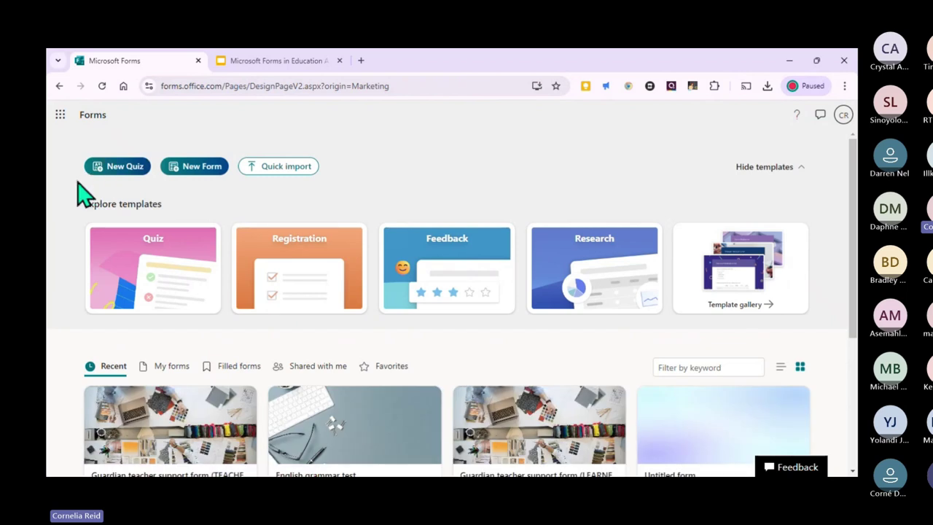
left_click(61, 119)
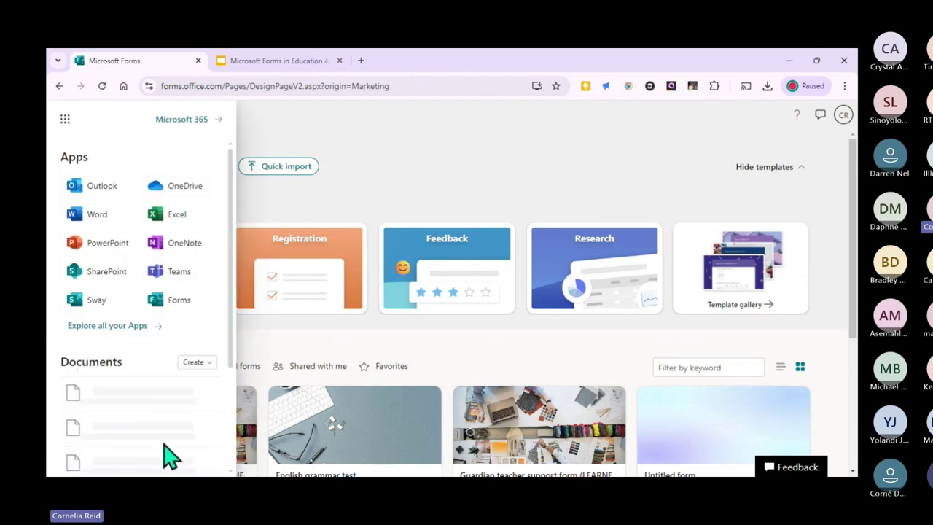
scroll(175, 346, "down", 3)
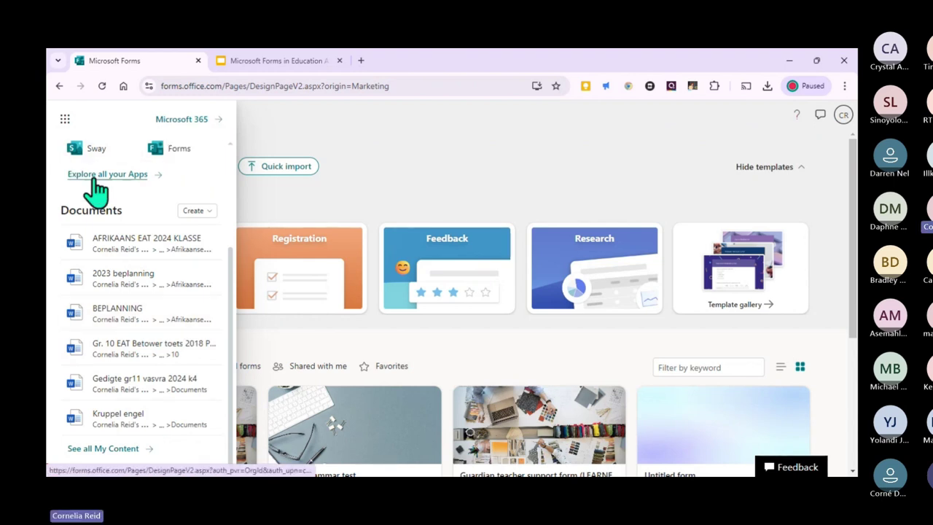
scroll(96, 190, "up", 3)
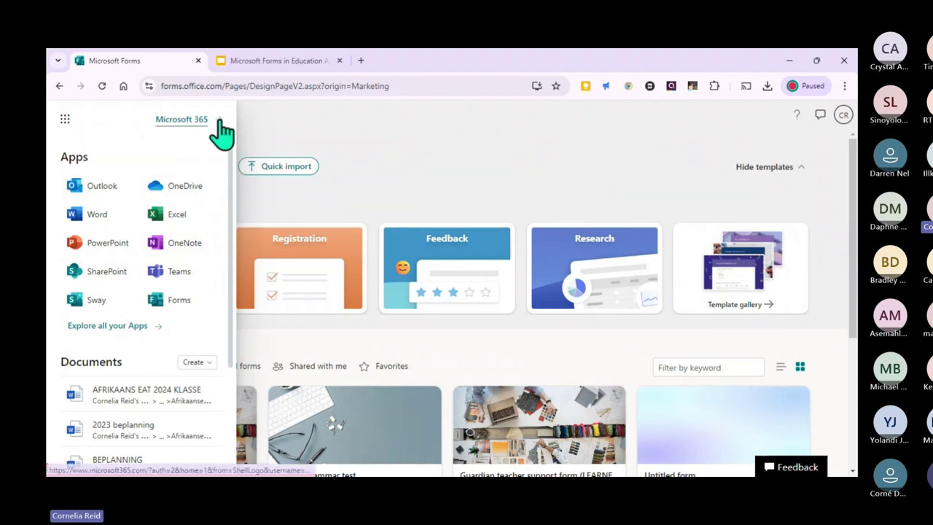
left_click(286, 134)
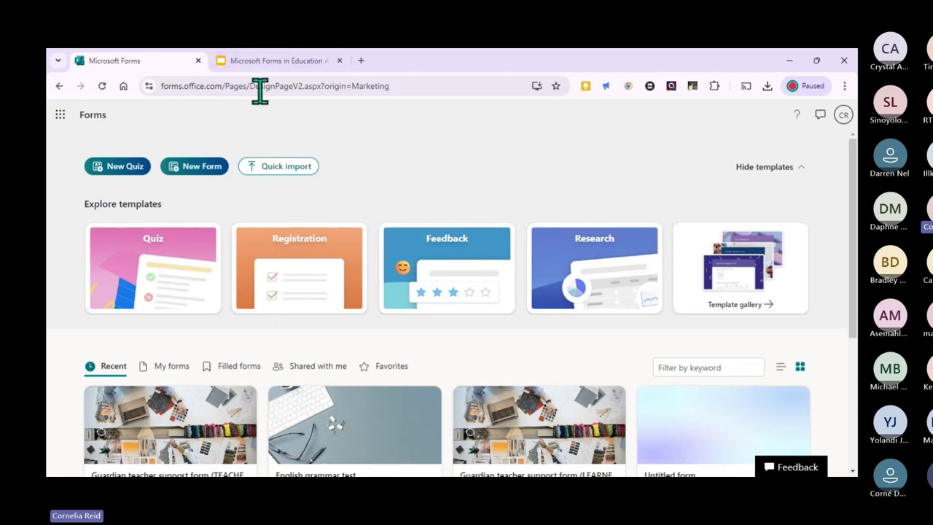
- Hide the template section on the home page and look over the recent forms
left_click(802, 178)
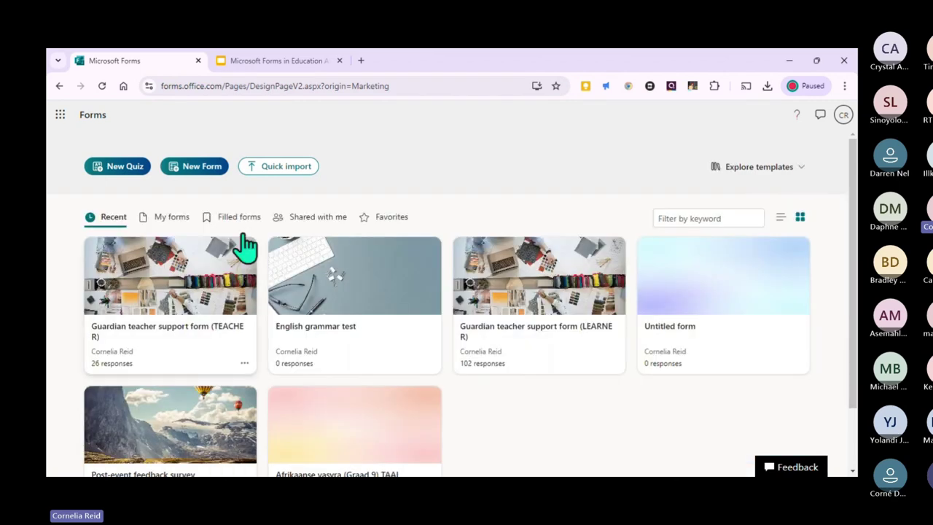
scroll(396, 182, "down", 1)
scroll(384, 181, "up", 1)
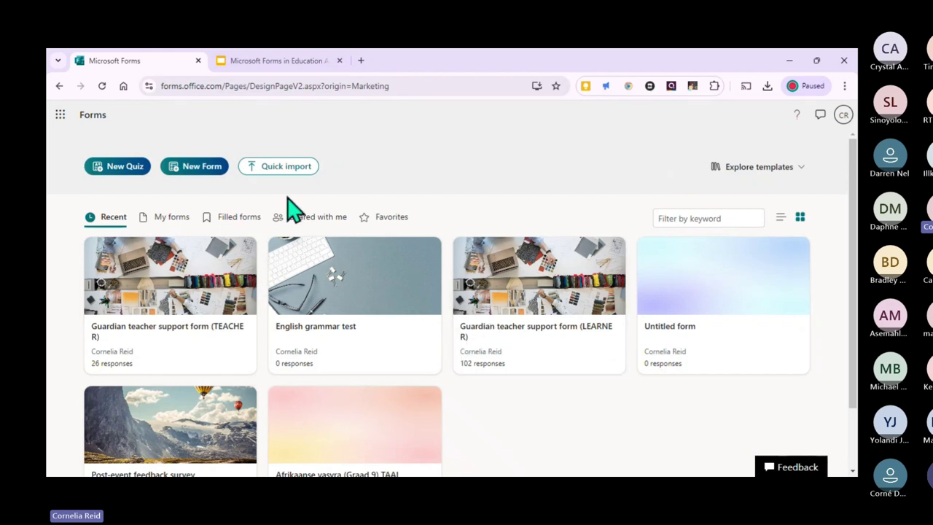
scroll(487, 295, "down", 1)
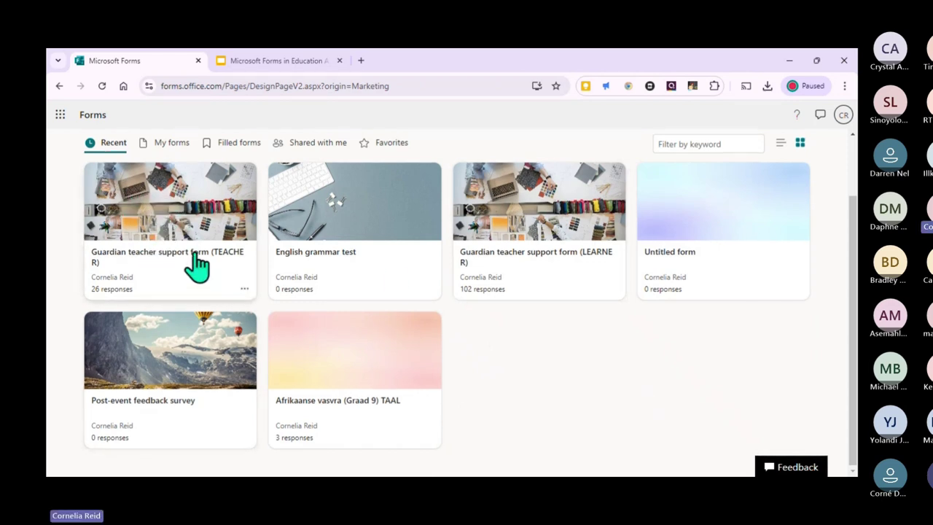
scroll(196, 262, "up", 1)
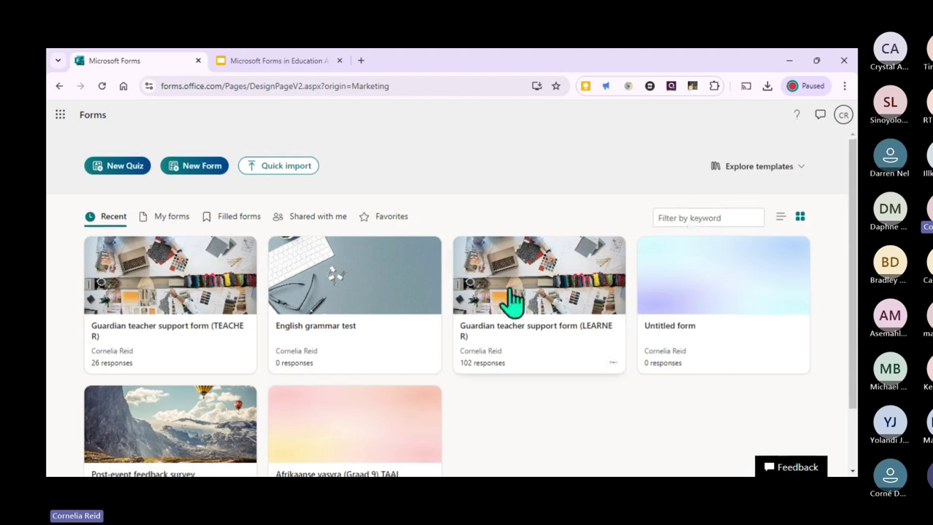
scroll(661, 223, "down", 1)
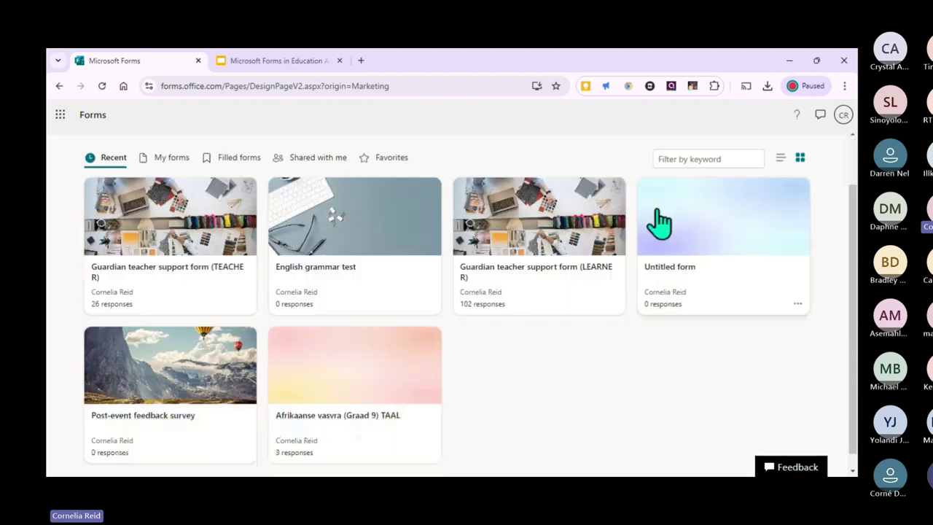
- Filter the recent forms by the keyword "afrikaans", then clear the filter to list all forms again
left_click(712, 158)
type("afrikaans")
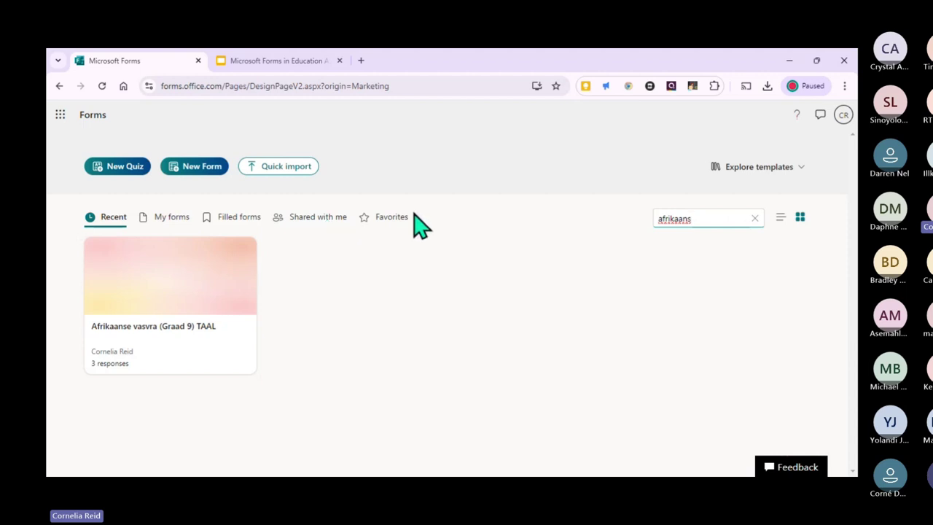
left_click(755, 218)
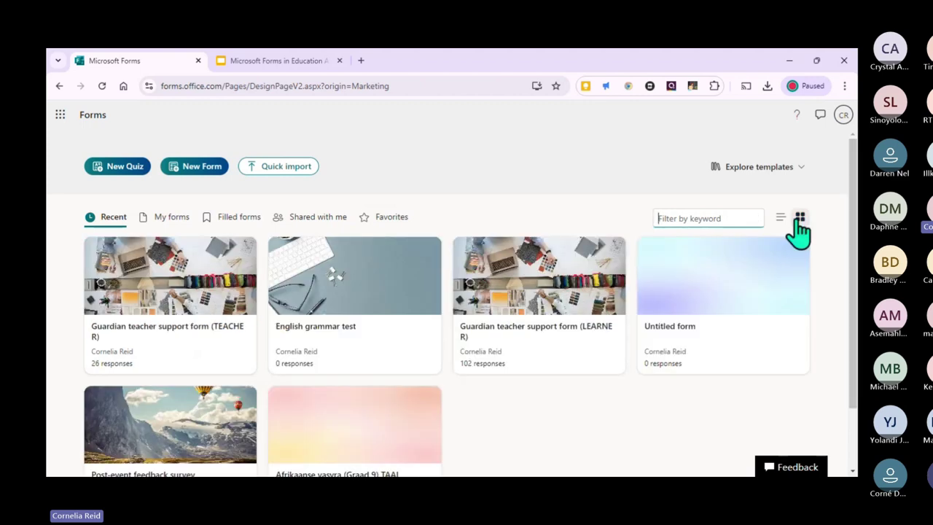
scroll(548, 156, "down", 1)
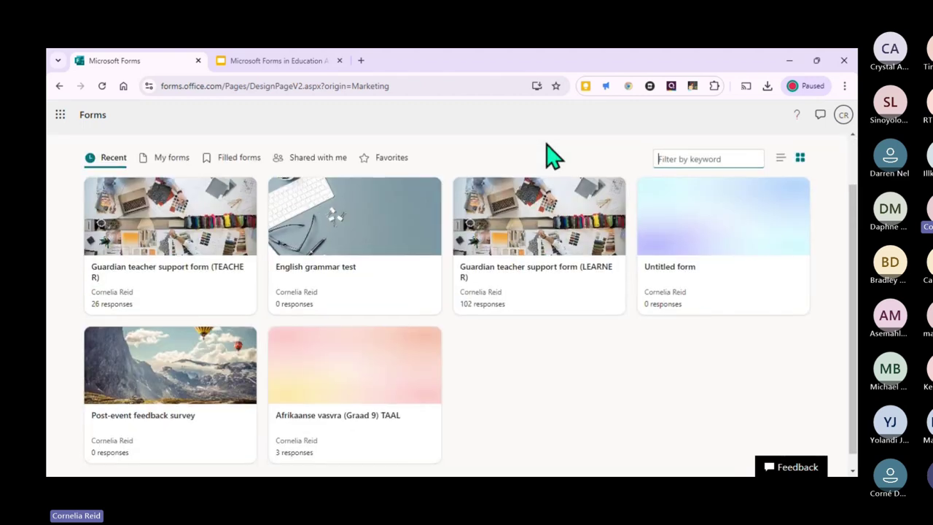
scroll(547, 156, "up", 1)
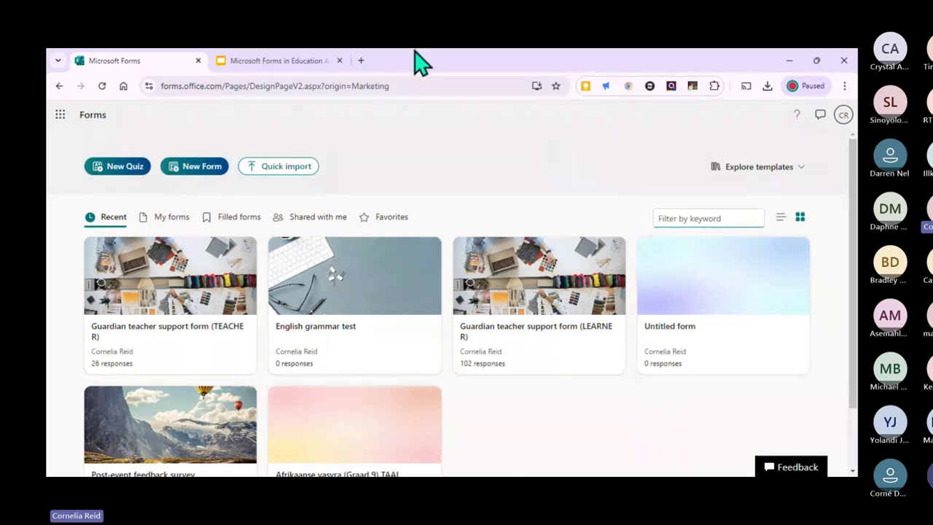
- Create a new quiz and title it "MS Forms prac"
left_click(120, 171)
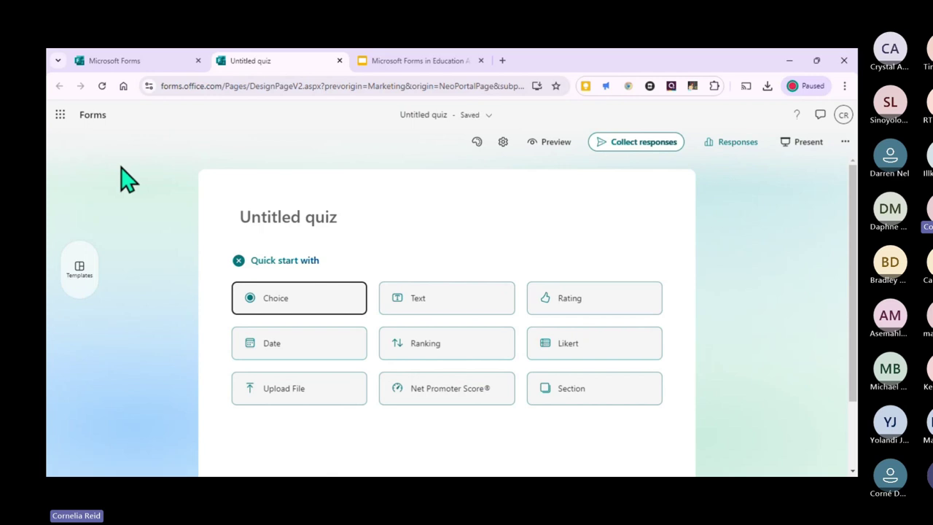
scroll(672, 250, "down", 1)
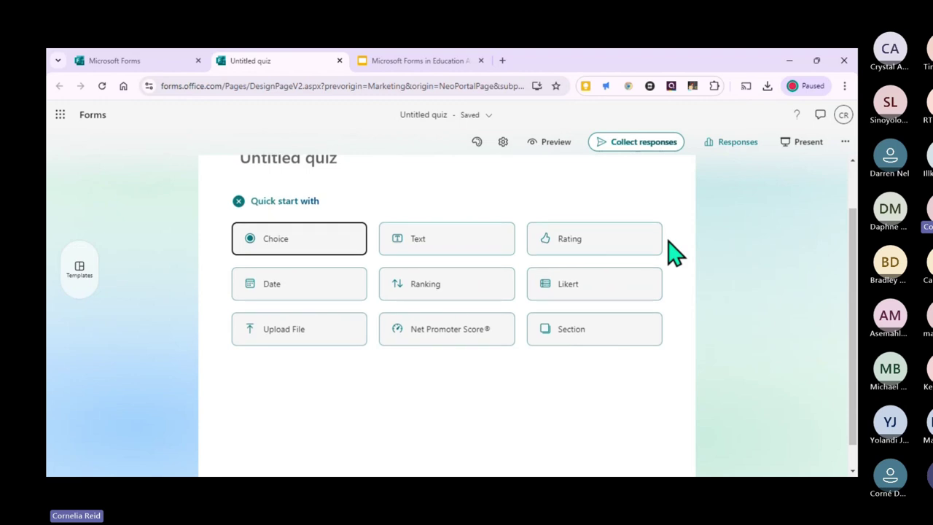
scroll(335, 226, "up", 1)
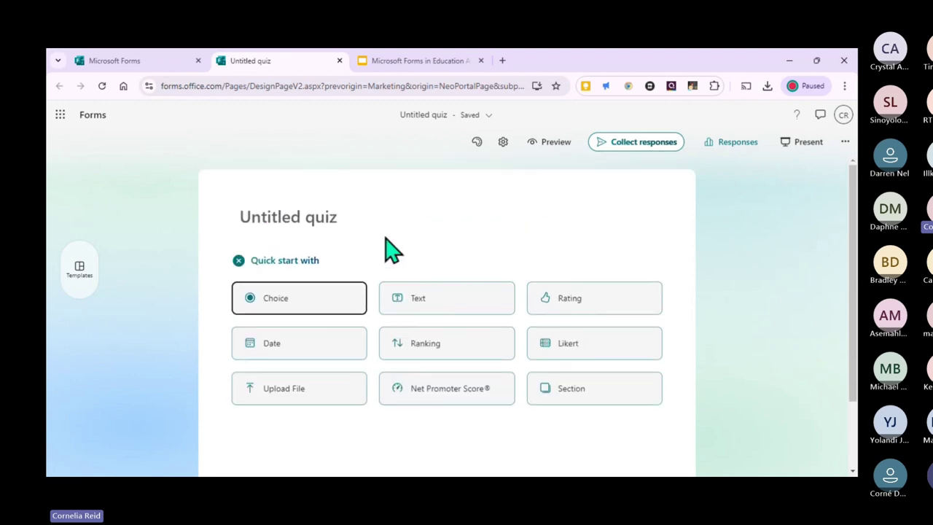
left_click(353, 237)
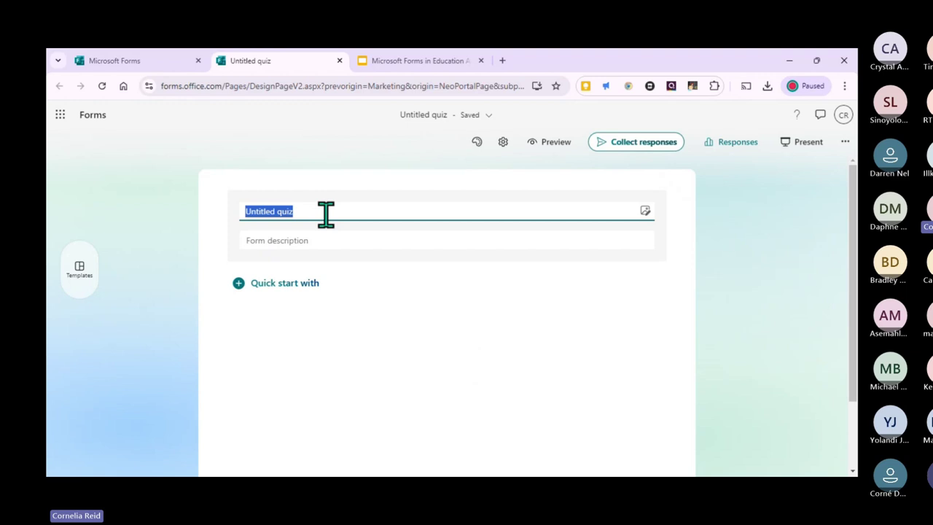
type("M")
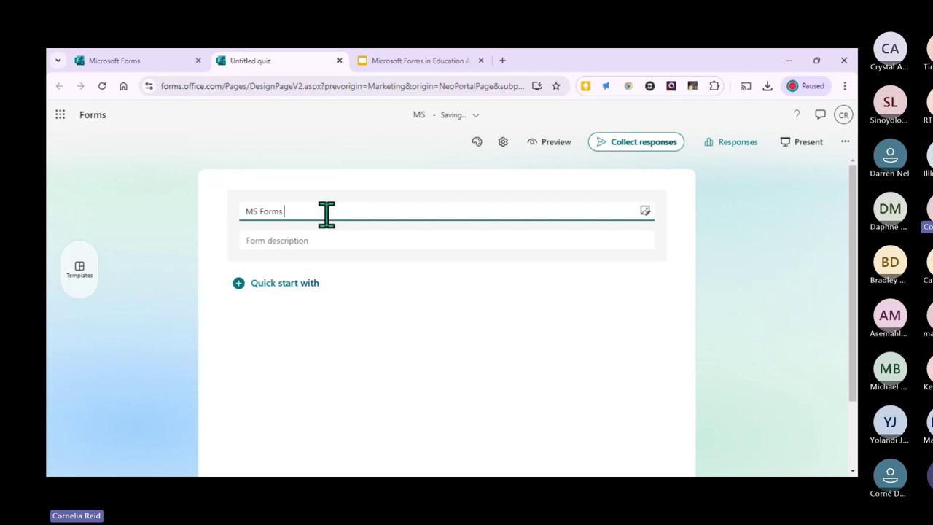
type("S Forms prac")
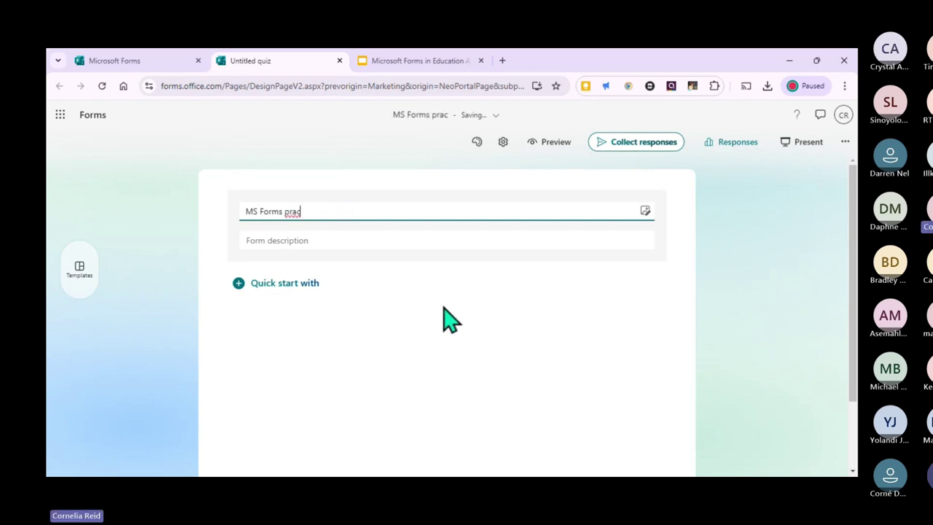
- Enter "Learning about MS Forms" as the quiz description
left_click(287, 243)
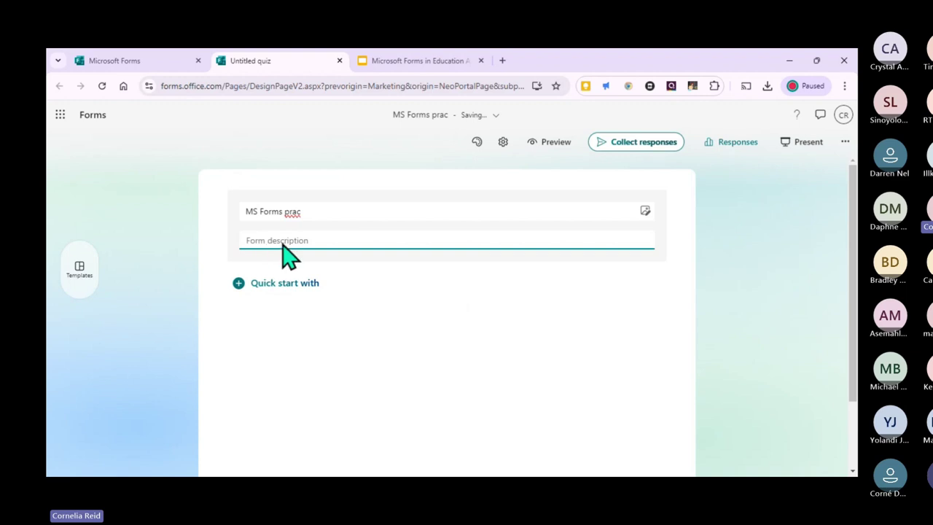
left_click(288, 241)
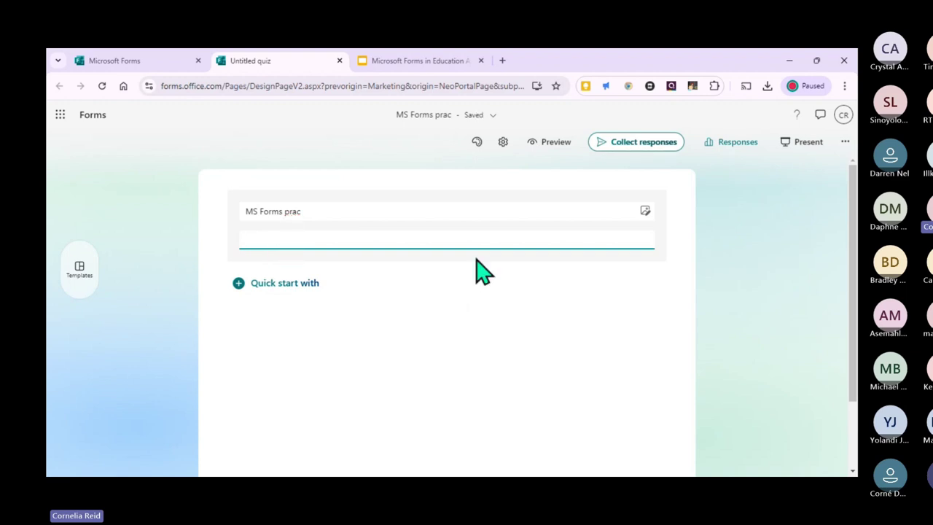
type("Learning a")
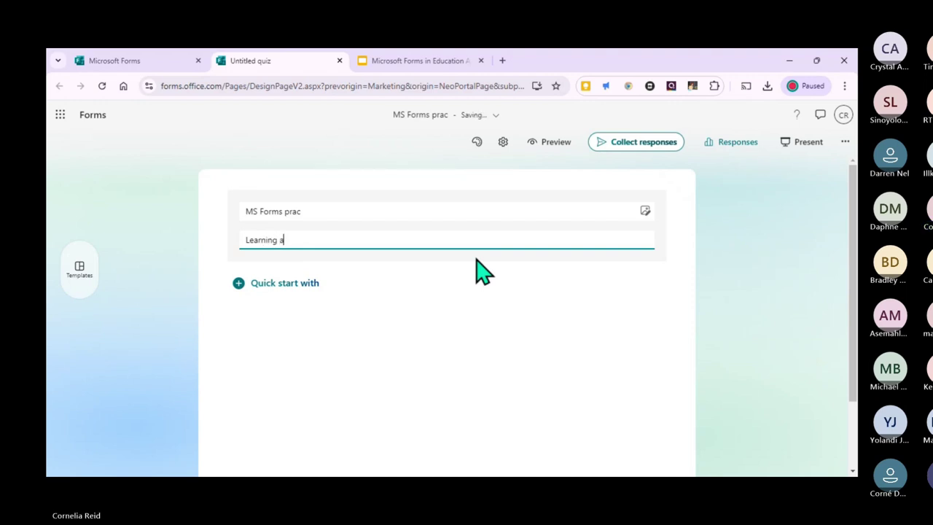
type("bout MS ")
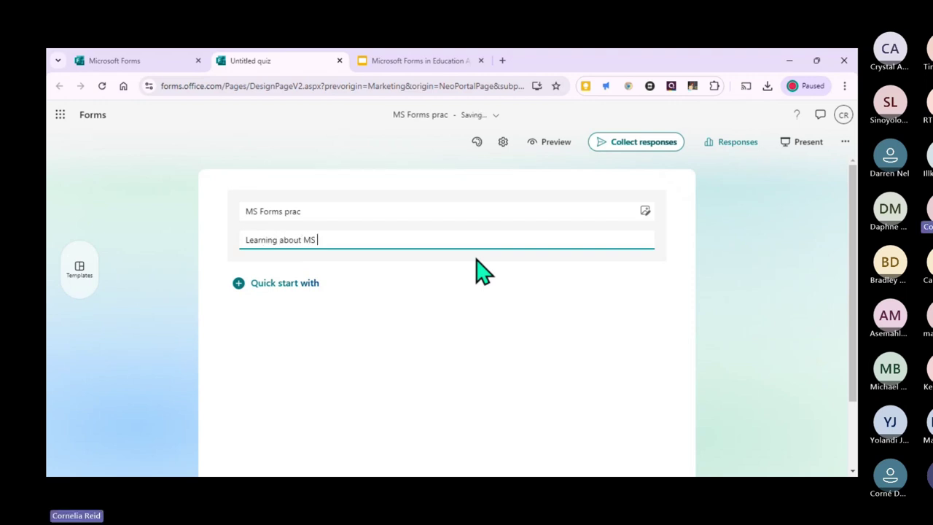
type("Forms")
left_click(641, 344)
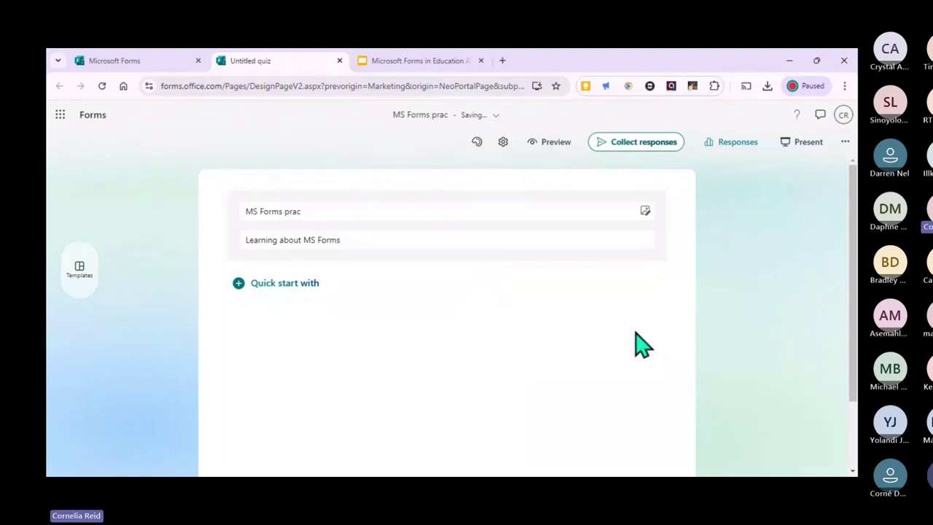
- Search Bing images for "ms forms" and add the Microsoft Forms logo to the quiz header
left_click(645, 211)
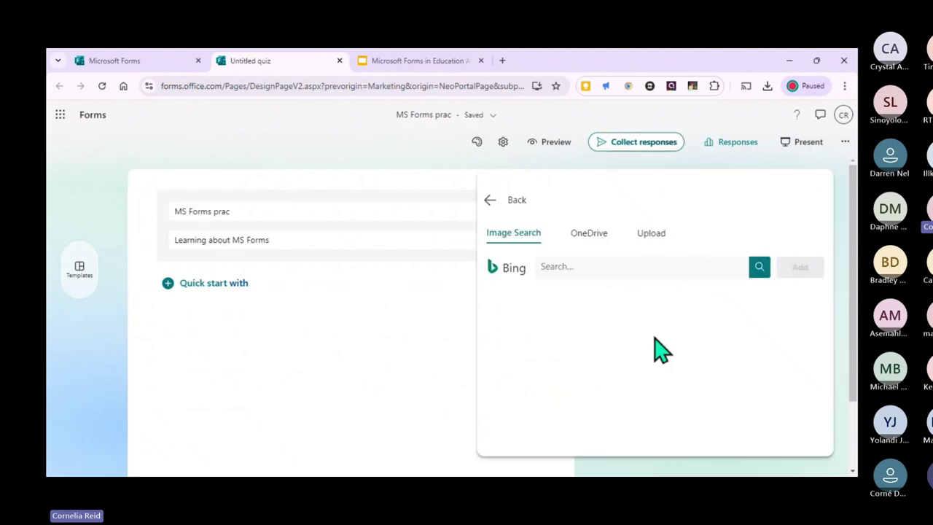
left_click(575, 266)
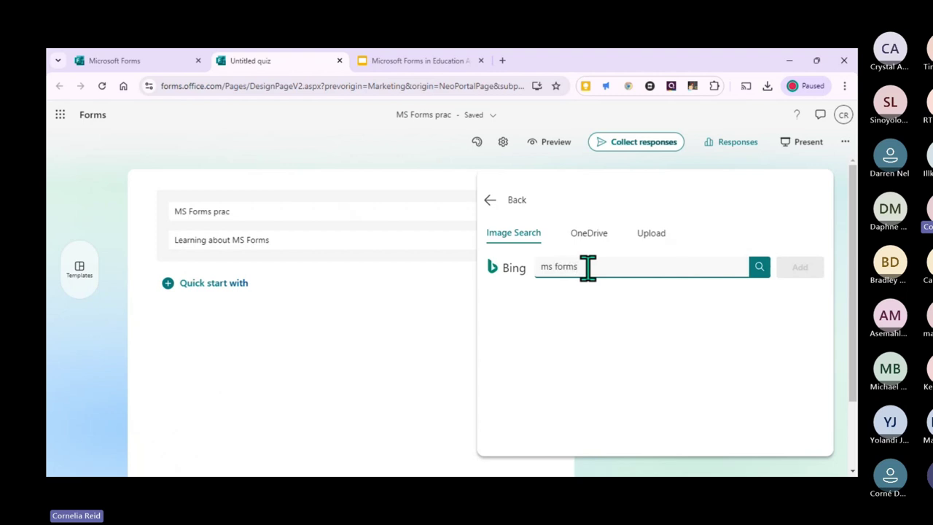
left_click(759, 267)
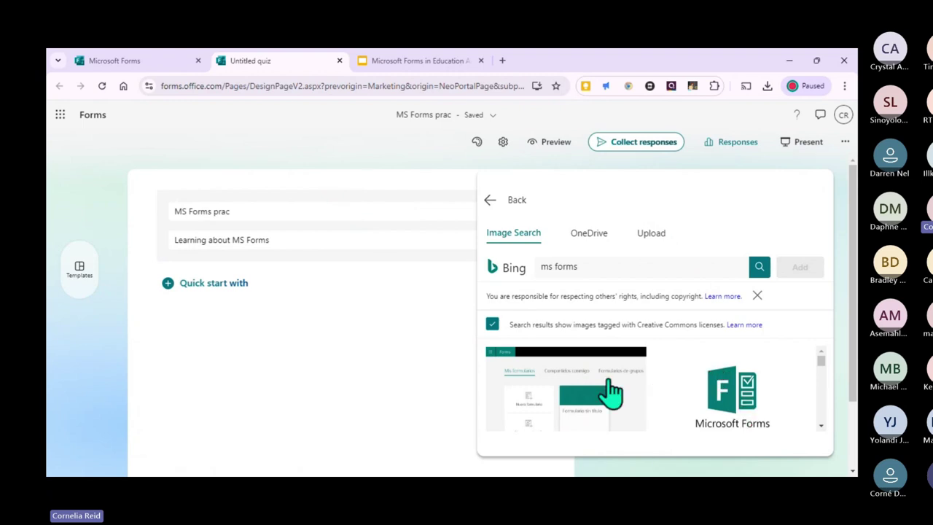
scroll(611, 392, "down", 5)
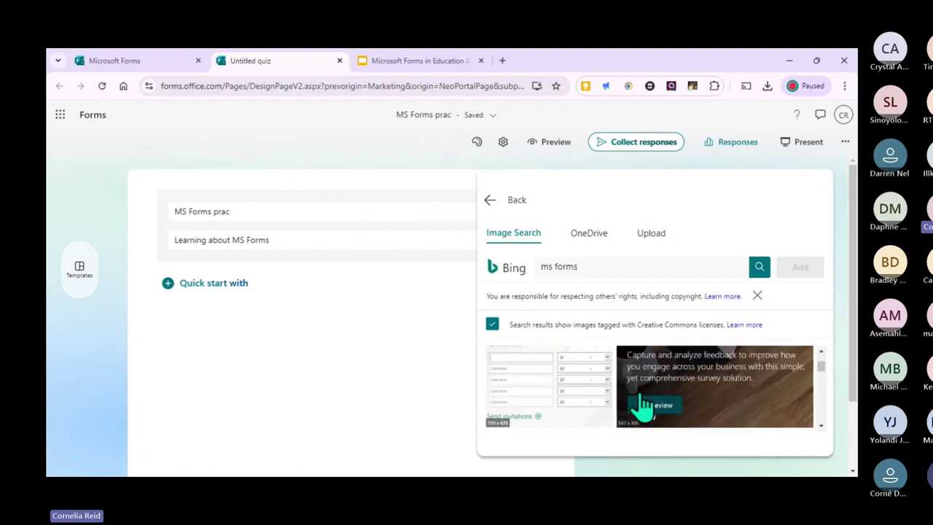
scroll(644, 407, "down", 2)
scroll(644, 407, "up", 3)
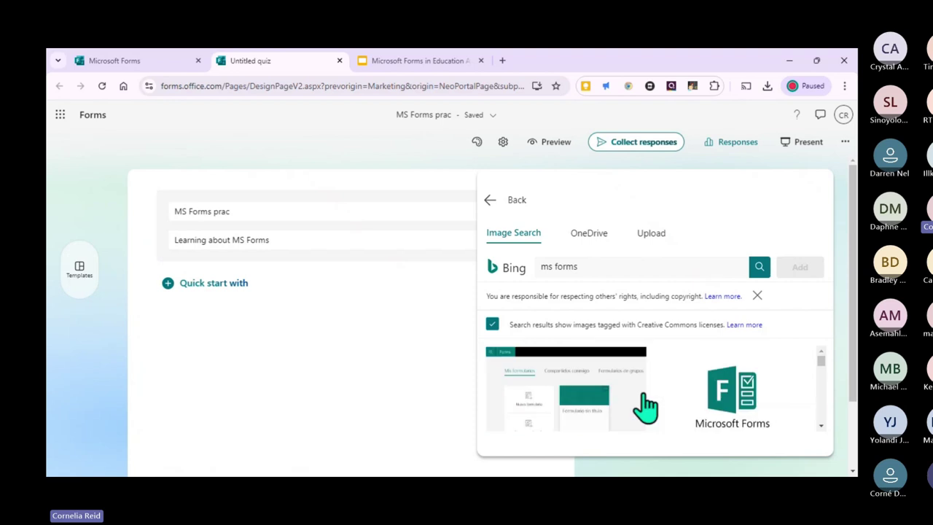
left_click(670, 387)
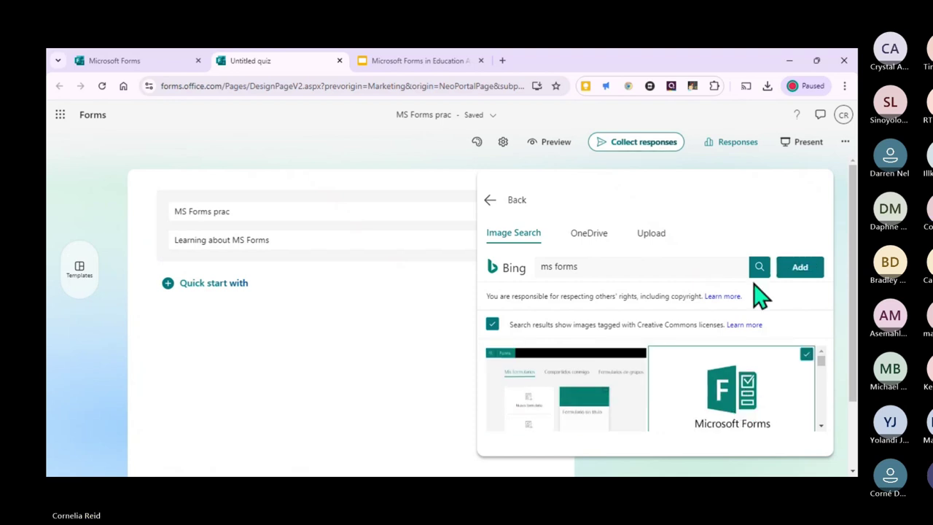
left_click(805, 271)
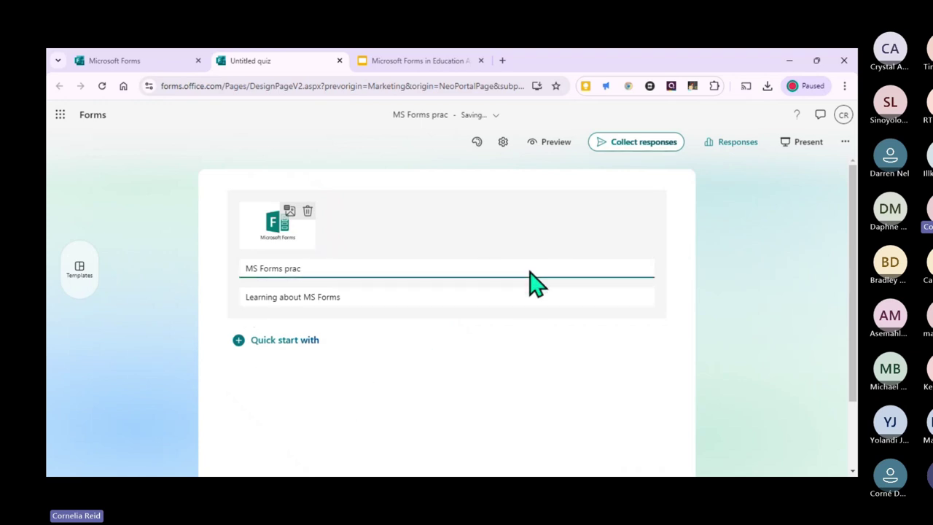
- Try several header layouts for the quiz and apply the full-width background with the title card on its right side
left_click(476, 142)
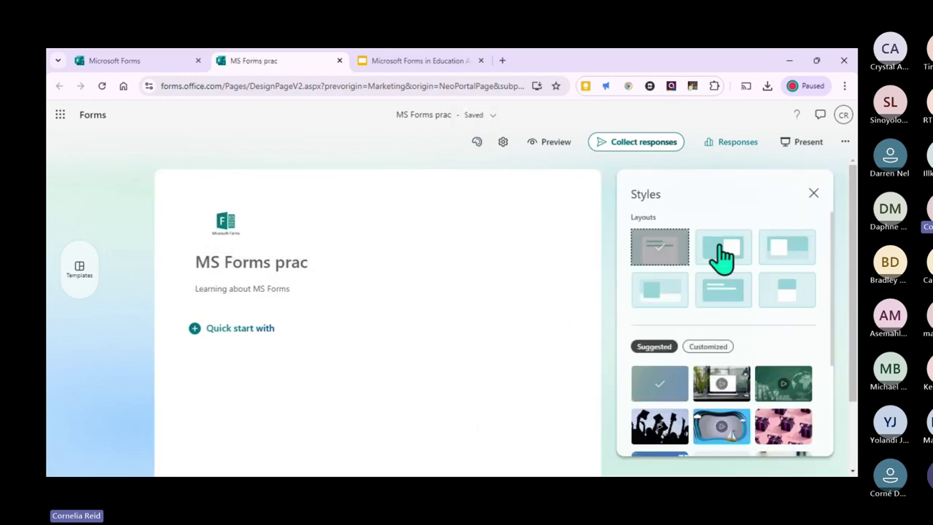
left_click(789, 301)
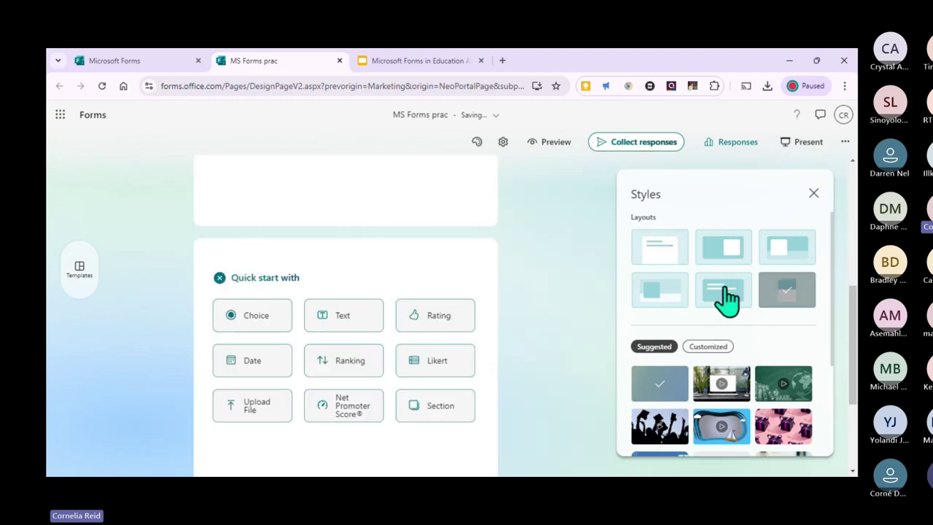
left_click(724, 300)
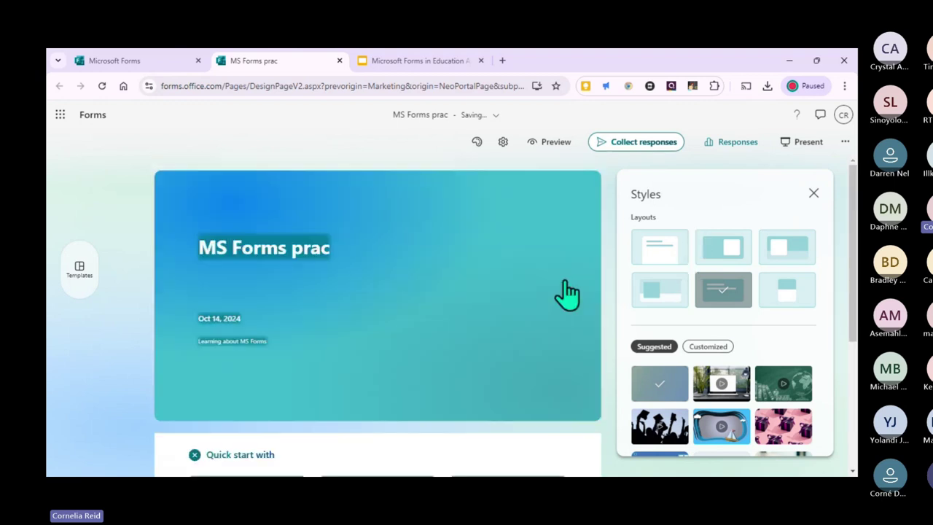
left_click(663, 306)
scroll(691, 297, "down", 1)
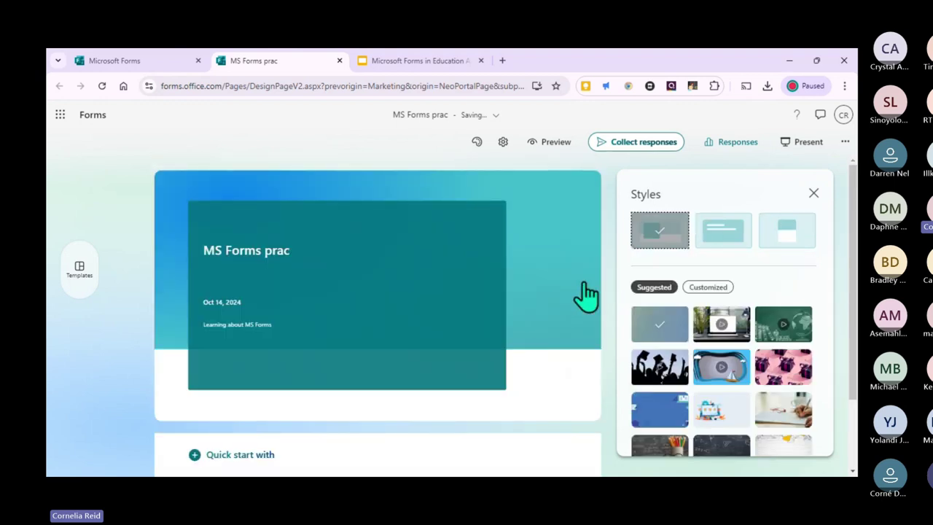
scroll(703, 223, "up", 1)
left_click(727, 255)
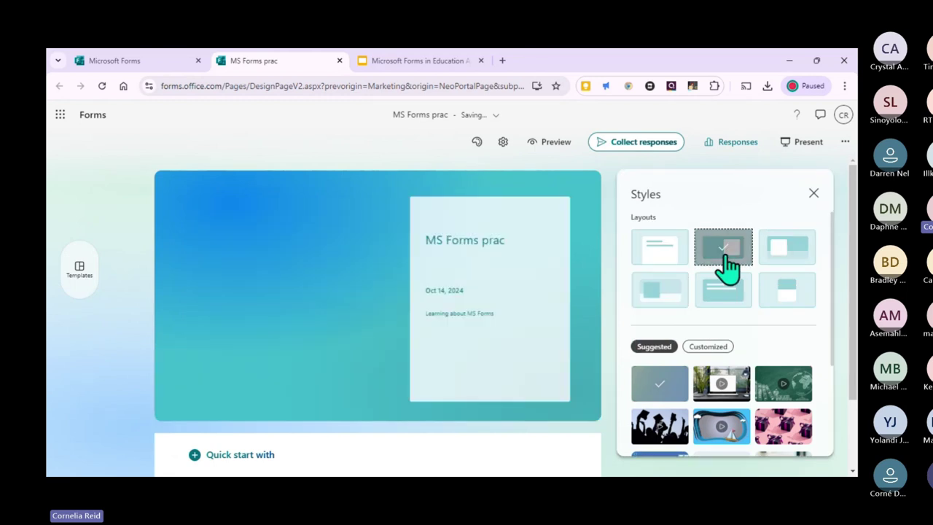
left_click(658, 255)
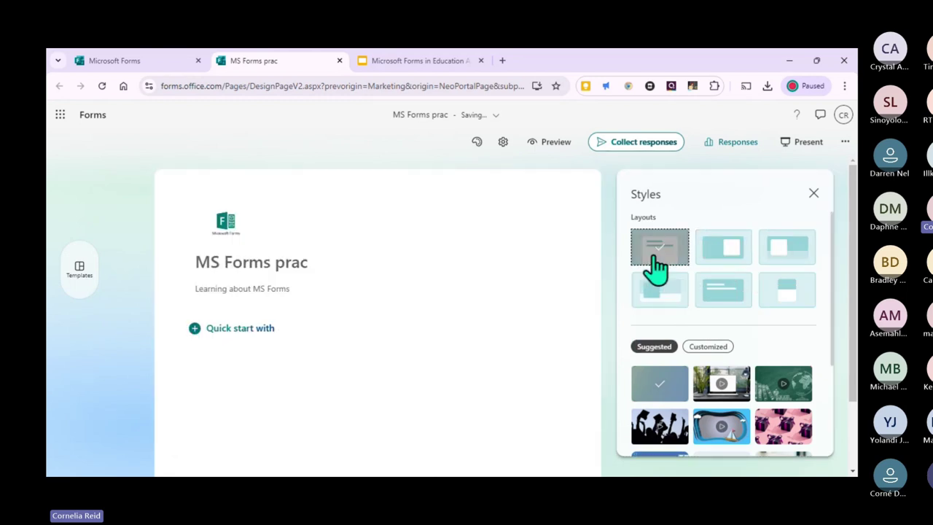
left_click(804, 258)
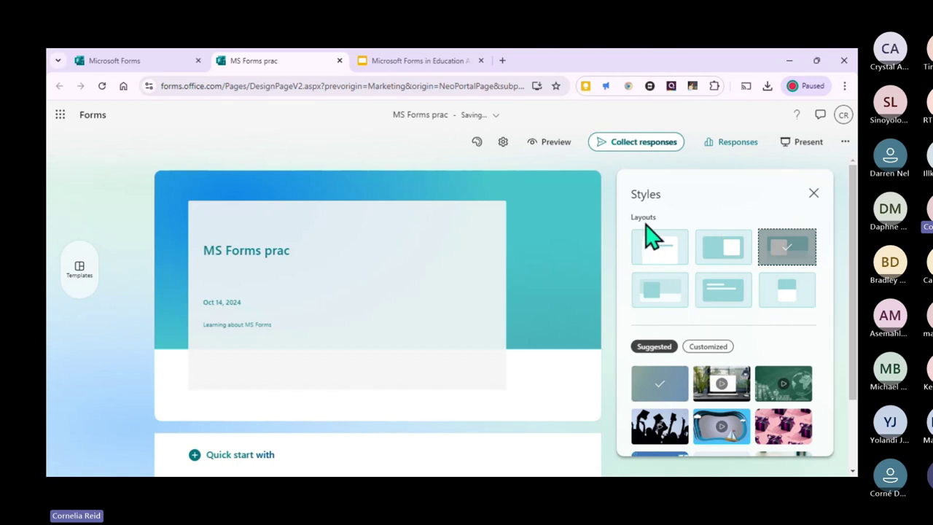
left_click(717, 264)
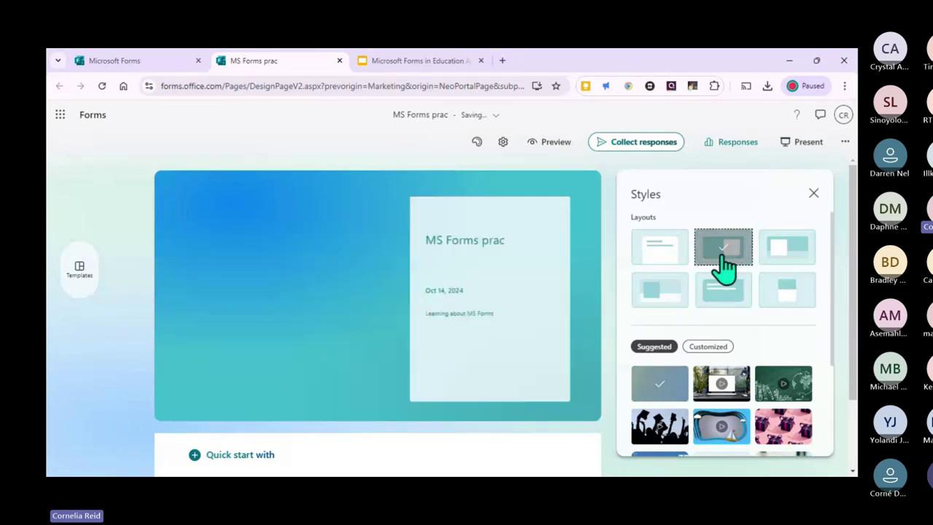
- Apply the white brick theme with yellow stationery drawings and browse the remaining suggested themes
scroll(707, 343, "down", 5)
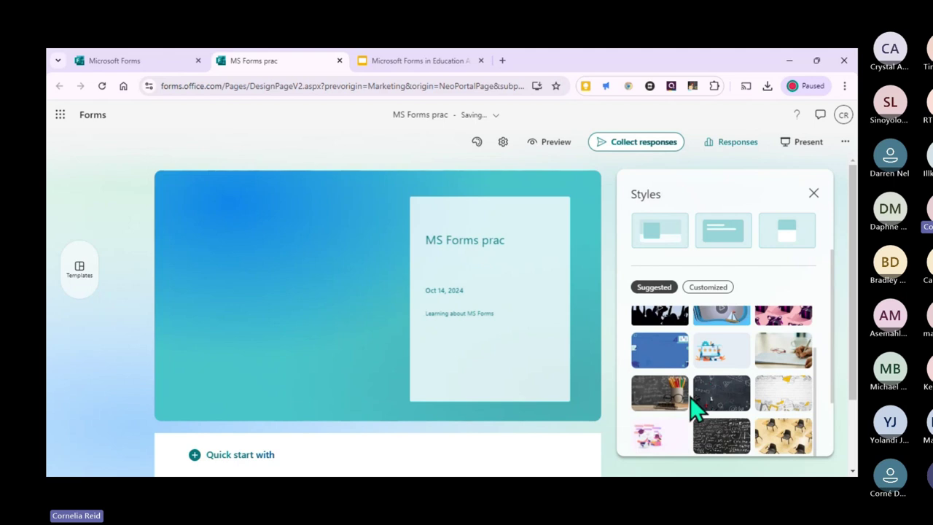
left_click(778, 399)
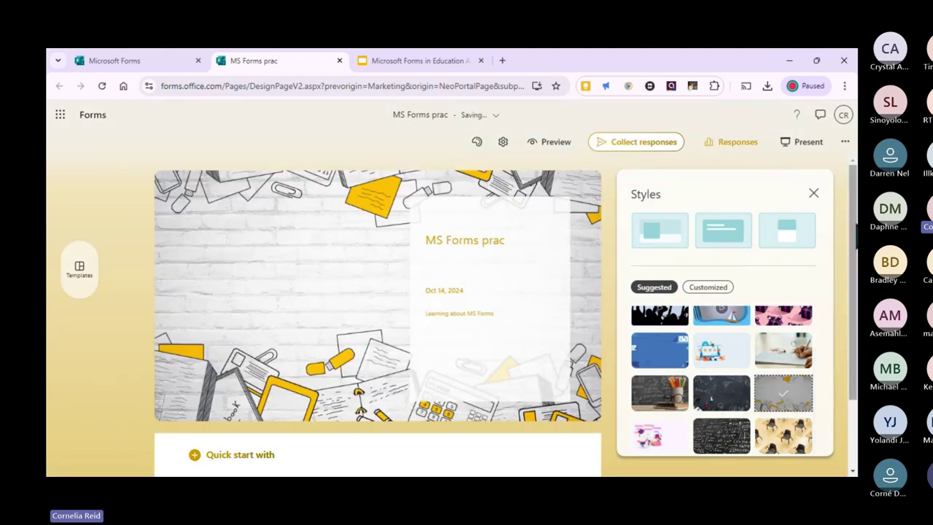
scroll(794, 398, "down", 2)
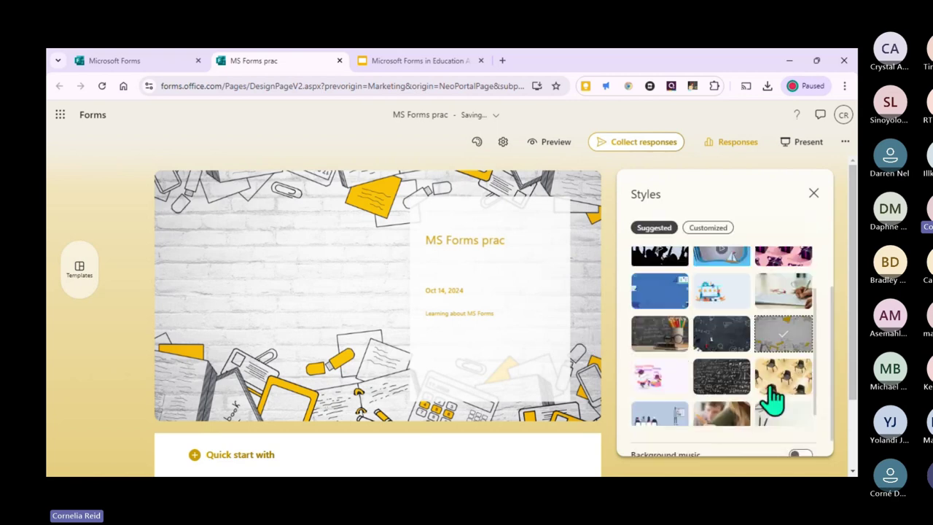
scroll(655, 332, "down", 4)
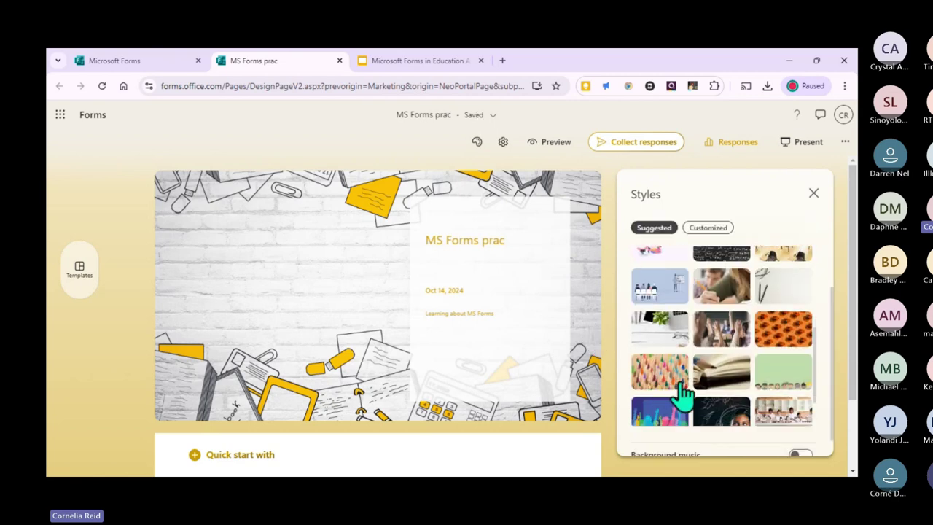
scroll(743, 386, "down", 4)
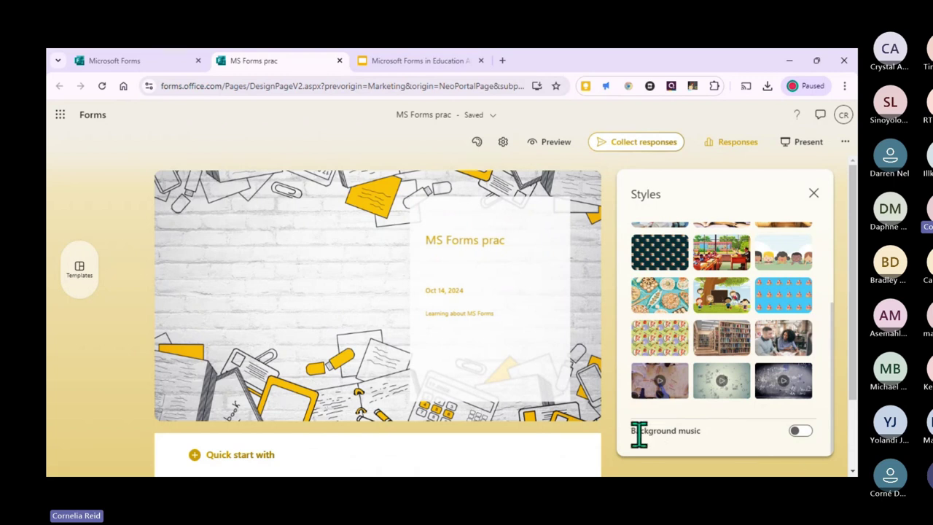
- Try the "Sea swell" background music on the quiz and switch background music off again
left_click(807, 431)
left_click(808, 431)
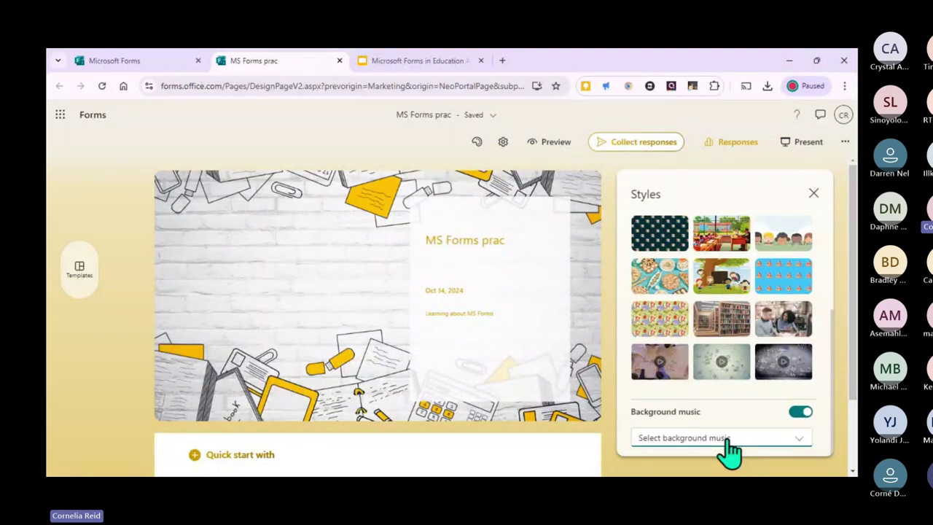
left_click(726, 438)
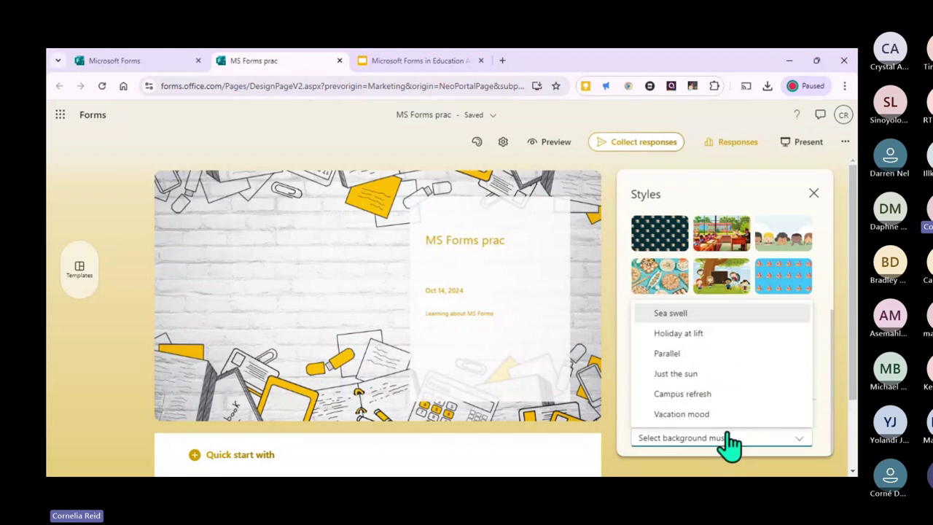
left_click(743, 315)
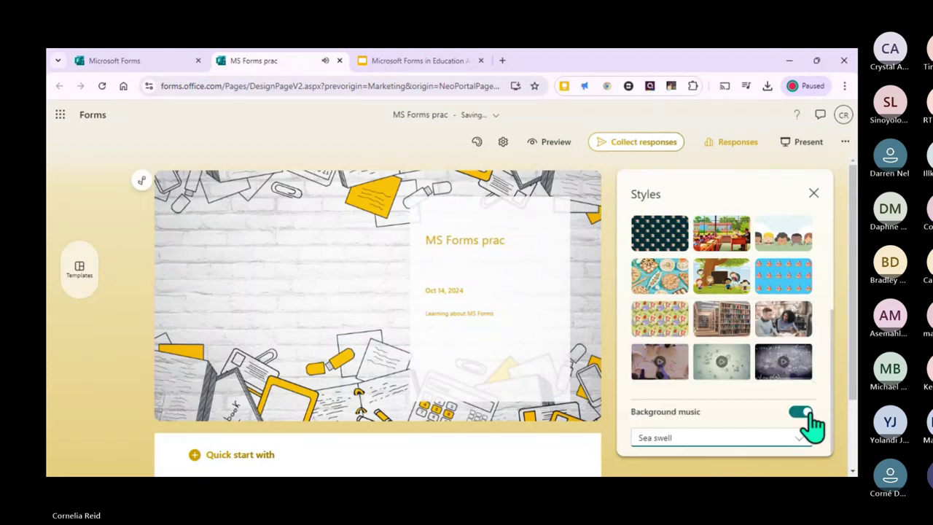
left_click(802, 414)
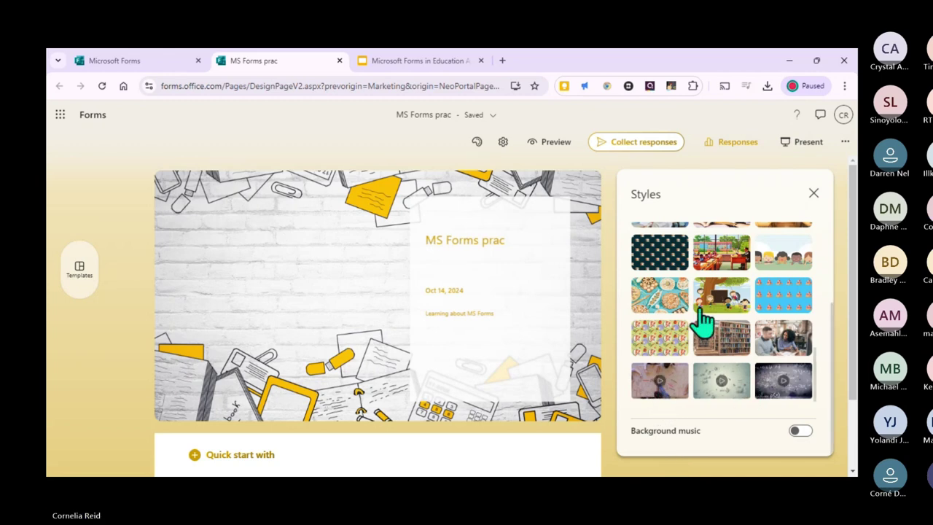
- Apply the animated grey-green theme with sketched charts from the end of the suggested themes
scroll(701, 325, "up", 5)
scroll(703, 328, "down", 5)
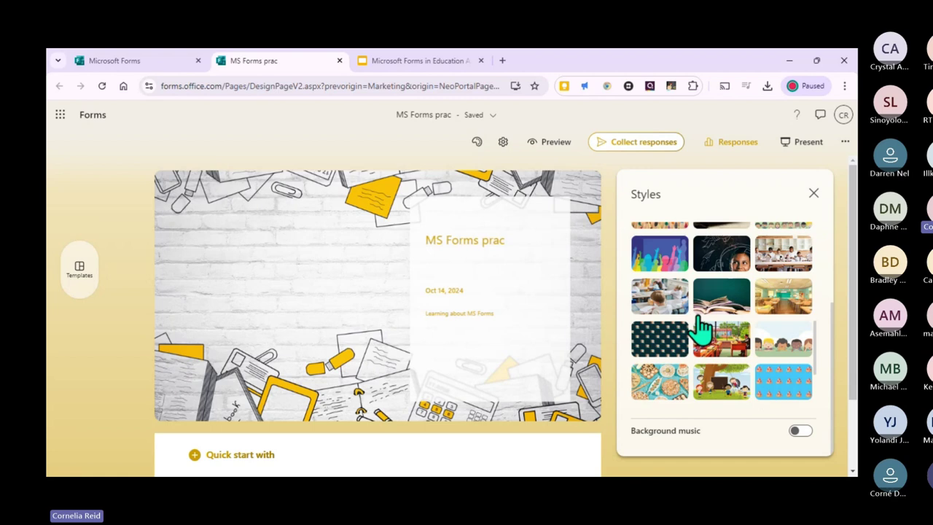
left_click(717, 393)
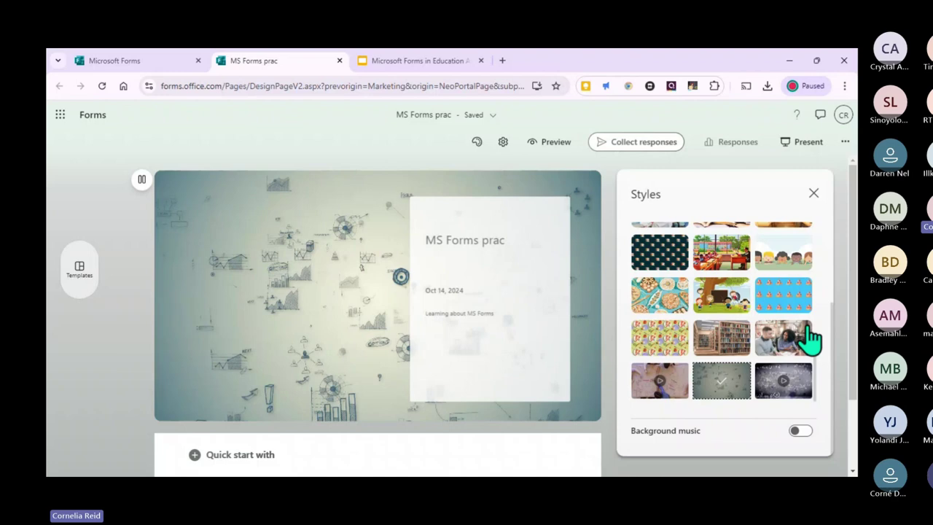
- Apply the theme with open books in front of a green chalkboard and close the style settings
scroll(682, 303, "up", 3)
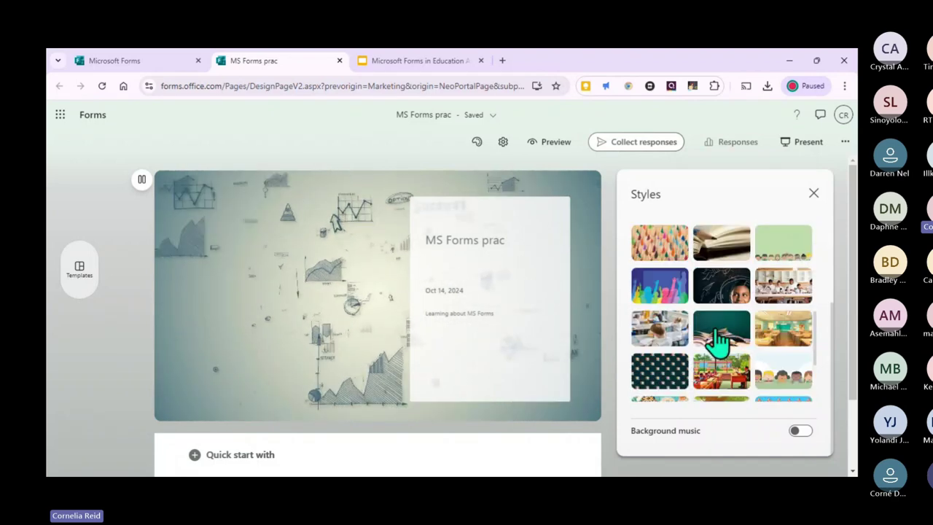
left_click(720, 340)
scroll(719, 340, "down", 3)
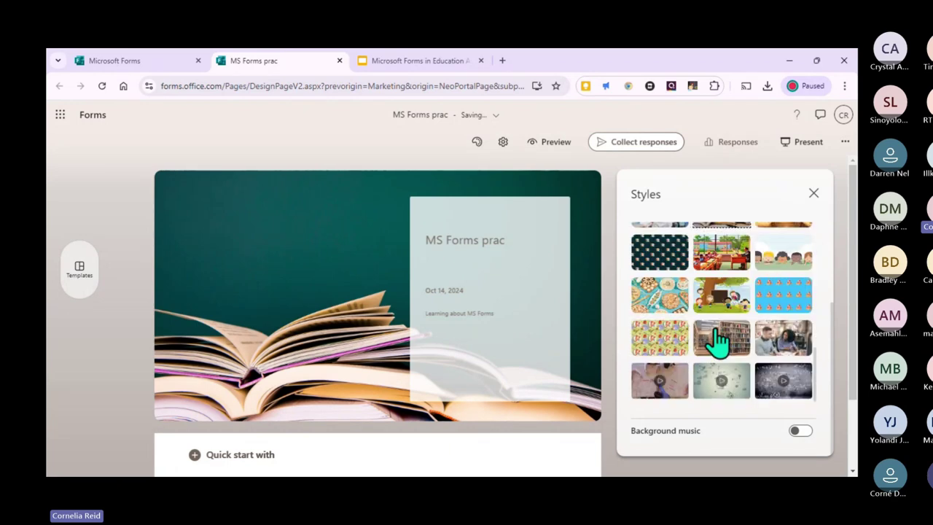
scroll(750, 337, "up", 3)
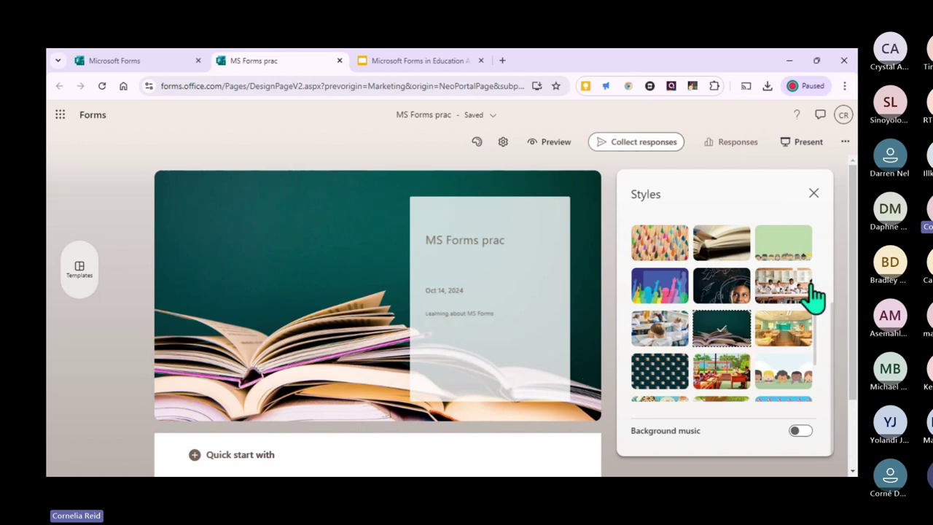
scroll(727, 307, "up", 2)
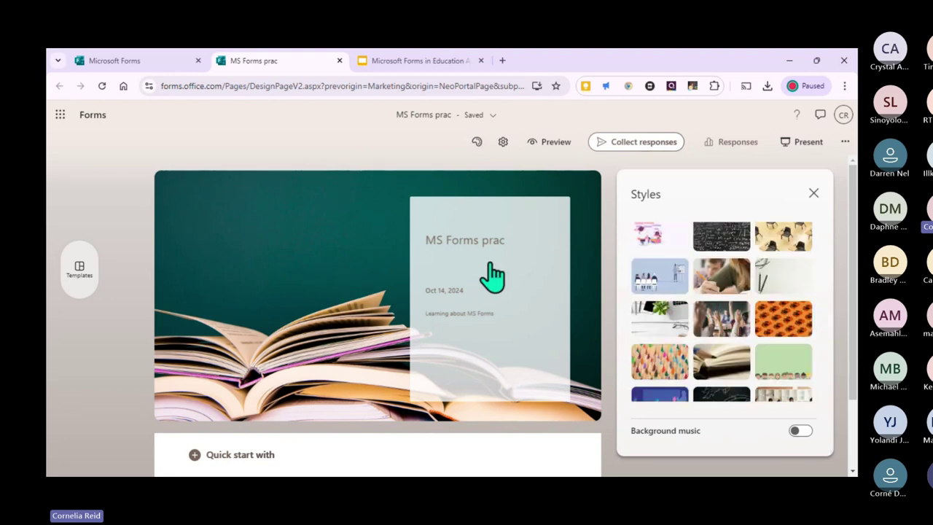
left_click(815, 194)
- Add a Choice question to the quiz with the question text "I like using this tool more"
scroll(671, 269, "down", 2)
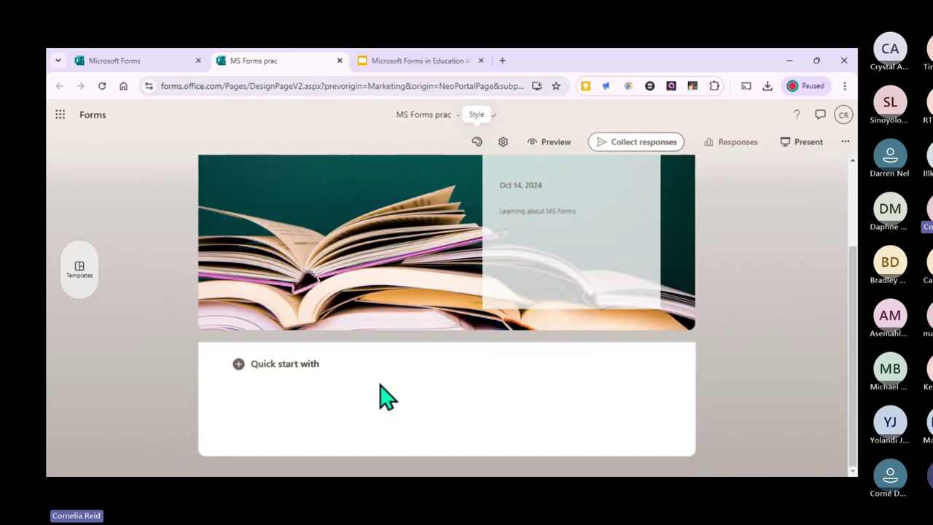
left_click(238, 364)
scroll(743, 337, "down", 2)
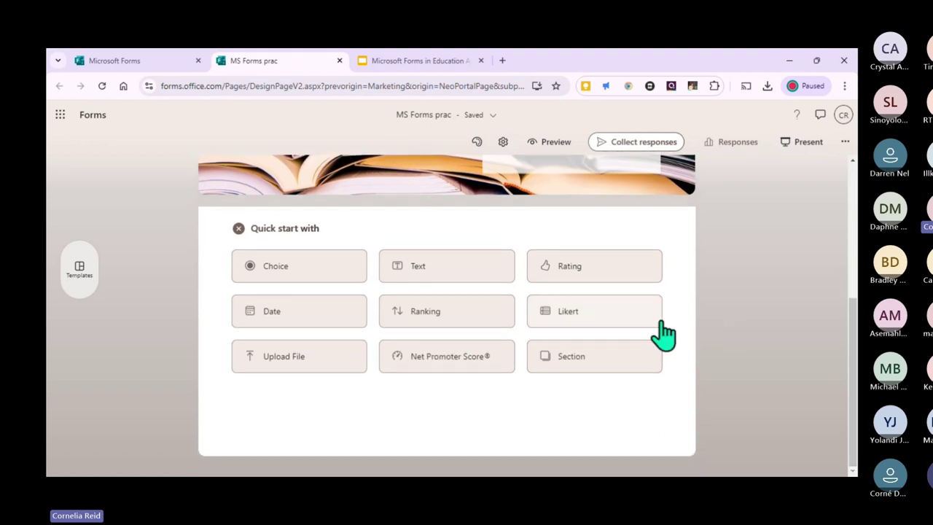
left_click(312, 276)
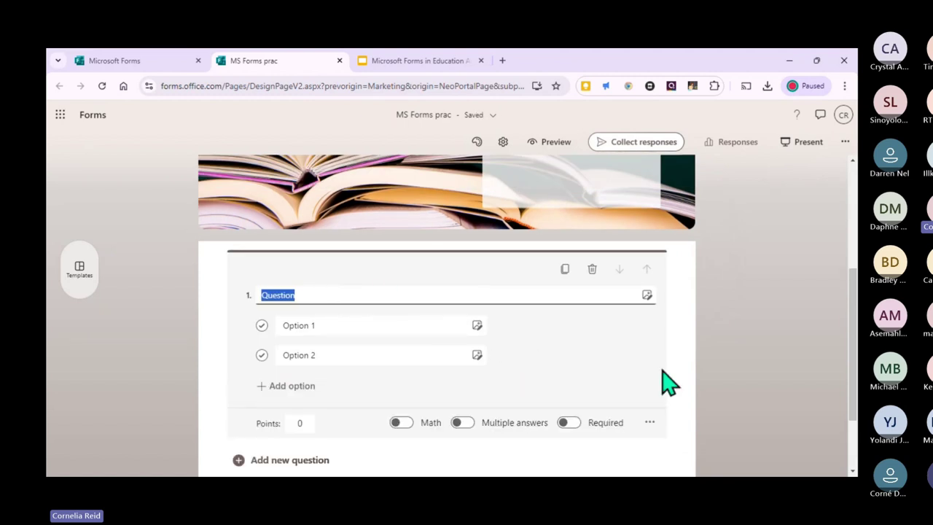
scroll(475, 357, "down", 1)
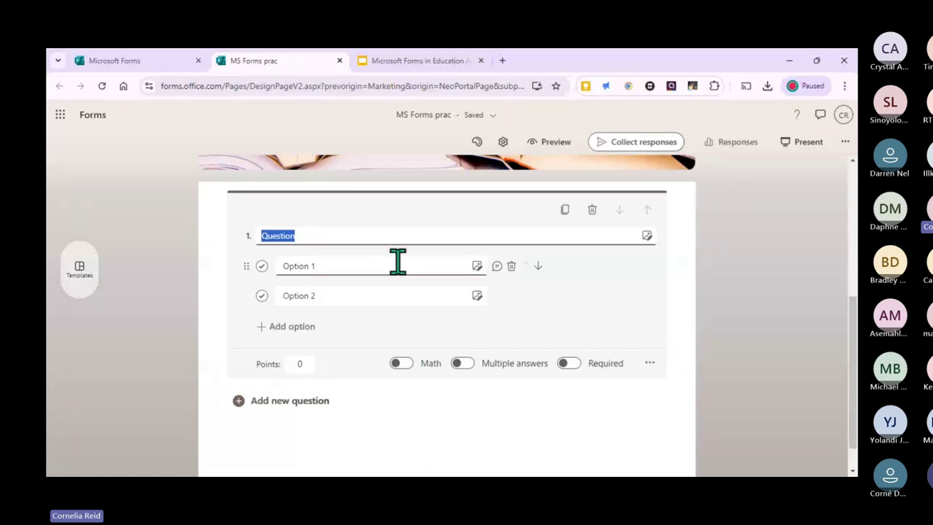
type("Ho")
key("BackSpace")
key("BackSpace")
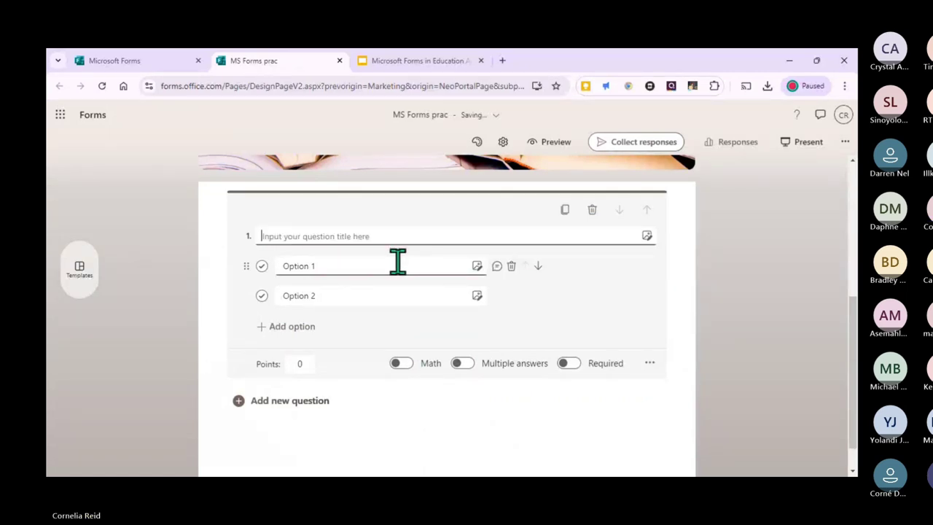
type("I like using this tool more")
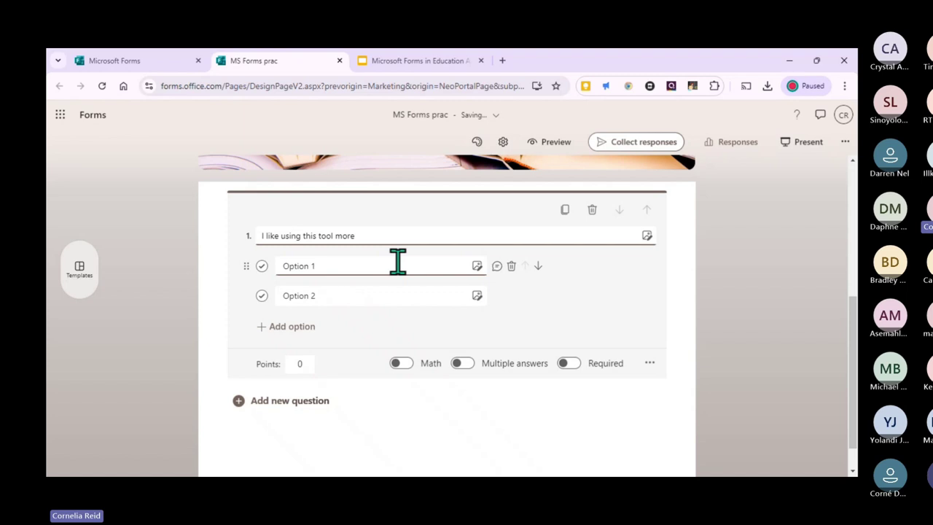
- Name the question's two answer options "Google forms" and "Ms Forms" and finish editing the question
left_click_drag(283, 265, 318, 266)
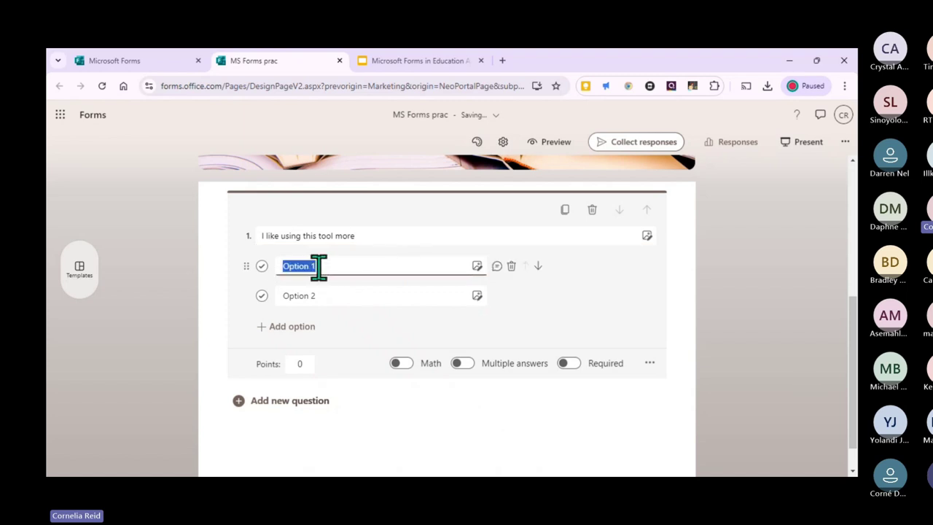
type("Google for")
key("BackSpace")
type("e forms")
left_click_drag(283, 295, 319, 295)
type("Ms")
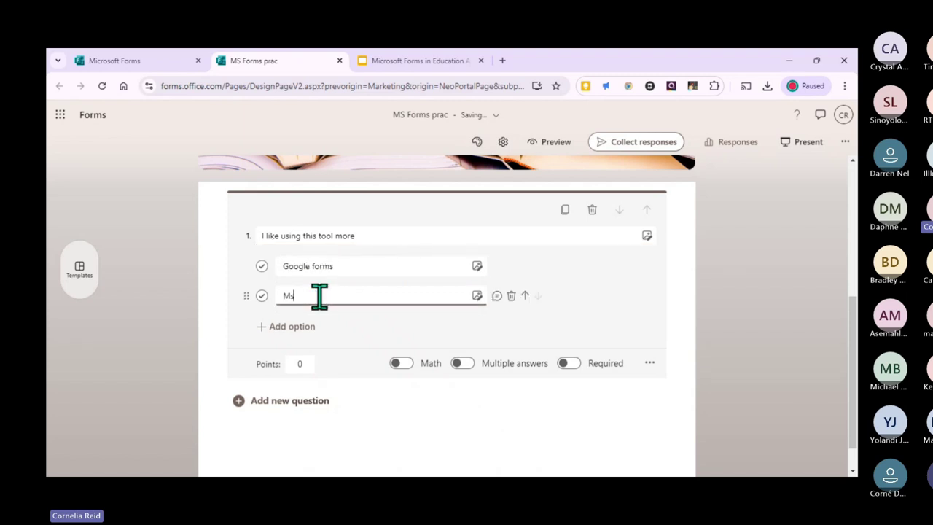
type(" Forms")
left_click(267, 350)
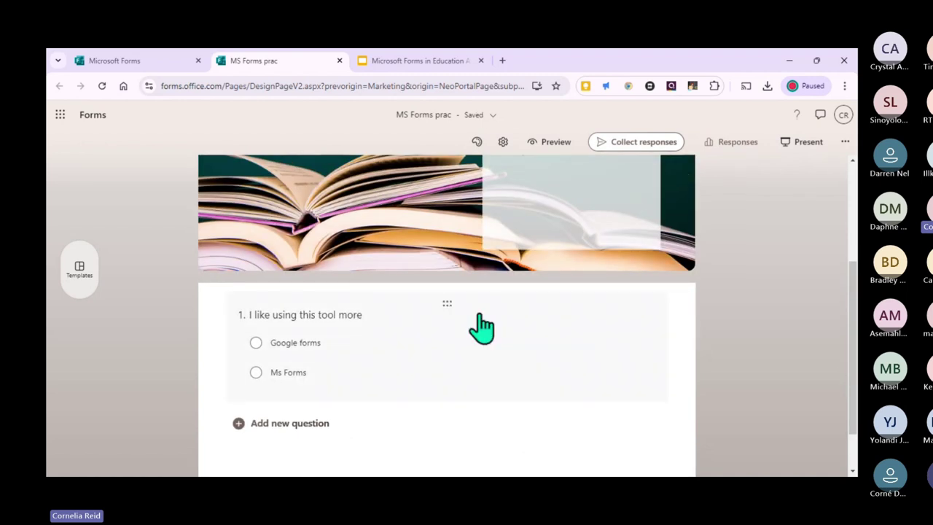
- Preview the quiz in the computer view and in the mobile view
left_click(555, 143)
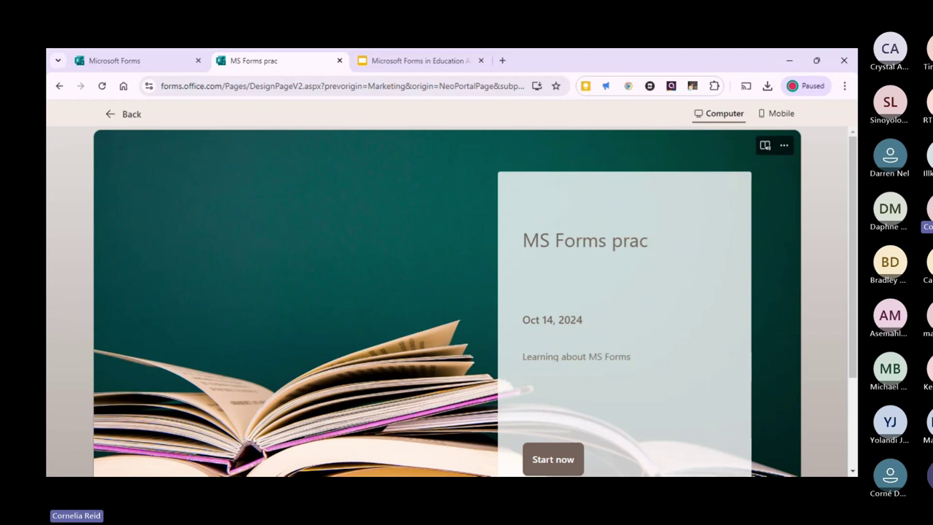
scroll(550, 410, "down", 1)
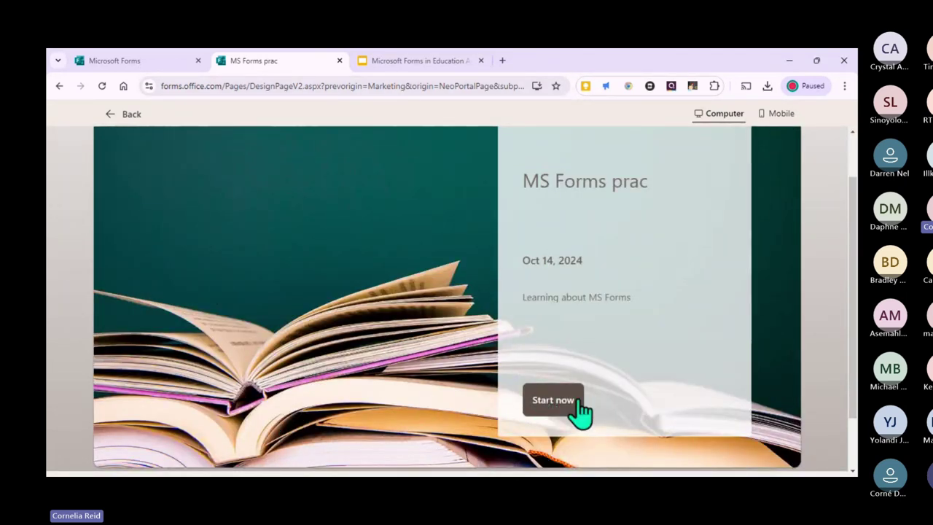
left_click(778, 118)
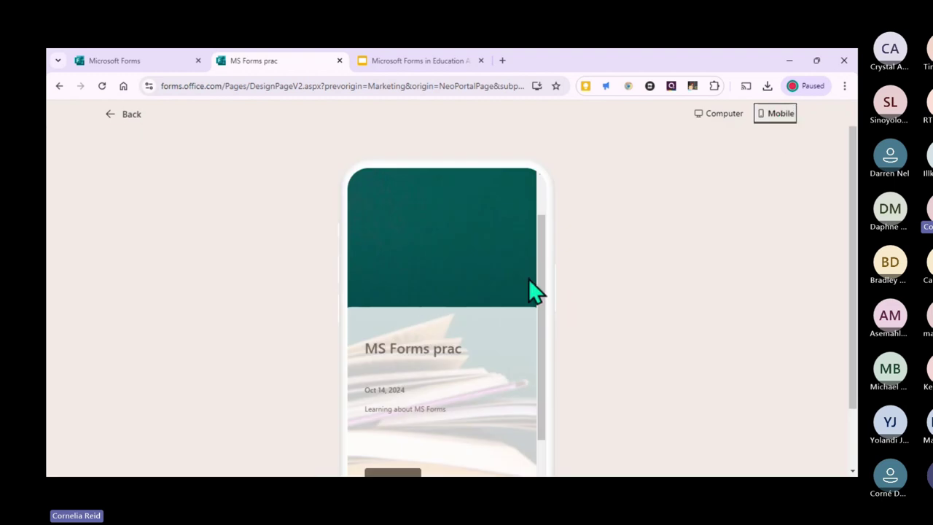
- Look through the quiz's title page in the mobile preview and return to the form editor
scroll(531, 292, "down", 2)
scroll(546, 357, "down", 2)
scroll(546, 357, "up", 3)
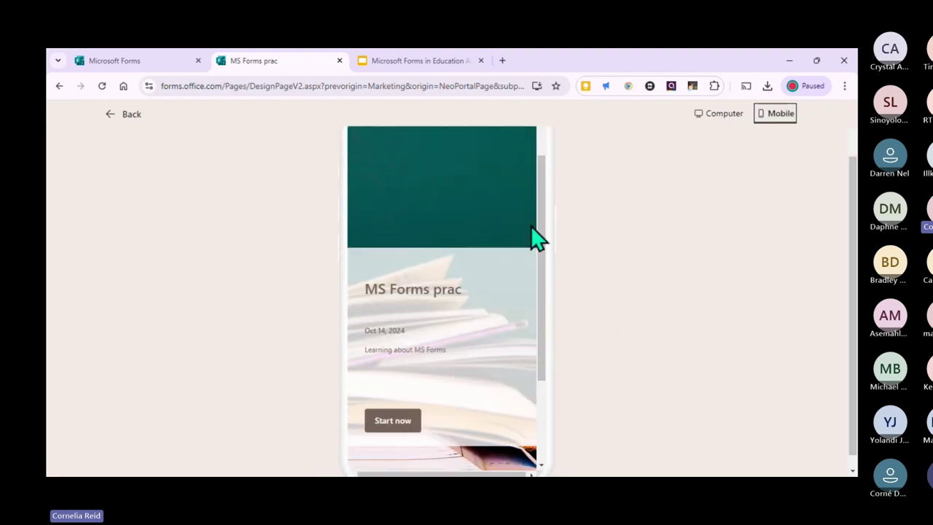
scroll(586, 255, "up", 1)
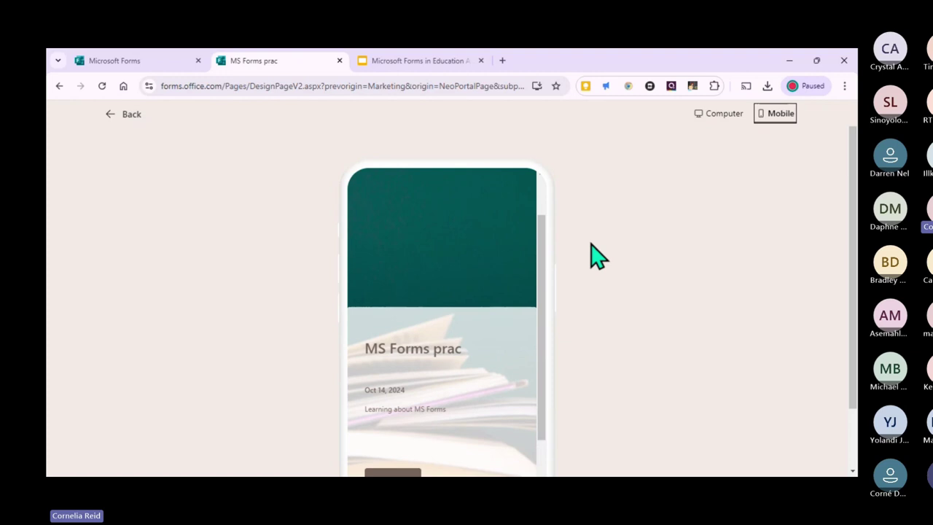
left_click(115, 126)
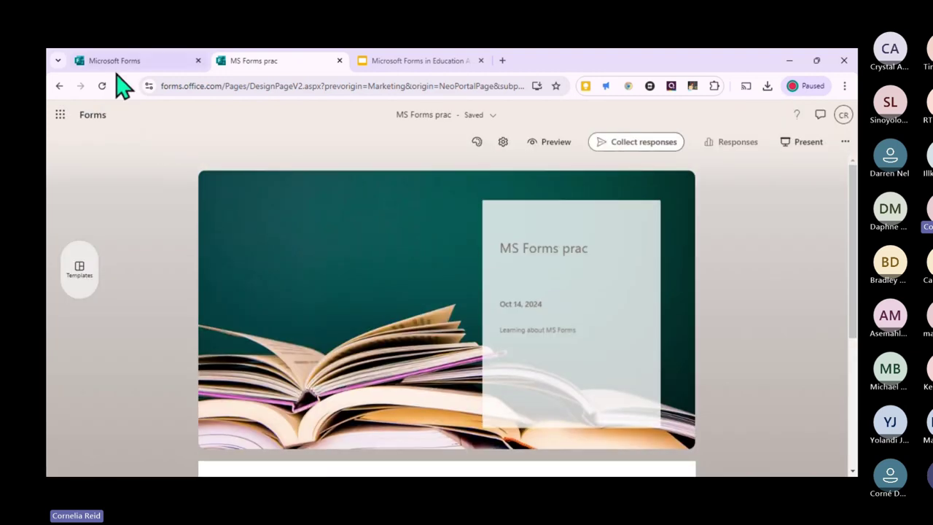
- Add a Date question below the first question with the question text "Fill in todays date"
scroll(481, 248, "down", 1)
scroll(481, 248, "down", 3)
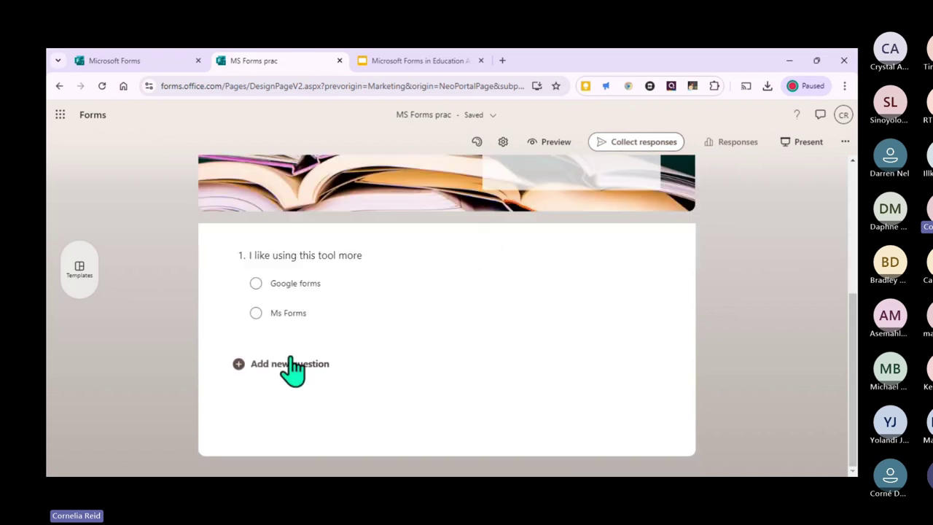
left_click(267, 358)
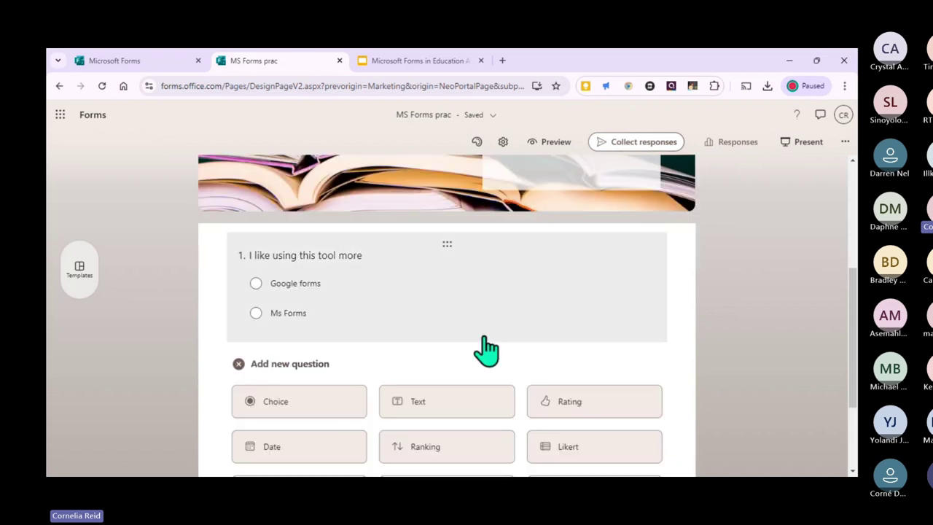
scroll(487, 348, "down", 2)
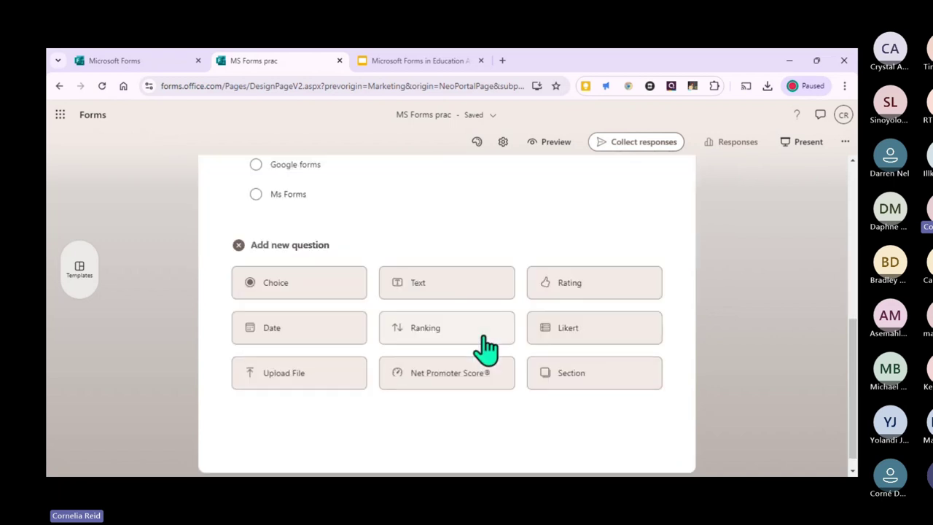
left_click(277, 324)
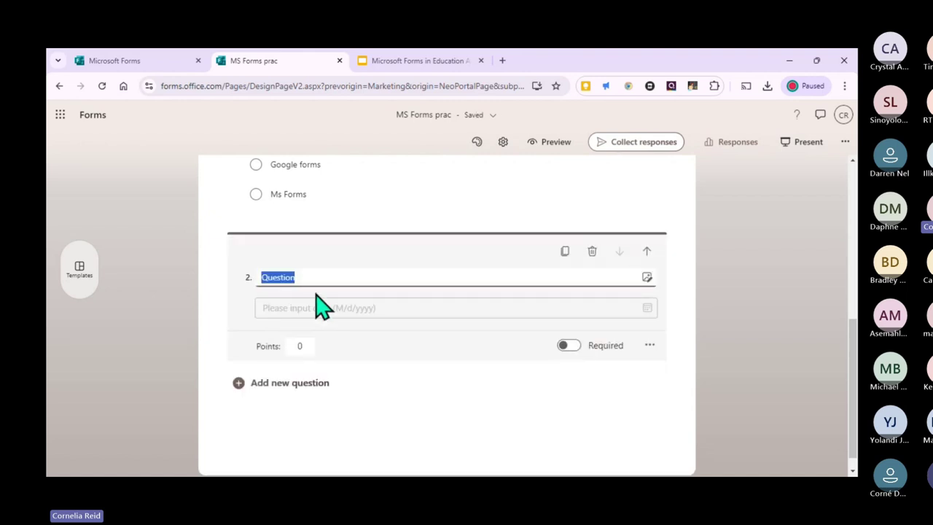
type("Fill in")
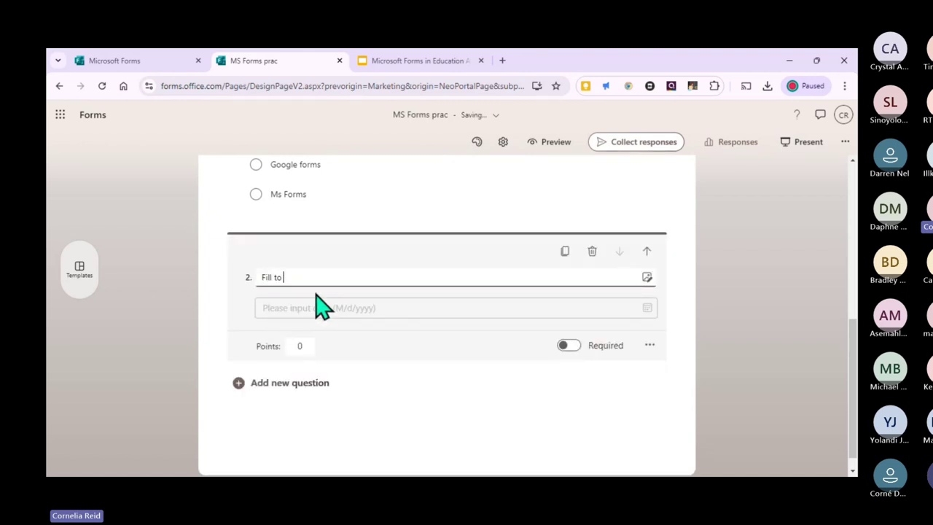
type(" todays date")
left_click(459, 306)
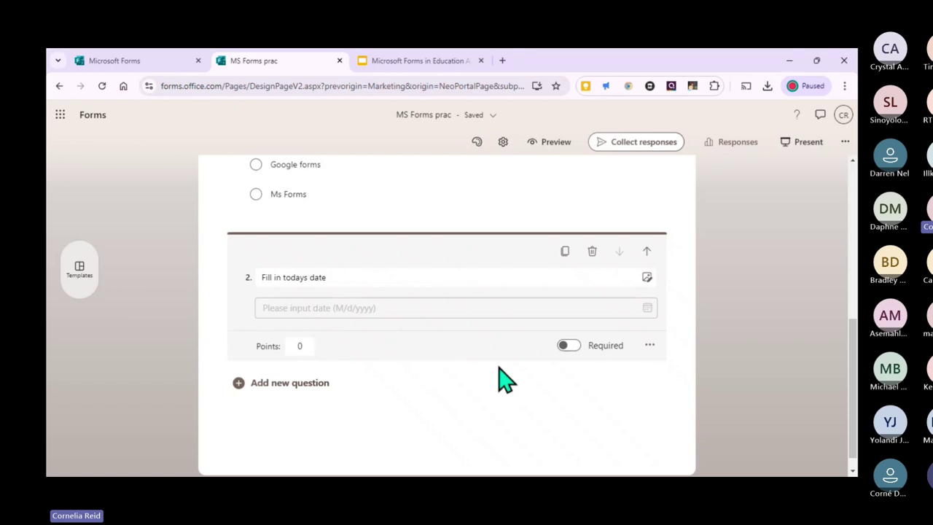
- Make the first question, "I like using this tool more", required
scroll(539, 389, "up", 3)
left_click(516, 327)
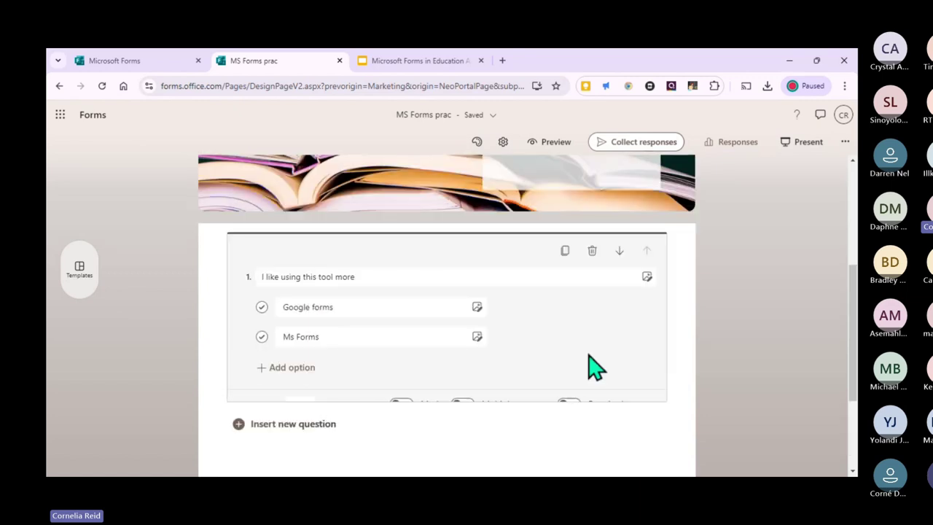
left_click(571, 412)
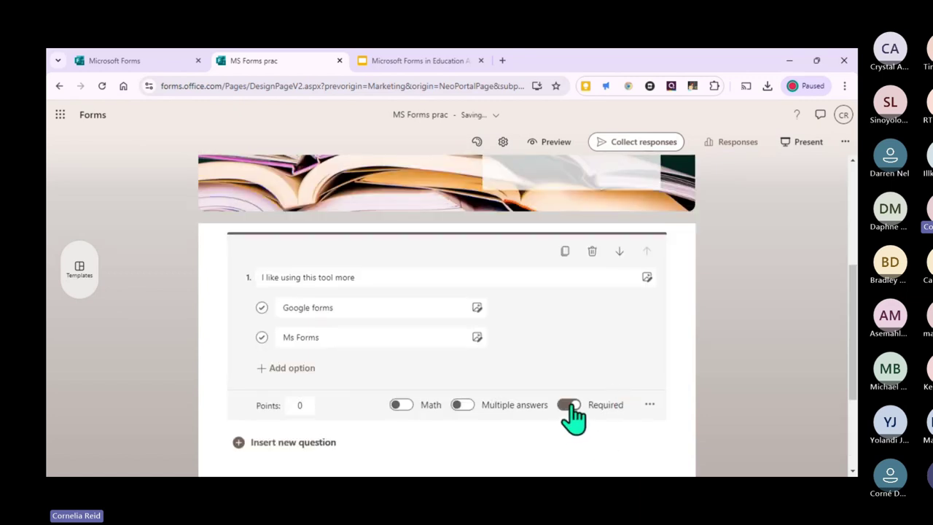
scroll(558, 229, "up", 3)
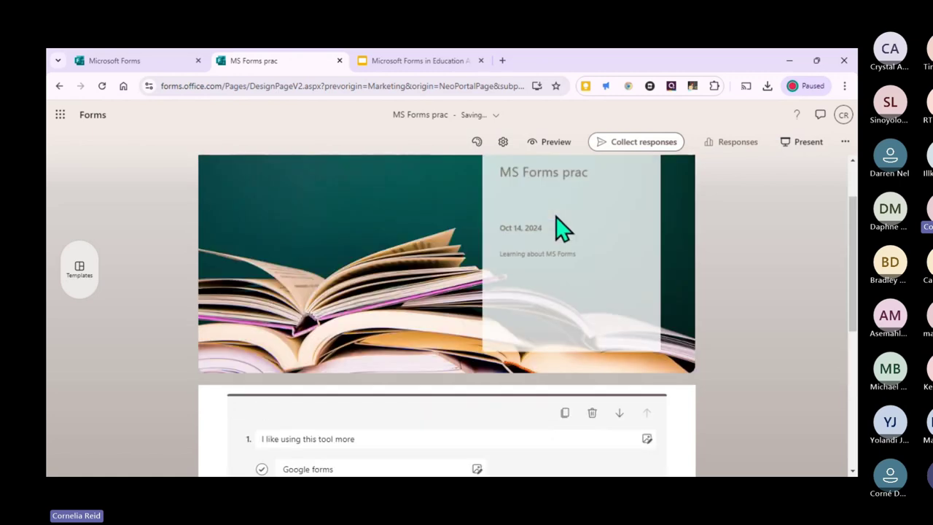
scroll(408, 206, "up", 1)
- Try the Math option on the first question and switch it back off
scroll(408, 206, "down", 5)
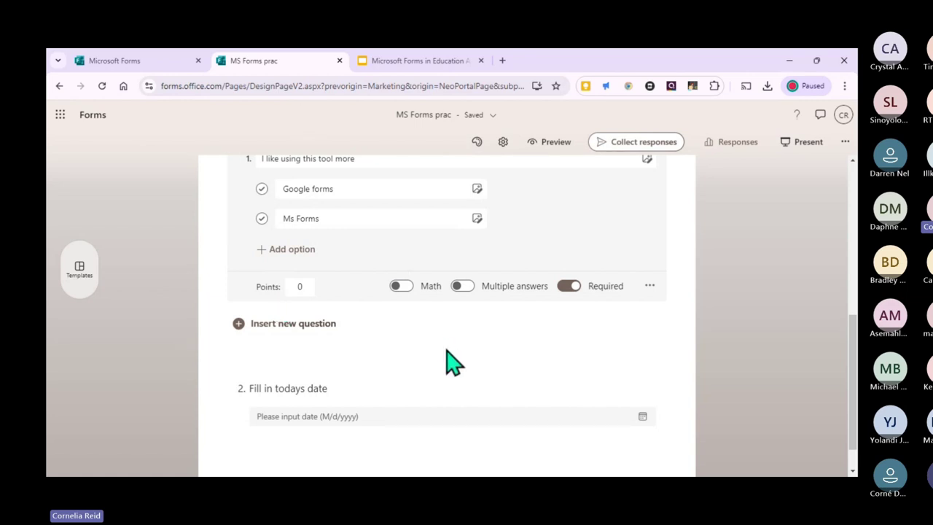
scroll(448, 361, "up", 1)
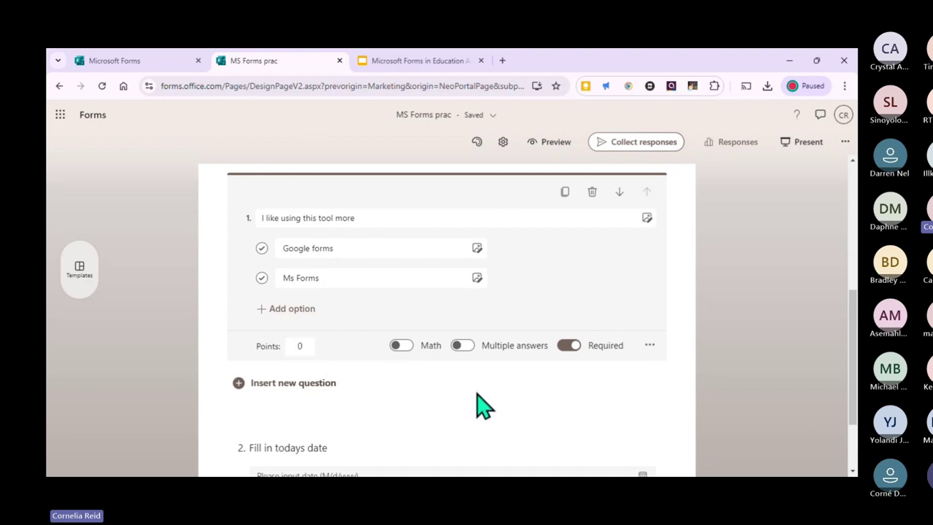
left_click(400, 346)
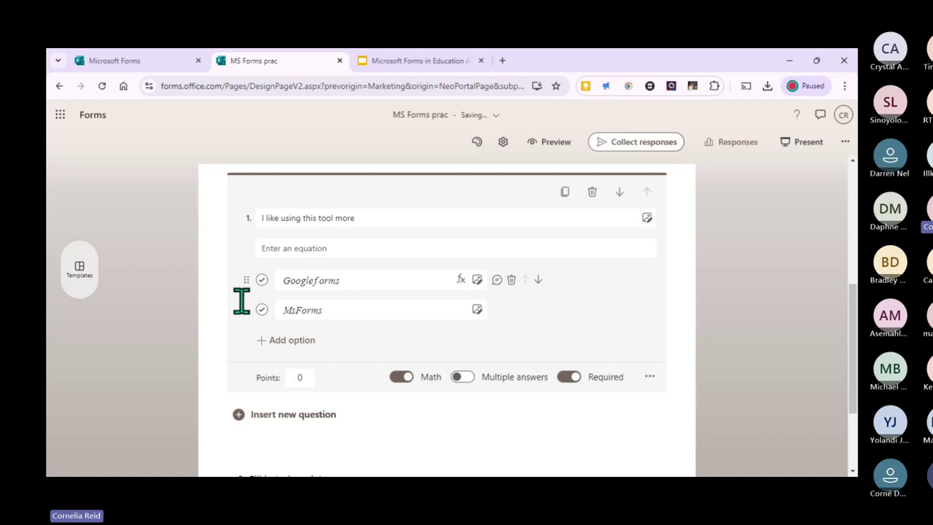
left_click(401, 376)
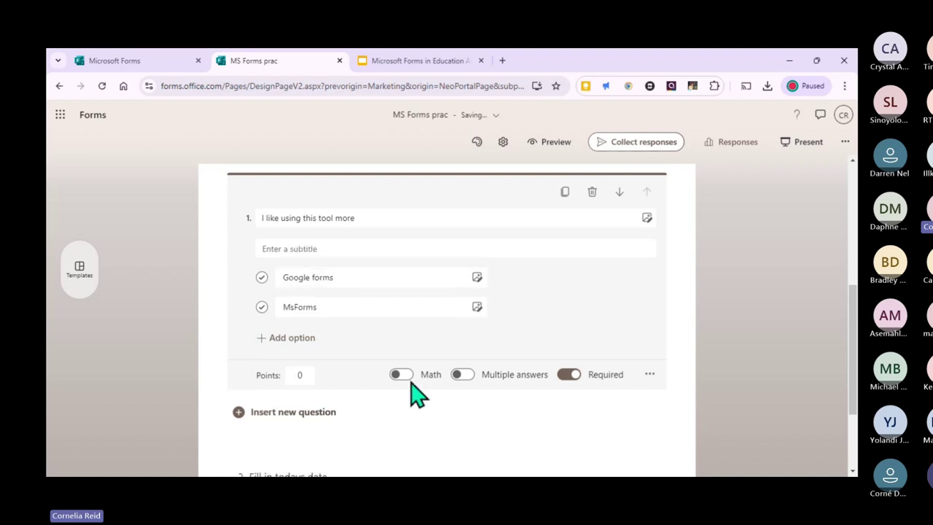
- Try the Multiple answers option on the first question, view its total-options limits and switch it back off
left_click(462, 375)
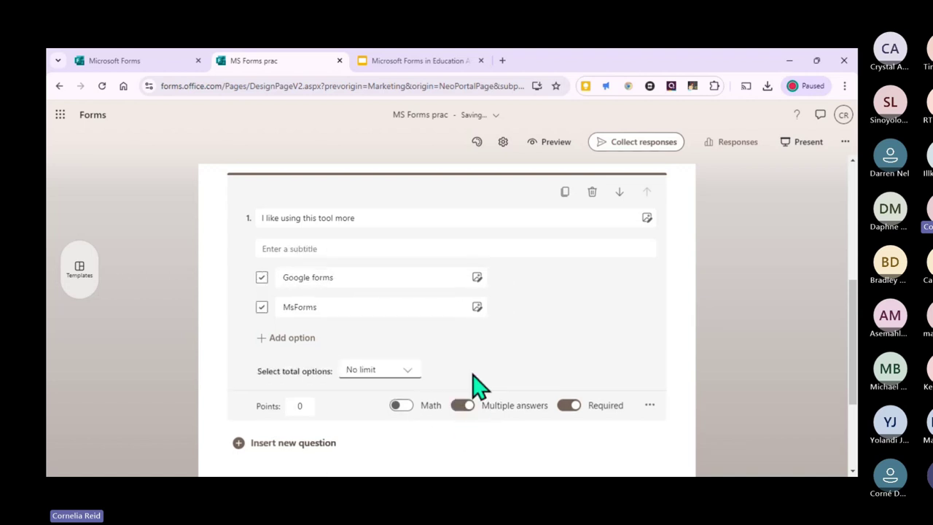
left_click(409, 375)
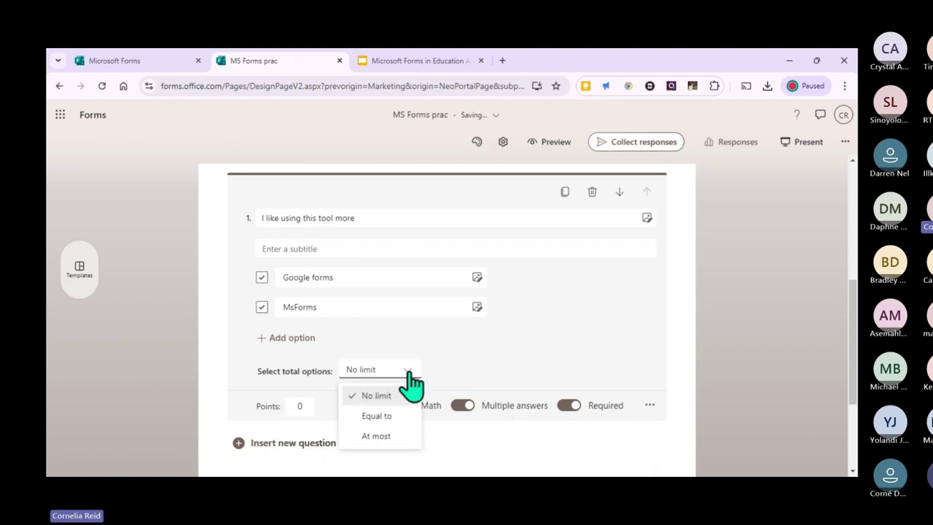
left_click(410, 377)
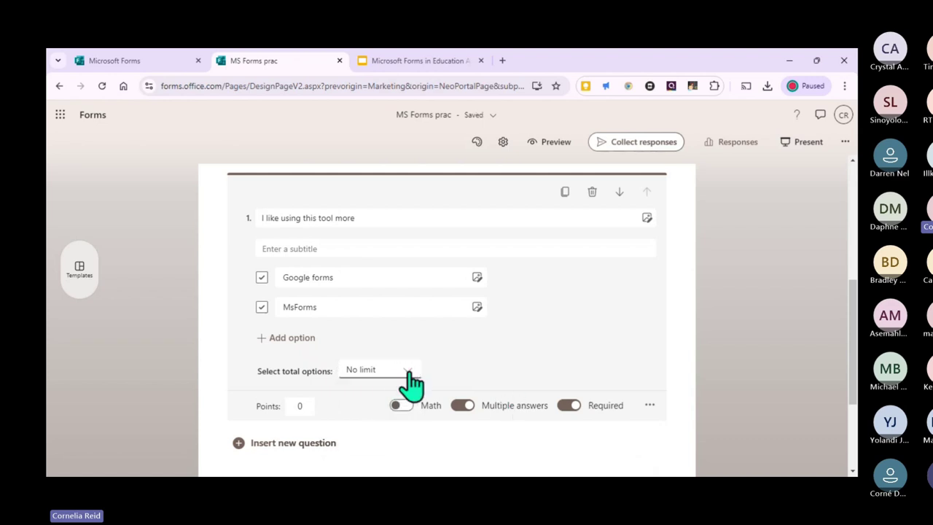
left_click(465, 407)
- Make the second question, "Fill in todays date", required
scroll(433, 320, "down", 1)
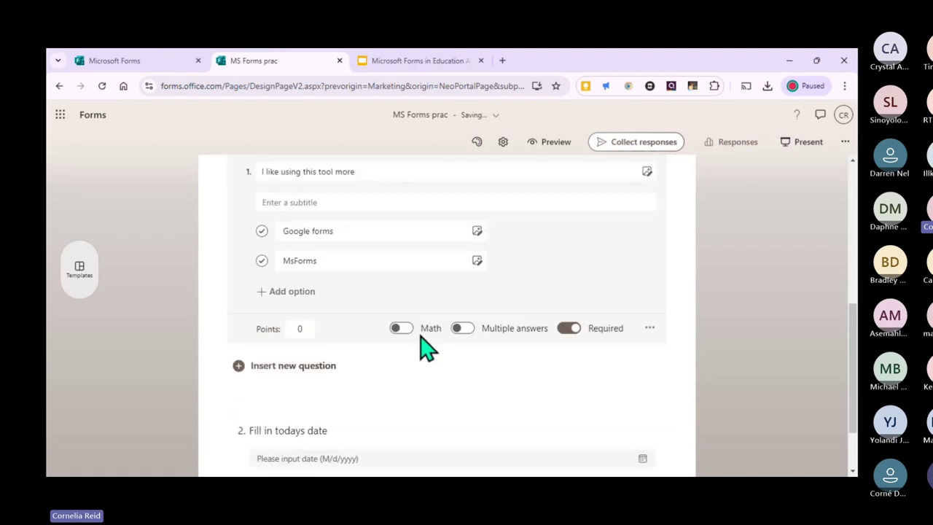
scroll(423, 350, "down", 1)
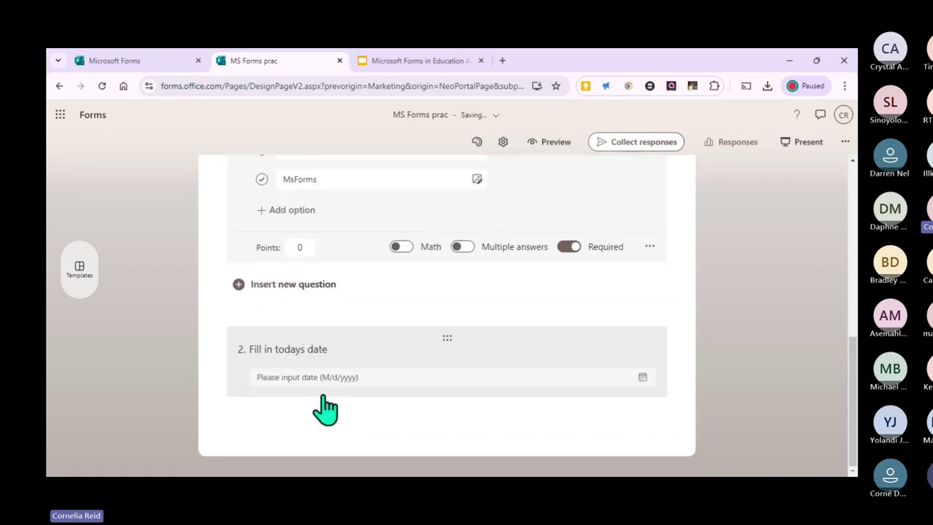
left_click(645, 392)
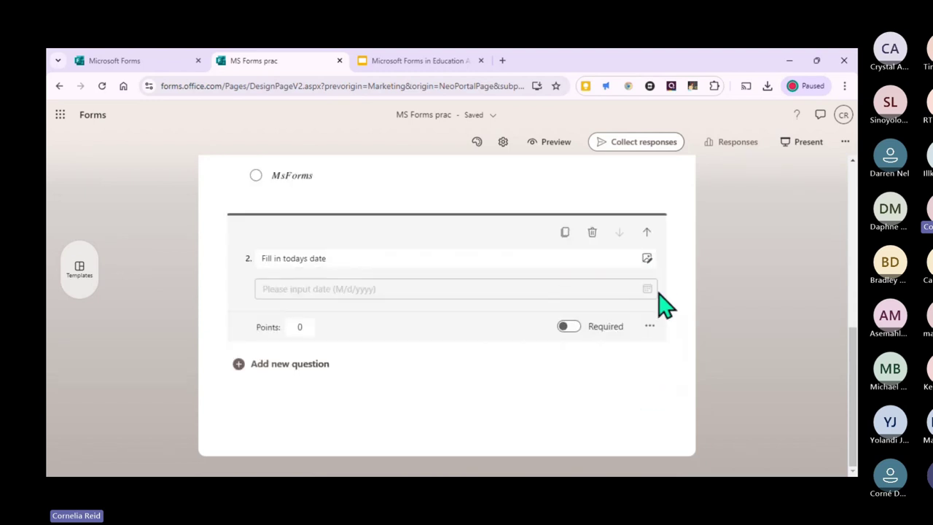
left_click(568, 326)
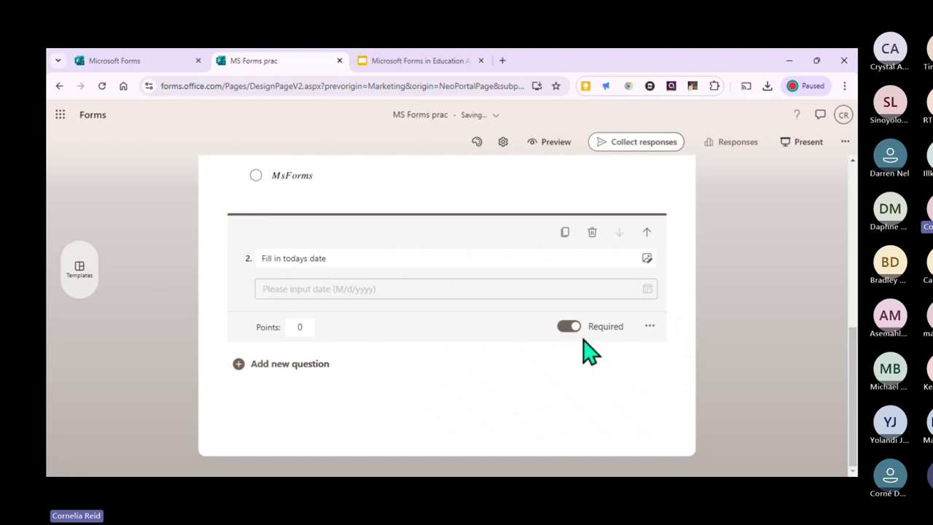
- Preview the quiz in the computer view, open the date question's calendar and return to the form editor
left_click(550, 141)
scroll(513, 337, "down", 2)
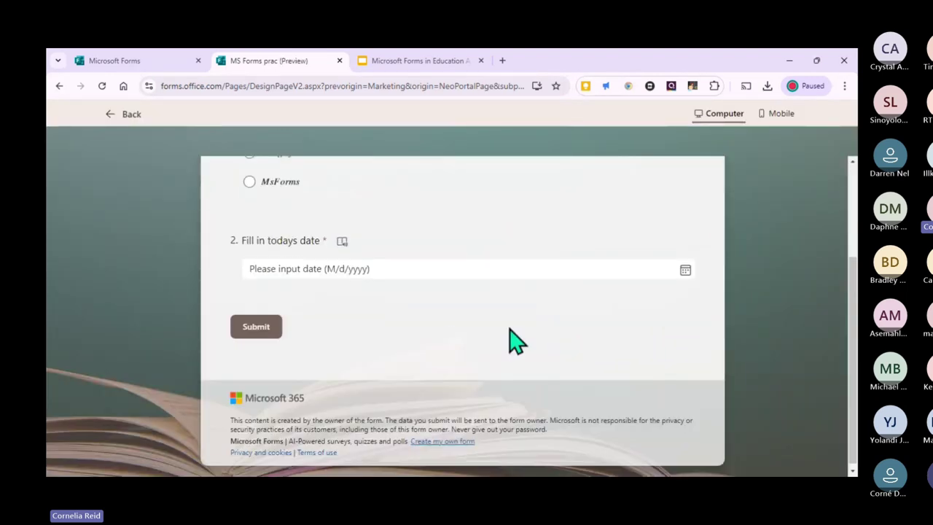
left_click(685, 268)
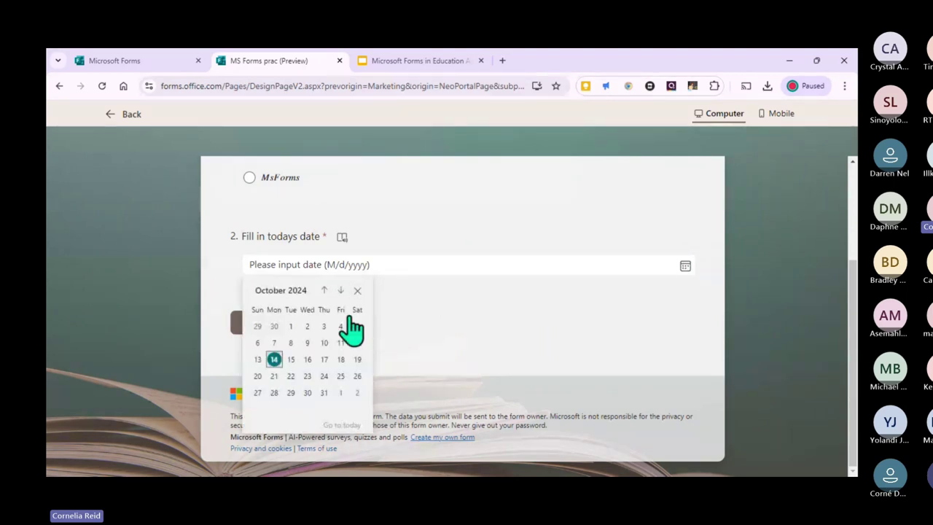
key("Escape")
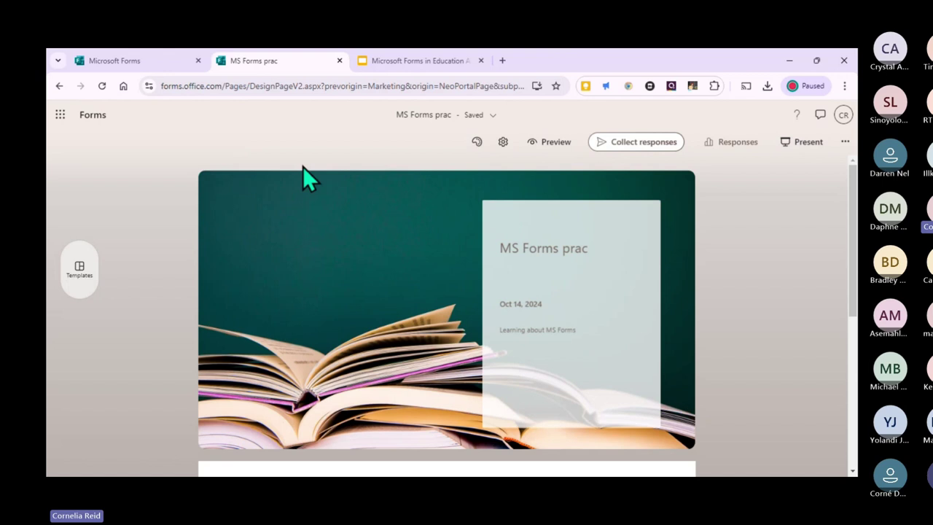
- Add a Text question after the date question with the question text "What is your name?"
scroll(437, 262, "down", 10)
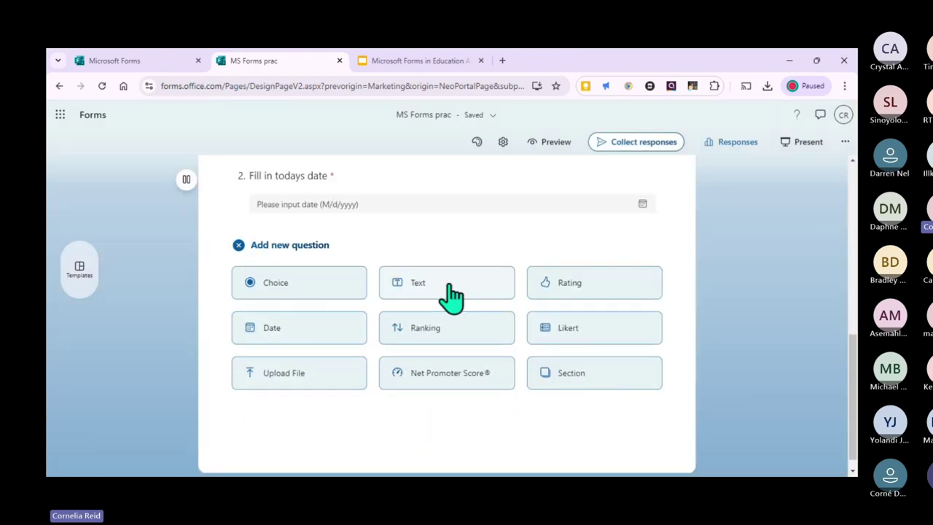
left_click(439, 292)
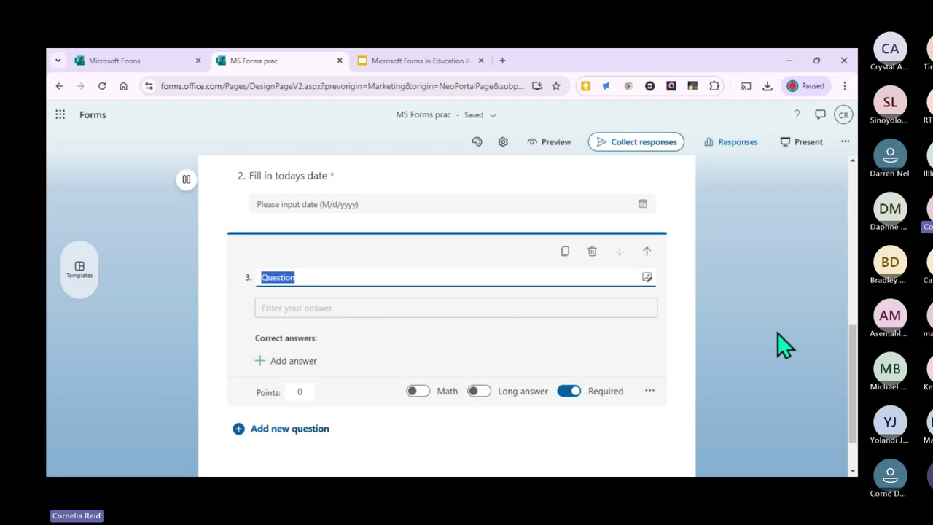
type("What is your name?")
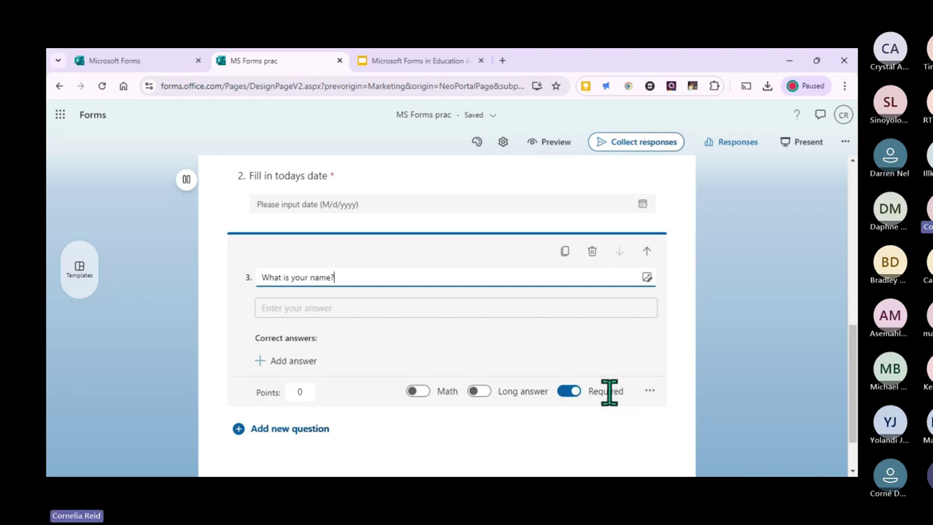
- Add a Ranking question at the end of the quiz with the question text "What is your favourite ice cream?"
scroll(473, 401, "down", 1)
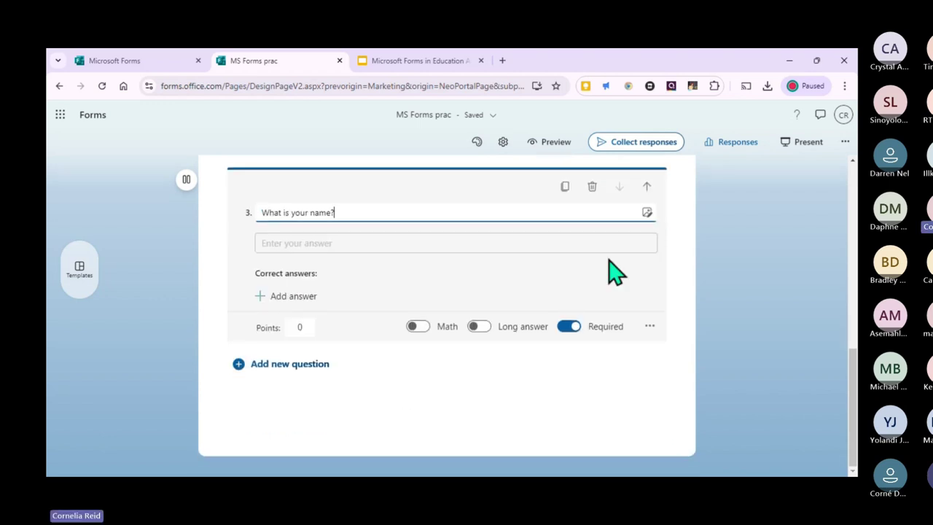
left_click(270, 364)
scroll(510, 364, "down", 2)
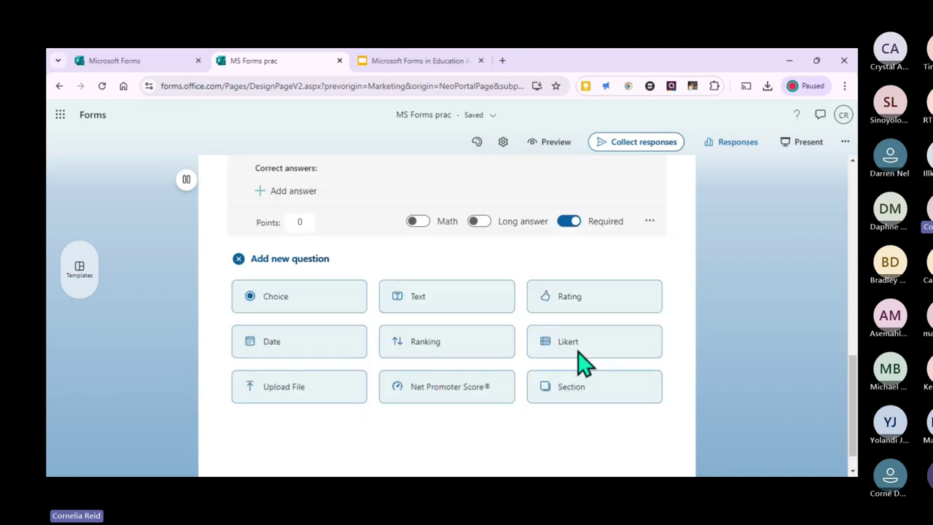
left_click(480, 339)
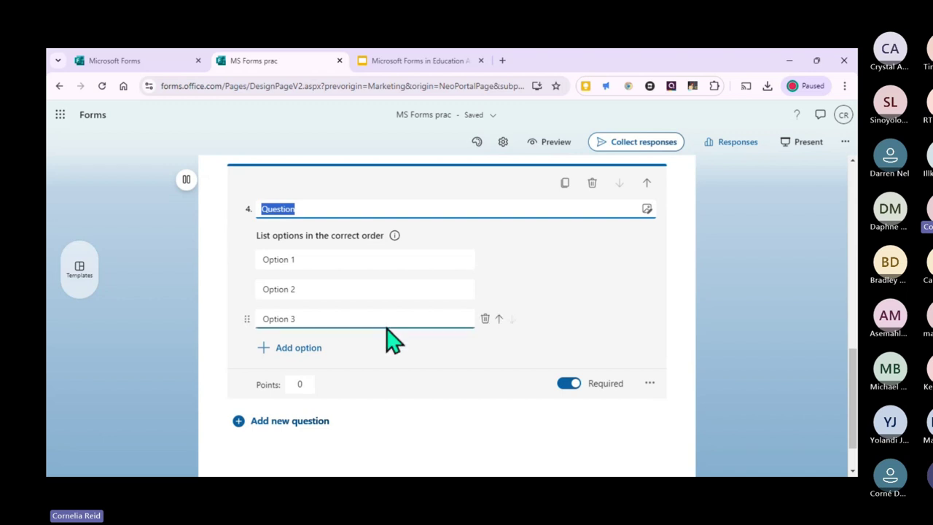
type("W")
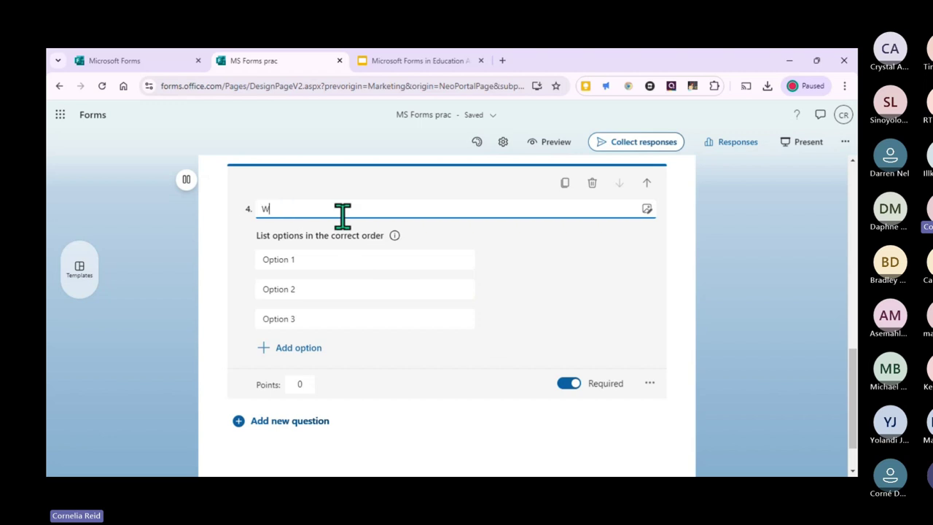
type("hat is your favouri")
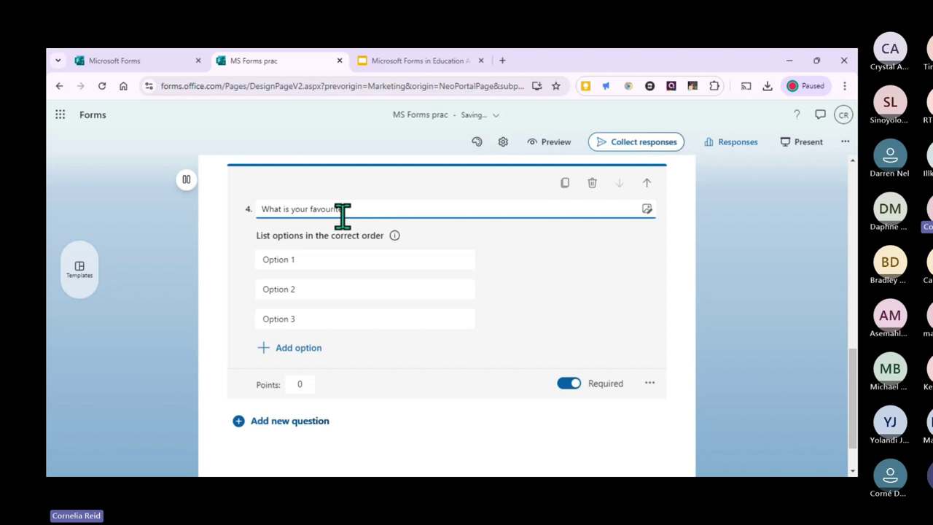
type("te ice cream?")
key("Tab")
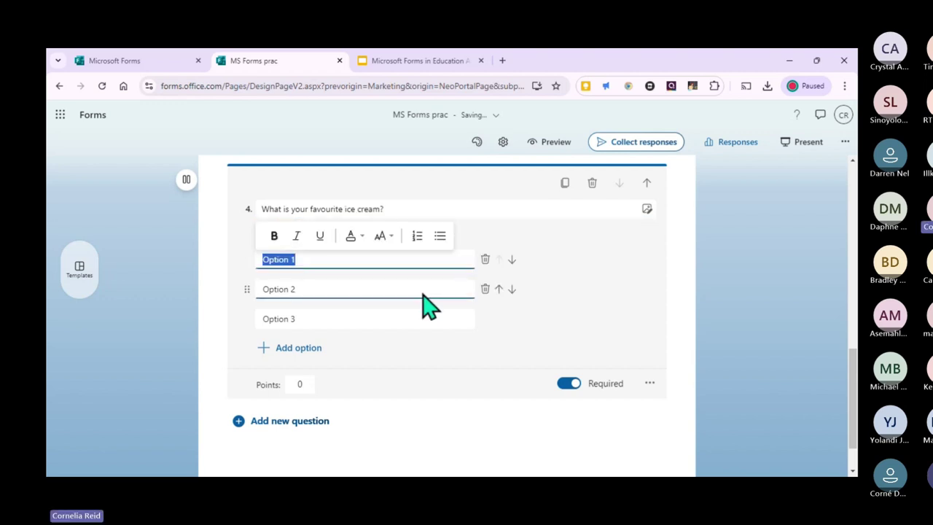
- Fill in the ice cream ranking question's options as Vanilla, Chocolate and Lime
type("Vanilla")
key("Tab")
type("Cho")
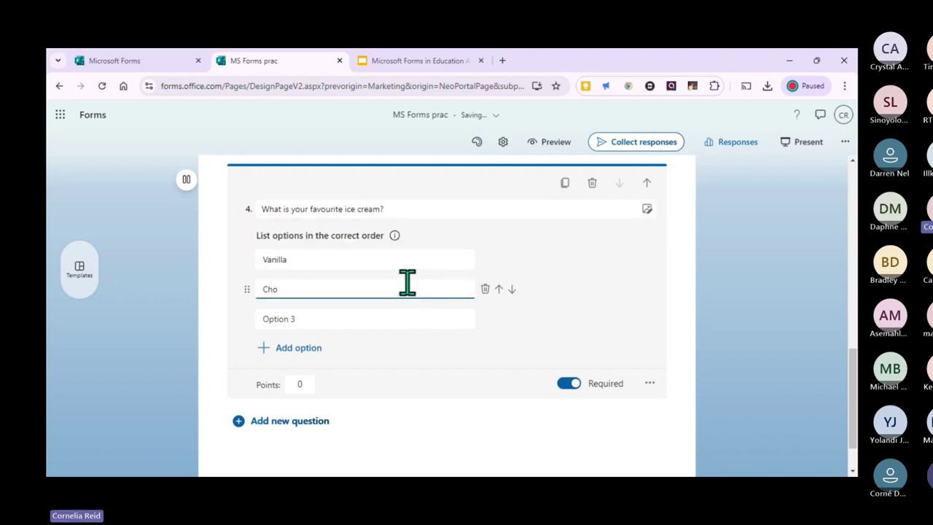
type("colate")
key("Tab")
type("L")
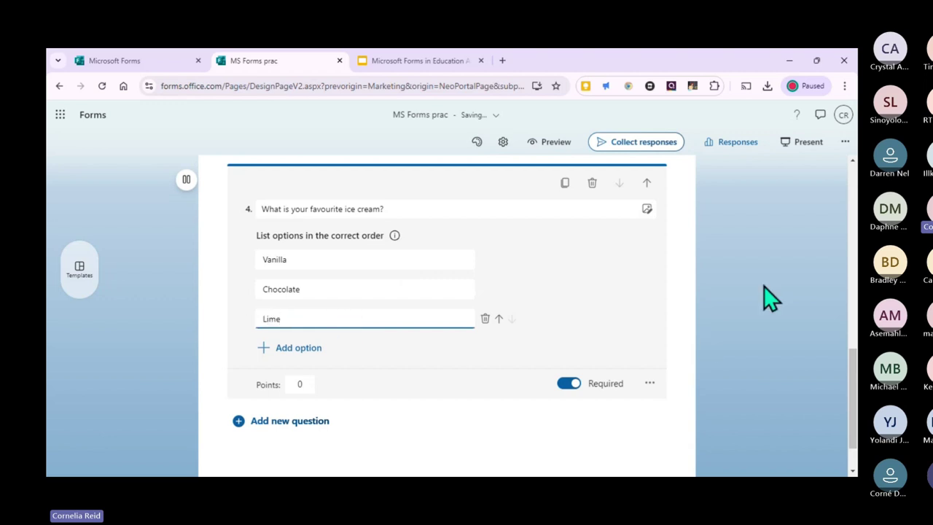
left_click(681, 317)
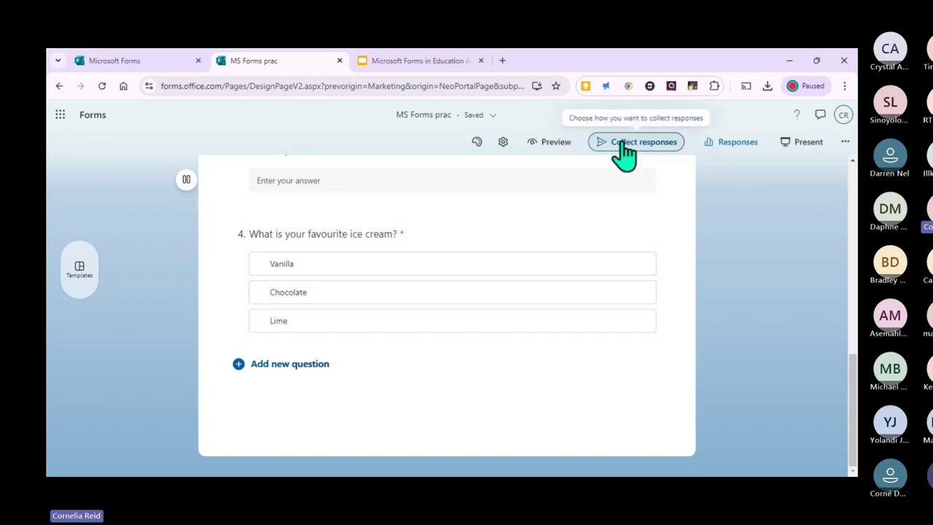
- Preview the quiz in the computer view and start it from the cover page
left_click(563, 146)
scroll(576, 411, "down", 2)
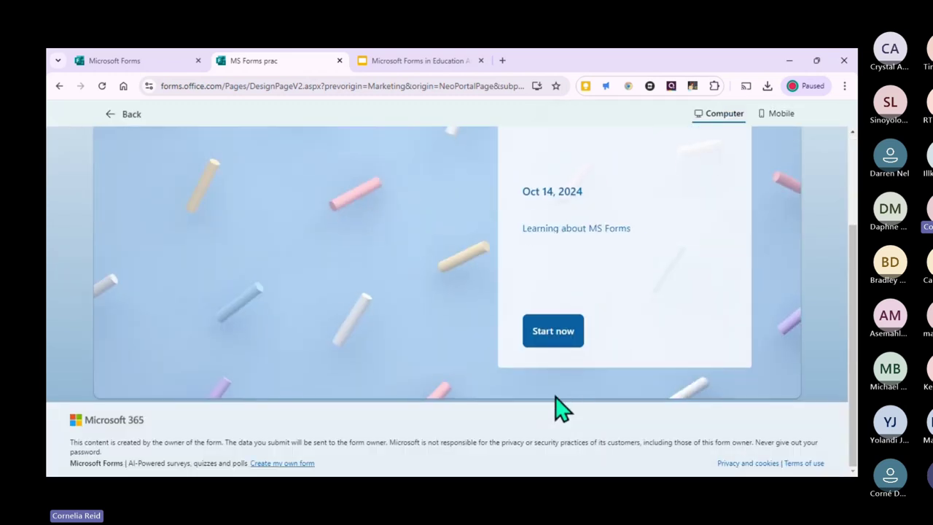
scroll(531, 393, "up", 1)
scroll(510, 375, "up", 1)
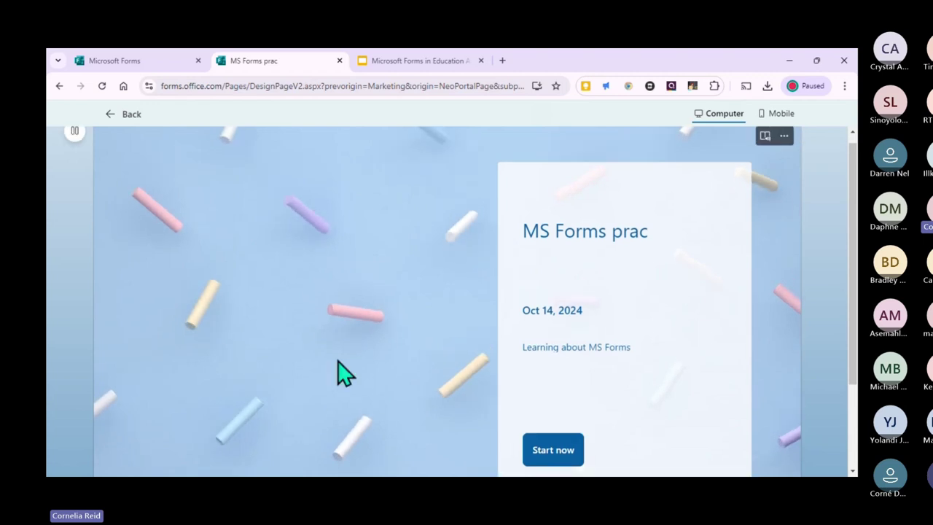
left_click(561, 461)
- Rank the ice cream options in the preview in the order Lime, Vanilla, Chocolate
scroll(483, 350, "down", 1)
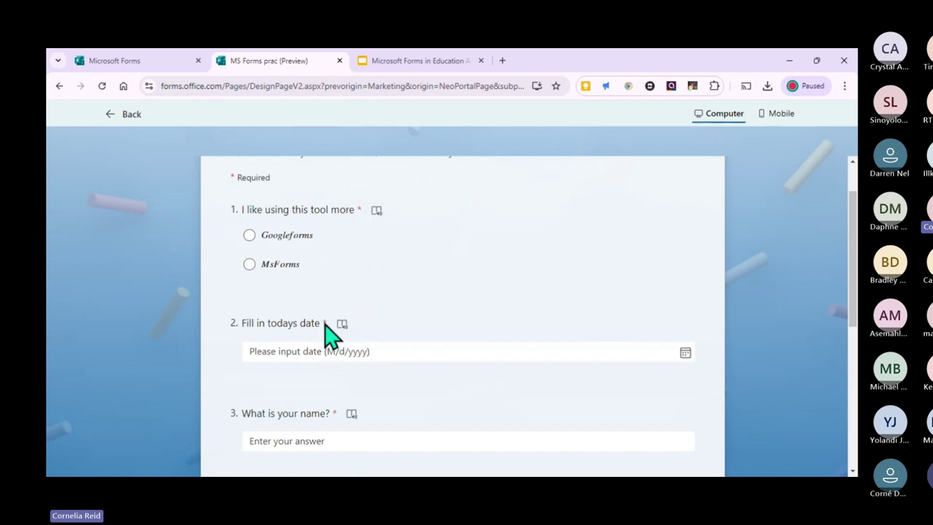
scroll(374, 400, "down", 5)
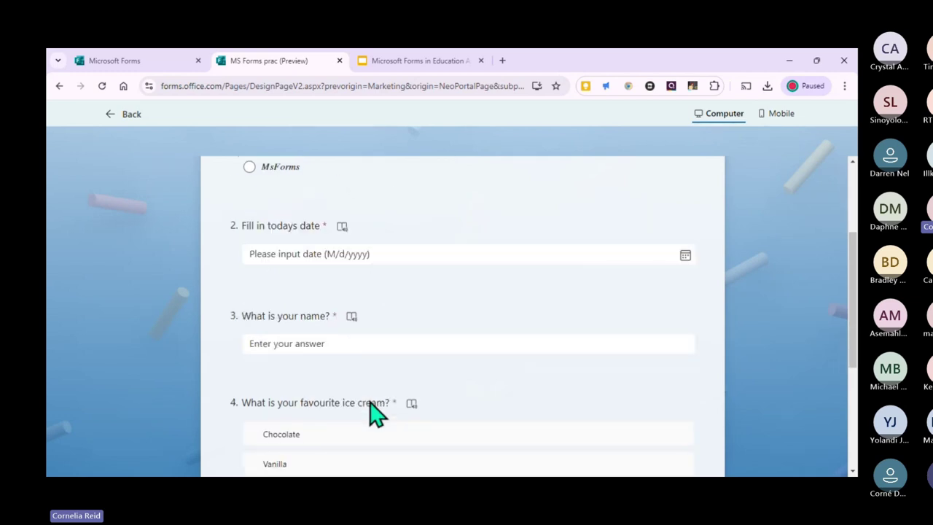
scroll(394, 401, "up", 1)
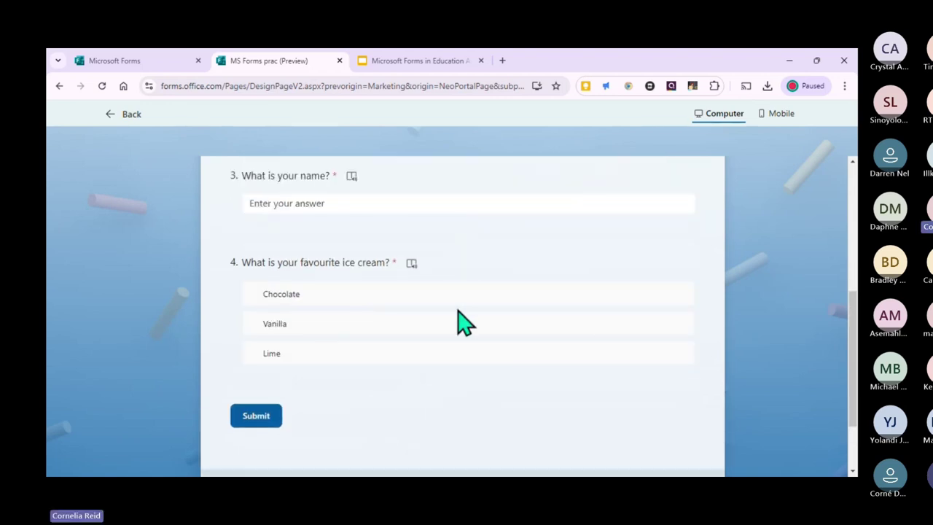
mouse_move(646, 313)
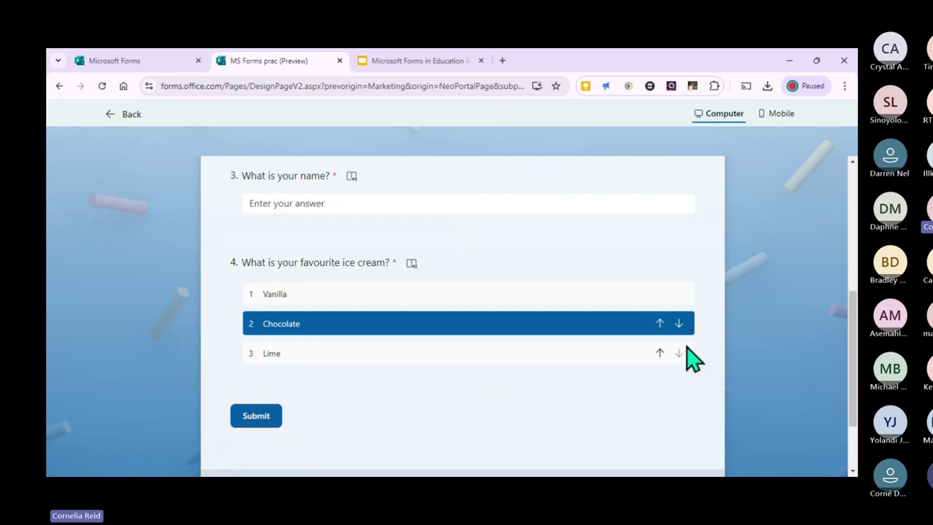
left_click(679, 321)
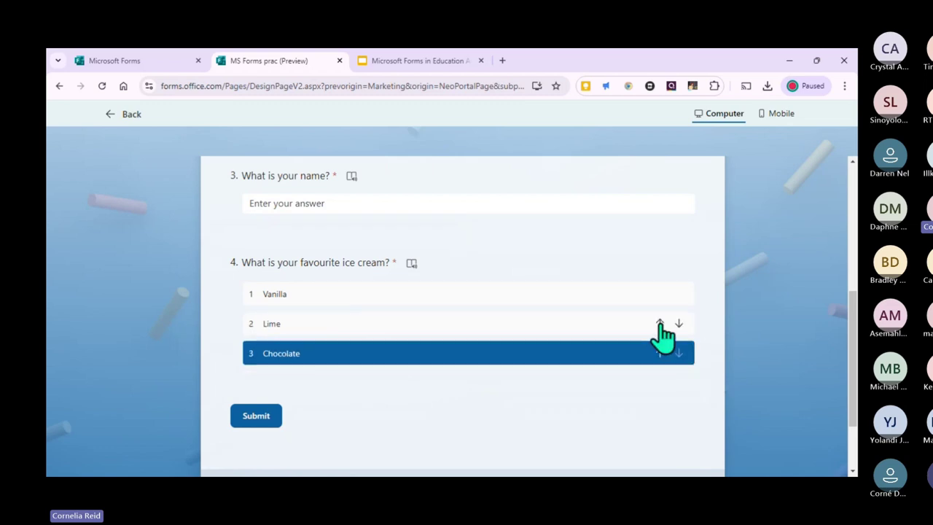
left_click(659, 323)
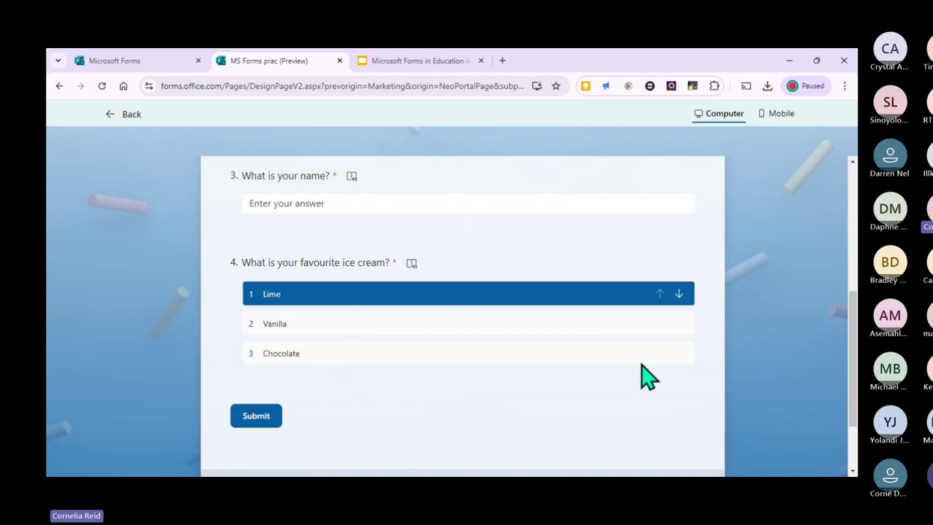
- Open Immersive Reader for the quiz title in the preview and go through its introductory tips
scroll(651, 329, "up", 5)
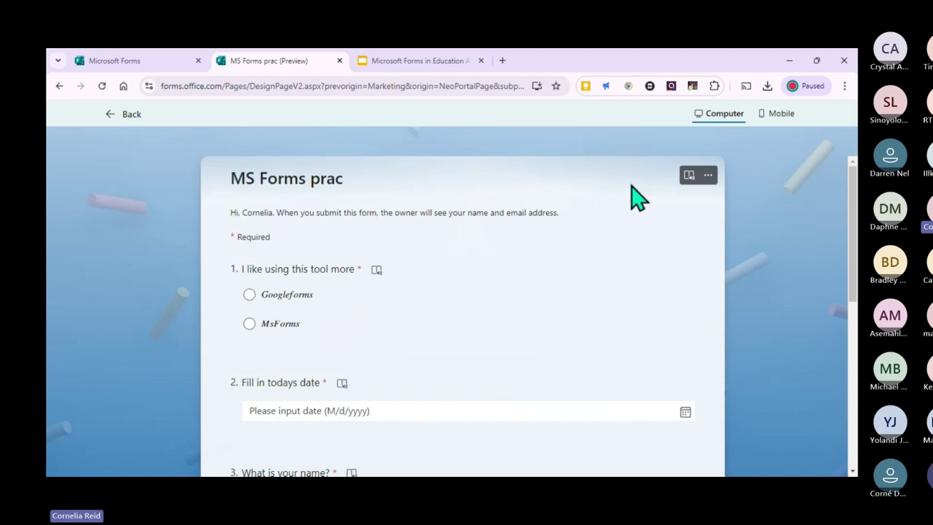
left_click(688, 175)
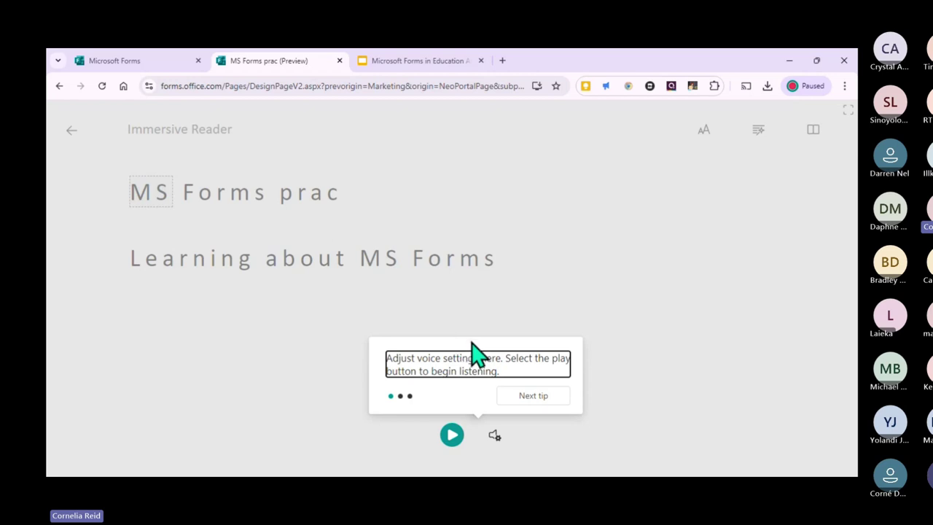
left_click(531, 399)
left_click(787, 201)
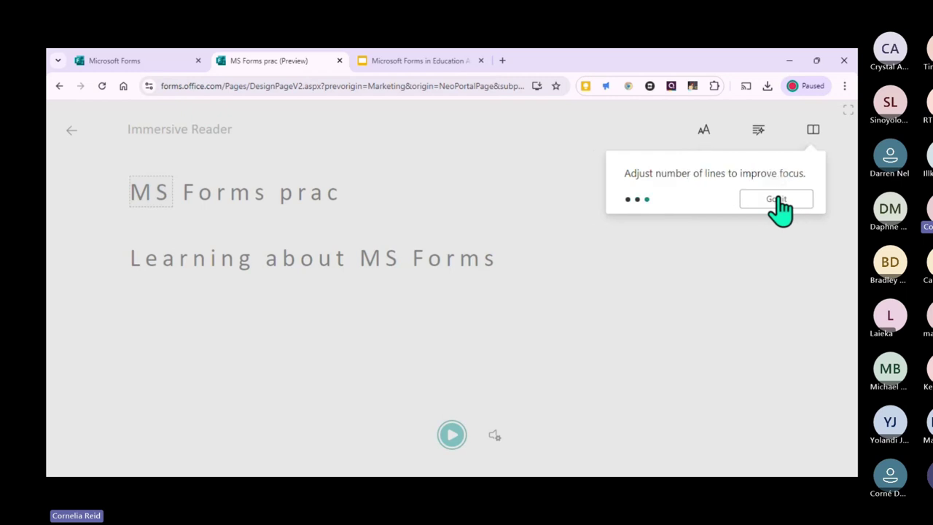
left_click(749, 206)
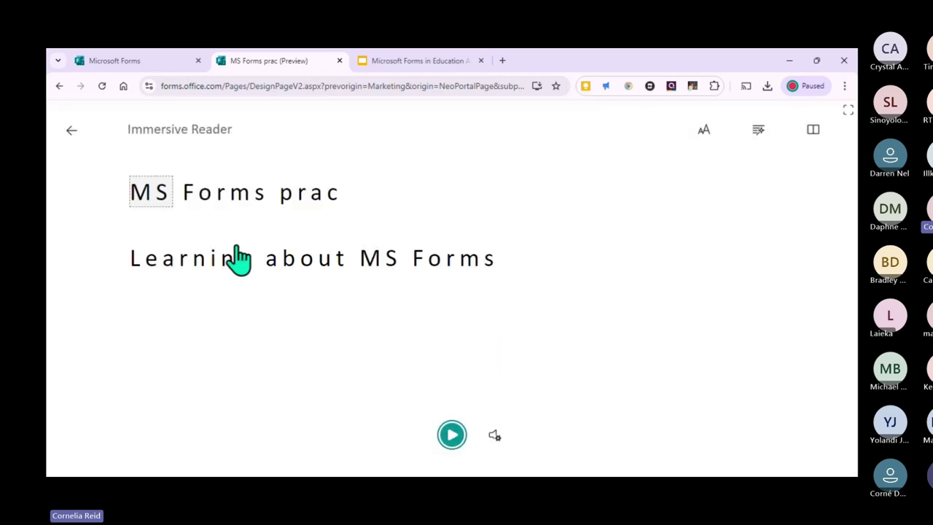
- Set the Immersive Reader voice to Male, play the text aloud and return to the quiz preview
left_click(498, 434)
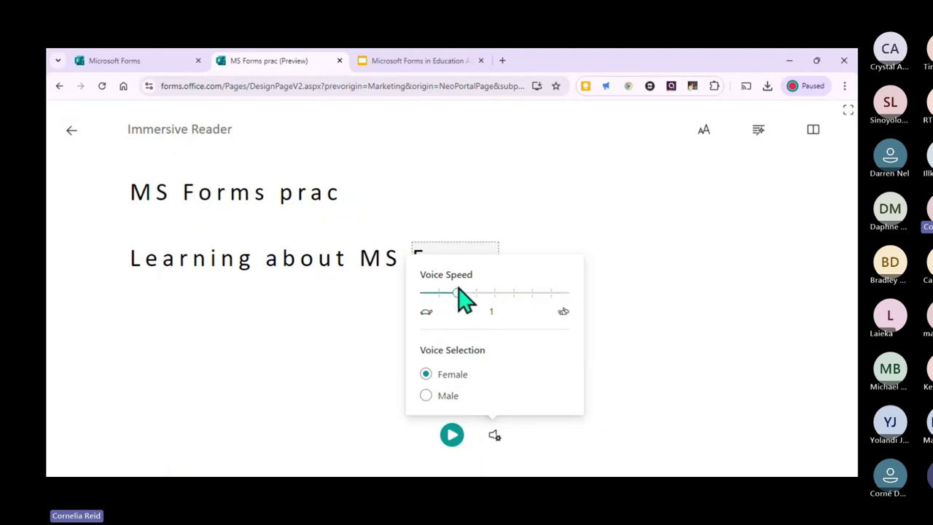
left_click(426, 394)
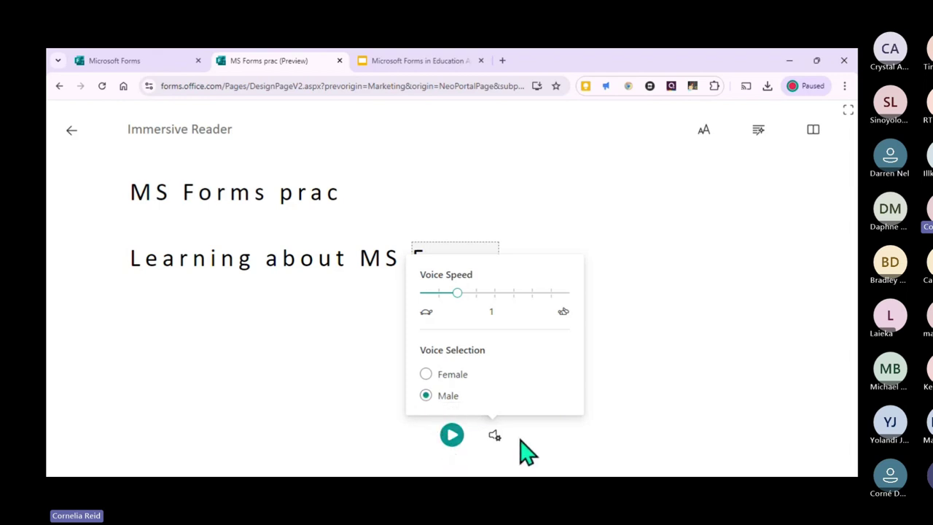
left_click(494, 440)
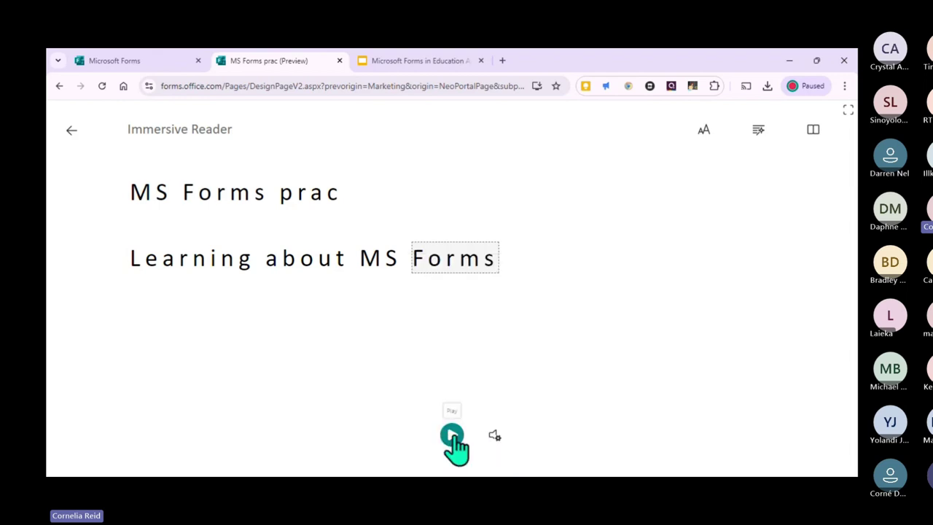
left_click(452, 436)
key("Escape")
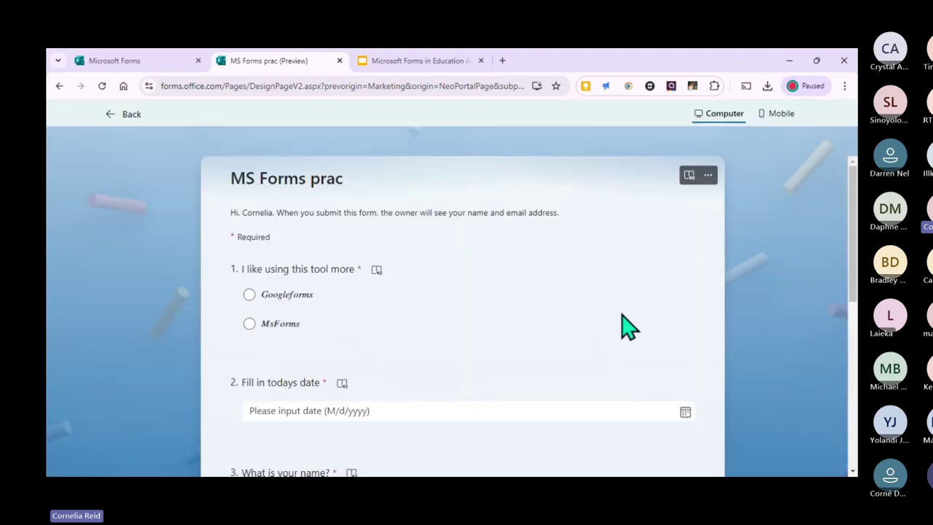
- View the quiz preview's additional form options and return to the form editor
left_click(710, 176)
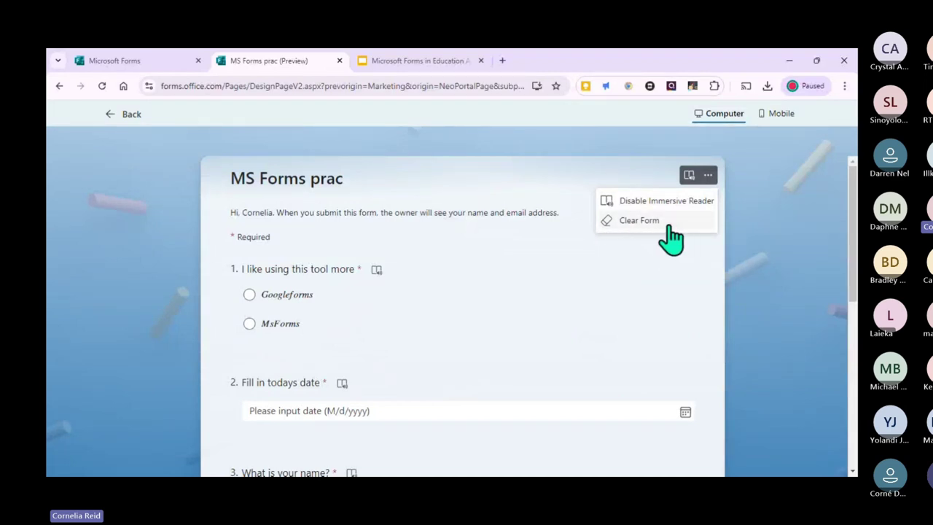
left_click(291, 163)
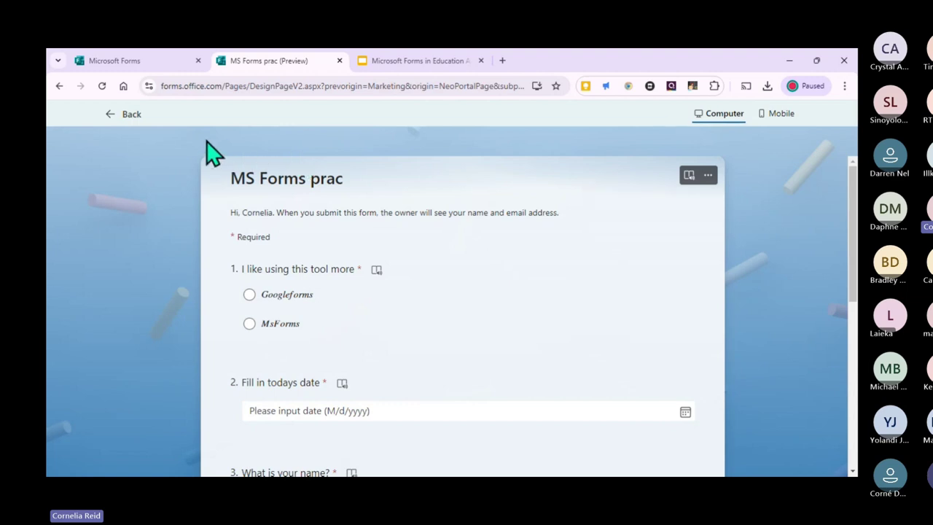
left_click(111, 128)
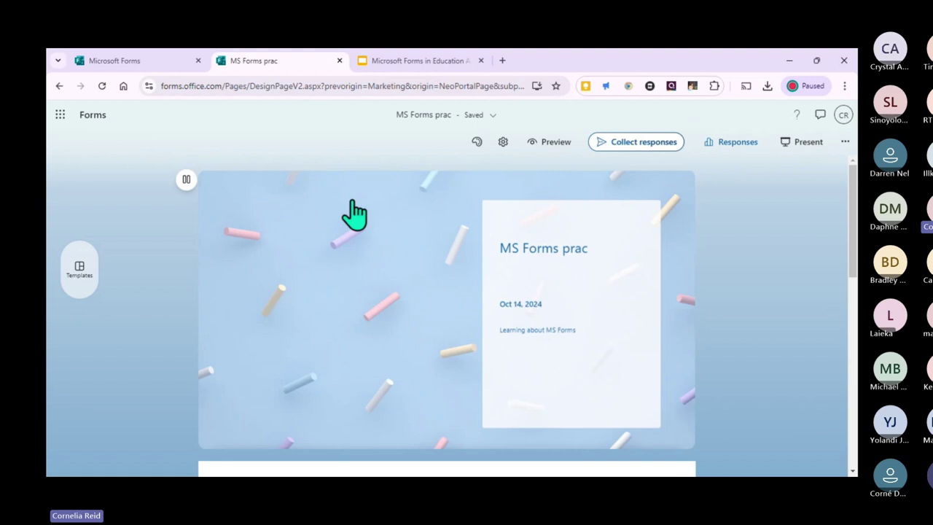
left_click(60, 87)
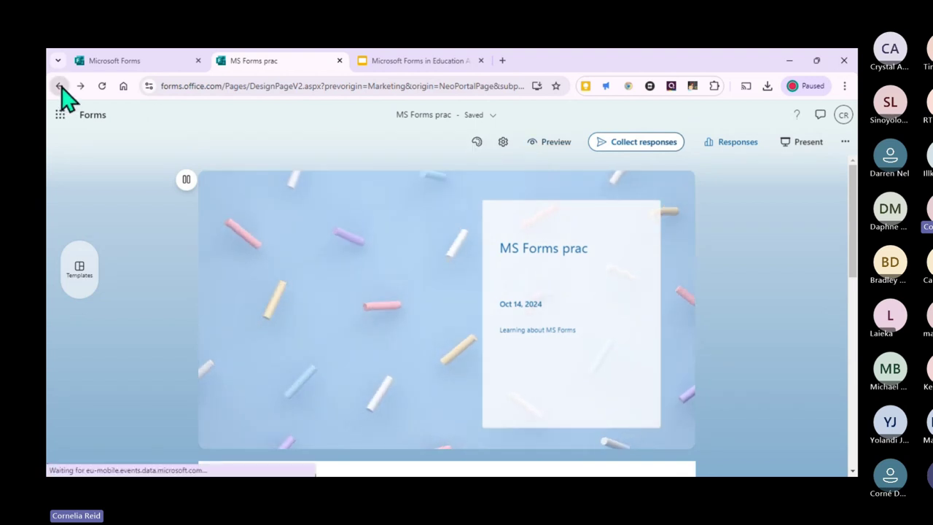
- Add a Rating question at the end of the quiz with the question text "How much did you learn today?"
scroll(547, 217, "down", 10)
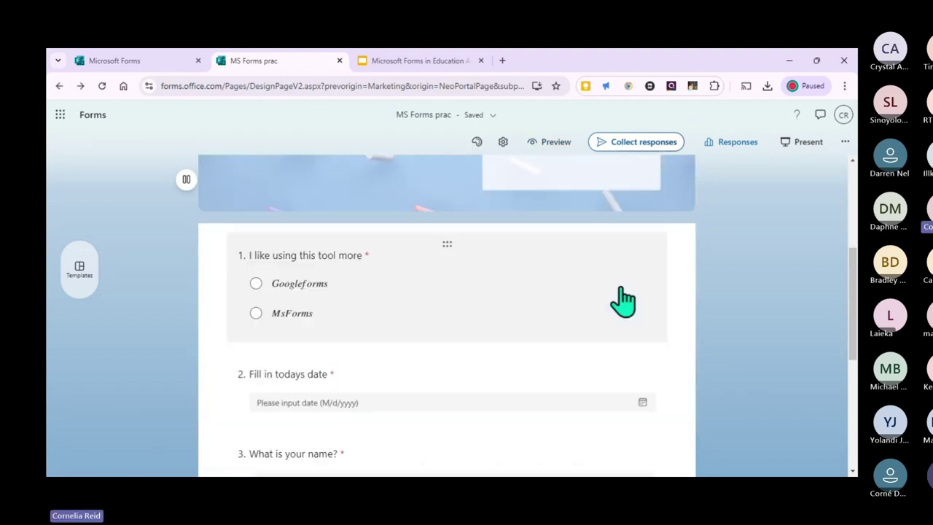
scroll(561, 300, "down", 2)
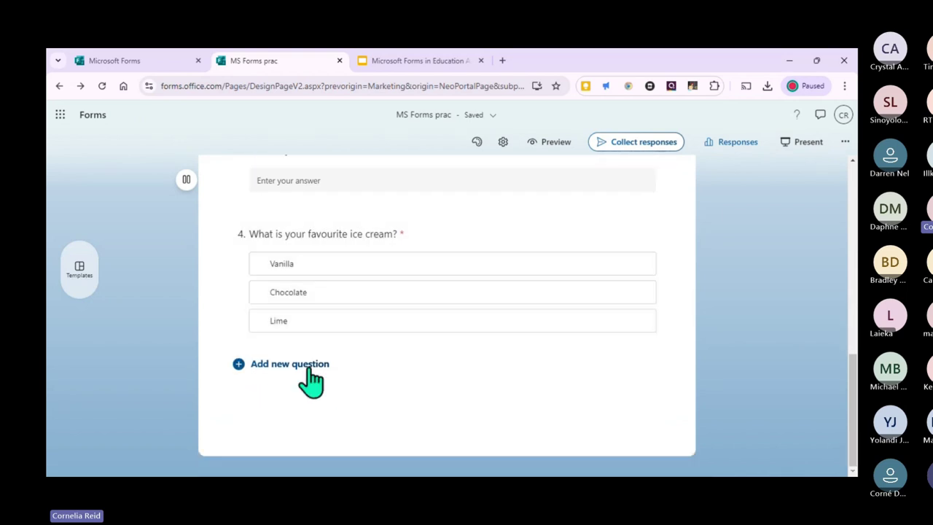
left_click(312, 377)
scroll(594, 350, "down", 2)
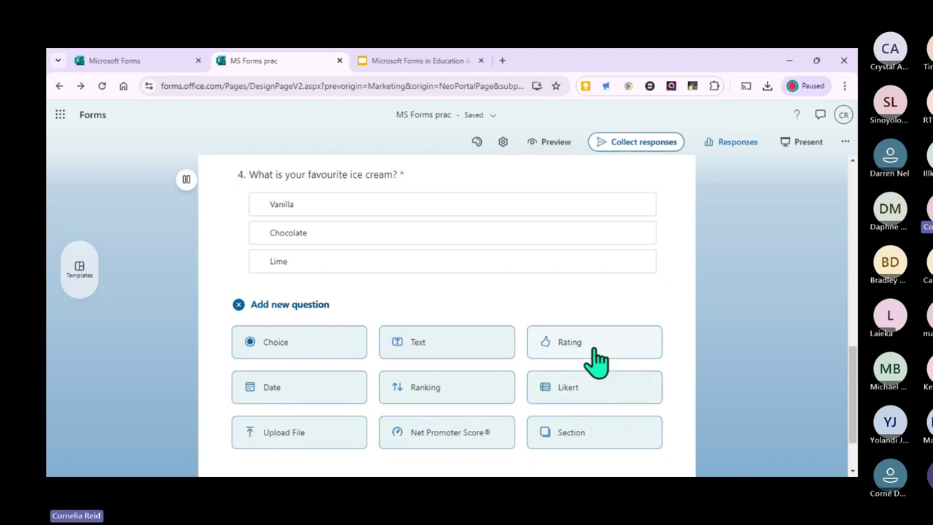
left_click(595, 357)
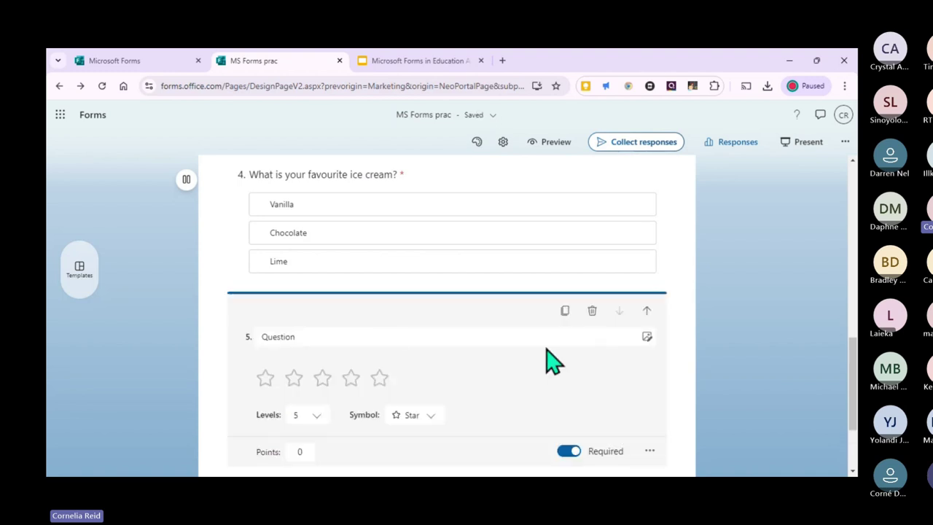
left_click(373, 339)
type("How")
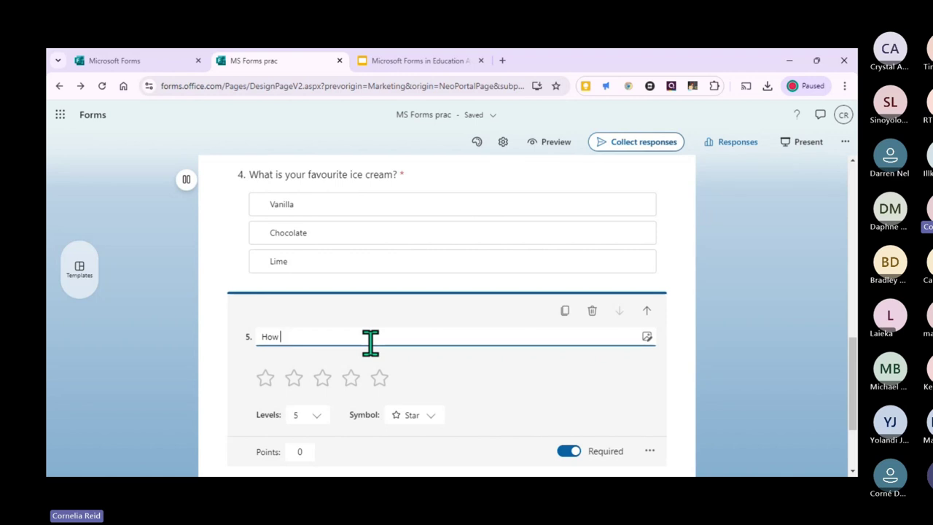
type("much did you learn today")
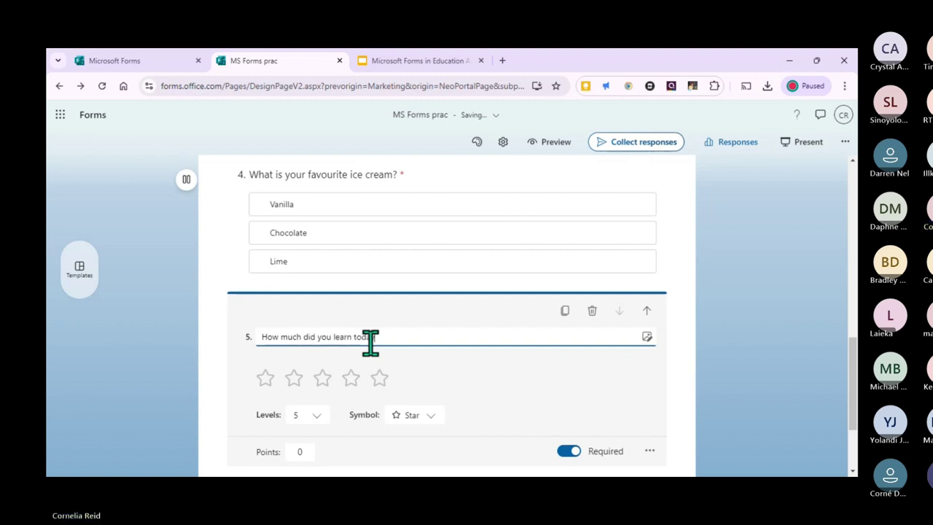
type("?")
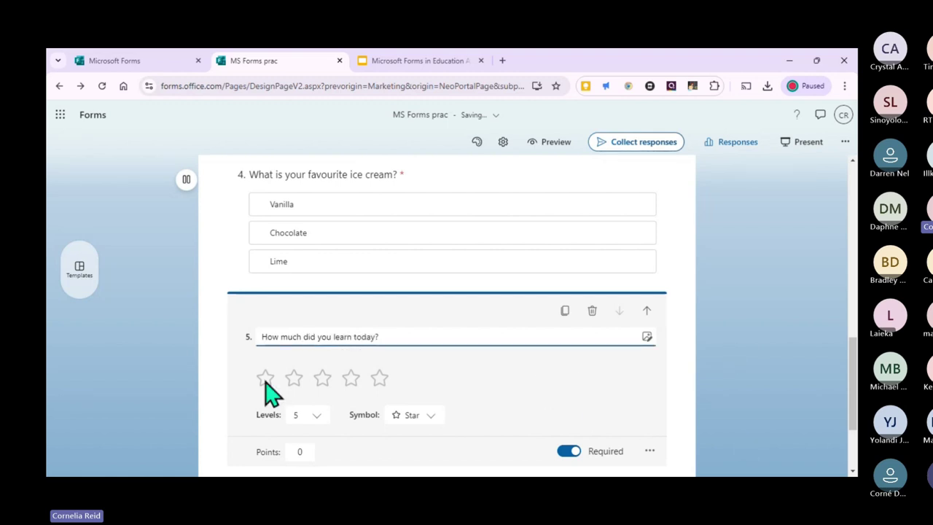
left_click(423, 396)
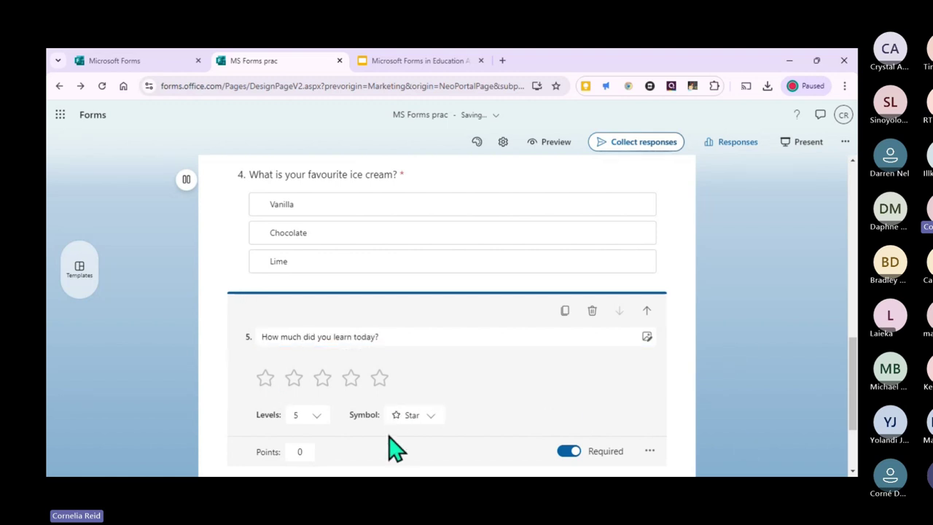
- Set the symbol of the "How much did you learn today?" rating question to Number and its levels to 10
scroll(481, 404, "down", 1)
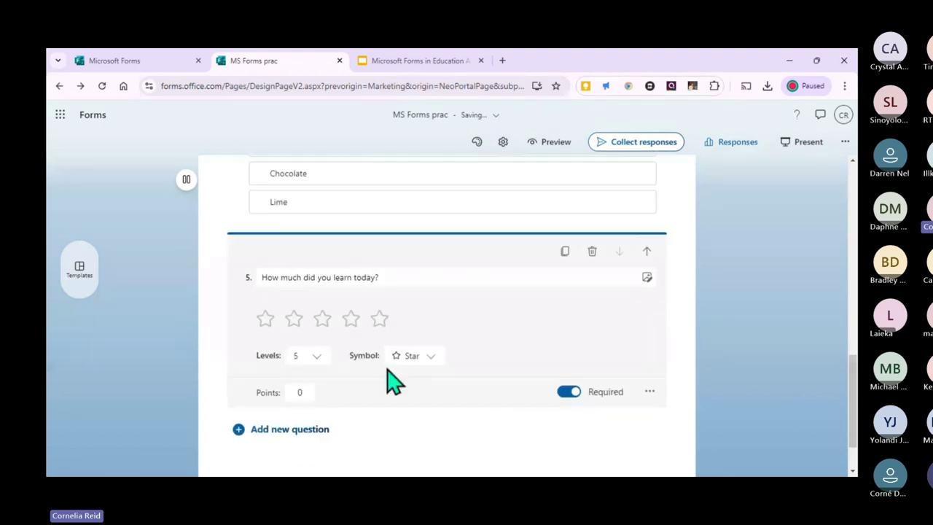
scroll(397, 364, "down", 1)
left_click(429, 297)
left_click(421, 342)
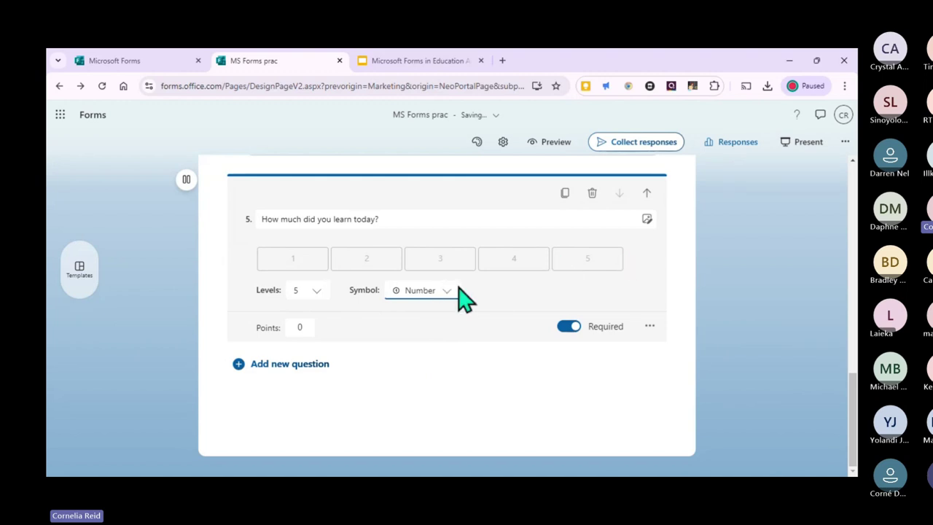
left_click(311, 291)
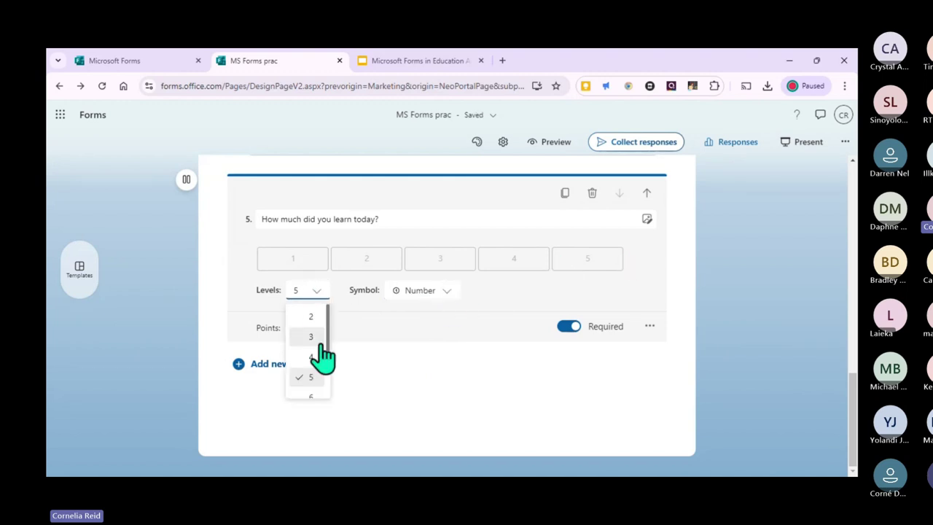
scroll(316, 354, "down", 2)
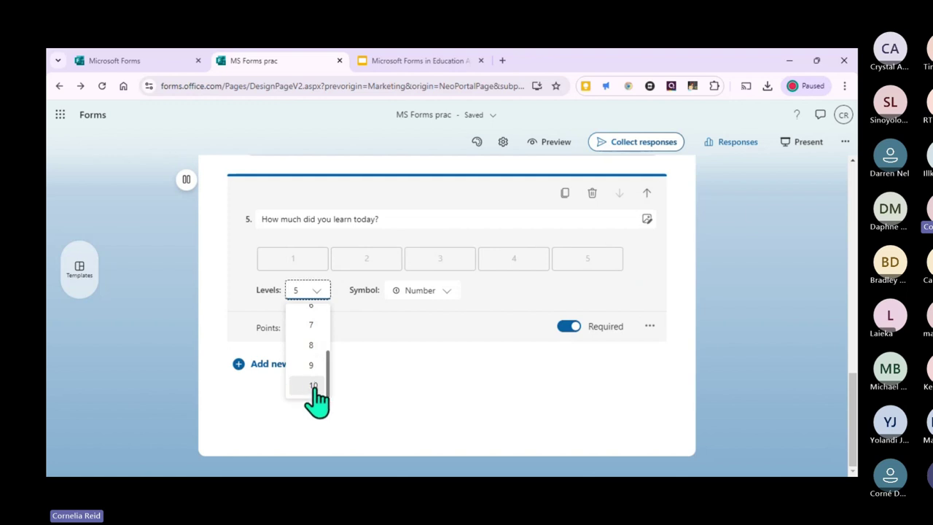
left_click(312, 386)
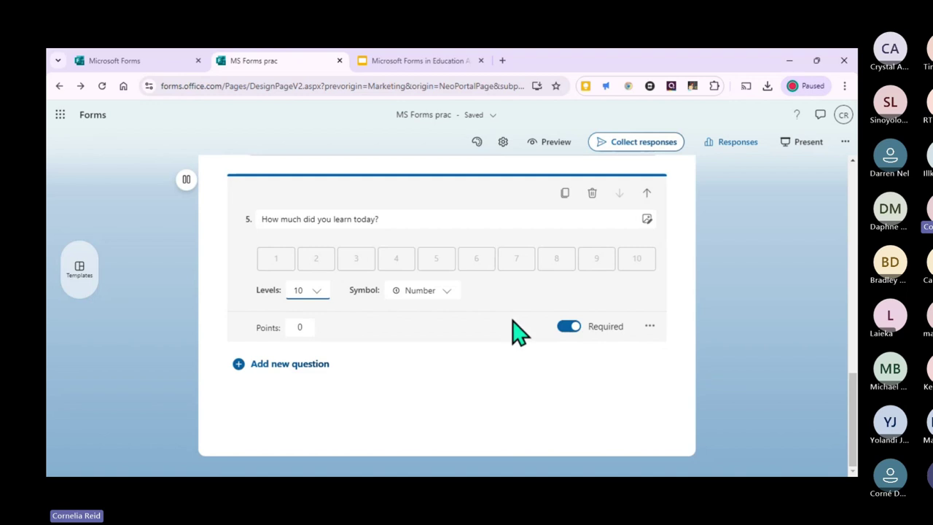
- Set the rating question's levels back to 5 and change its symbol to Heart
left_click(320, 292)
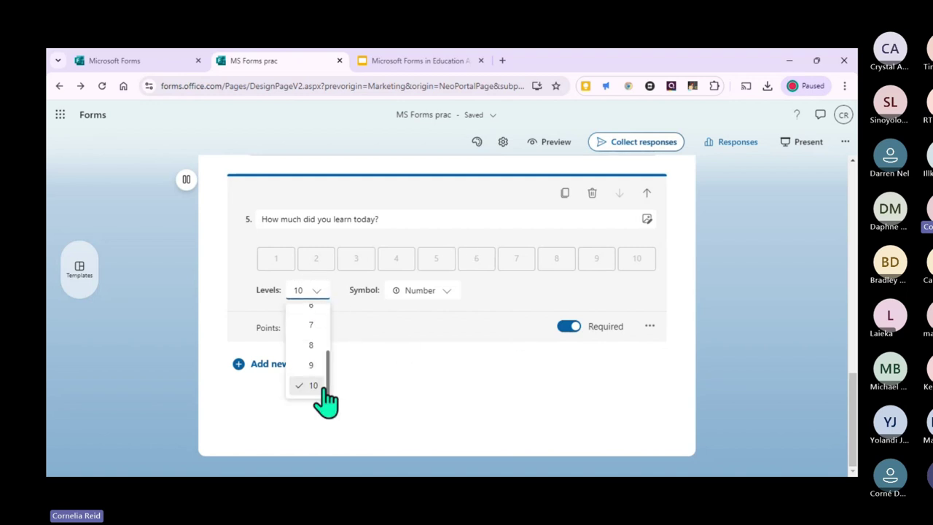
scroll(327, 375, "up", 4)
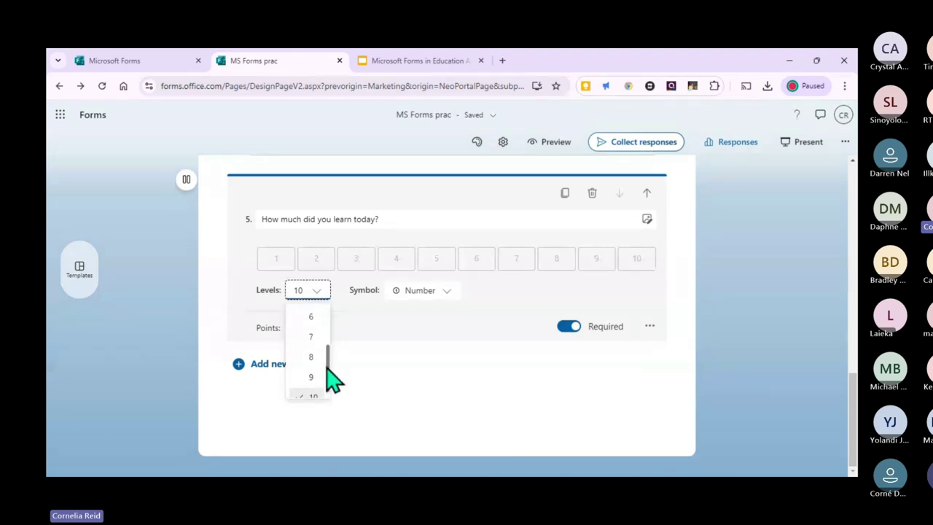
left_click(314, 335)
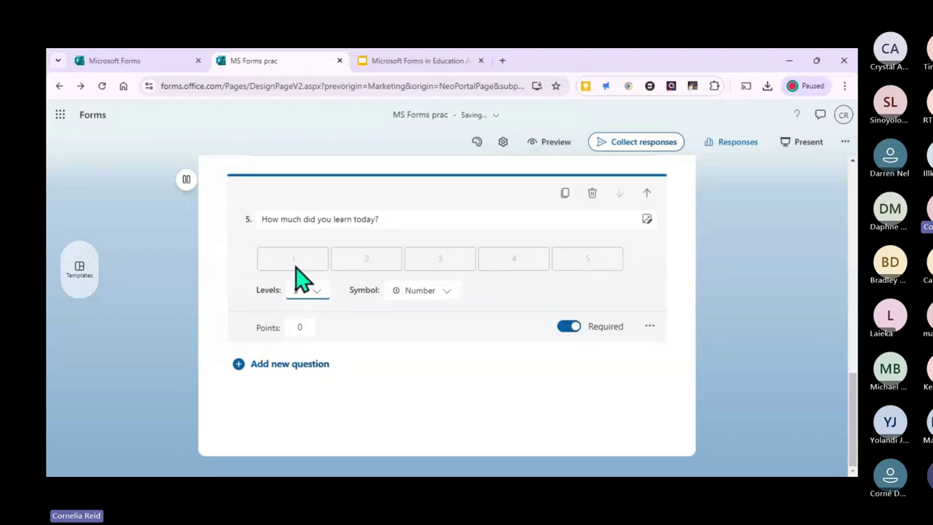
left_click(444, 291)
left_click(419, 356)
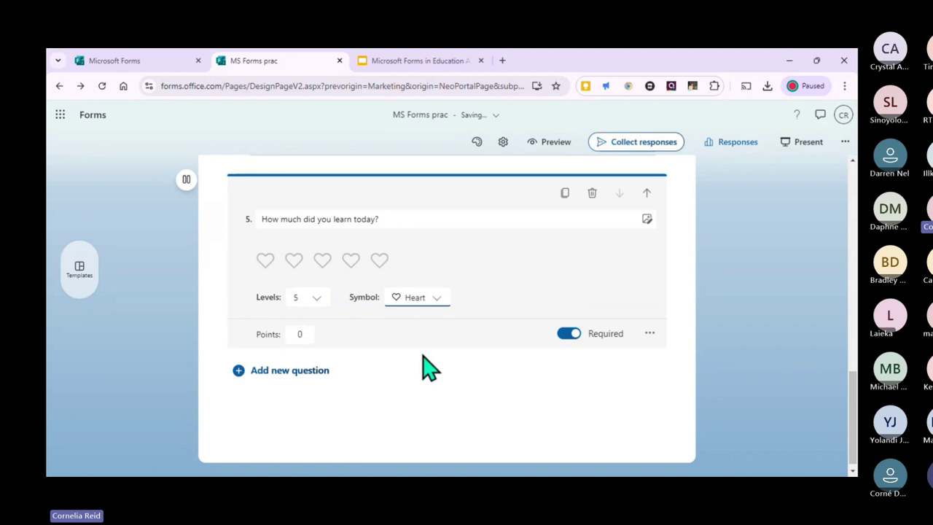
- Look through the available rating symbols and set the question's symbol to Thumb like
left_click(437, 298)
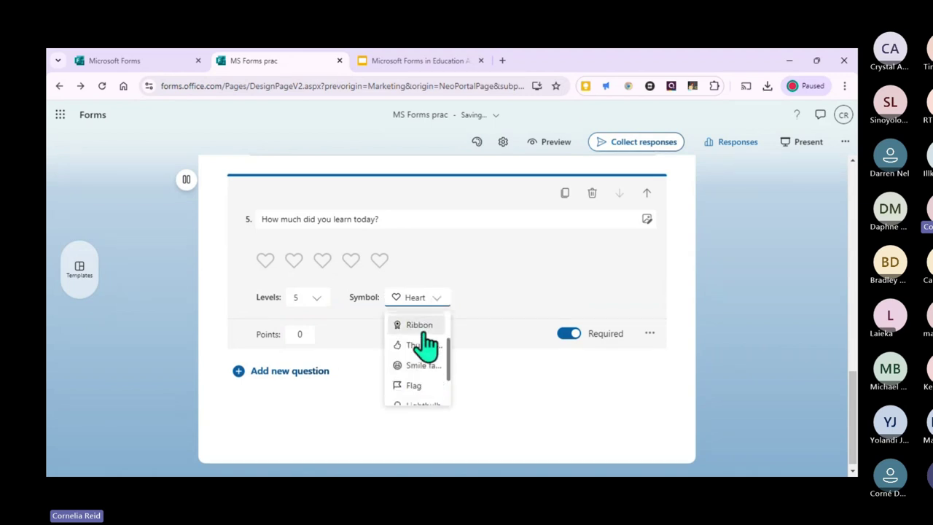
scroll(428, 378, "down", 2)
scroll(429, 368, "up", 2)
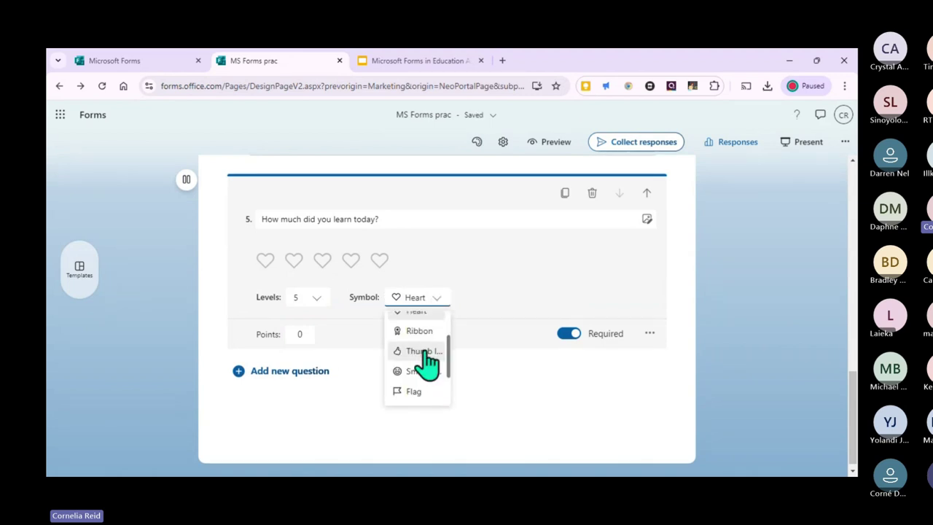
left_click(423, 353)
- Set the symbol of the "How much did you learn today?" rating question to Trophy
left_click(440, 299)
scroll(439, 386, "down", 2)
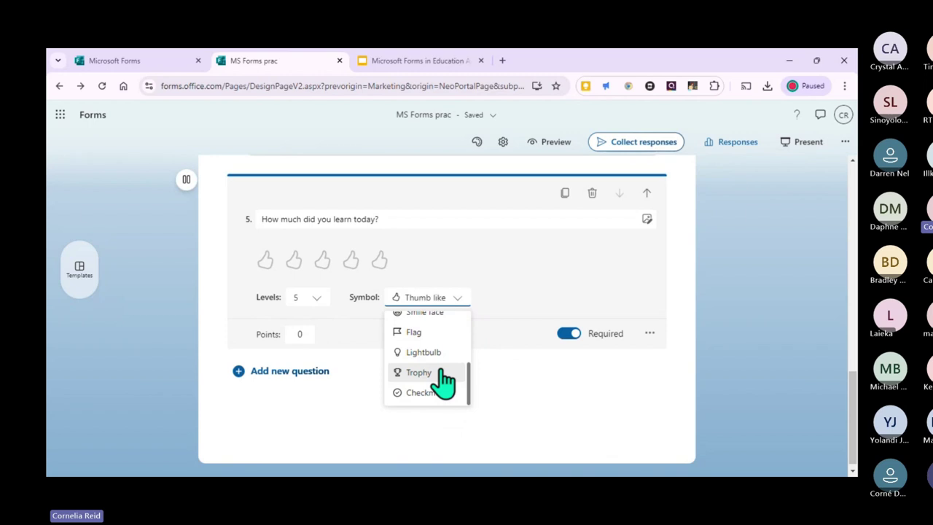
left_click(442, 374)
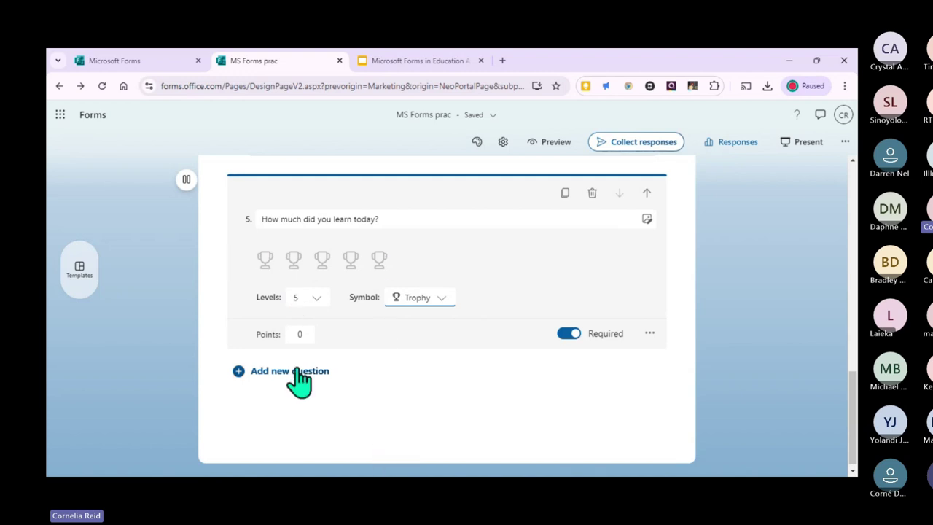
- Add a Net Promoter Score question at the end of the quiz and select its low-end and high-end labels in turn
left_click(240, 373)
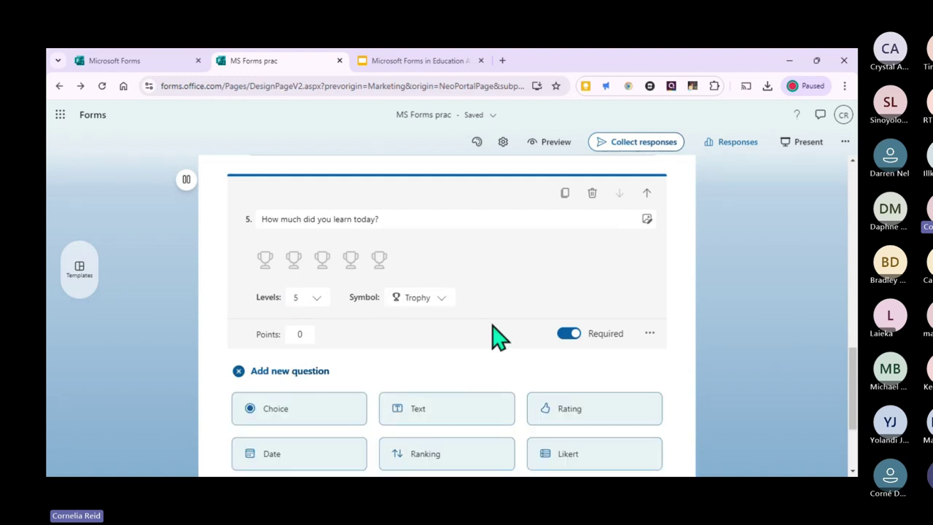
scroll(495, 337, "down", 2)
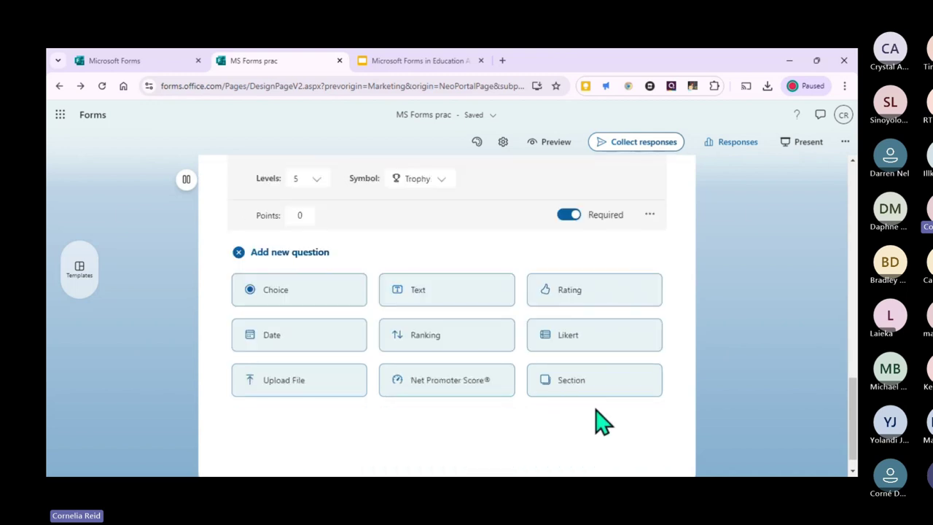
left_click(451, 386)
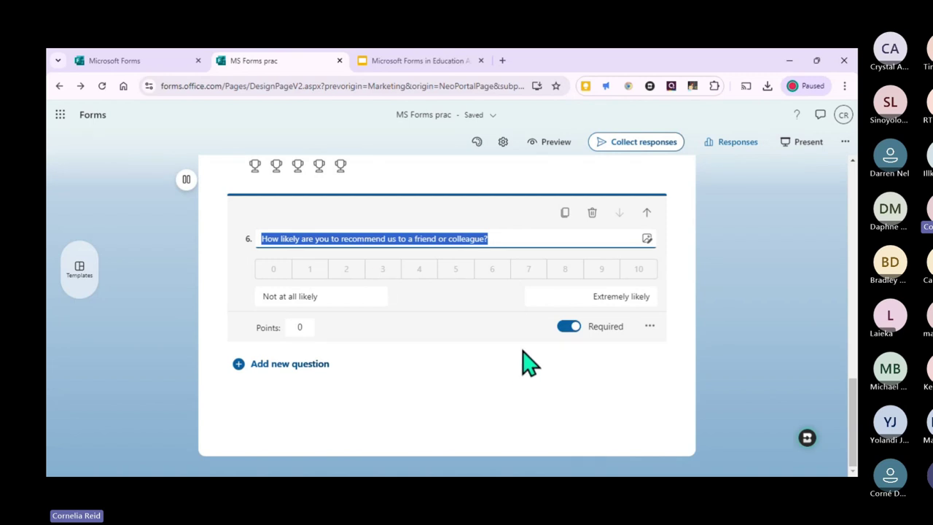
left_click(327, 298)
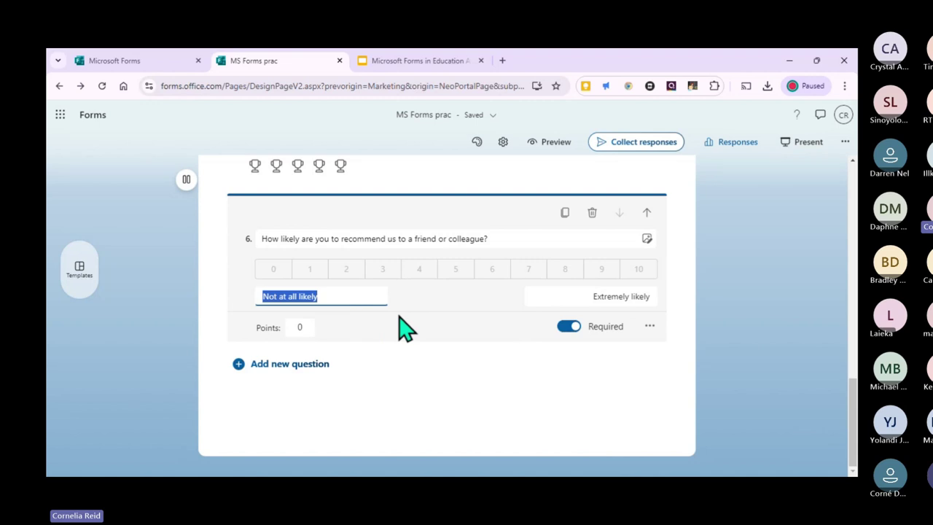
scroll(406, 329, "up", 1)
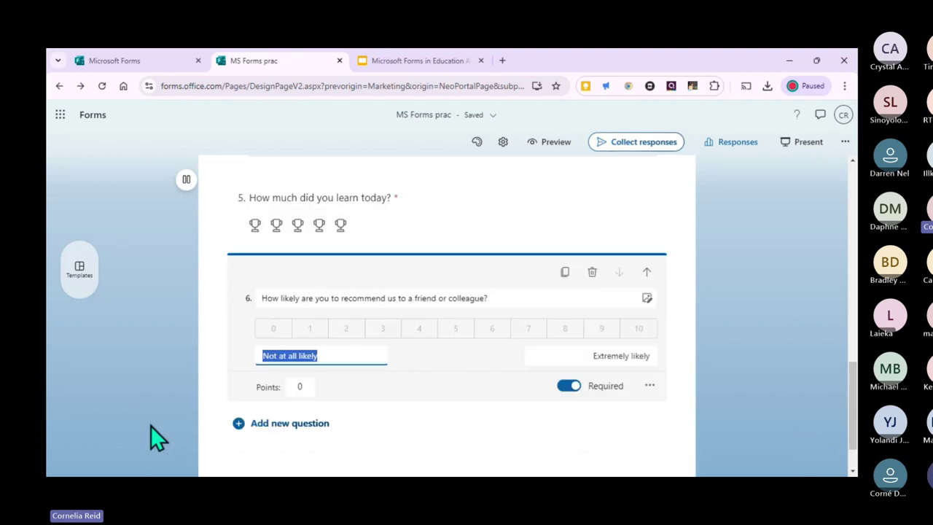
left_click(646, 355)
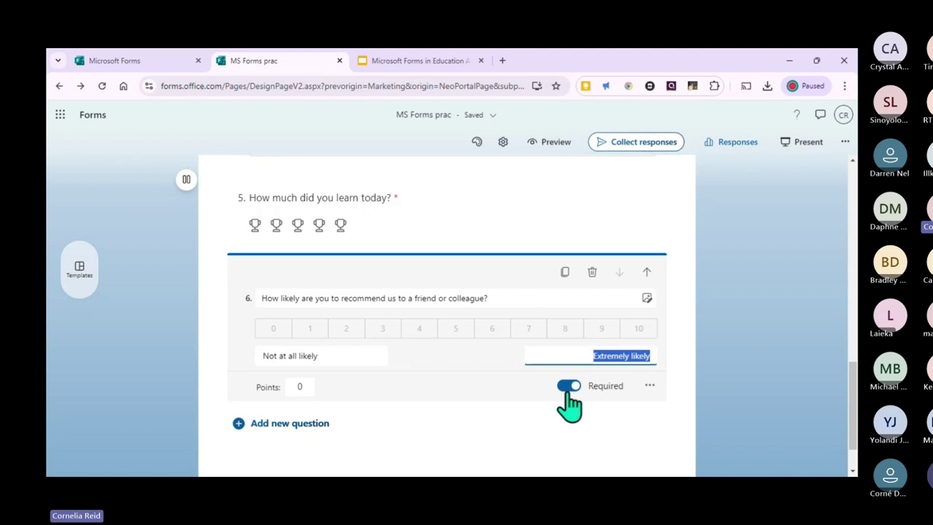
- Add a Likert question at the end of the quiz with the title "How much do you know about office 360?"
scroll(313, 437, "down", 1)
left_click(291, 378)
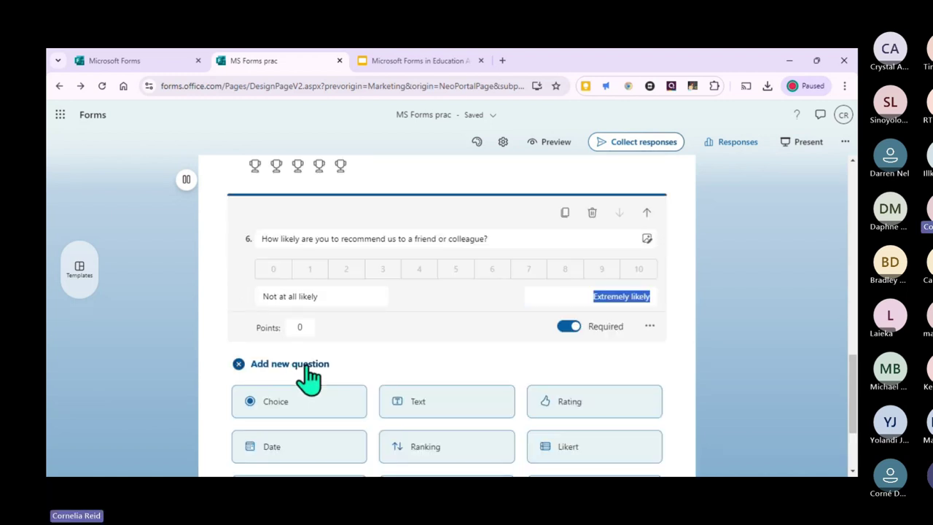
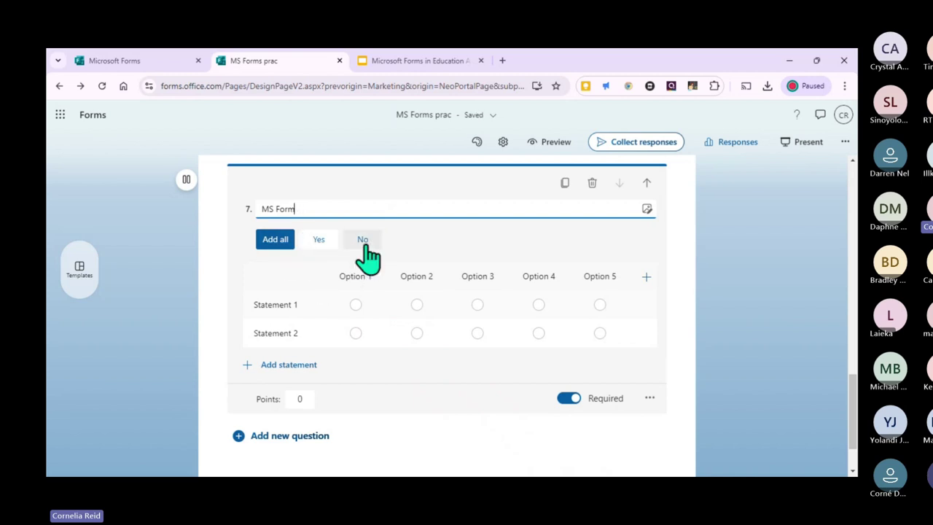
key("BackSpace")
key("BackSpace")
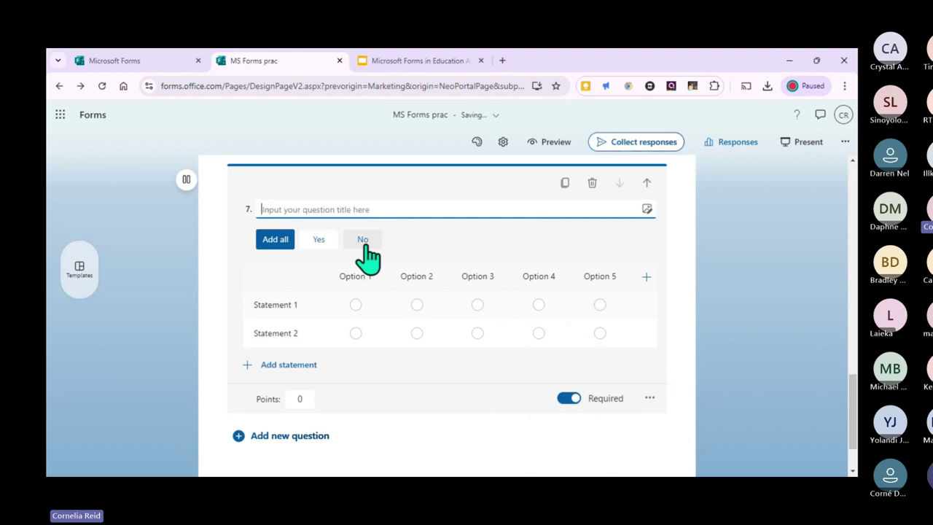
type("How much ")
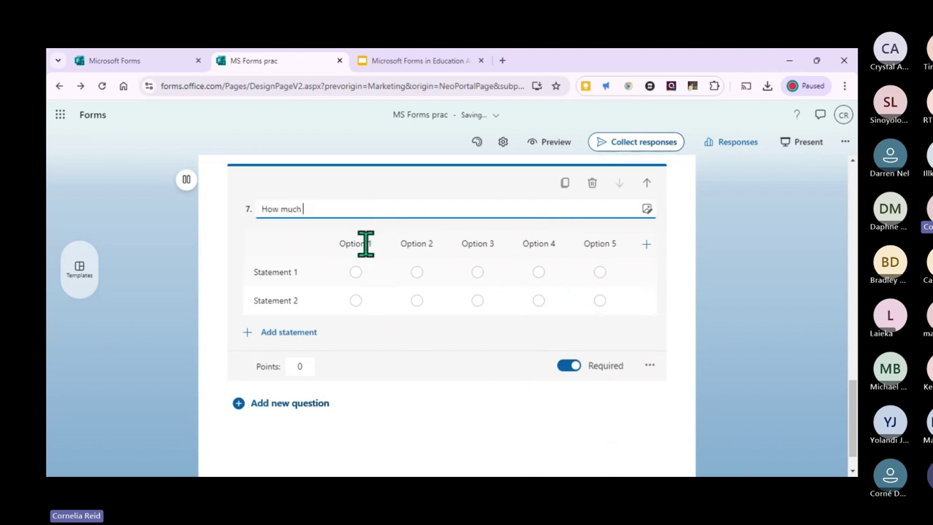
type("do you know about office 360")
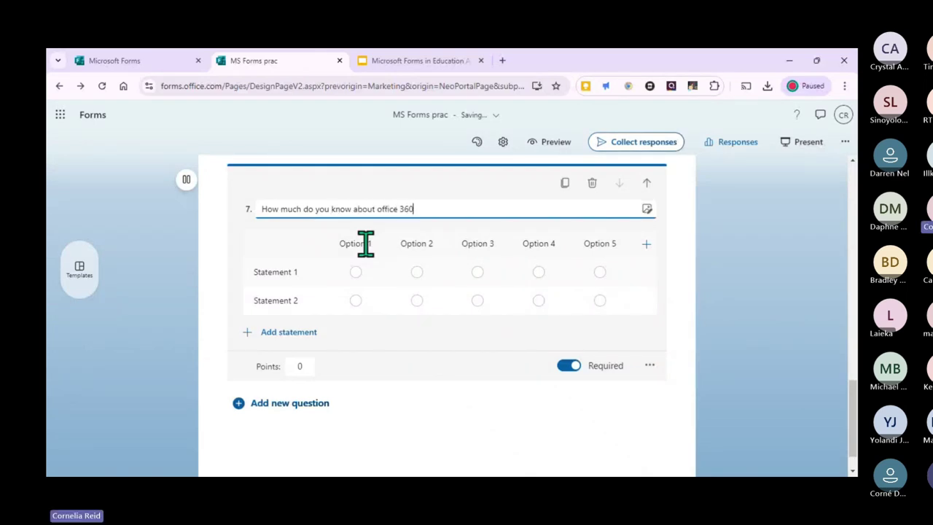
type("?")
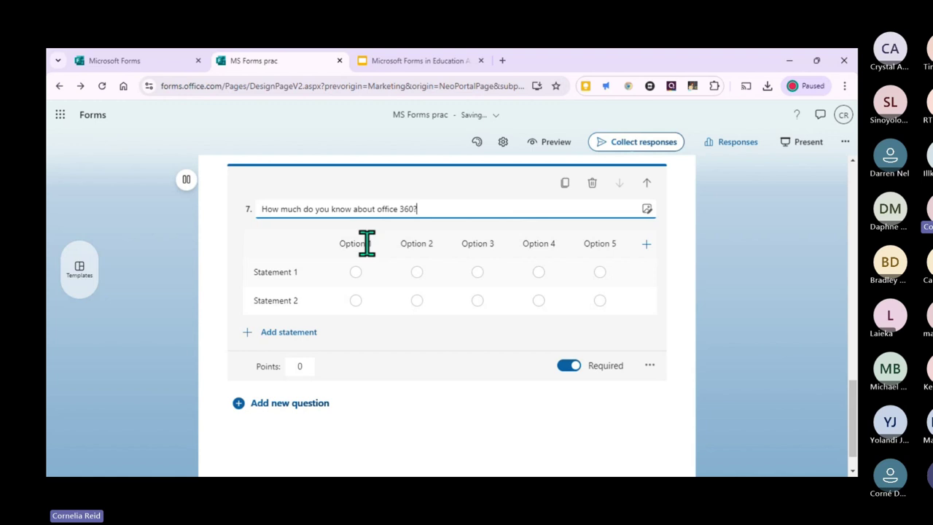
- Add three more statements to the Likert question, for five statements in all
left_click(262, 275)
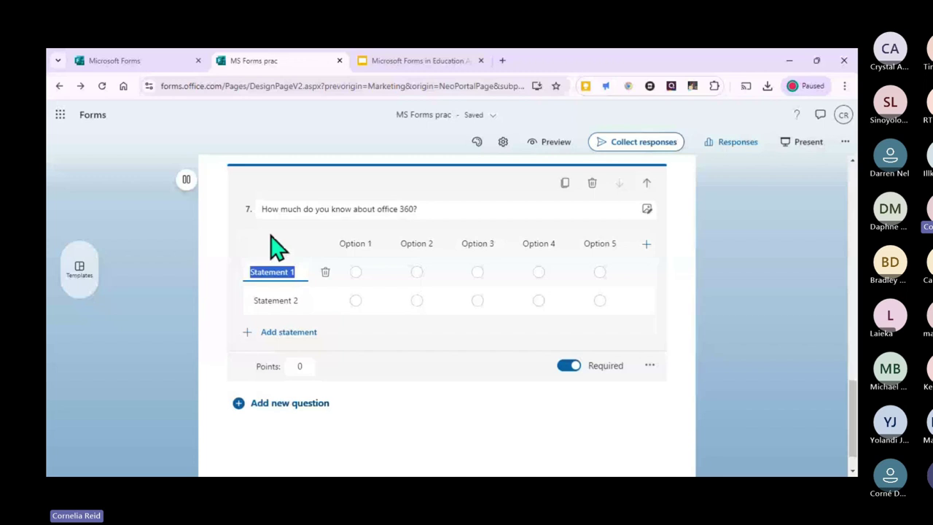
left_click(271, 333)
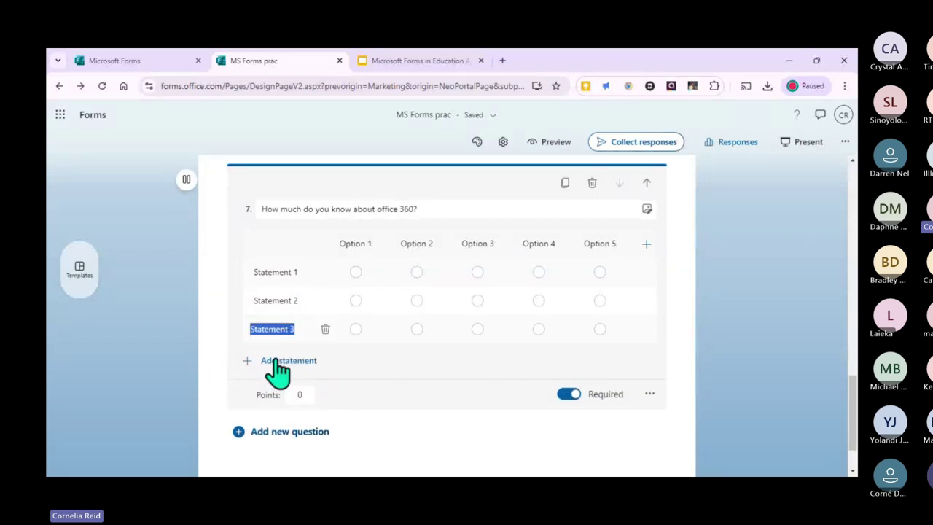
left_click(276, 360)
left_click(268, 387)
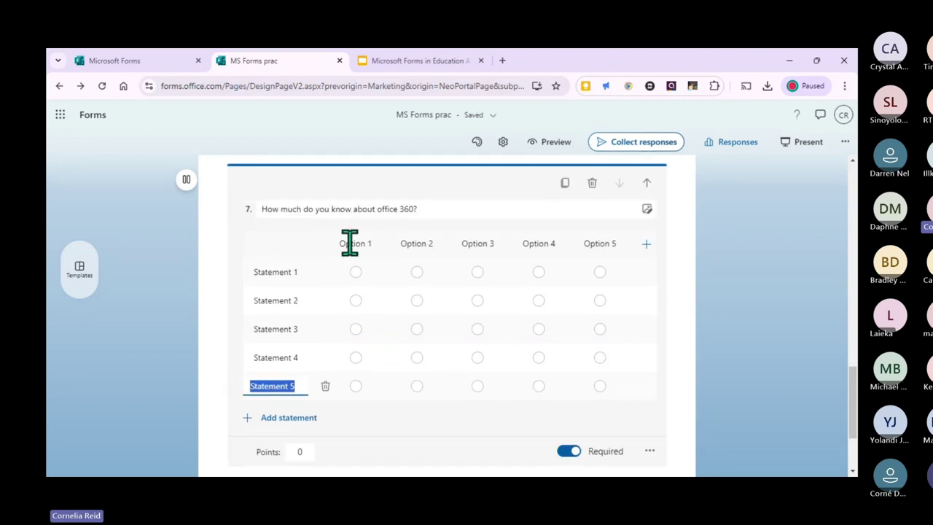
- Go through the Likert question's option headings and delete Option 5 and Option 4
left_click(350, 243)
left_click(424, 244)
left_click(481, 244)
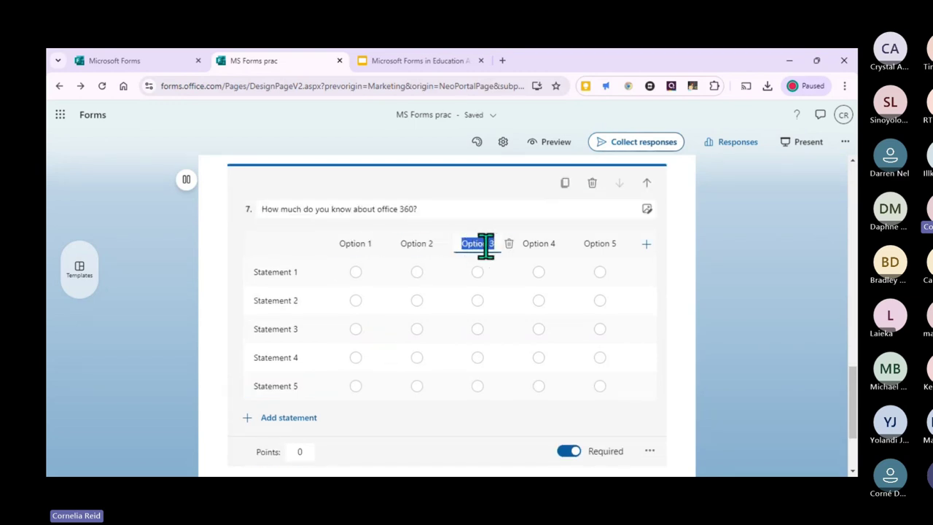
left_click(537, 244)
left_click(598, 242)
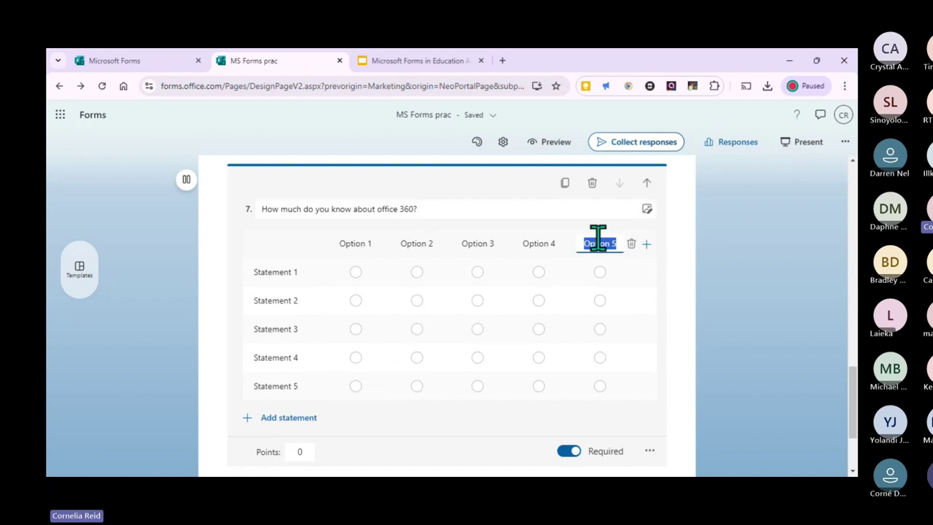
left_click(632, 244)
left_click(601, 247)
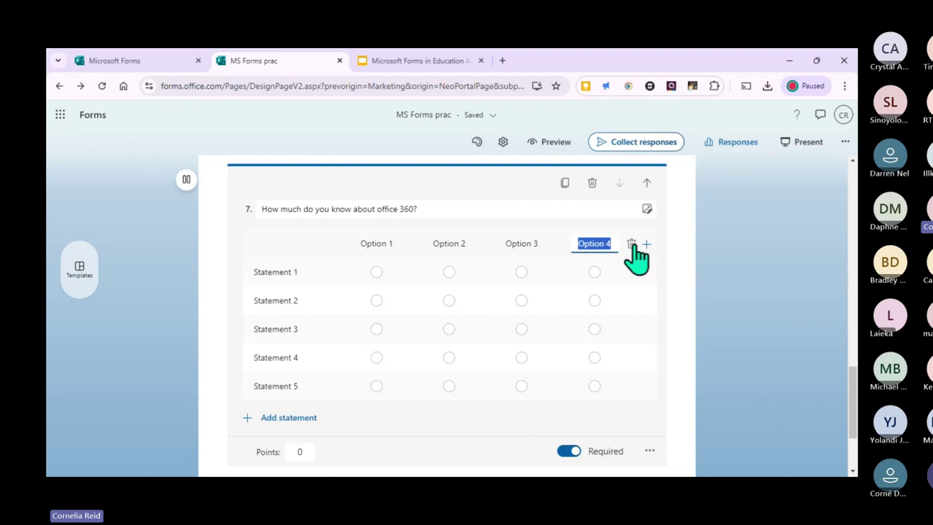
left_click(631, 244)
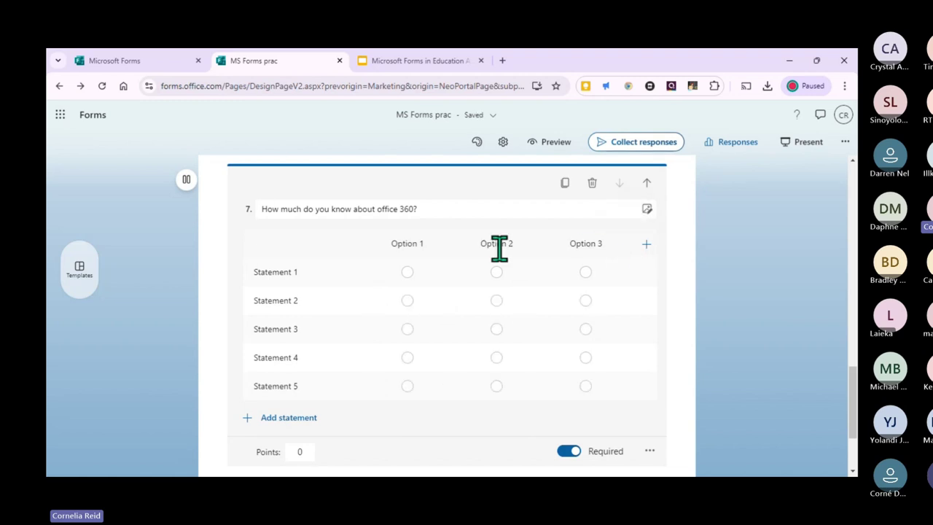
- Delete Option 3 from the Likert question and add a new option in its place
left_click(590, 244)
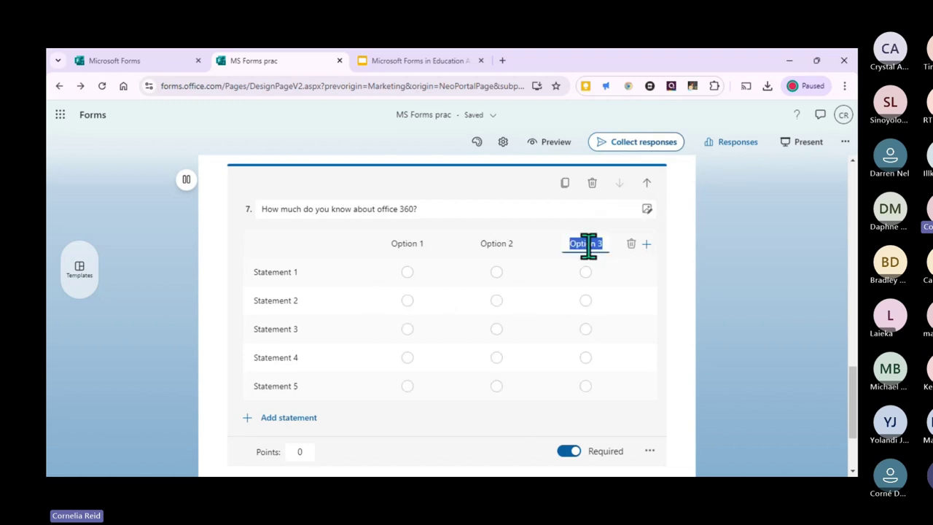
left_click(631, 245)
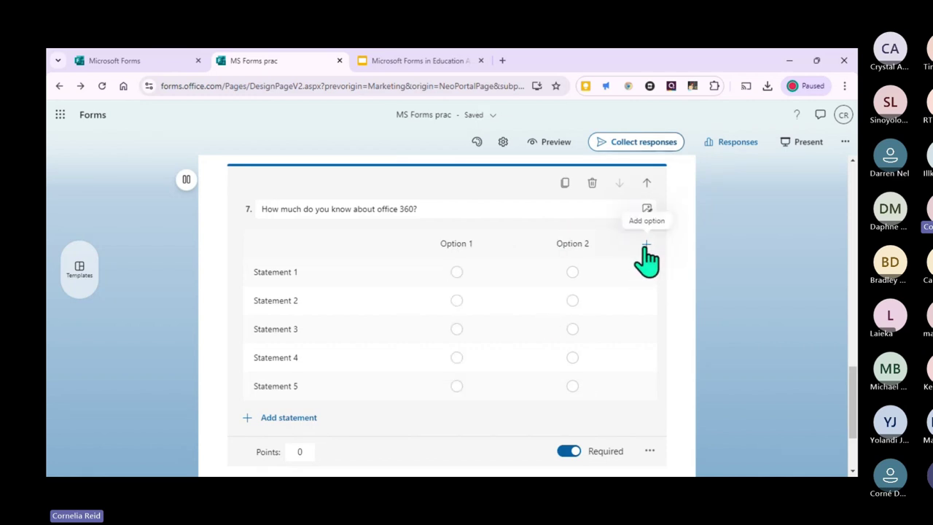
left_click(647, 245)
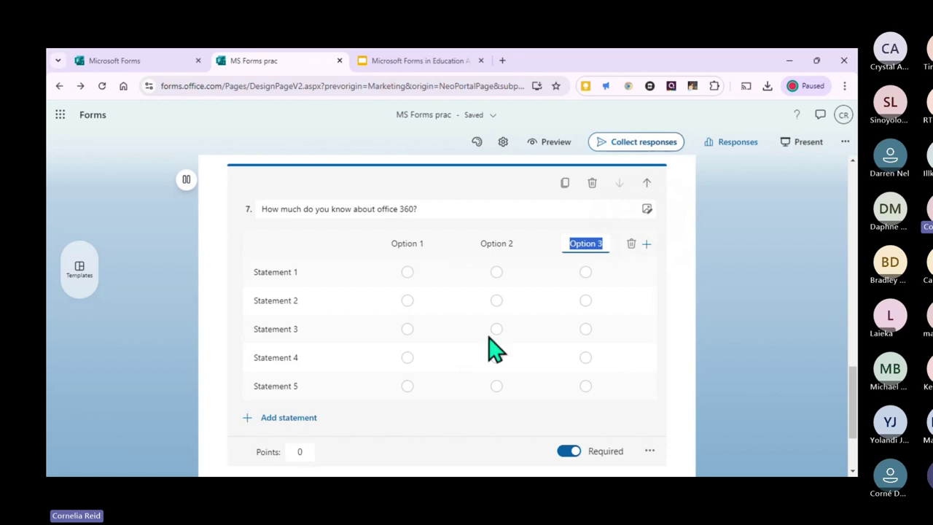
- Add a new section at the end of the quiz and view its duplicate, remove, move and branching options
scroll(488, 354, "down", 1)
scroll(488, 353, "down", 1)
left_click(525, 368)
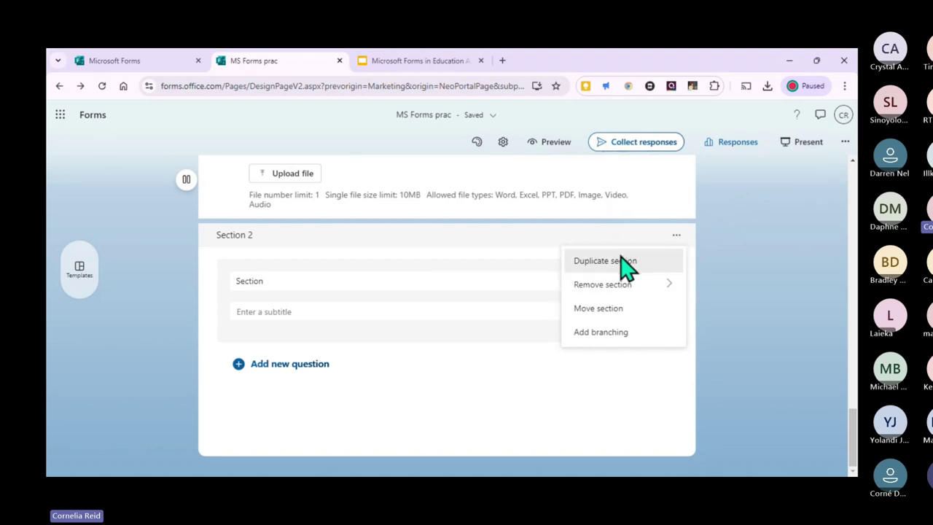
mouse_move(634, 282)
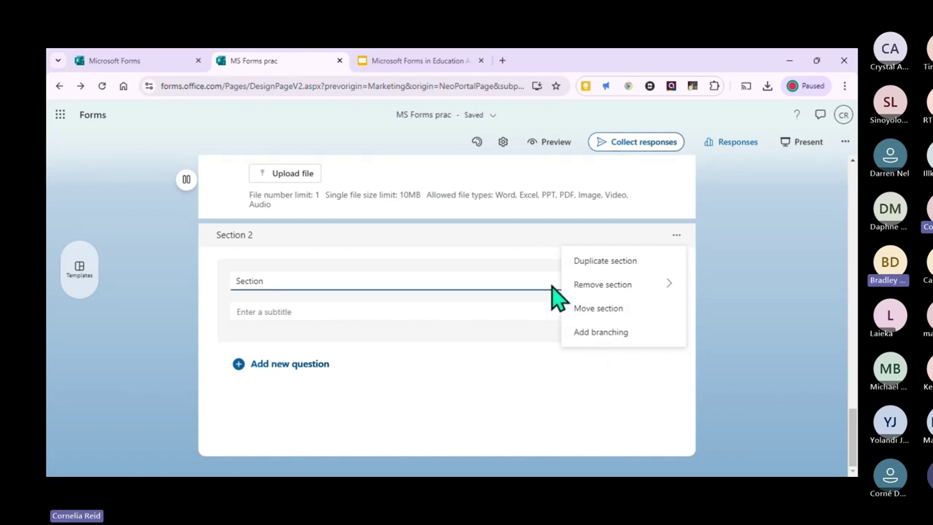
left_click(504, 396)
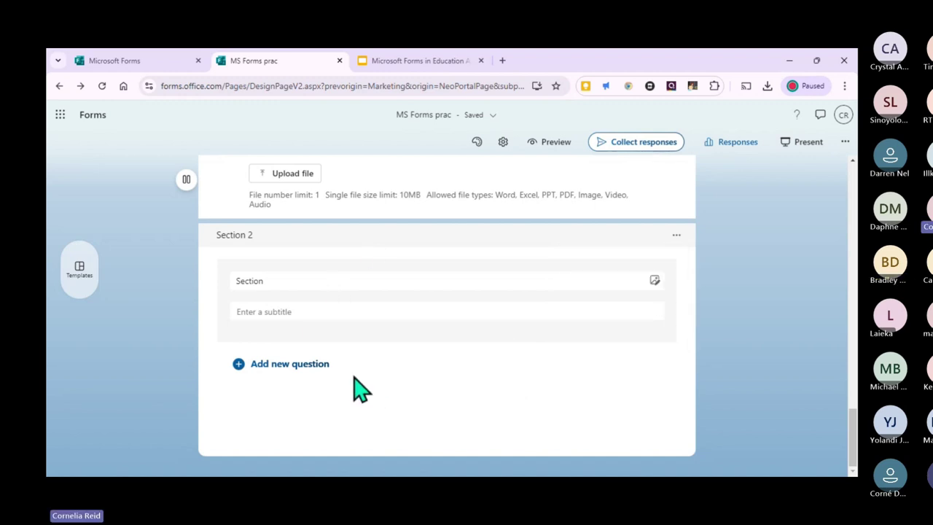
mouse_move(145, 61)
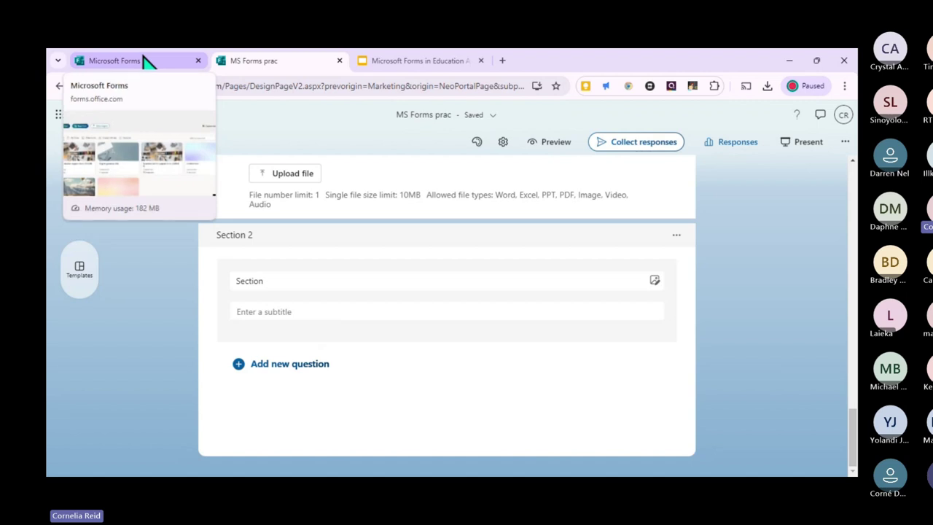
- Examine the options of Section 1, including the choices for removing just the section or its questions too
scroll(702, 335, "up", 15)
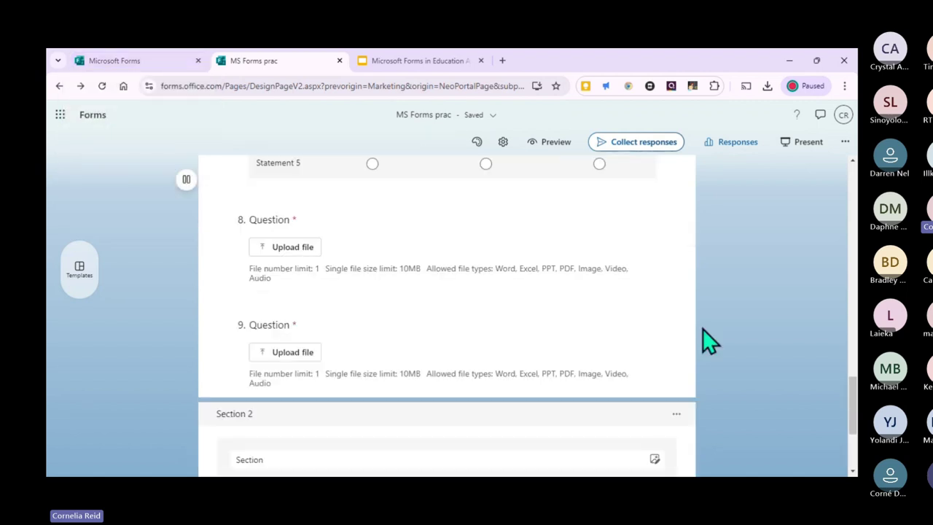
scroll(412, 318, "up", 4)
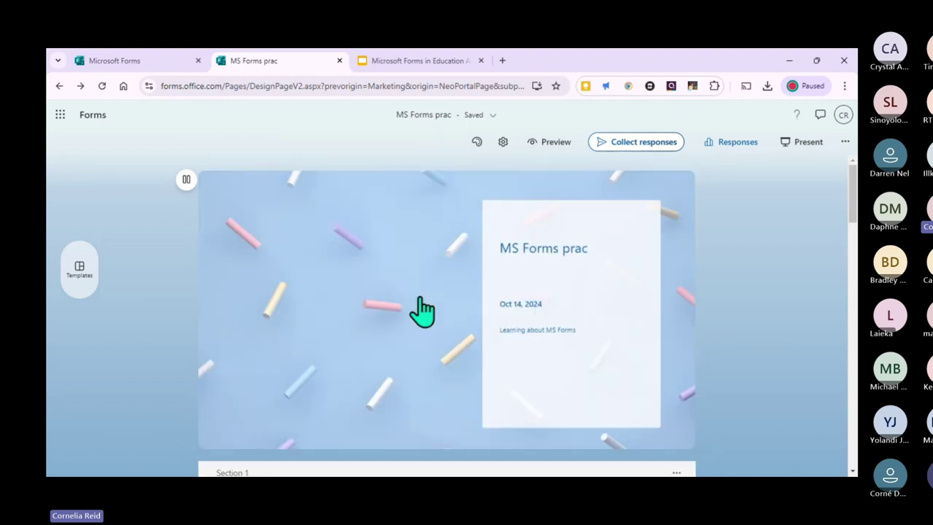
scroll(486, 293, "down", 3)
scroll(483, 291, "up", 2)
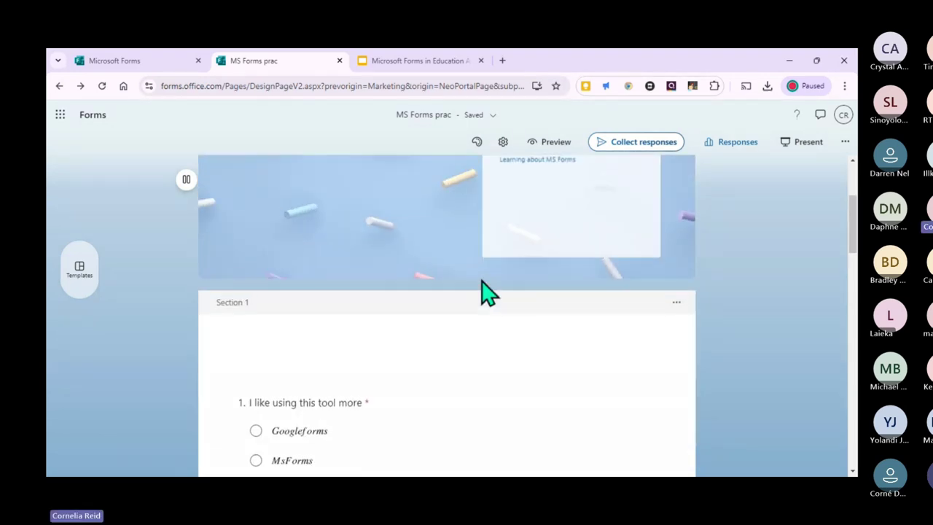
scroll(478, 291, "down", 3)
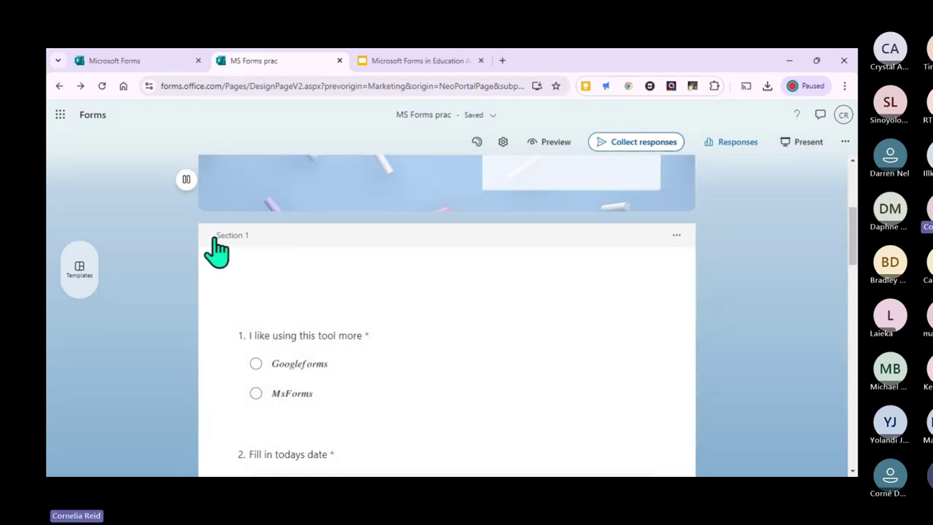
left_click(675, 236)
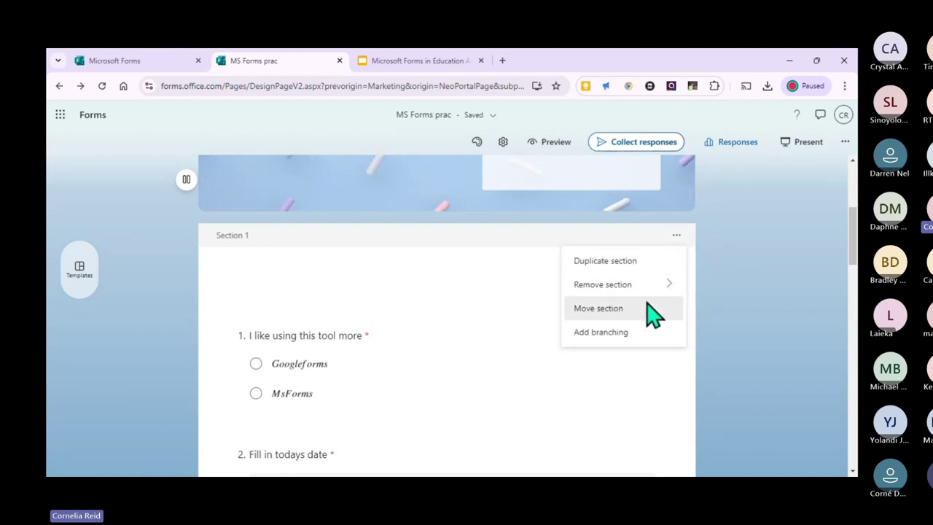
mouse_move(667, 295)
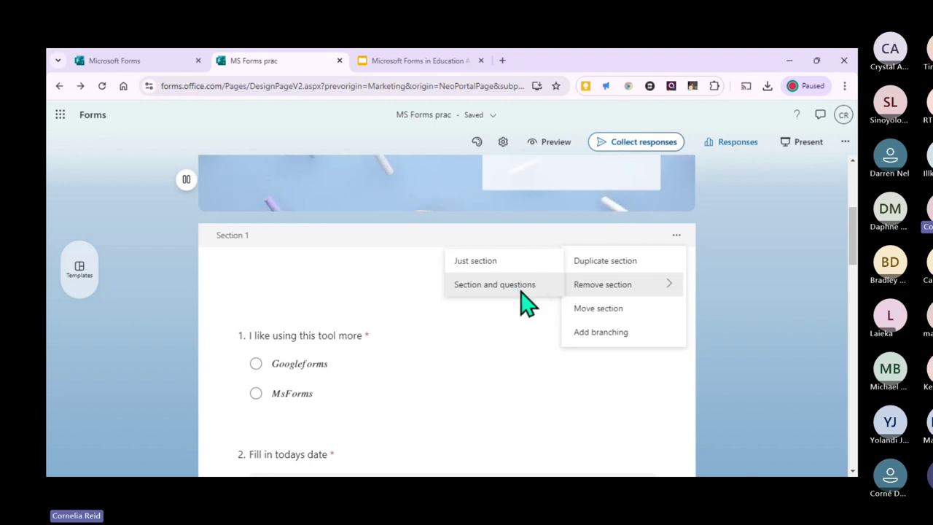
- Try moving Section 1 below Section 2 in the section order, and discard the change
left_click(598, 313)
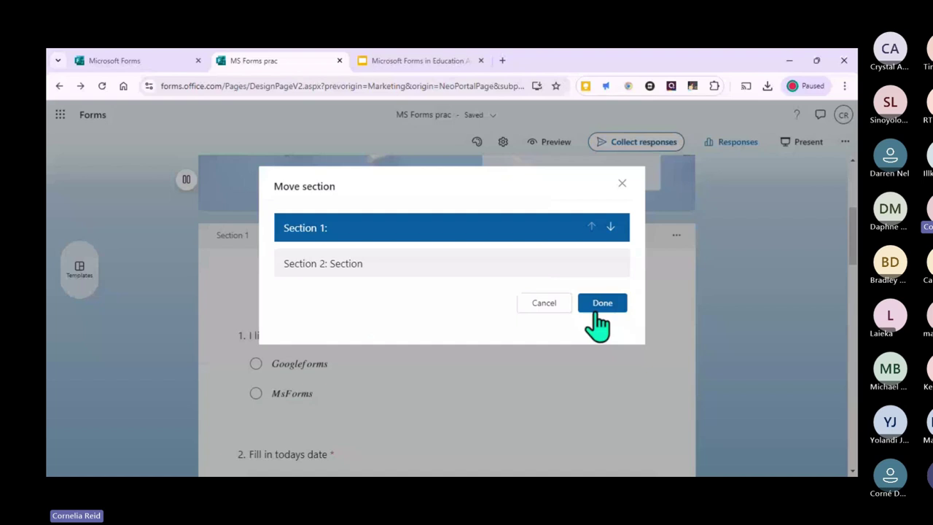
left_click(611, 227)
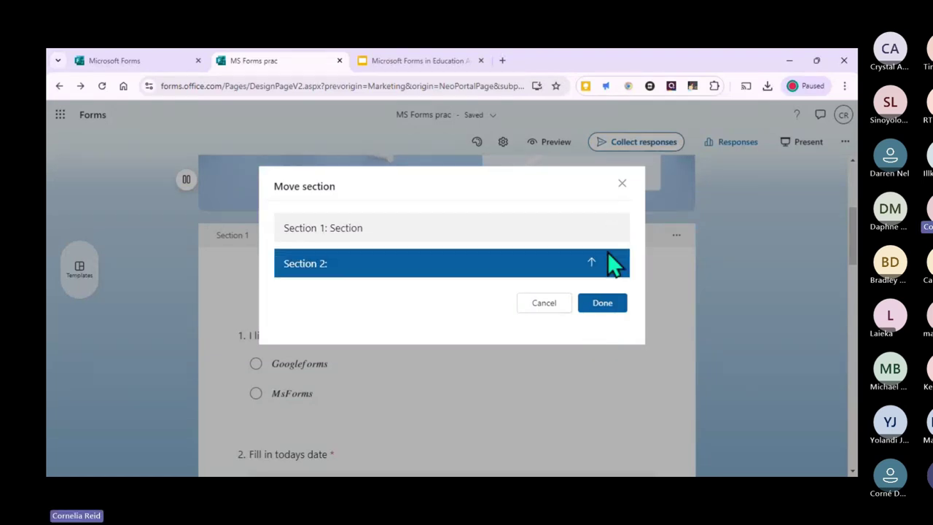
left_click(591, 260)
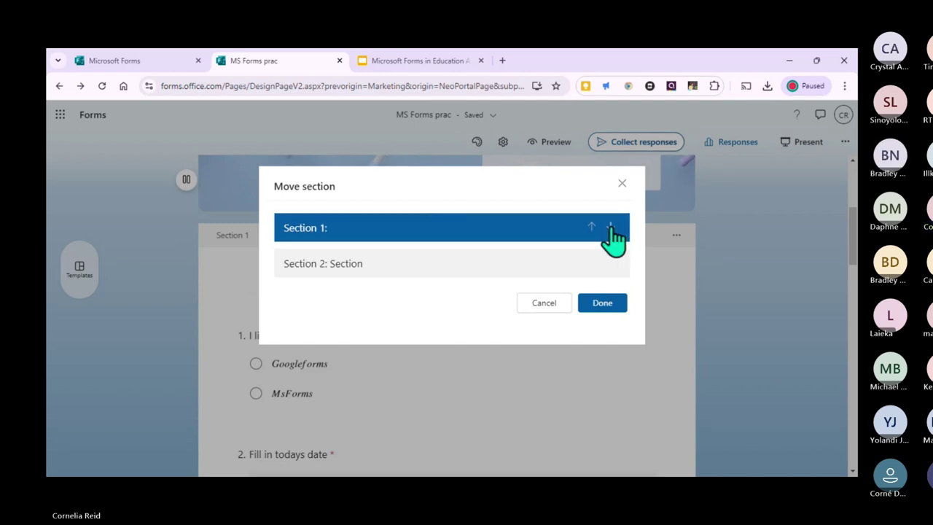
left_click(610, 228)
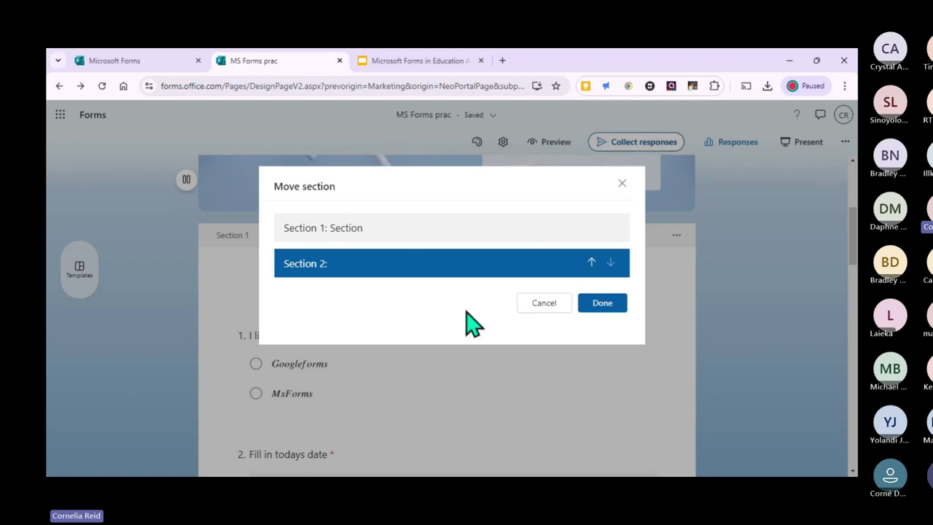
left_click(530, 303)
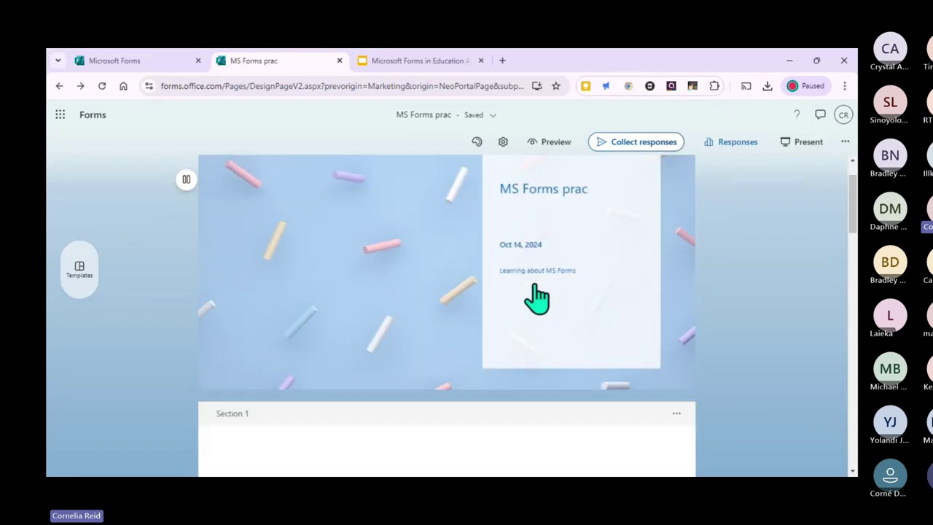
- Preview the quiz, start it from the cover page and look through questions 1 to 7
left_click(552, 144)
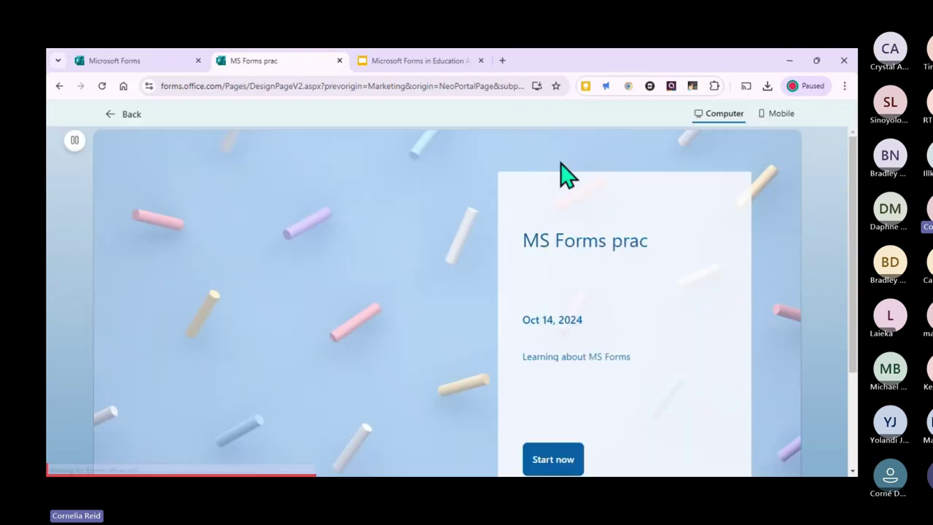
scroll(593, 255, "down", 1)
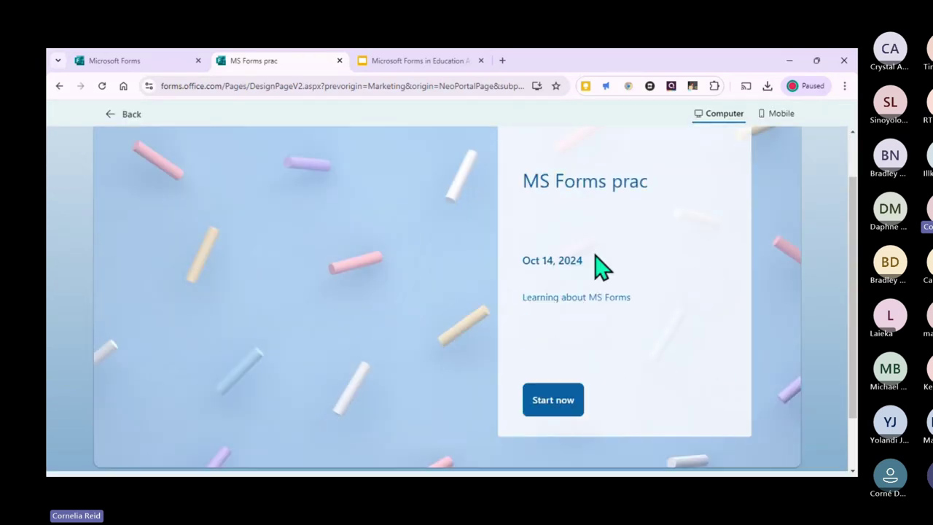
left_click(574, 406)
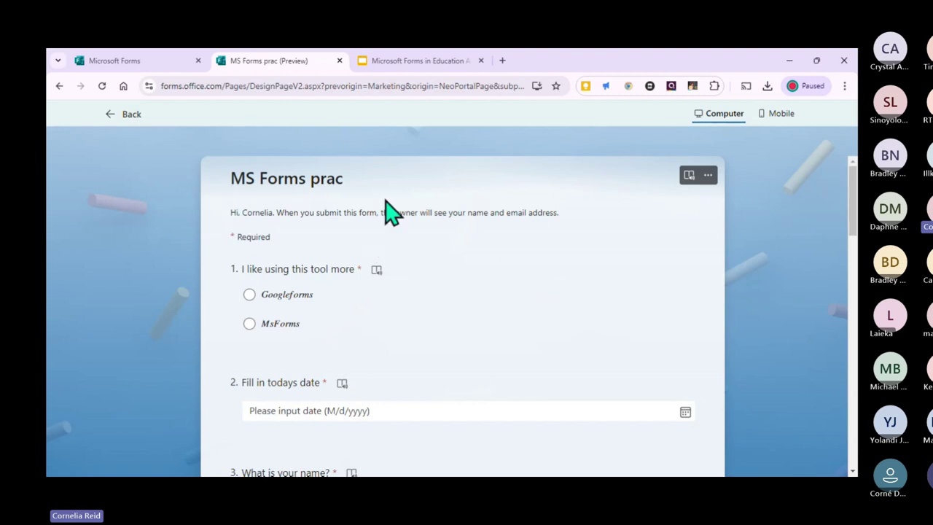
scroll(535, 267, "down", 3)
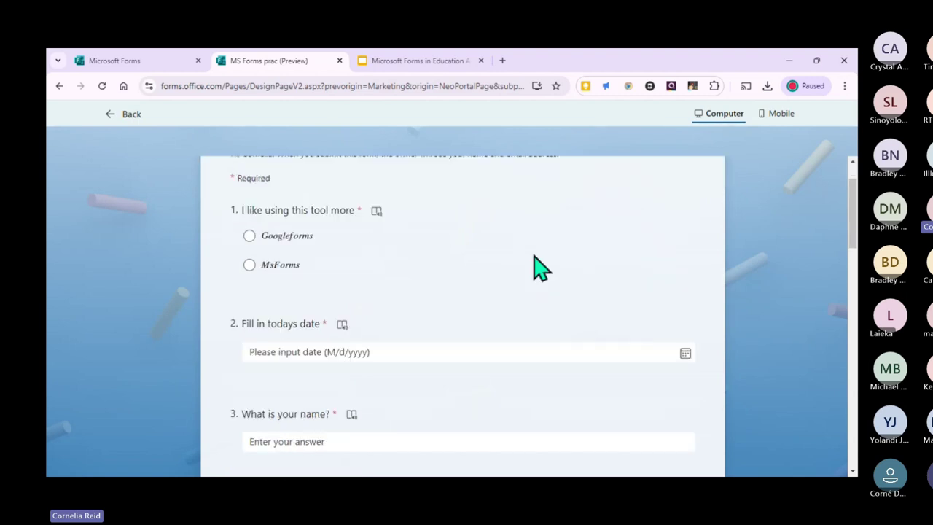
scroll(534, 259, "down", 3)
scroll(534, 259, "down", 4)
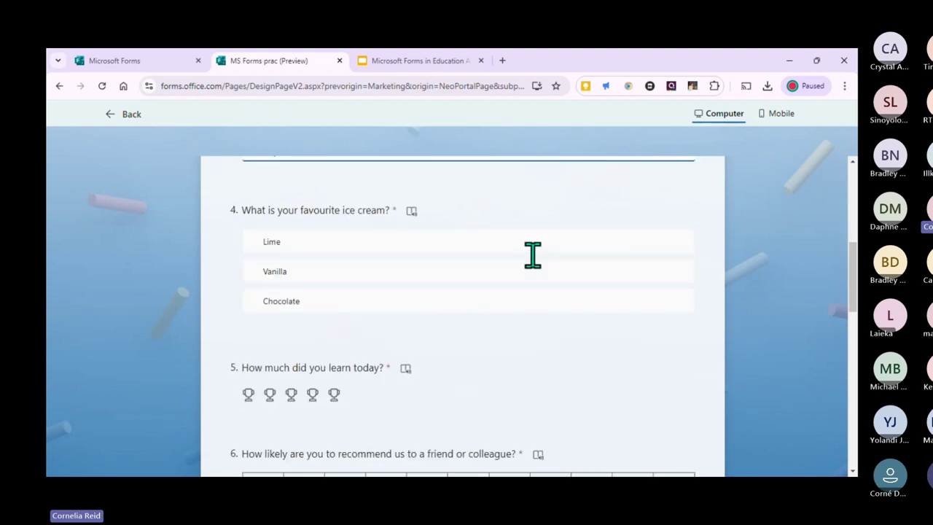
scroll(533, 256, "down", 3)
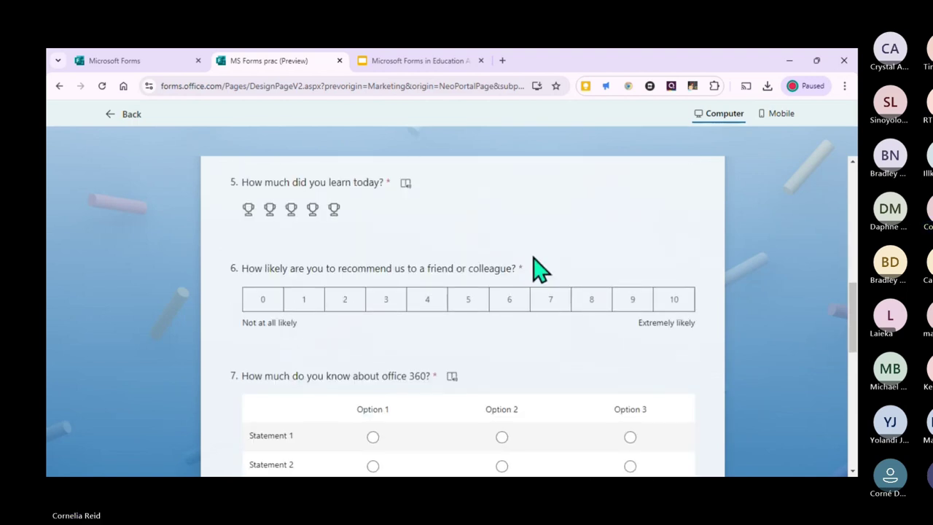
- Rate "How much did you learn today?" with three trophies and answer the date question with 10/14/2024
left_click(291, 209)
scroll(259, 237, "up", 8)
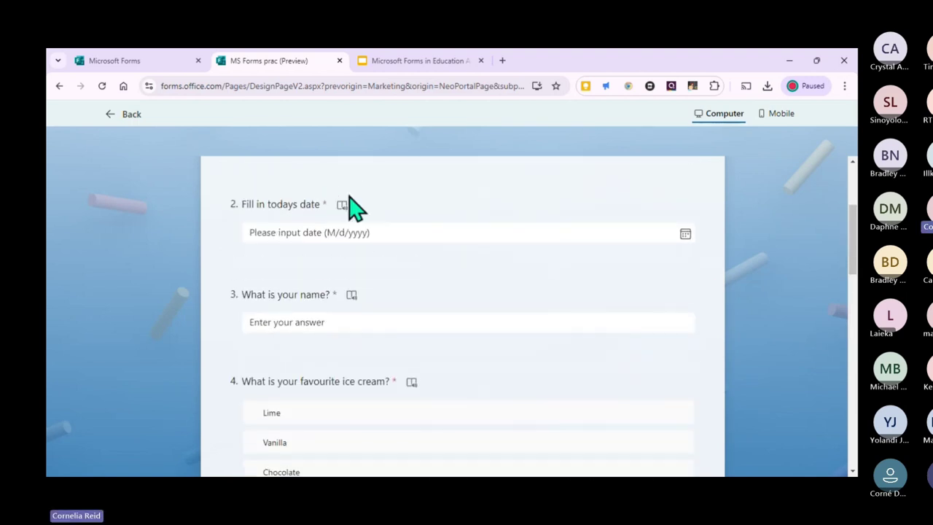
left_click(685, 234)
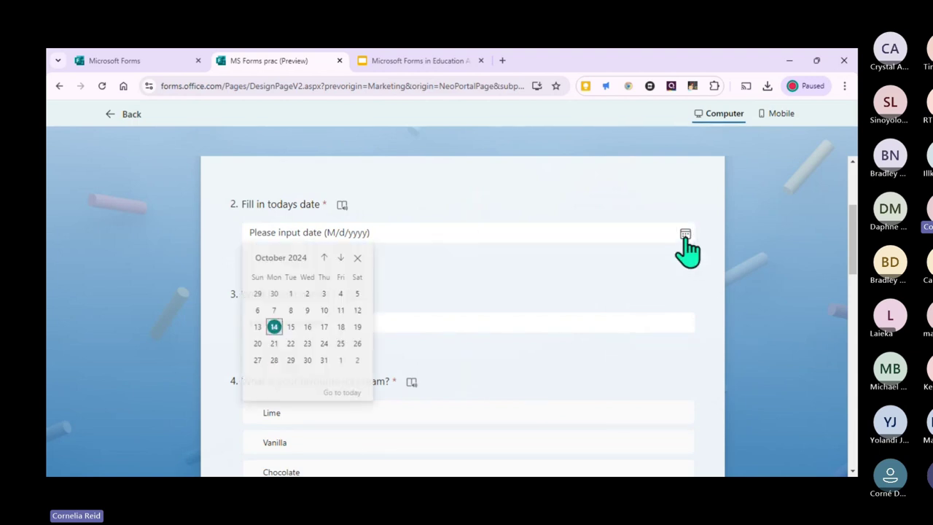
left_click(274, 327)
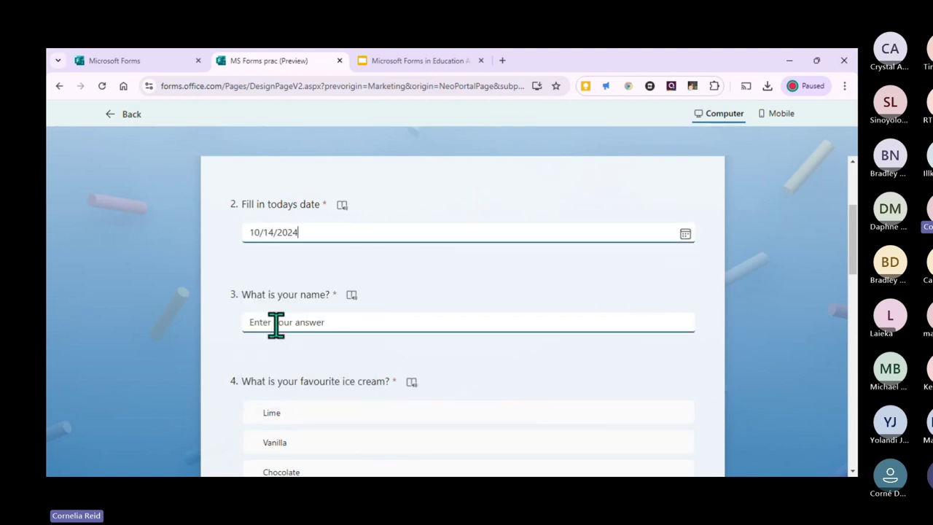
- Enter the respondent's name in question 3 and rank the ice creams as Lime, Chocolate, Vanilla
scroll(275, 325, "up", 2)
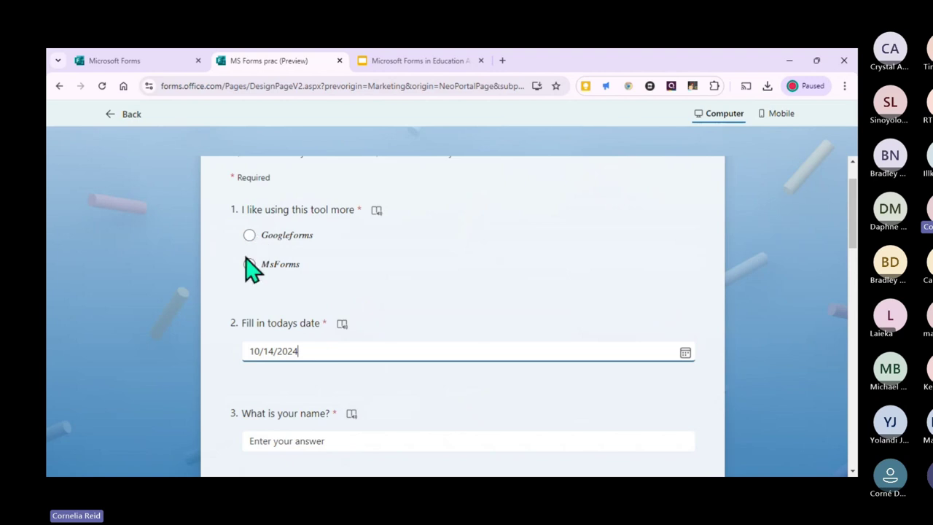
left_click(357, 441)
type("Corné")
left_click(660, 413)
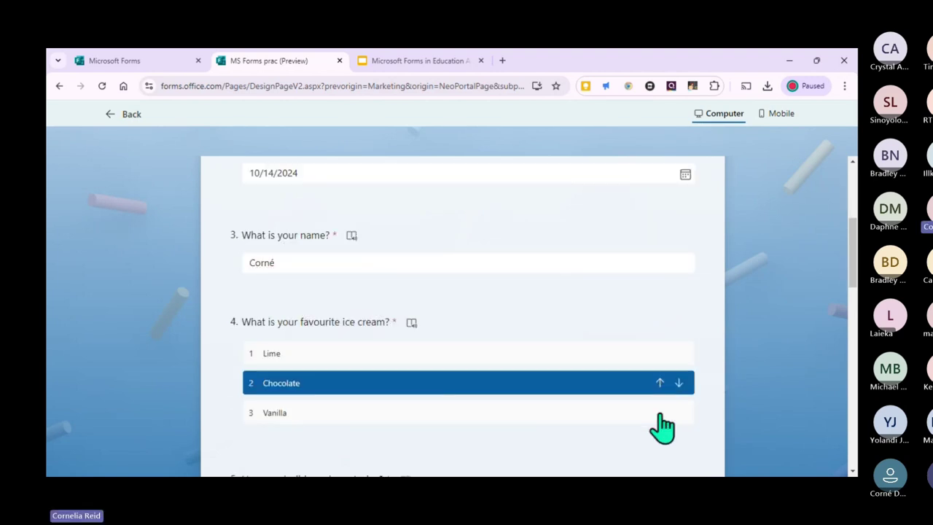
- Open question 5, "How much did you learn today?", in Immersive Reader and set the text font to Sitka
scroll(651, 430, "down", 2)
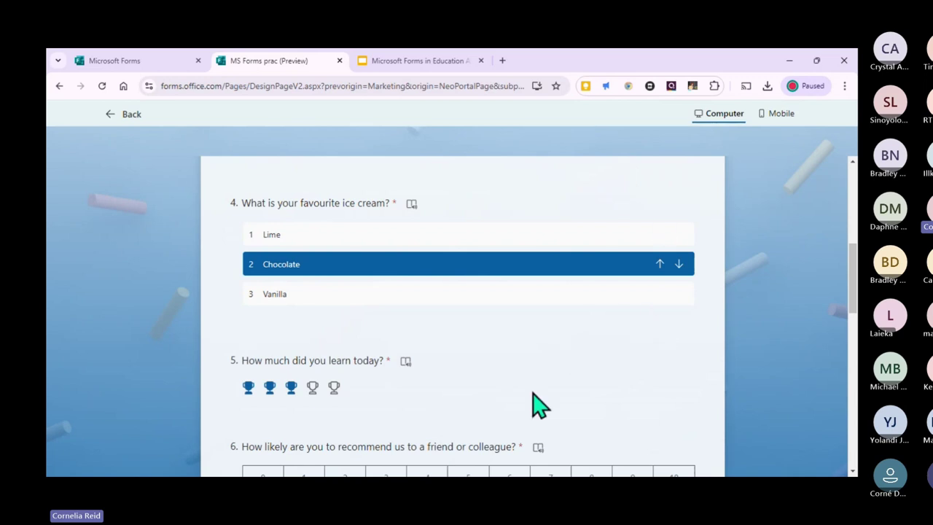
scroll(499, 380, "down", 3)
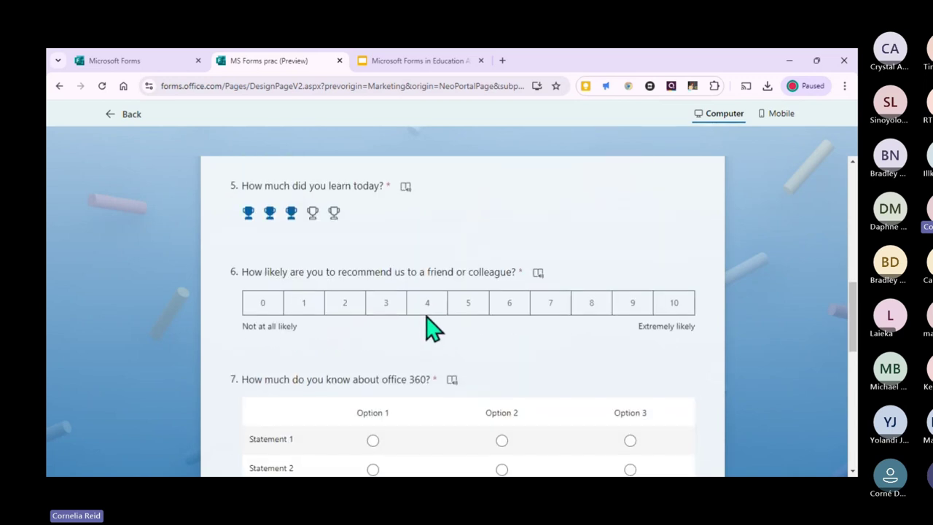
scroll(408, 306, "up", 1)
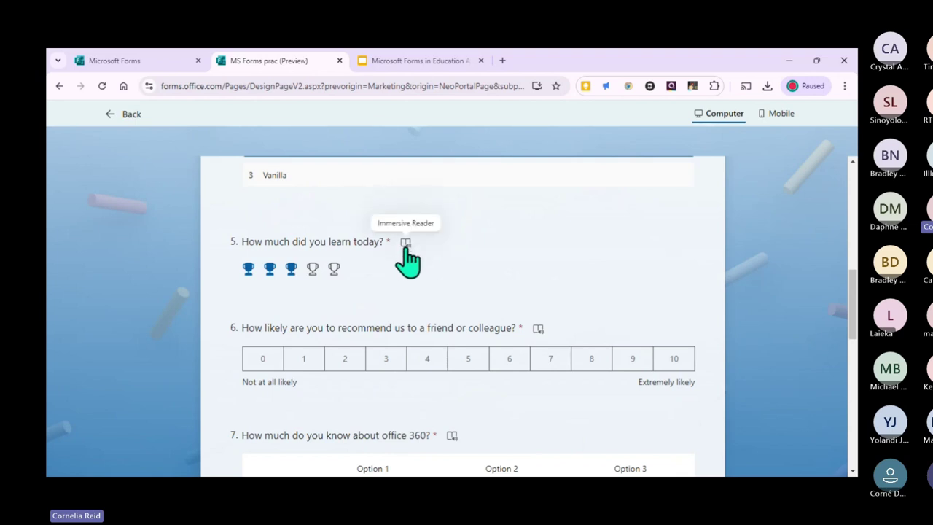
left_click(405, 243)
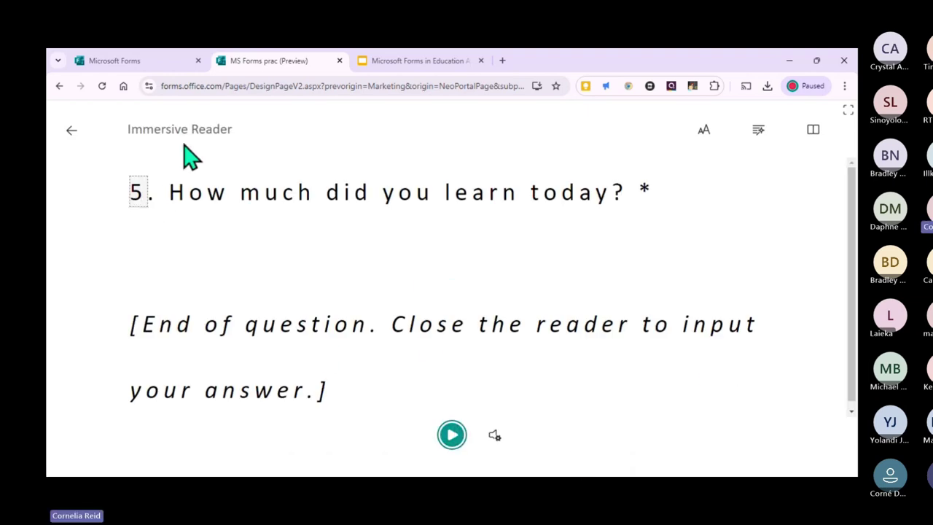
left_click(703, 132)
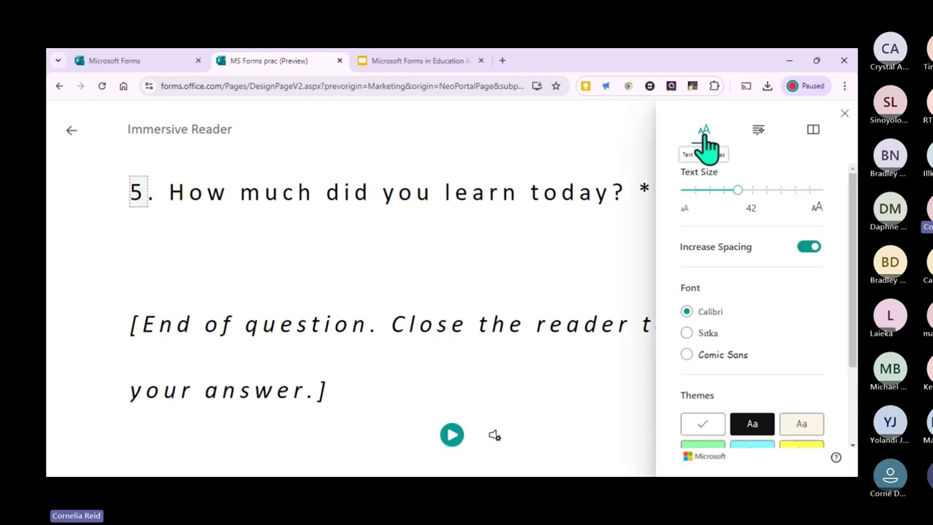
left_click(687, 354)
left_click(686, 332)
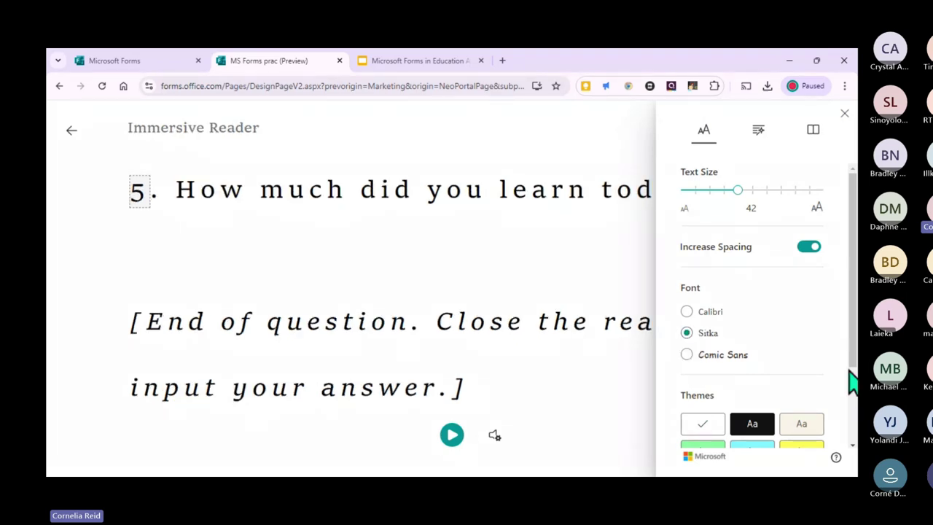
- Try the yellow and blue reader themes and set the Immersive Reader theme to green
scroll(787, 368, "down", 3)
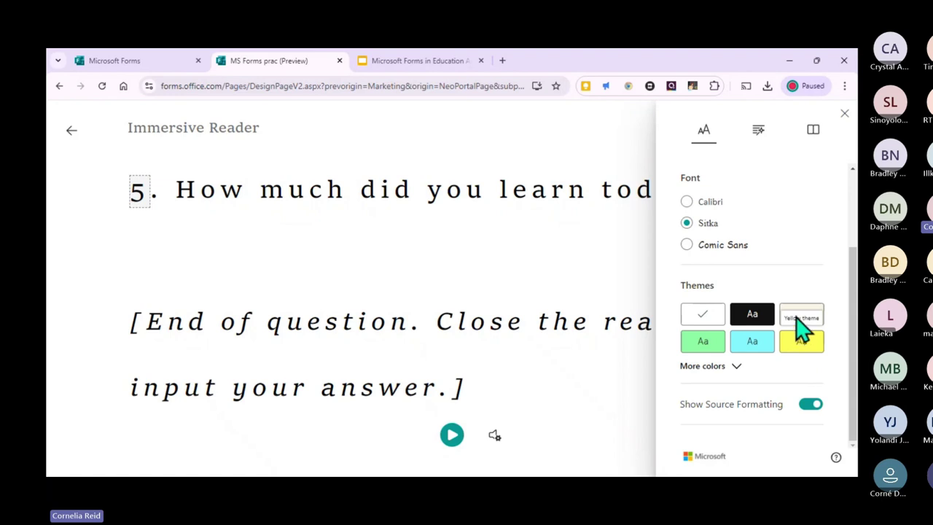
left_click(797, 344)
left_click(746, 343)
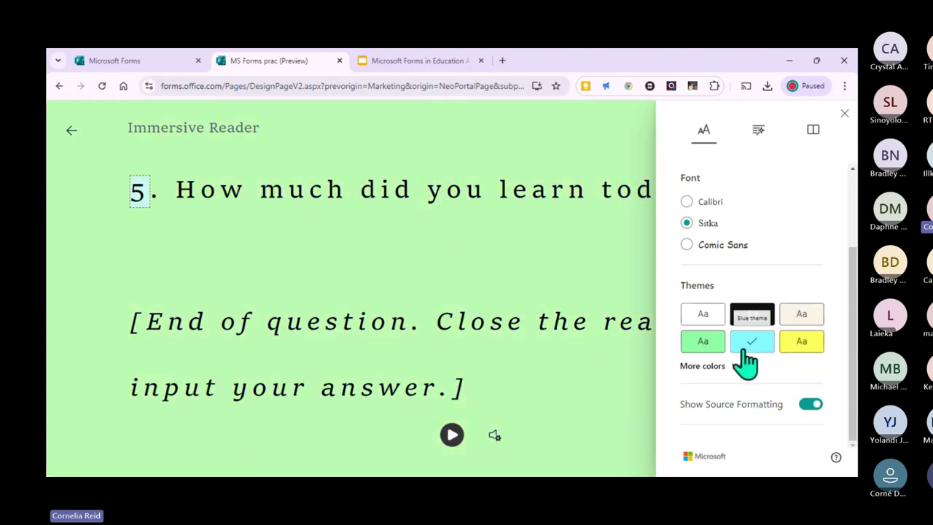
left_click(700, 355)
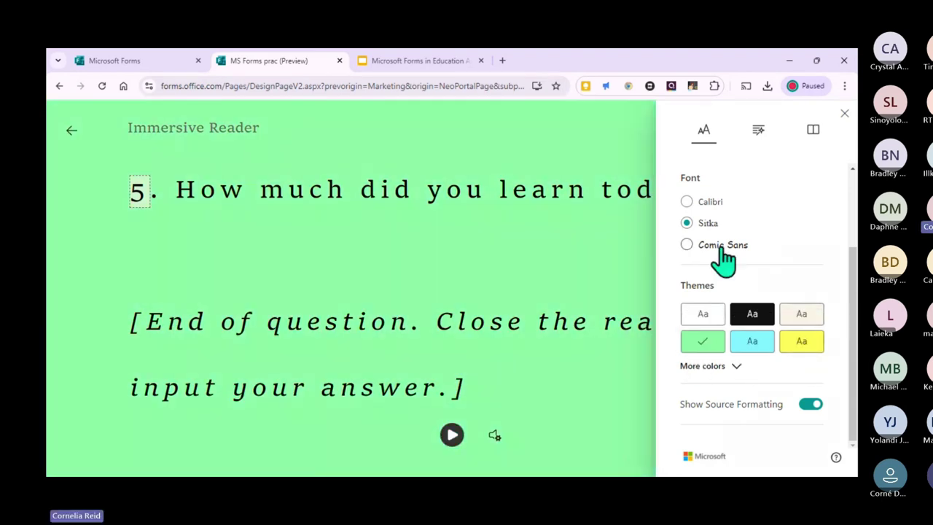
- Try to advance the quiz preview to the next section while questions 7, 8 and 9 are unanswered
scroll(754, 278, "up", 3)
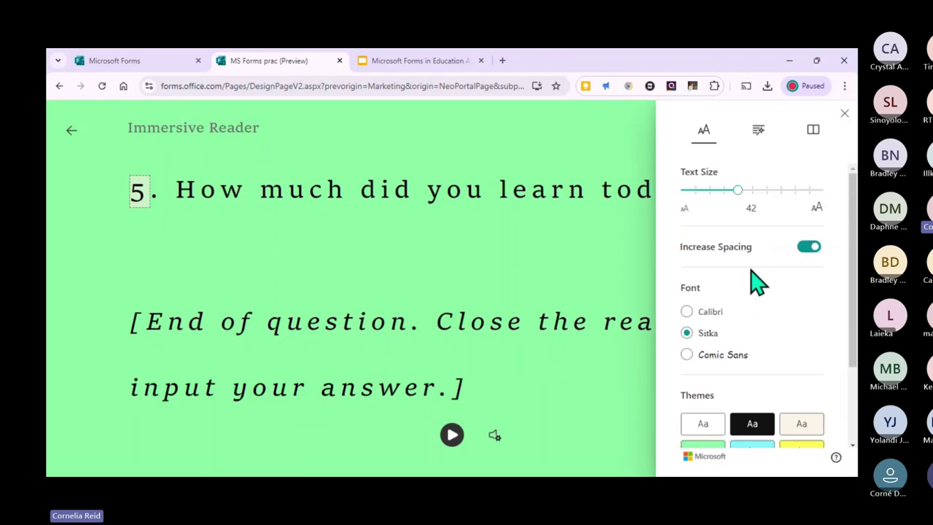
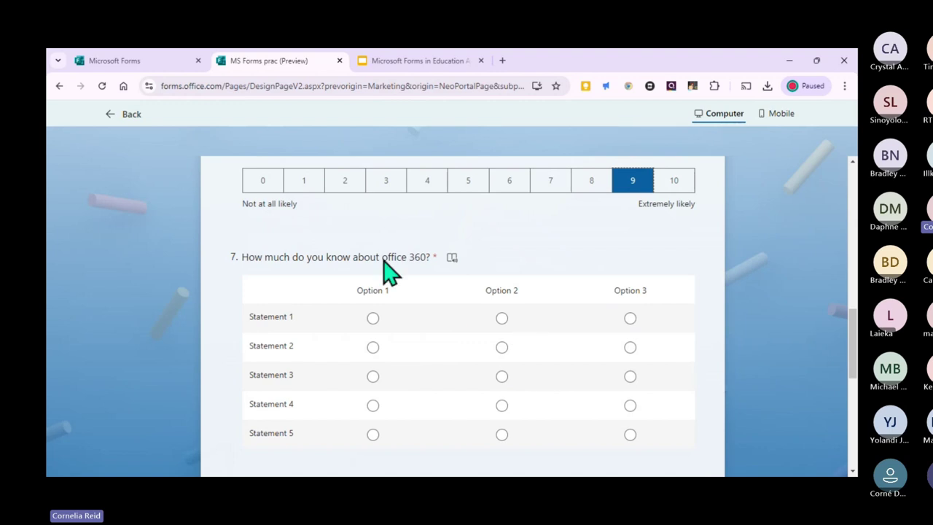
scroll(413, 437, "down", 3)
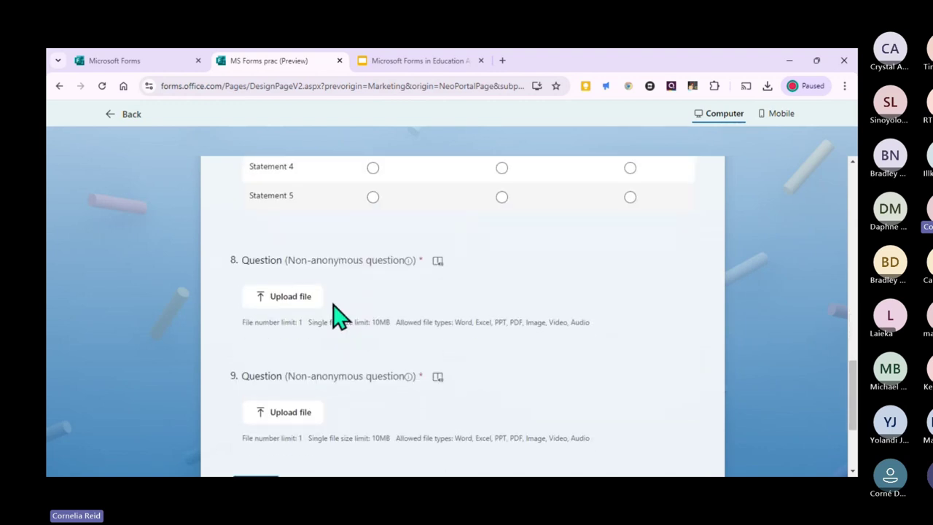
scroll(321, 284, "down", 1)
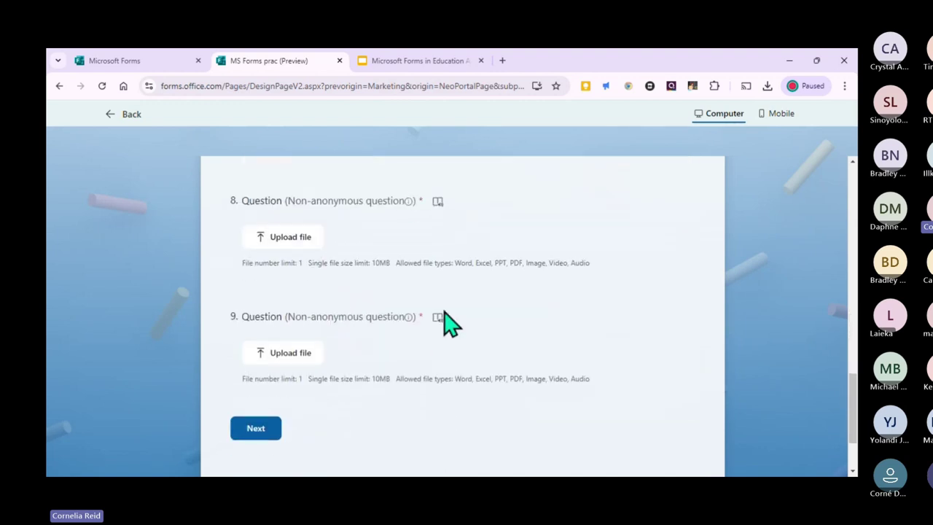
scroll(280, 438, "down", 2)
left_click(274, 322)
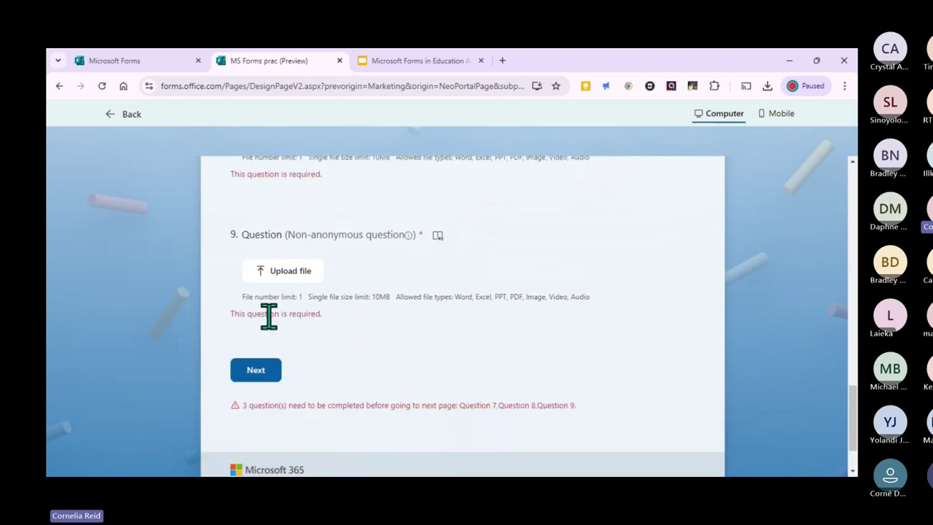
- Answer the Likert question 7 with Option 2 for Statements 1, 3 and 5, Option 3 for Statement 2 and Option 1 for Statement 4
scroll(410, 358, "up", 2)
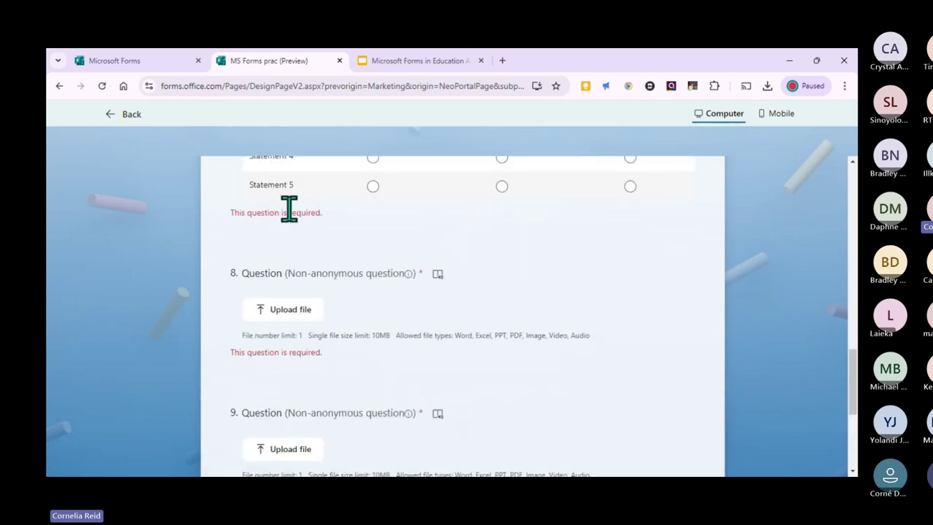
scroll(652, 313, "up", 2)
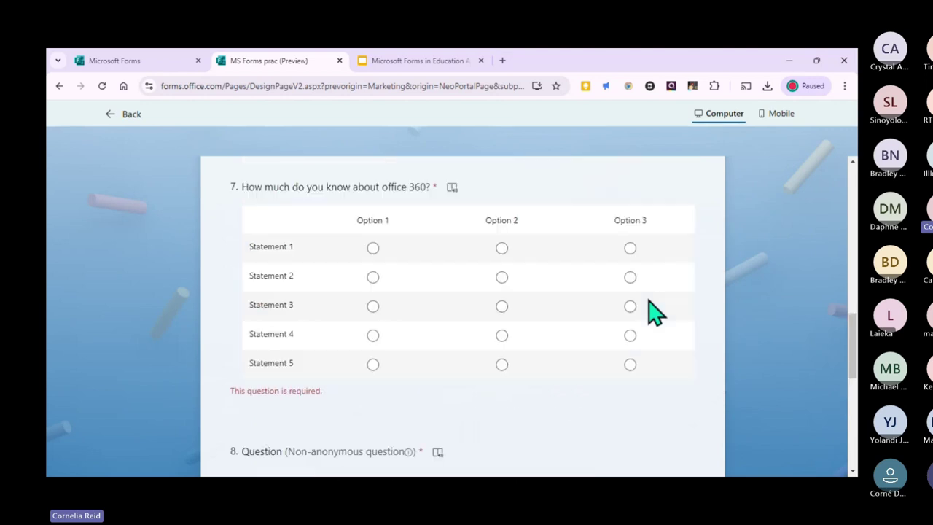
left_click(502, 248)
left_click(629, 277)
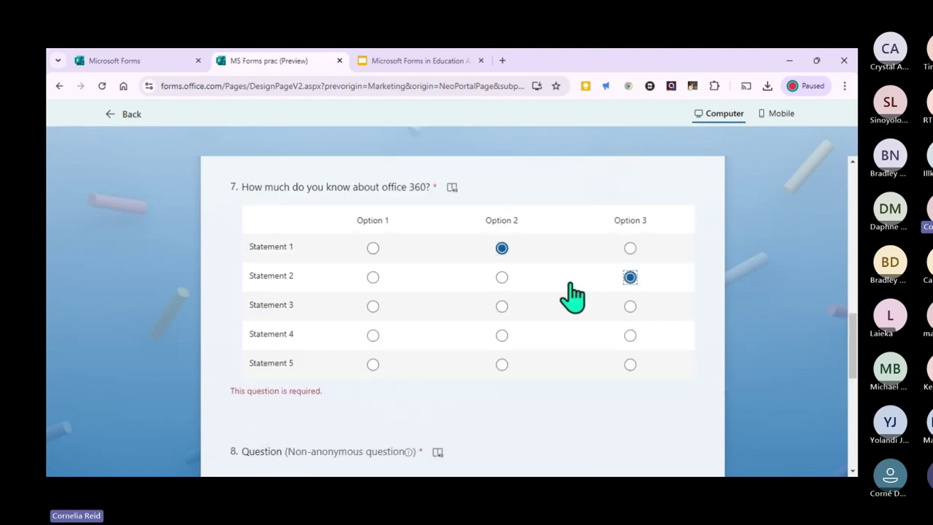
left_click(501, 306)
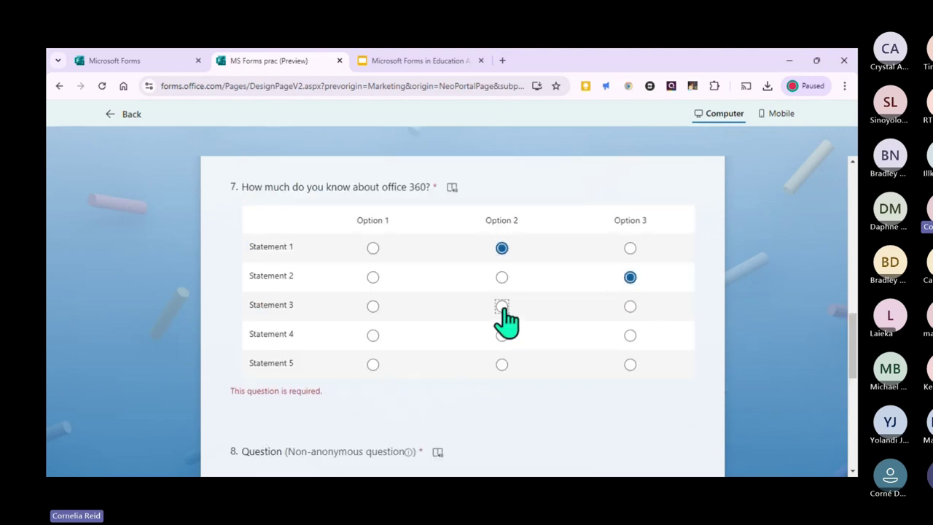
left_click(371, 335)
left_click(501, 363)
- Review the answers given in the quiz preview and check which required questions are still unanswered
scroll(508, 384, "down", 2)
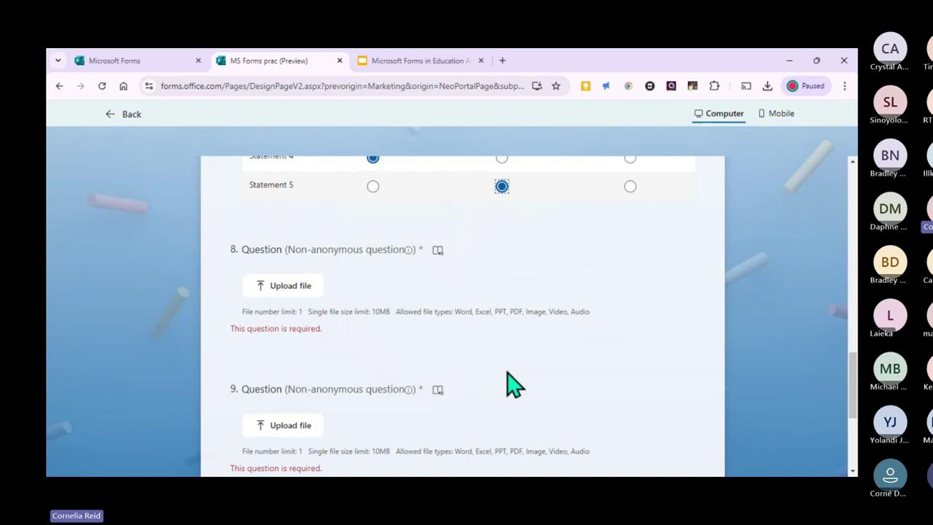
scroll(506, 385, "down", 3)
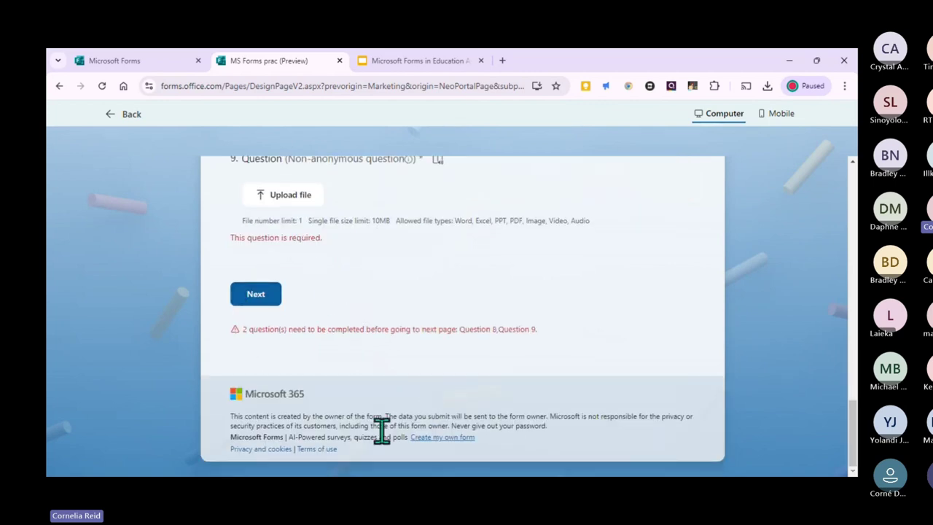
scroll(342, 413, "up", 1)
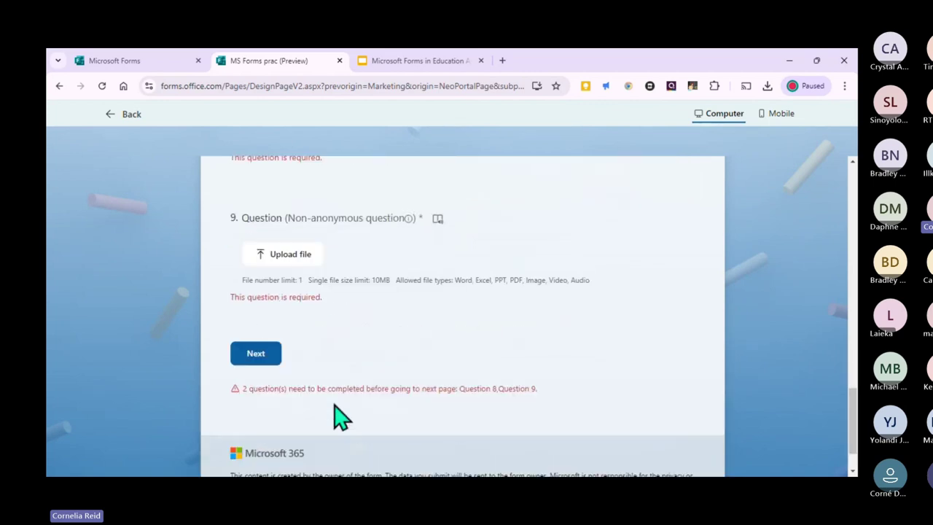
scroll(487, 347, "up", 1)
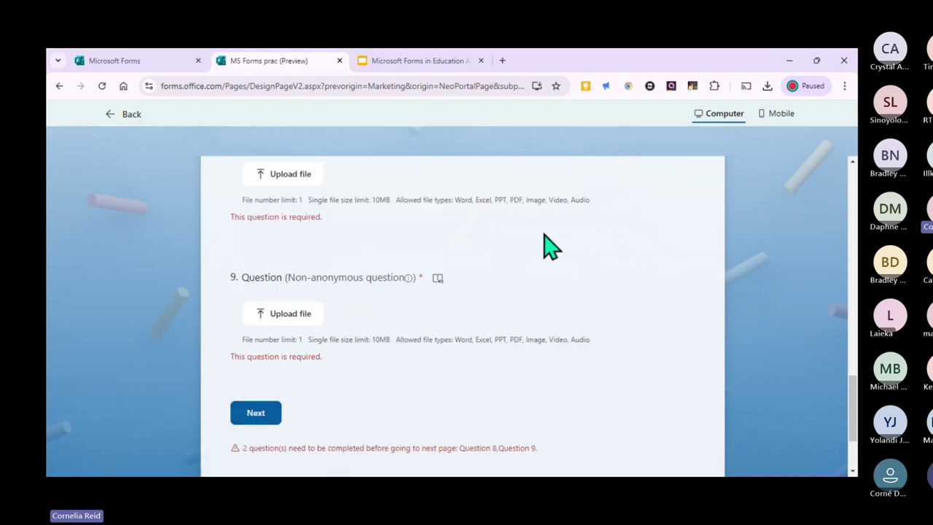
scroll(525, 358, "up", 5)
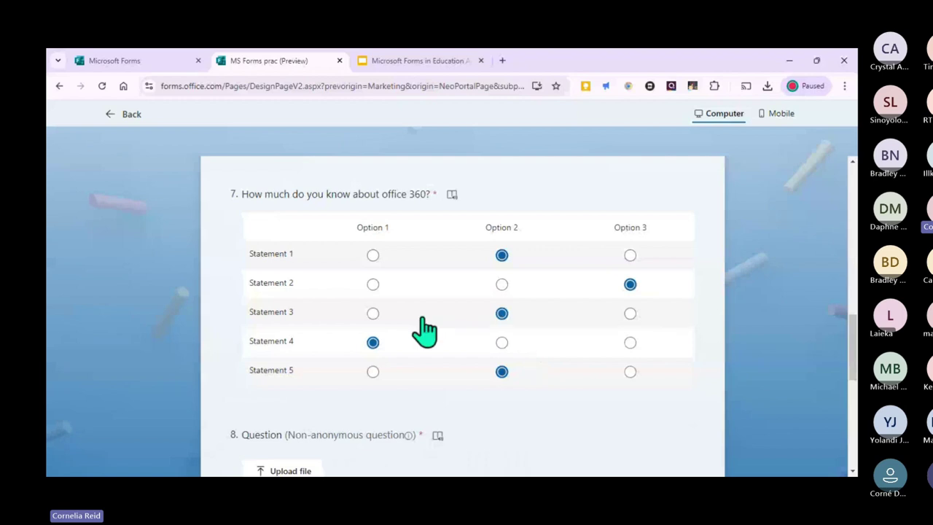
scroll(425, 330, "up", 8)
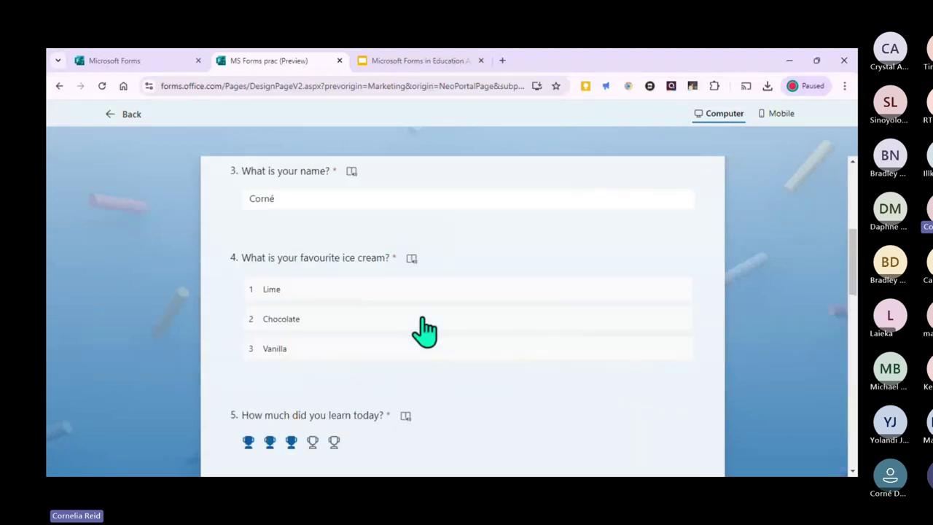
scroll(425, 330, "down", 10)
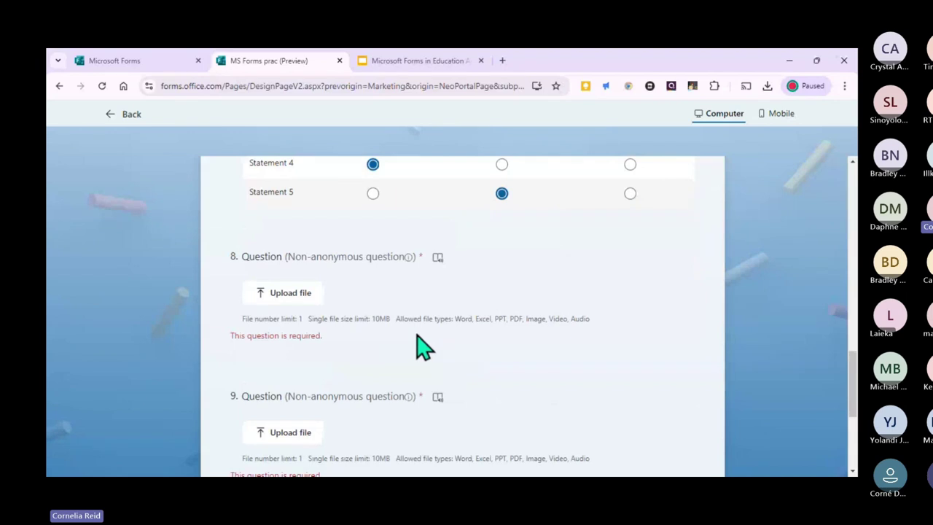
scroll(419, 342, "down", 4)
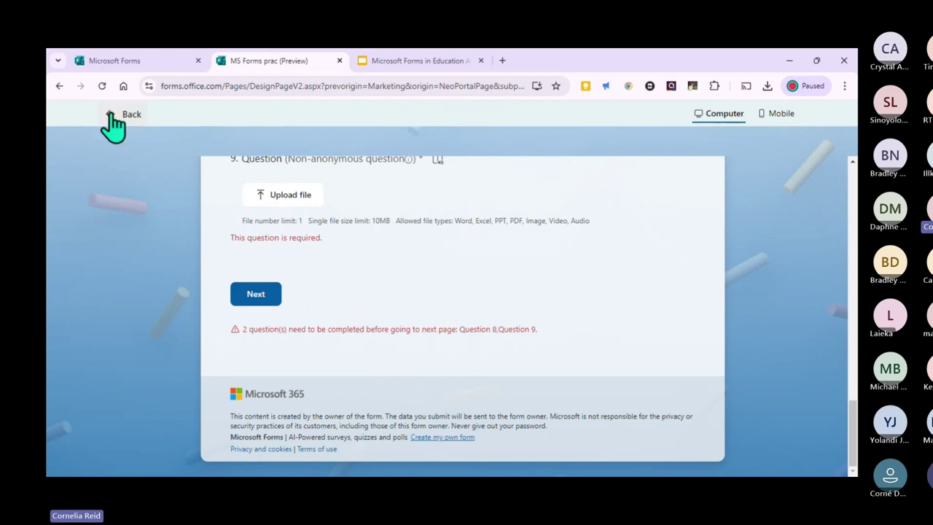
- Preview the quiz in the mobile layout and look through questions 1 to 9 from the beginning
left_click(779, 116)
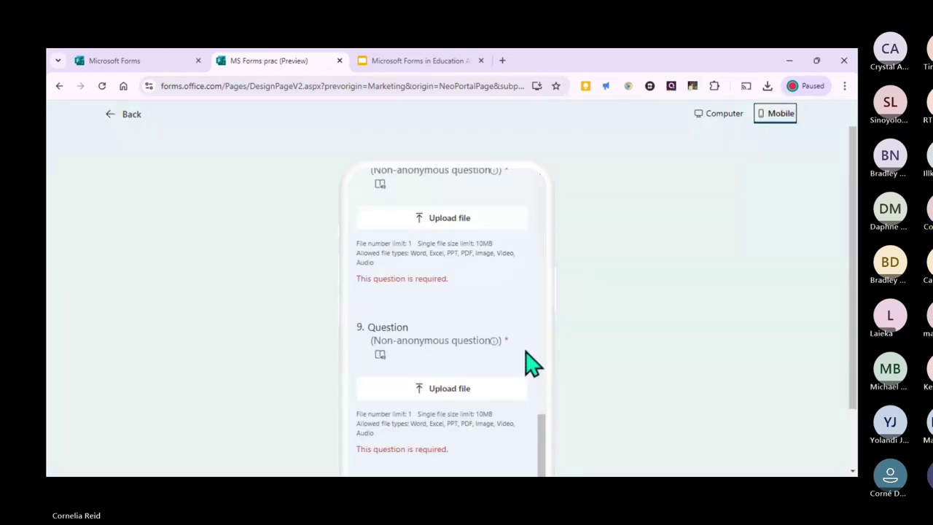
left_click_drag(542, 442, 543, 183)
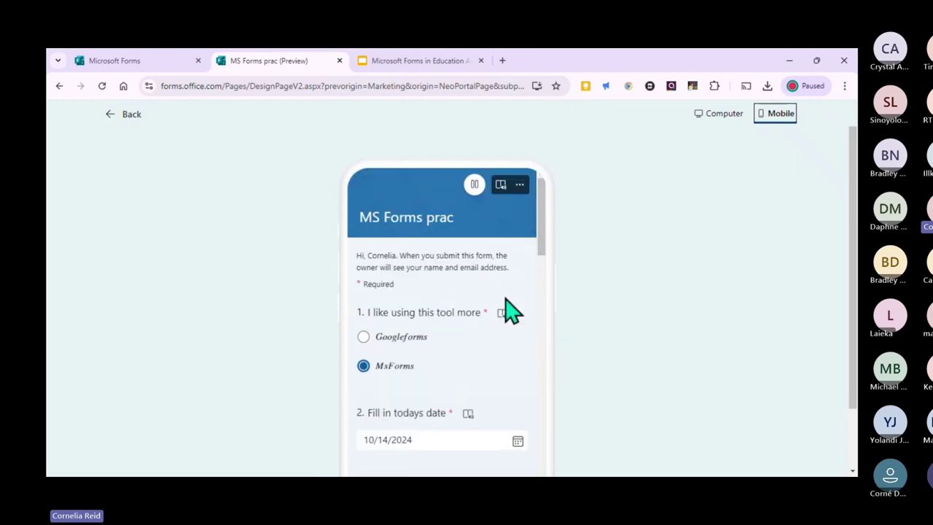
scroll(510, 310, "down", 1)
scroll(510, 310, "down", 6)
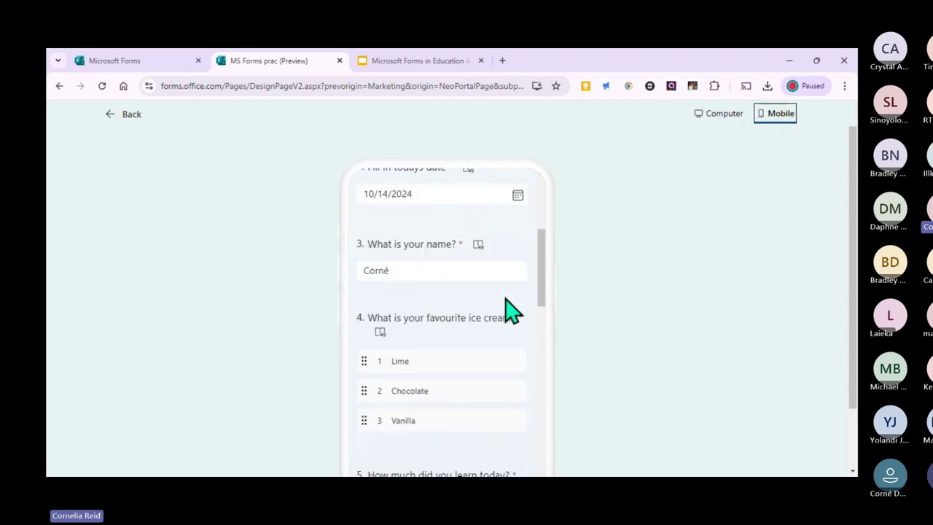
scroll(510, 309, "down", 5)
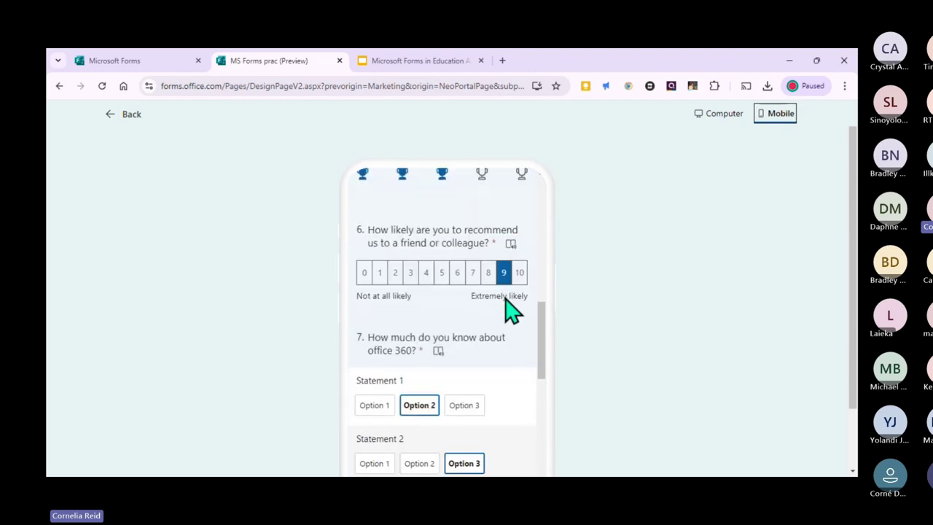
scroll(506, 298, "down", 6)
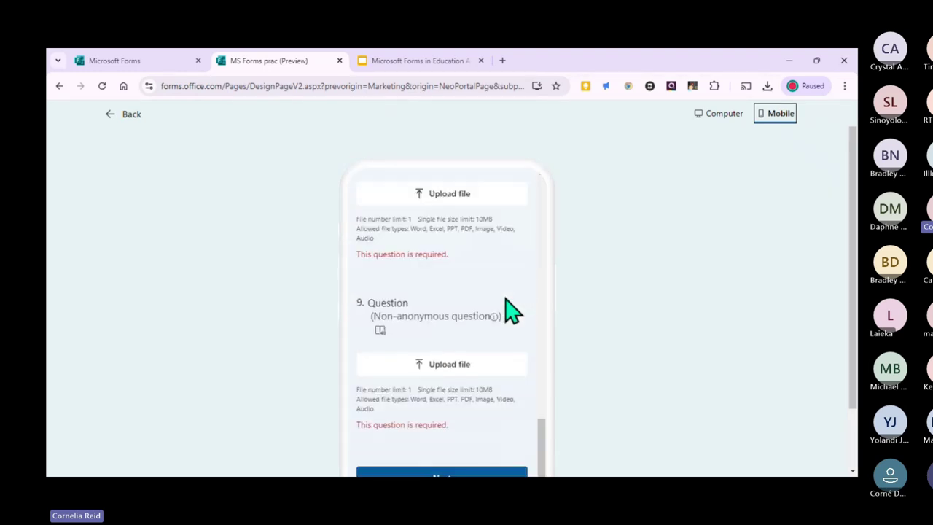
- Restore the computer layout, then leave the quiz preview and close the MS Forms prac browser tab
left_click(716, 115)
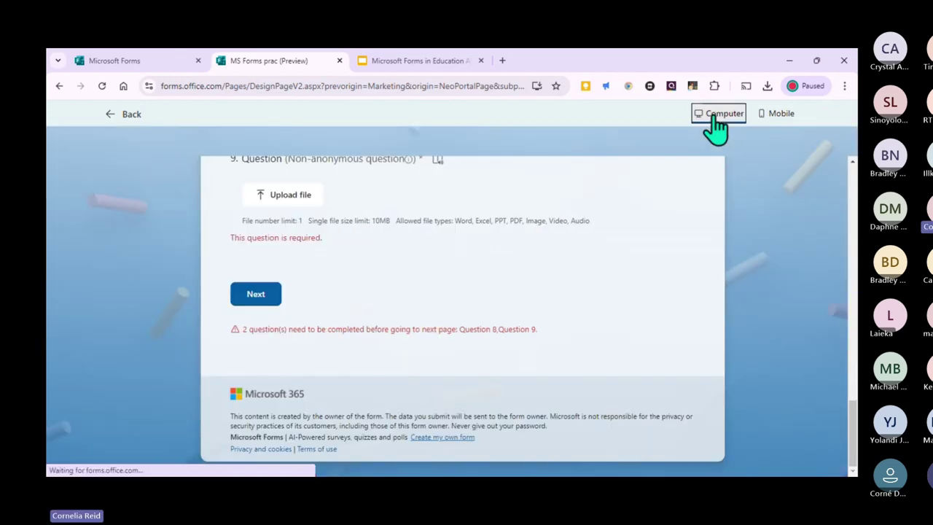
left_click(131, 115)
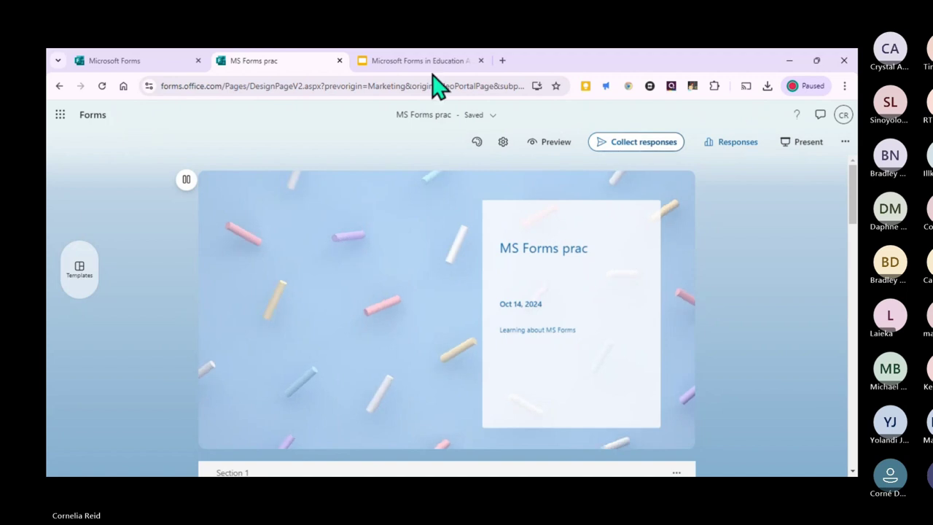
key("ctrl+w")
- Search the web for "ms forms login" in a new tab and open the forms.office.com result
key("ctrl+t")
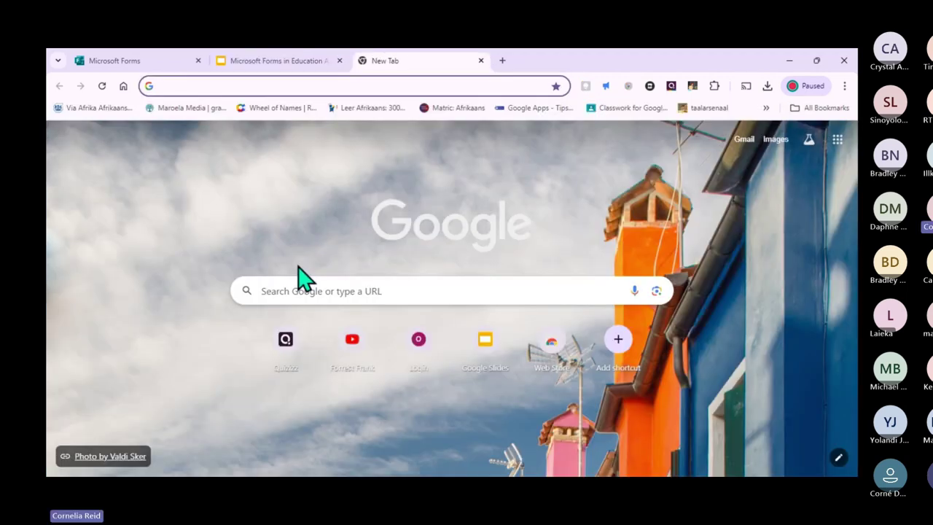
type("ms forms")
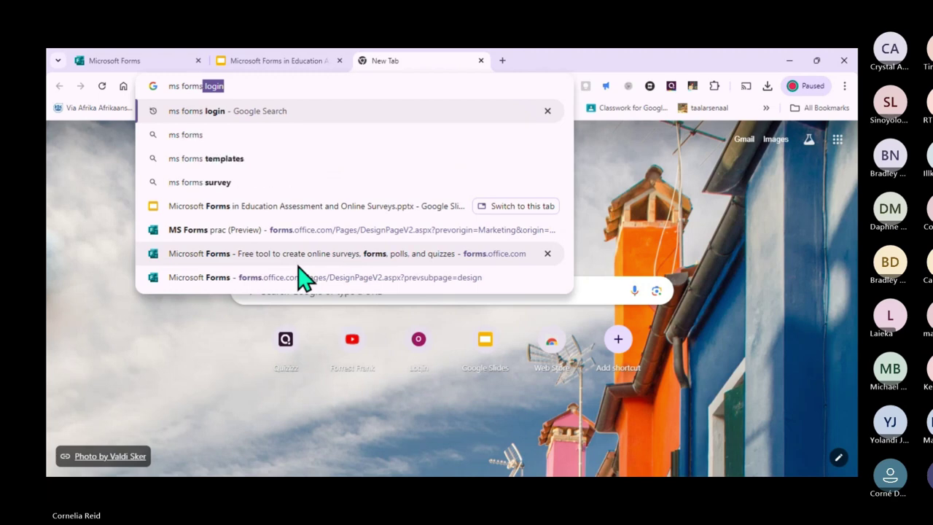
key("Return")
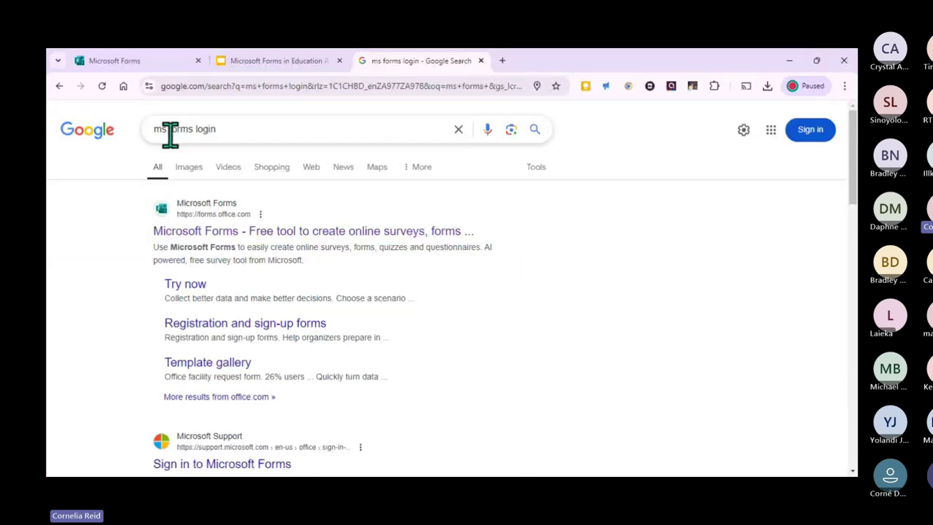
left_click(195, 235)
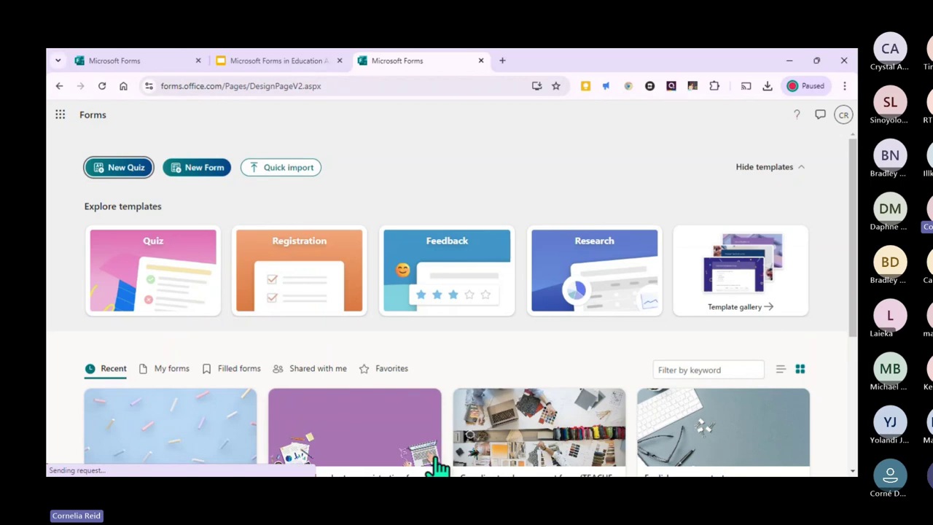
- Look at the "Sign in to Microsoft Forms" support article from the search results and return to the results
left_click(60, 86)
scroll(500, 318, "down", 2)
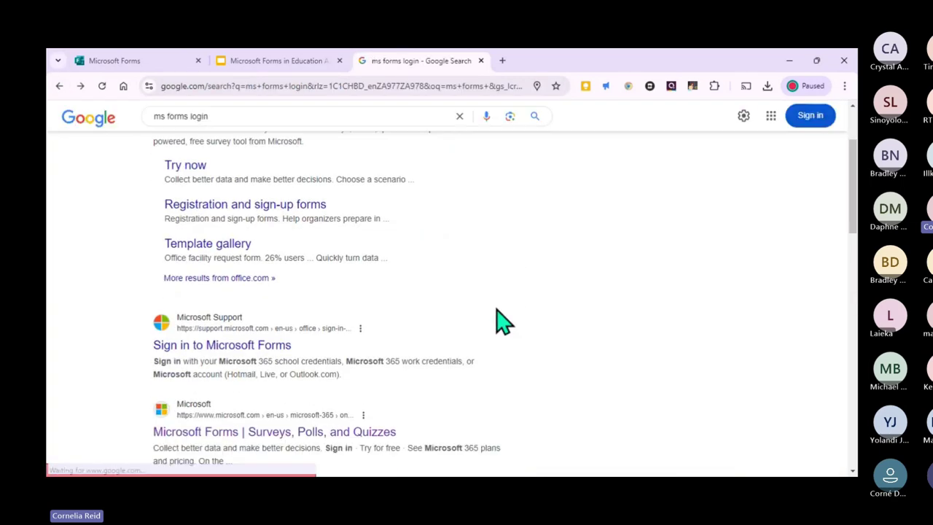
left_click(210, 346)
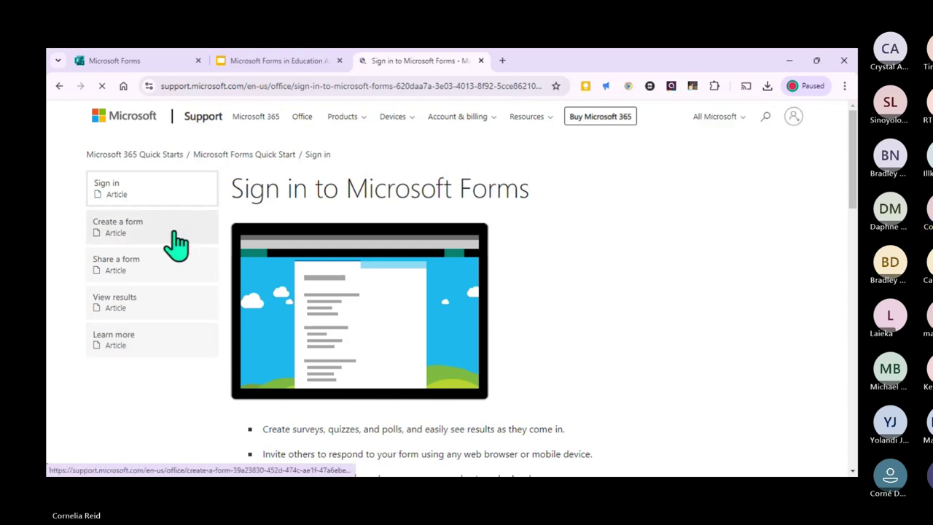
scroll(375, 316, "down", 3)
scroll(214, 210, "up", 3)
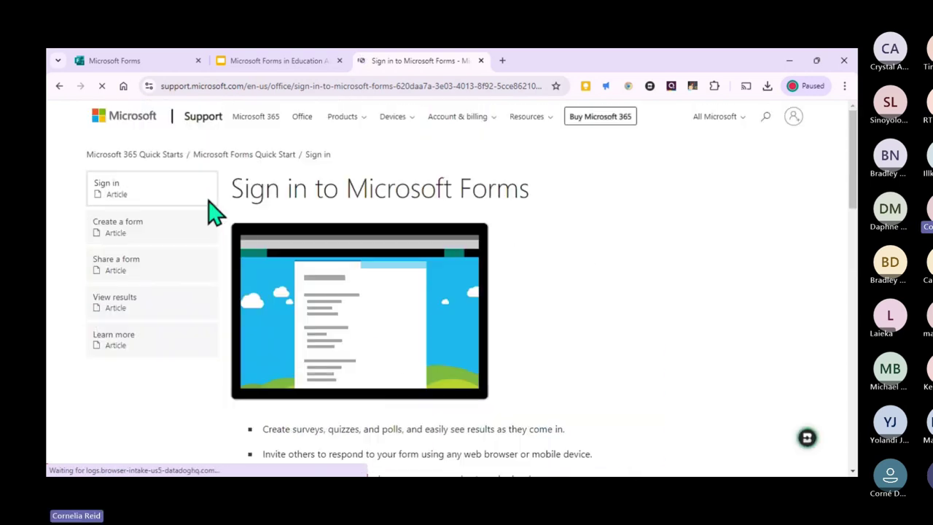
left_click(59, 86)
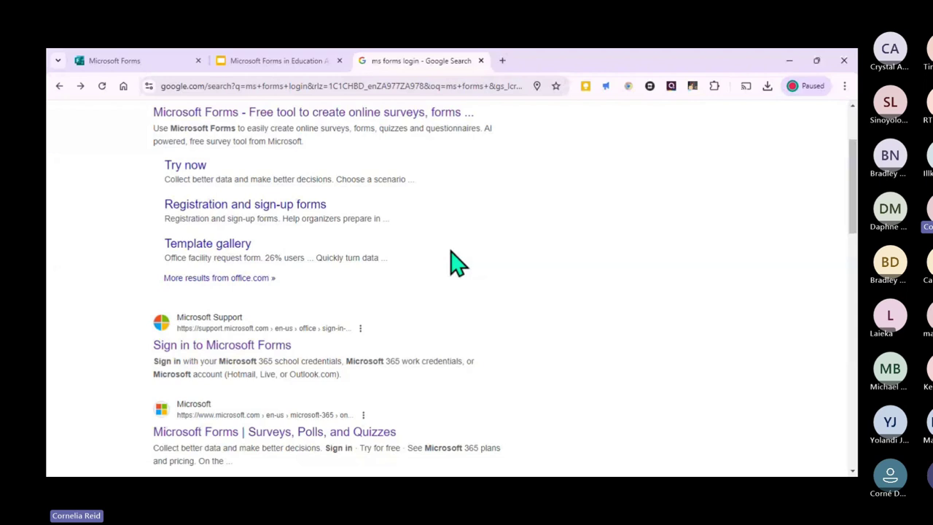
- Reopen the Microsoft Forms start page from the first search result and close that browser tab
scroll(451, 263, "up", 2)
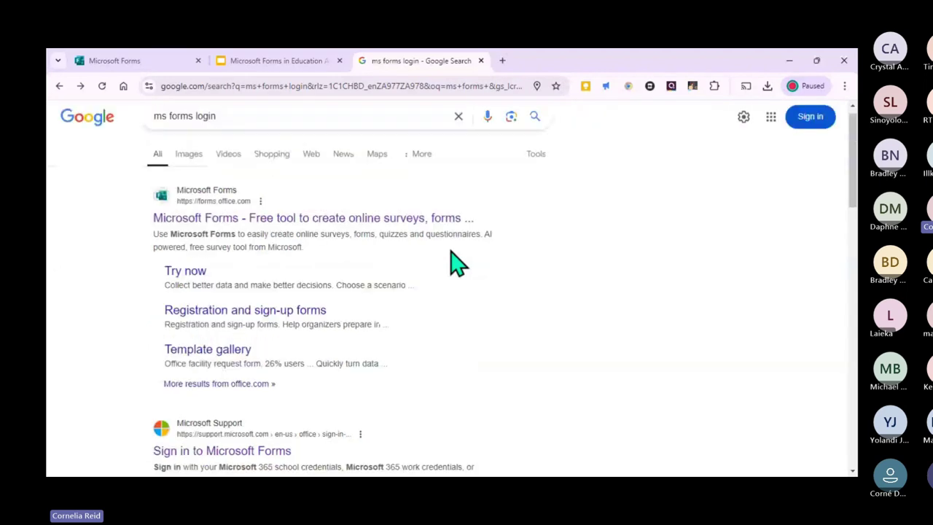
left_click(188, 231)
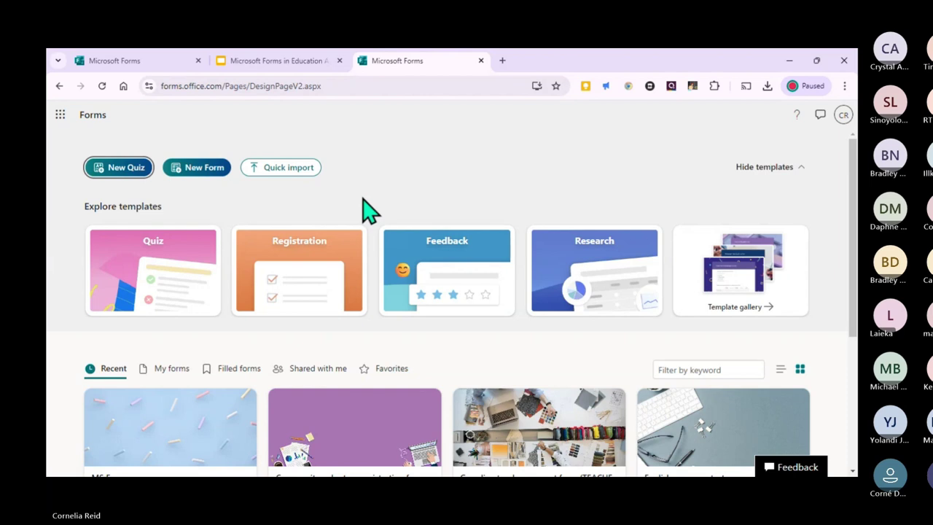
key("ctrl+w")
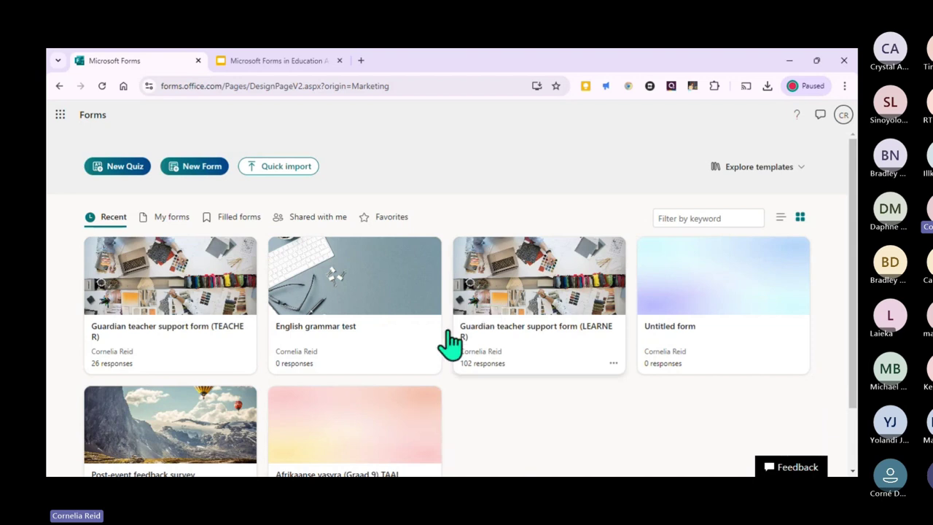
- Open the "Guardian teacher support form (TEACHER)" from the recent forms for editing
left_click(177, 315)
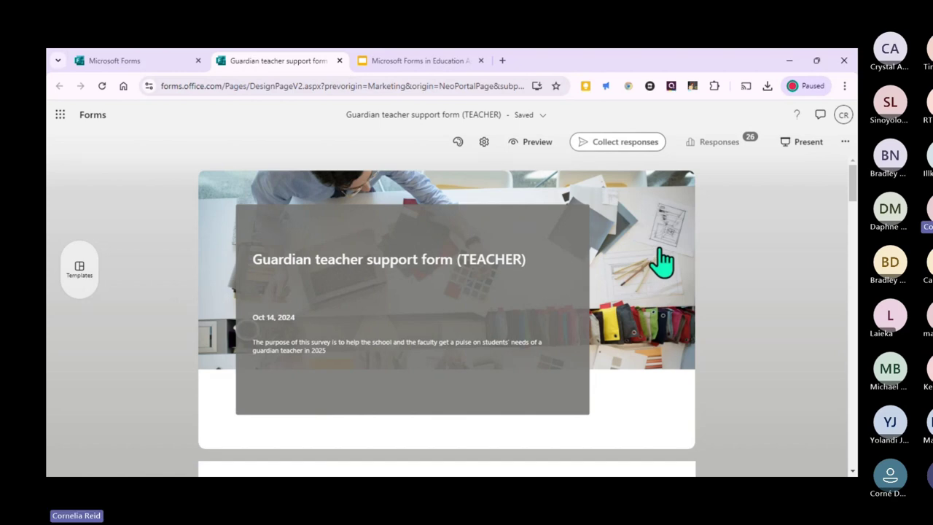
scroll(662, 260, "down", 1)
scroll(616, 254, "up", 1)
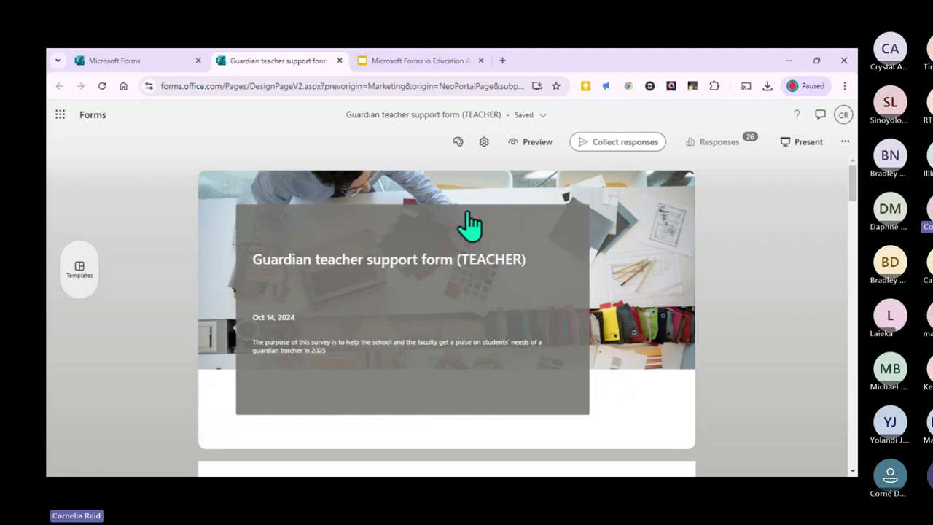
- Try several style layouts on the form and apply the one with the title text over a full header image
left_click(458, 142)
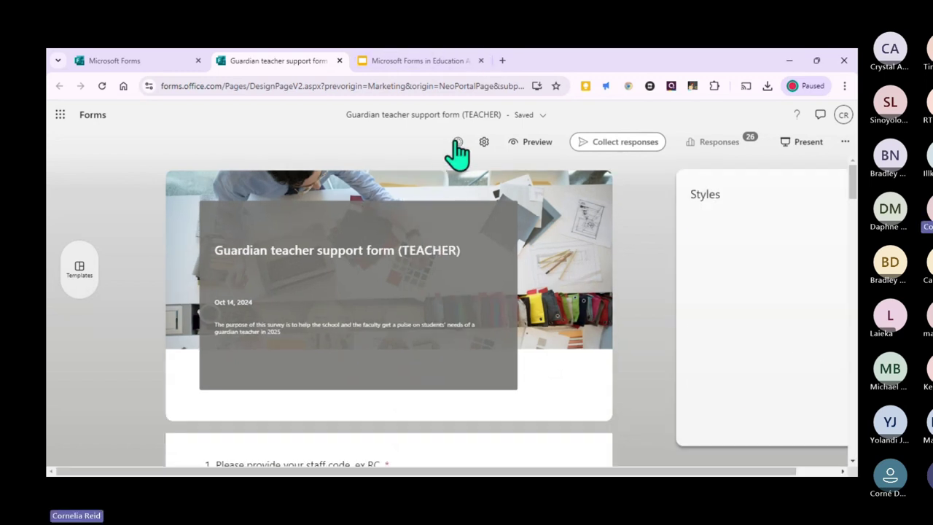
left_click(773, 299)
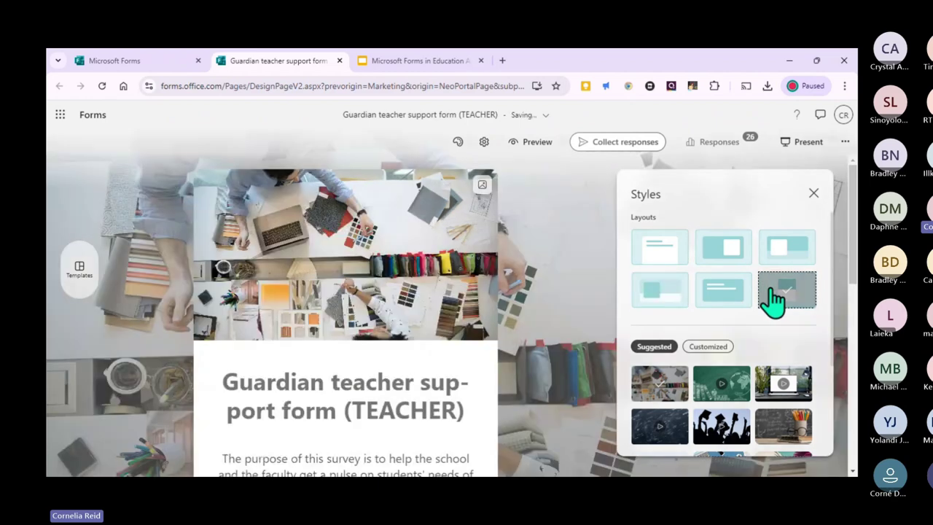
left_click(725, 300)
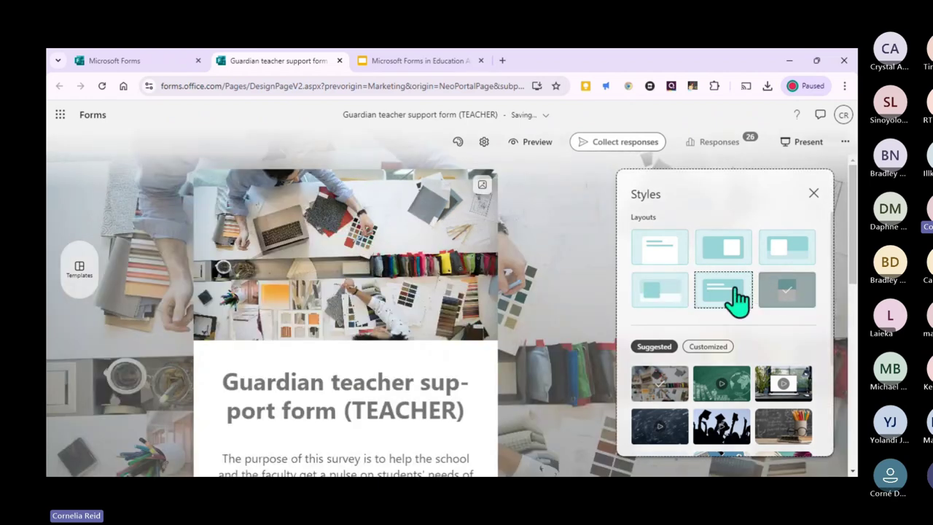
left_click(671, 301)
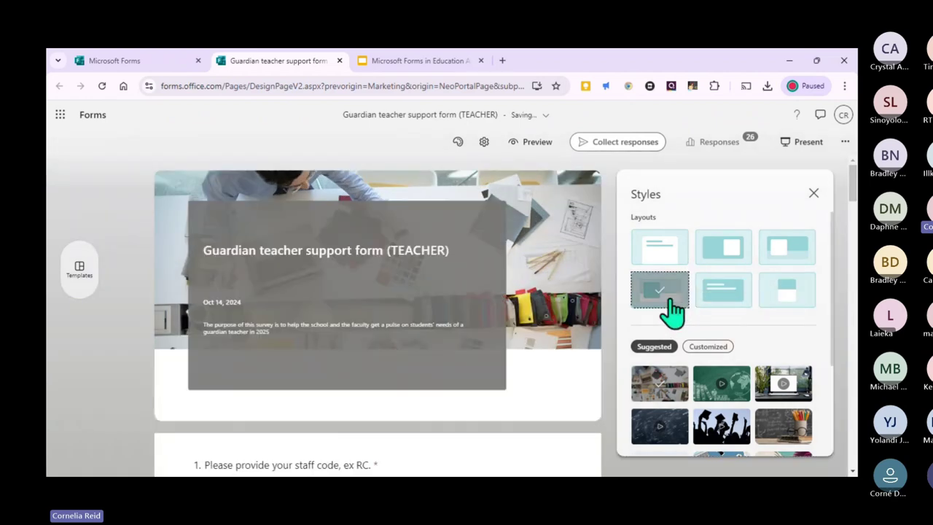
left_click(722, 288)
left_click(645, 301)
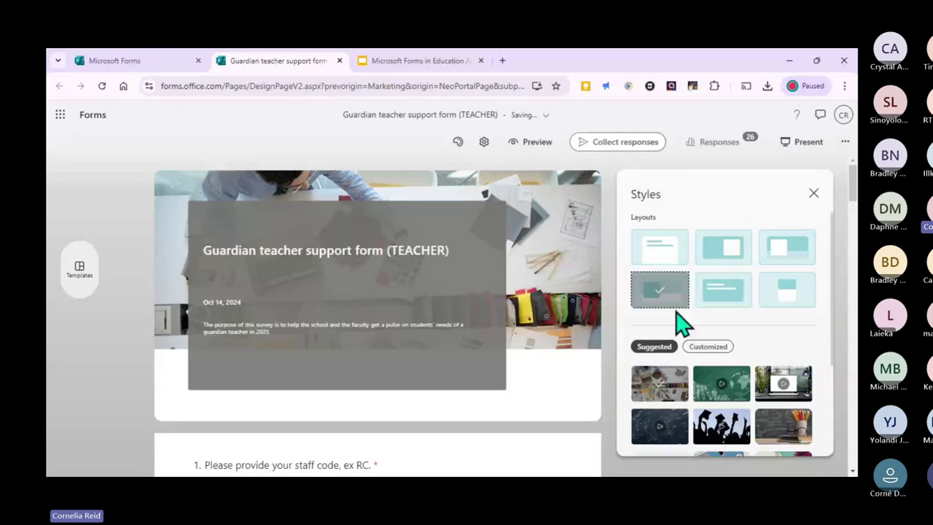
left_click(719, 297)
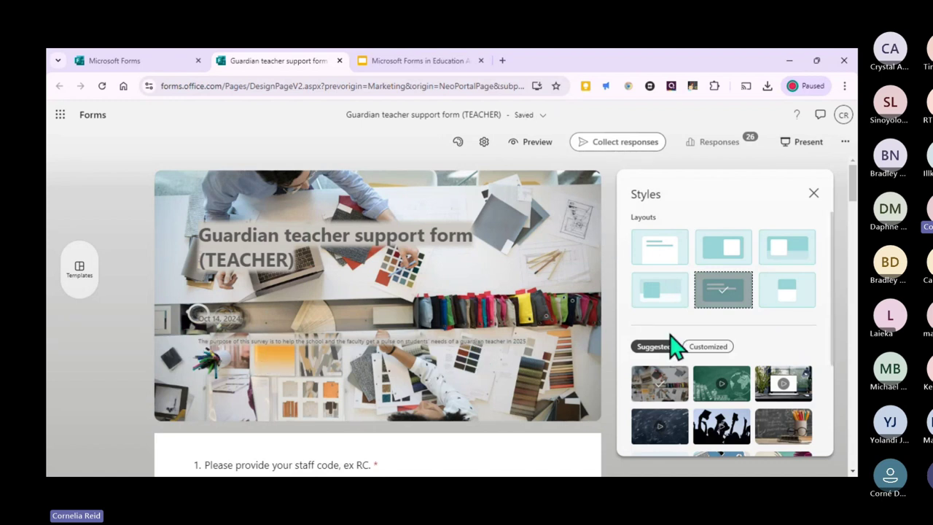
- Try the laptop desk and beach umbrella themes, apply the animated sailboat theme, and close the style options
scroll(765, 368, "down", 3)
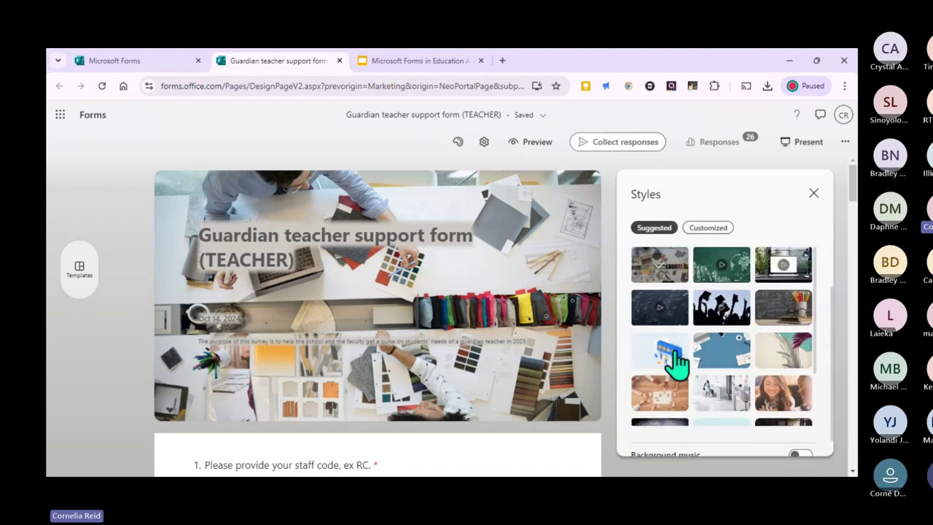
scroll(779, 365, "down", 2)
scroll(768, 361, "up", 3)
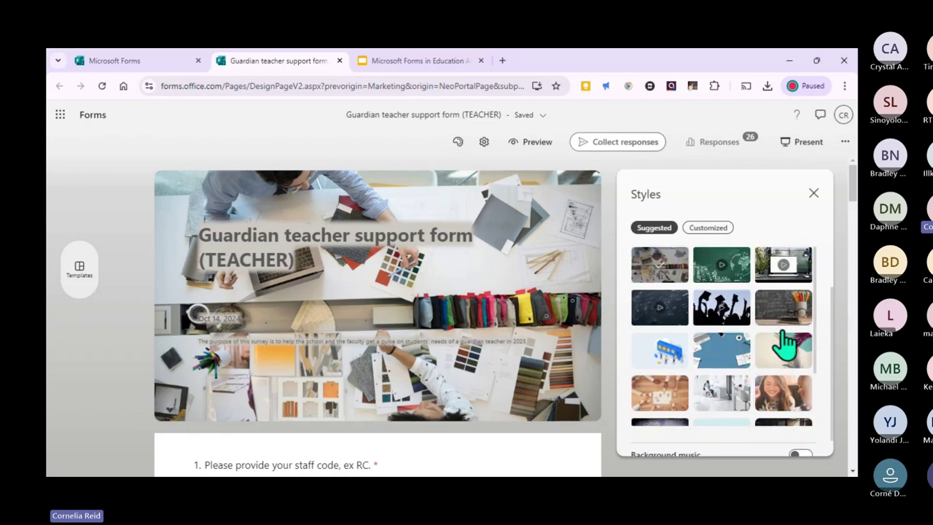
left_click(773, 273)
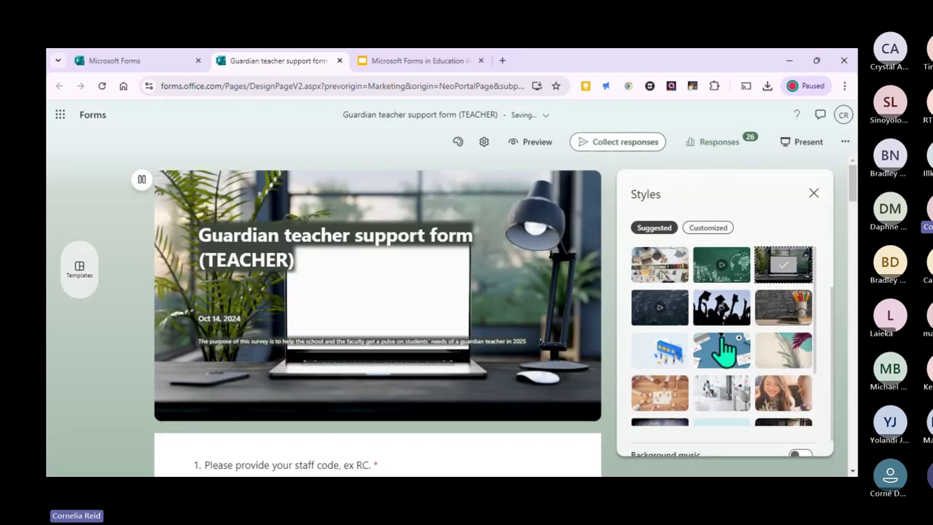
scroll(688, 360, "down", 2)
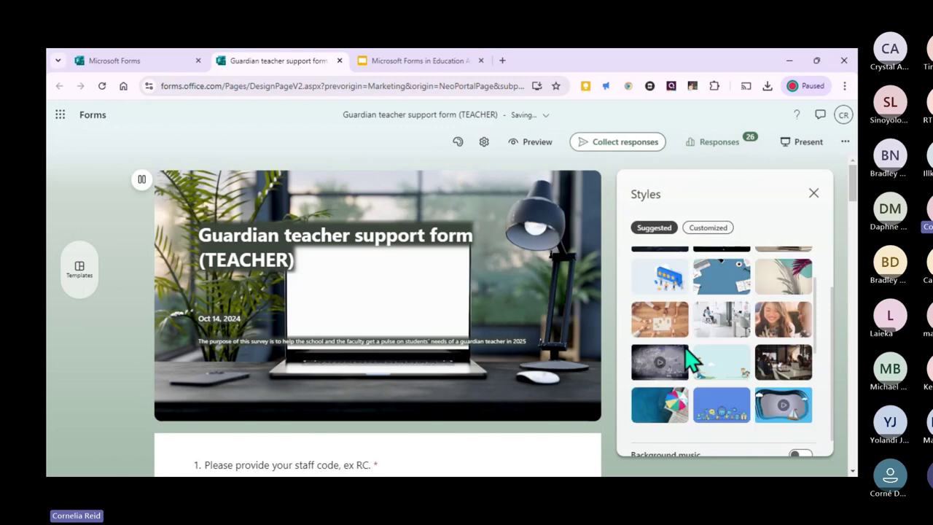
left_click(652, 405)
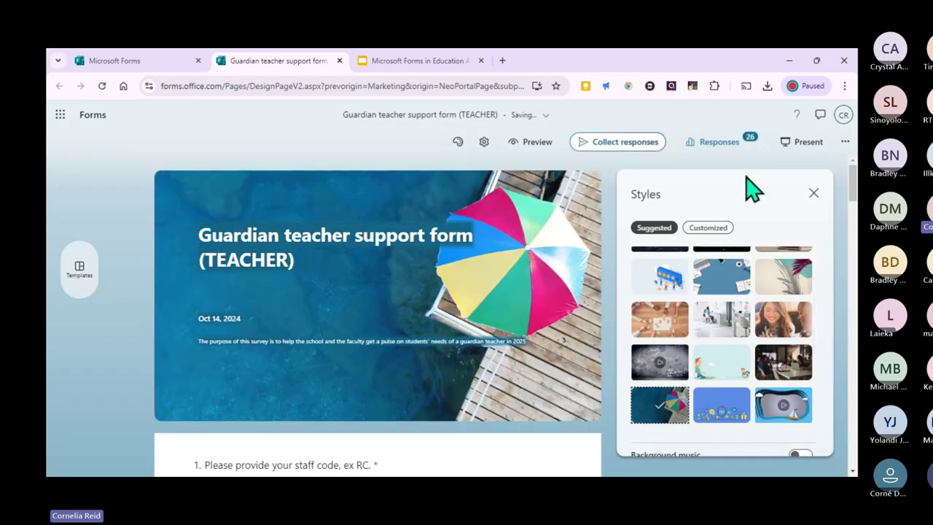
left_click(802, 417)
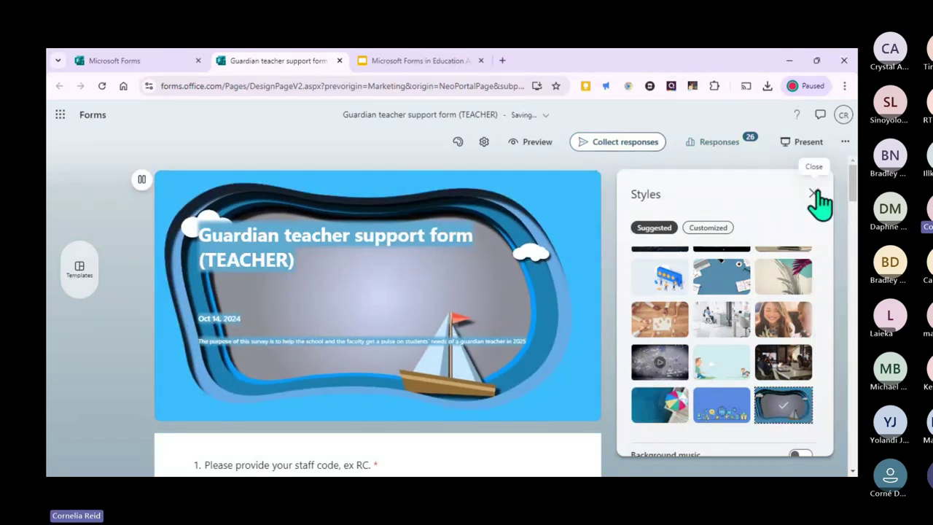
left_click(709, 229)
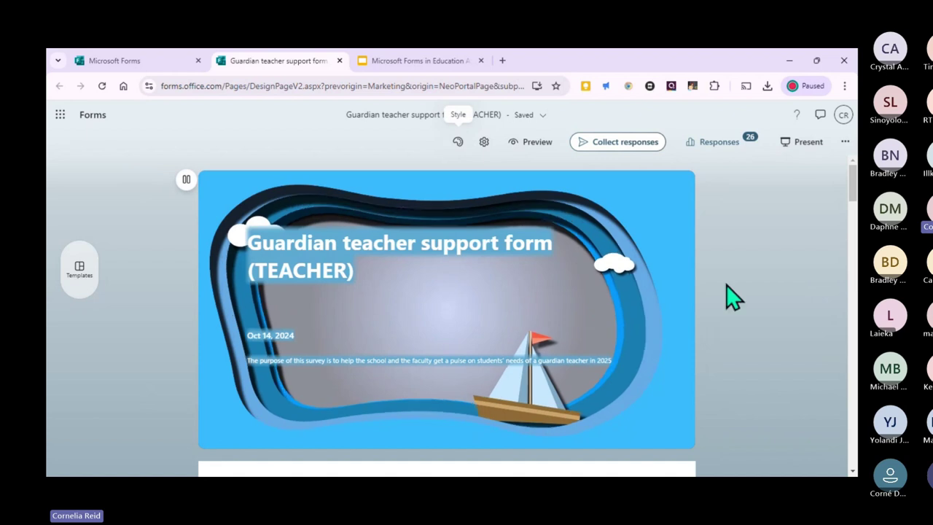
- Examine question 1 about the staff code, opening its editing options and leaving them without changes
scroll(726, 287, "down", 1)
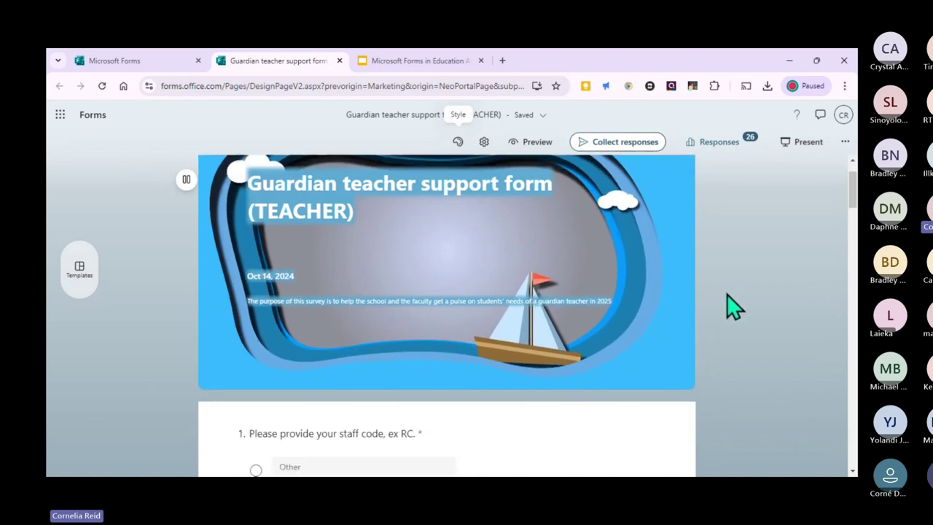
scroll(720, 313, "down", 3)
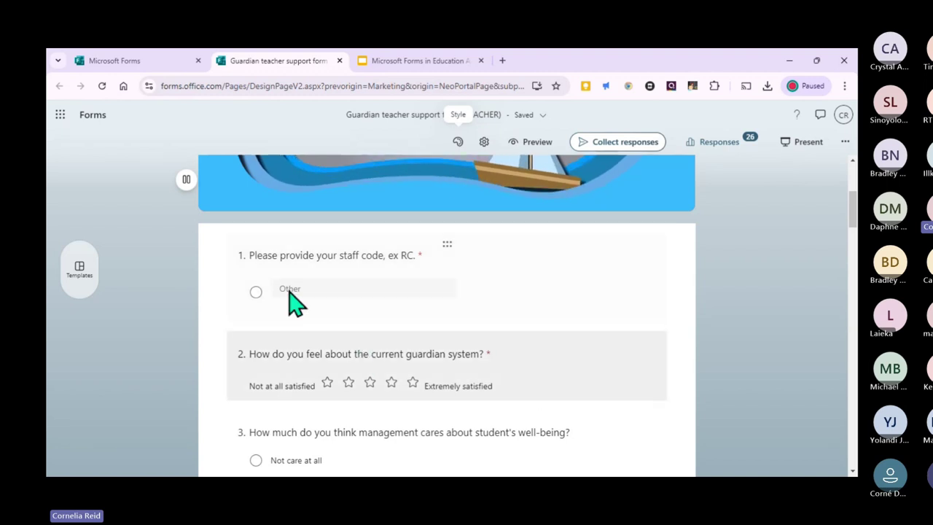
left_click_drag(446, 249, 447, 247)
left_click(270, 271)
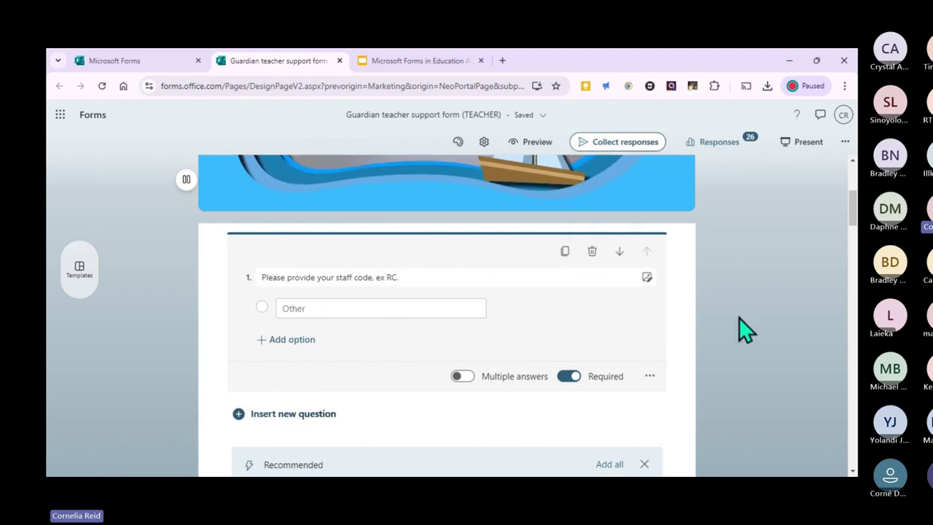
left_click(699, 332)
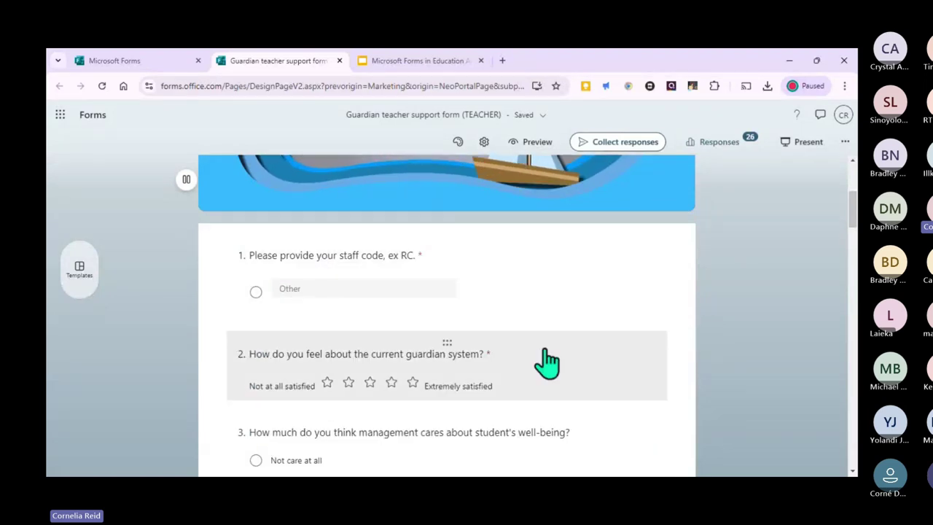
- Review questions 2 to 5, including the star rating, choice and long-answer questions, and open the task rating grid's editing view
scroll(547, 365, "down", 1)
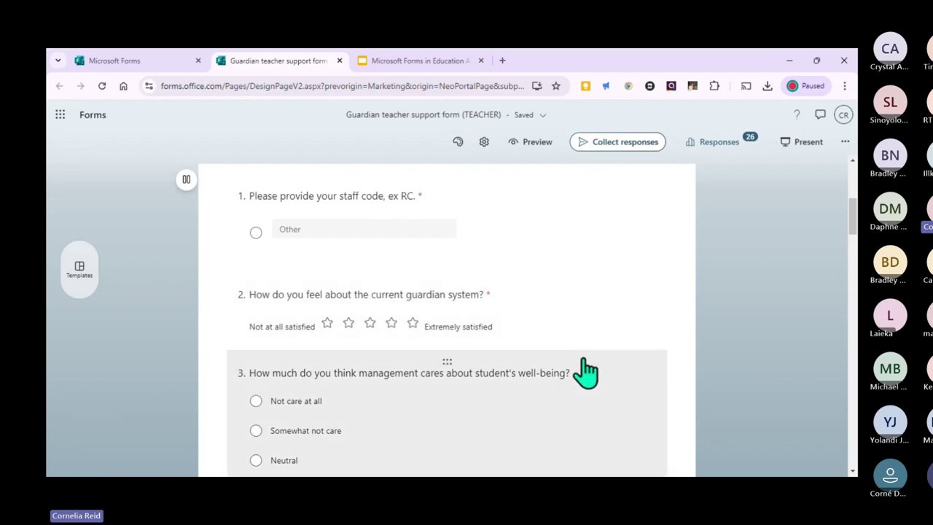
scroll(561, 408, "down", 3)
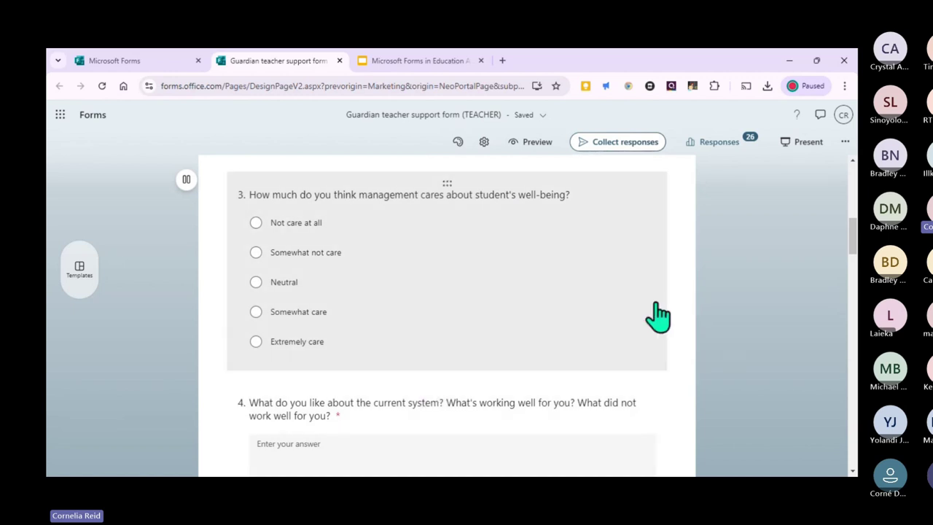
scroll(656, 319, "down", 1)
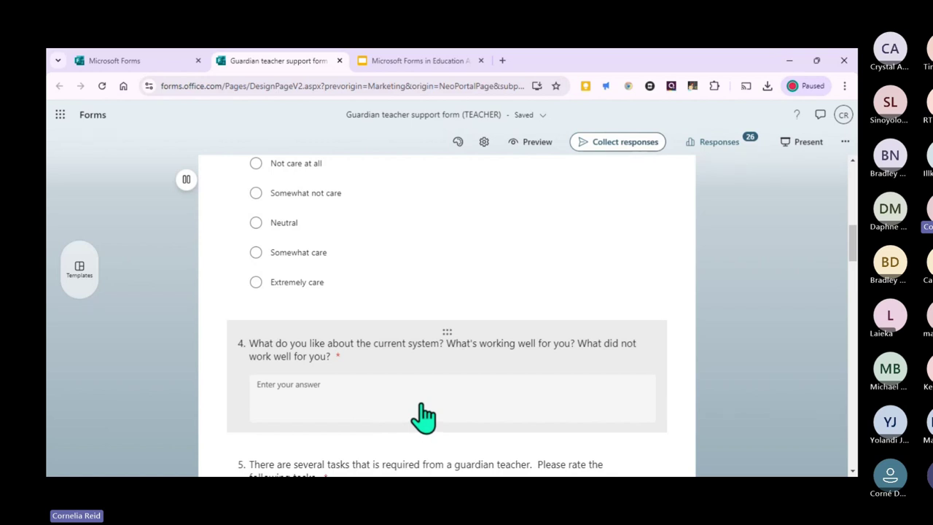
scroll(519, 425, "down", 2)
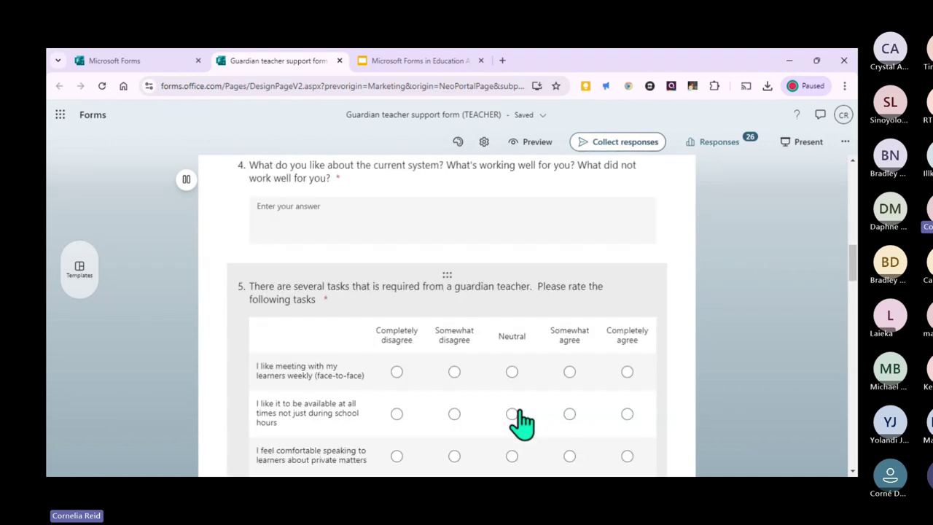
scroll(422, 394, "down", 1)
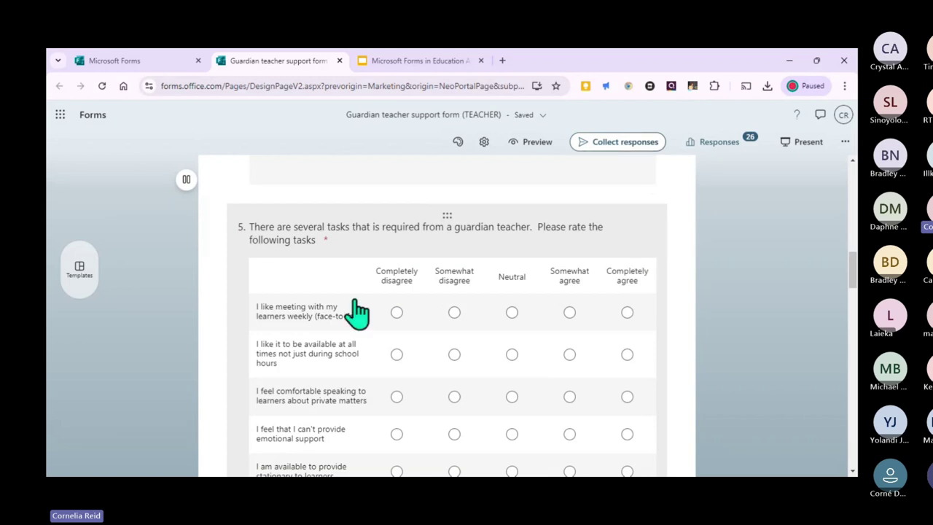
scroll(219, 308, "down", 1)
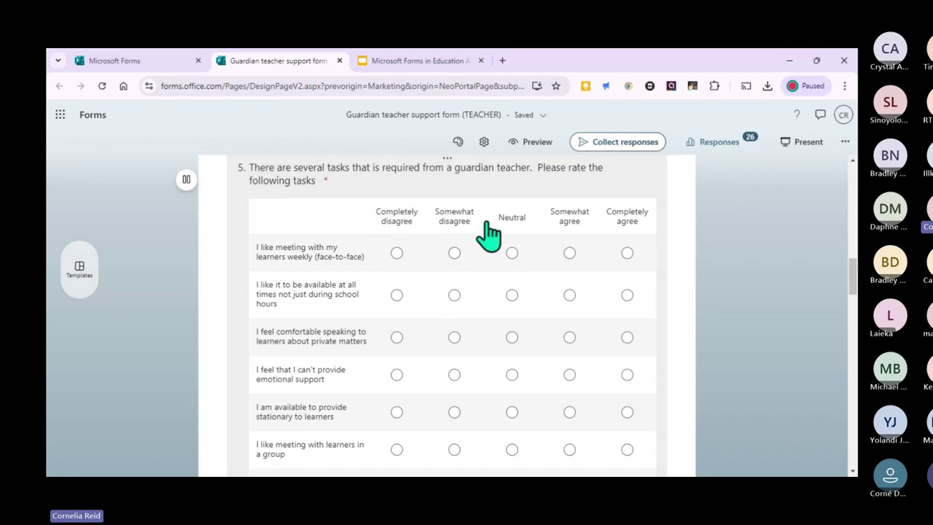
left_click(358, 199)
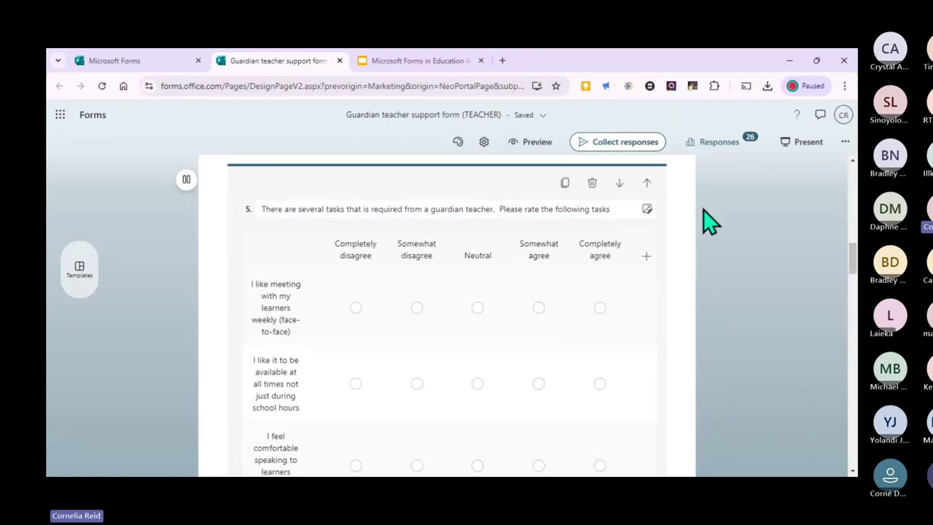
left_click(703, 293)
- Look through the rest of the rating grid and questions 6 to 11 of the form
scroll(703, 298, "down", 2)
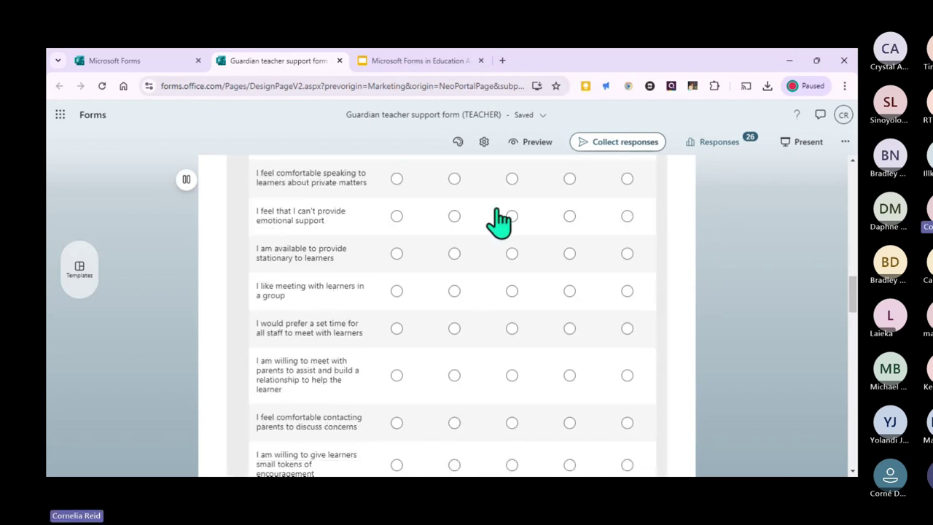
scroll(497, 215, "down", 3)
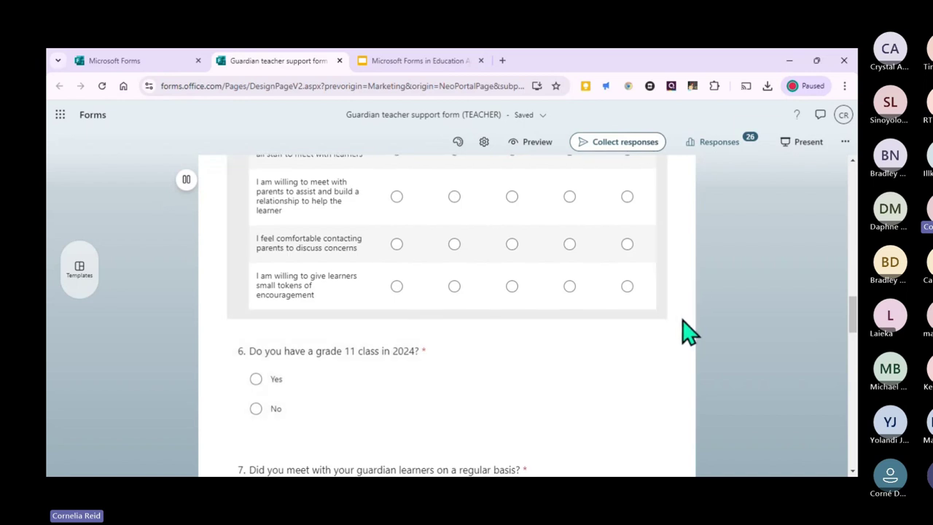
scroll(493, 345, "down", 2)
scroll(619, 354, "down", 3)
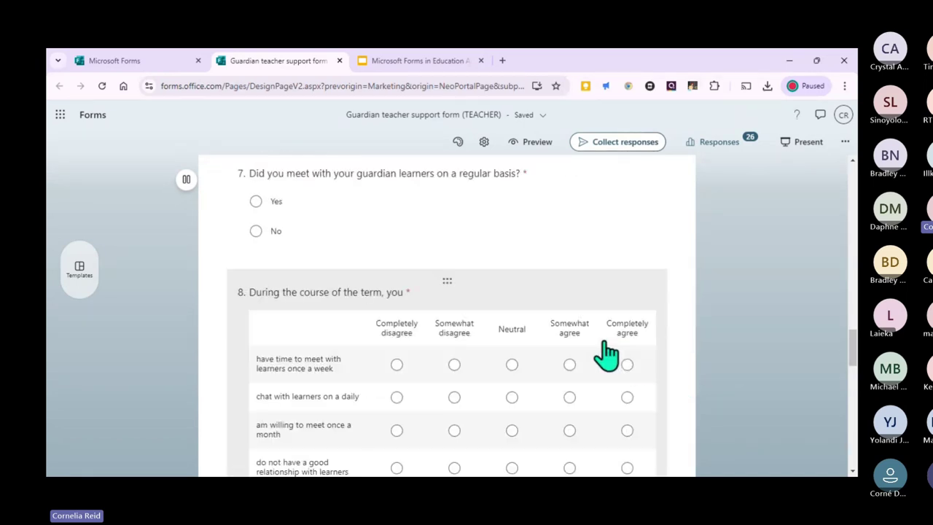
scroll(636, 342, "down", 5)
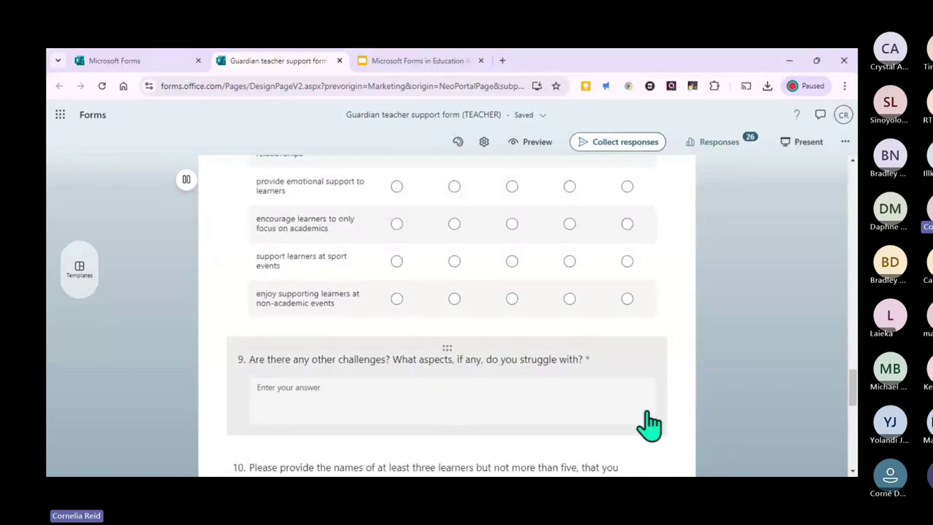
scroll(649, 425, "down", 2)
scroll(649, 427, "down", 1)
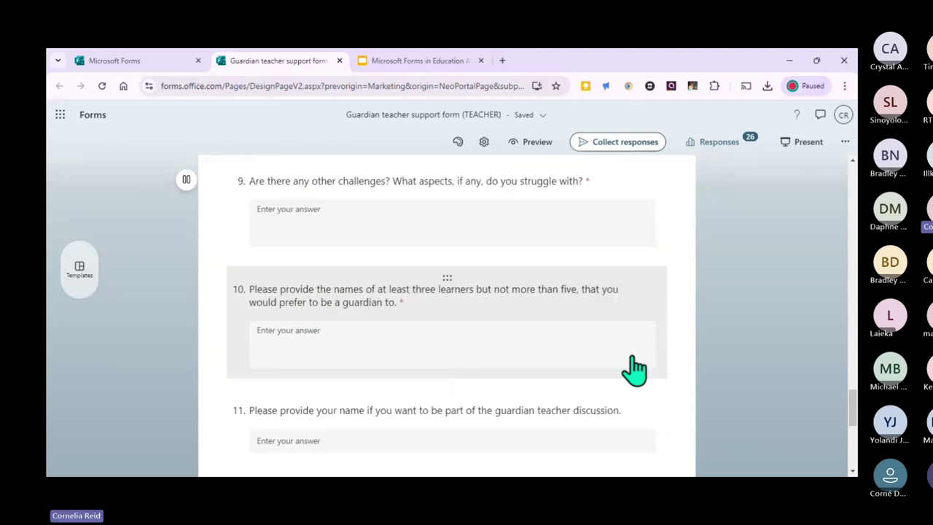
scroll(648, 370, "down", 2)
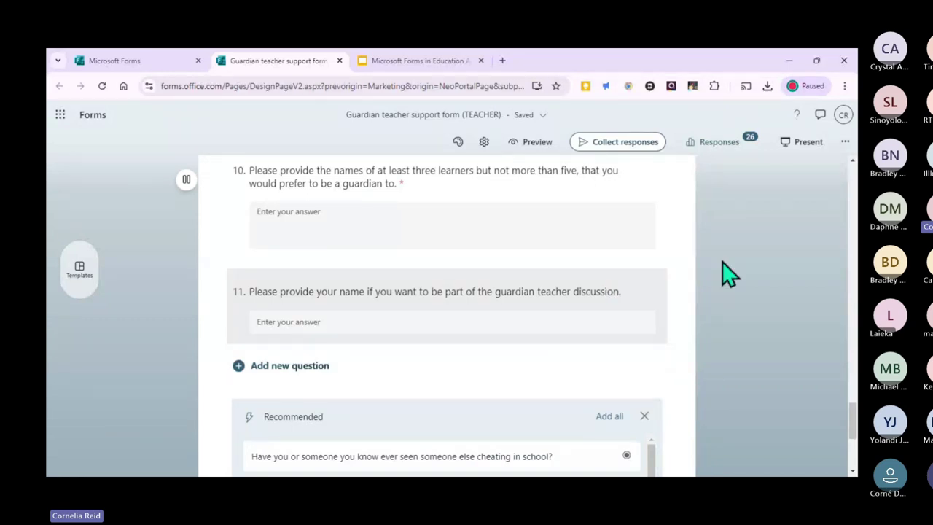
- View question 11 and the recommended questions at the end of the form
scroll(692, 276, "down", 2)
scroll(527, 250, "up", 1)
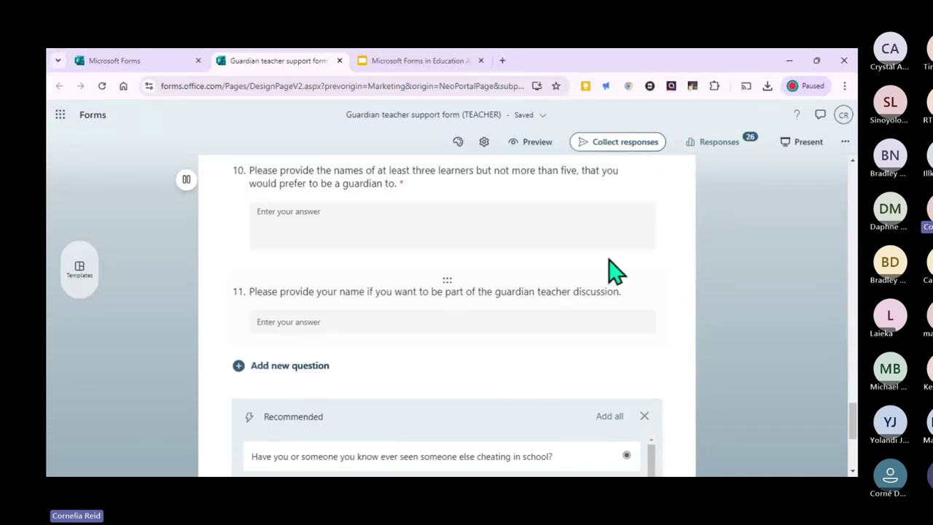
scroll(648, 254, "down", 2)
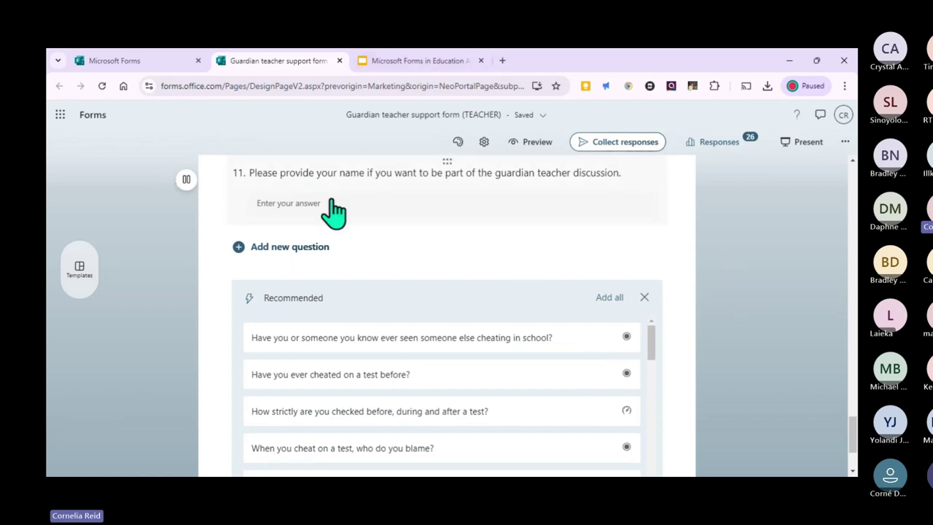
scroll(387, 235, "down", 3)
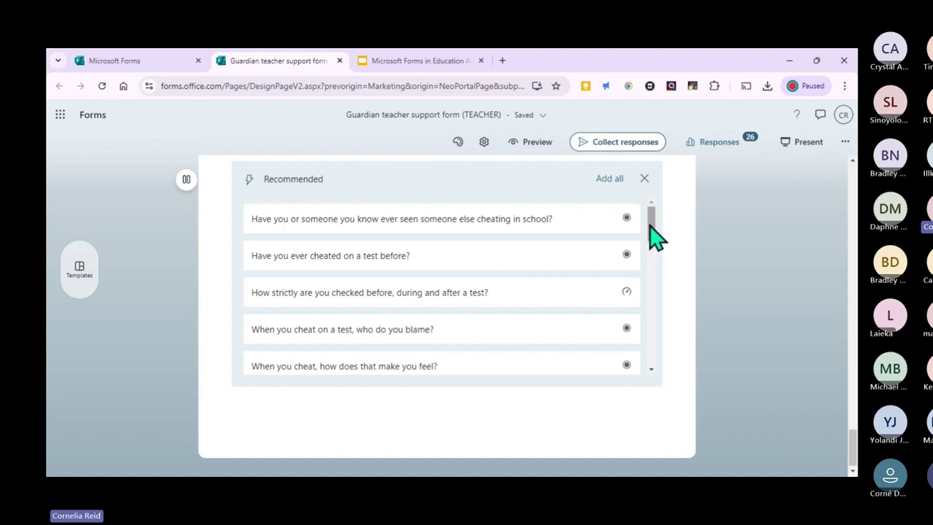
- Look through the full list of recommended questions below question 11, then dismiss the suggestions without adding any
left_click_drag(652, 223, 651, 246)
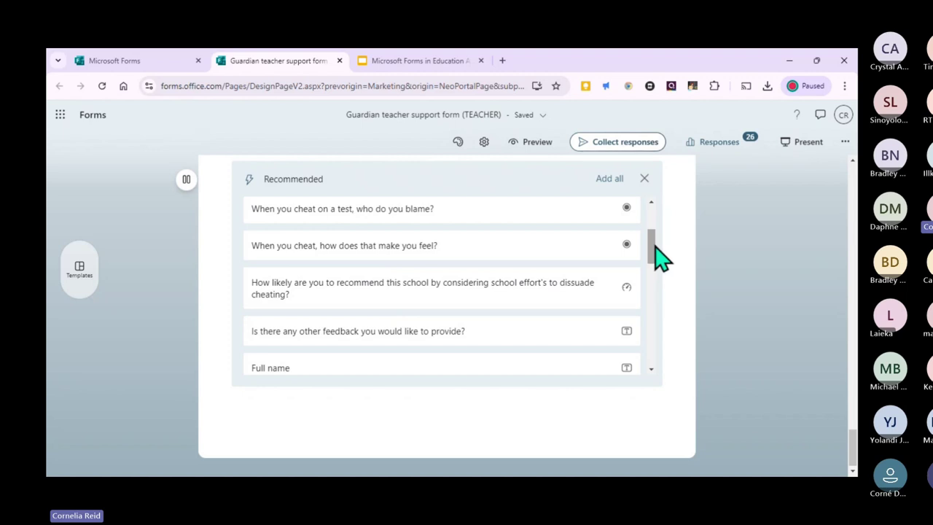
left_click_drag(654, 246, 651, 356)
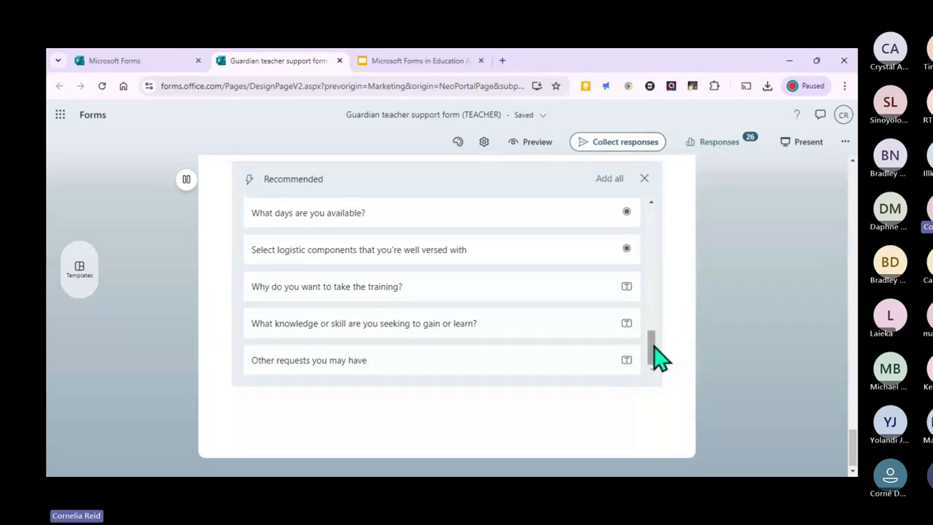
left_click_drag(654, 347, 652, 321)
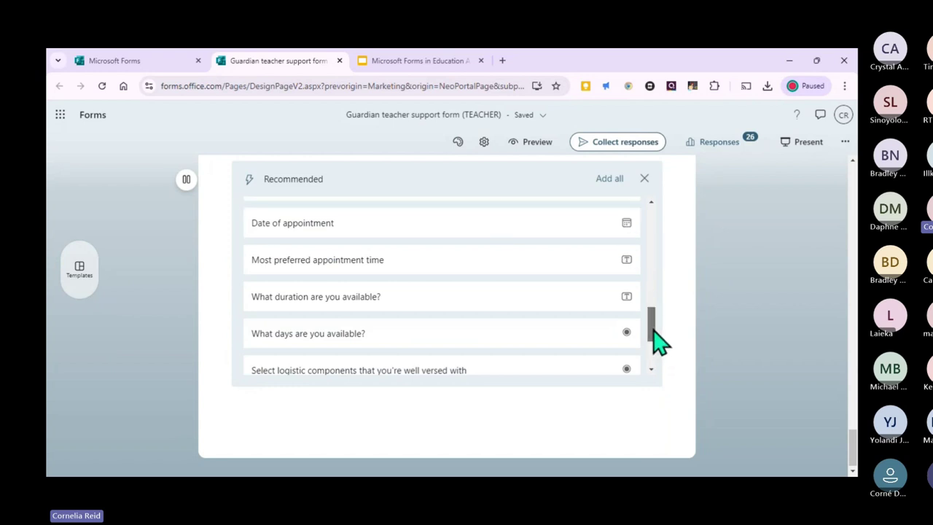
left_click_drag(653, 330, 662, 217)
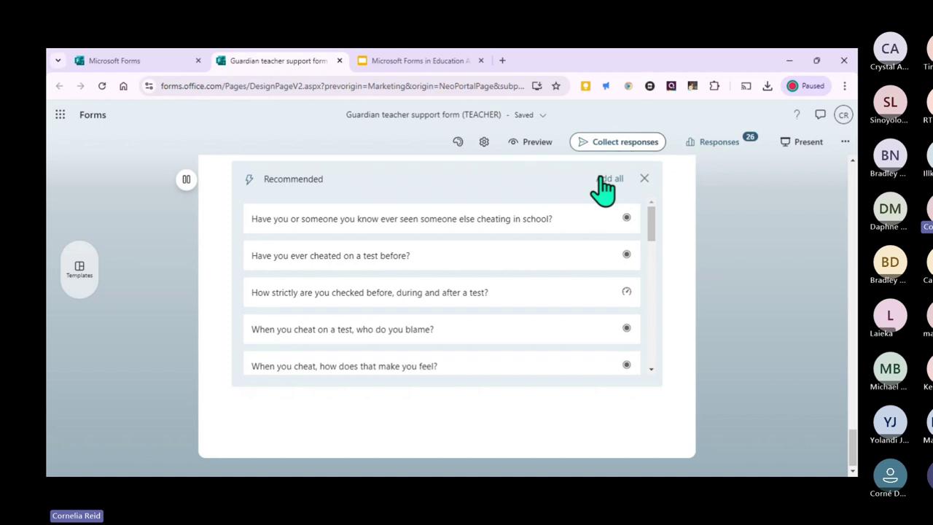
left_click(644, 178)
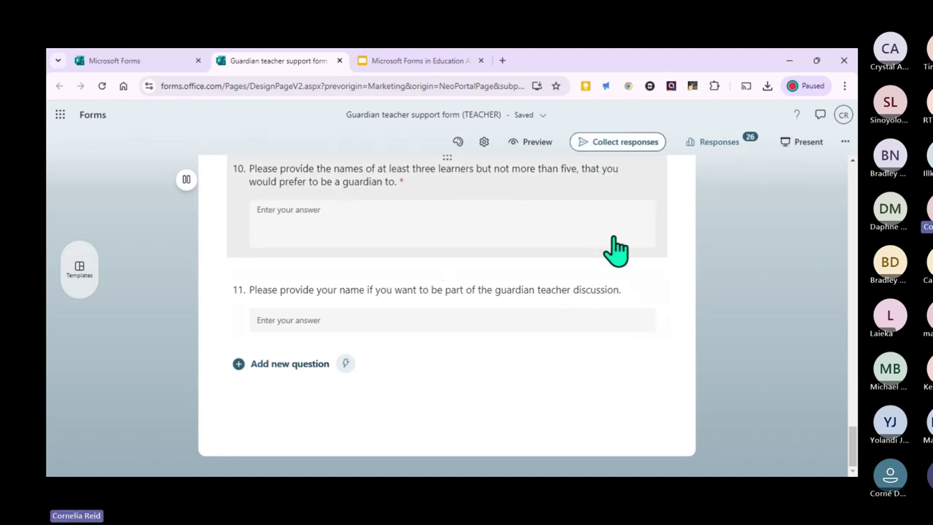
- Open the response collection options and compare the specific-people and school-only audiences, finishing with Anyone can respond selected
left_click(612, 156)
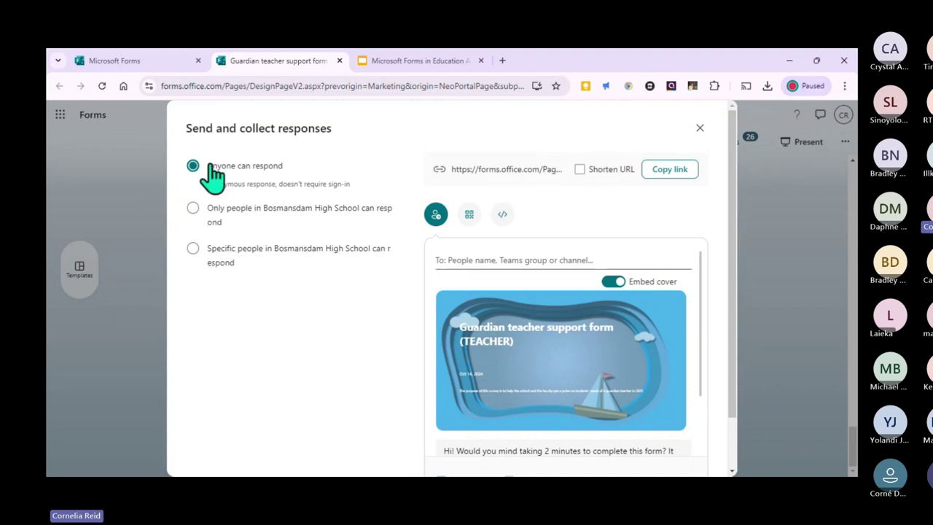
left_click(193, 251)
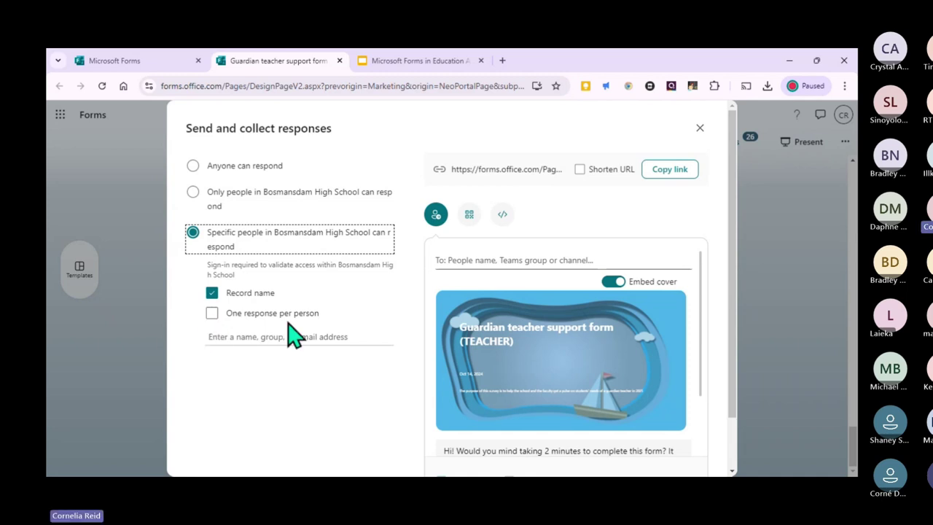
left_click(194, 194)
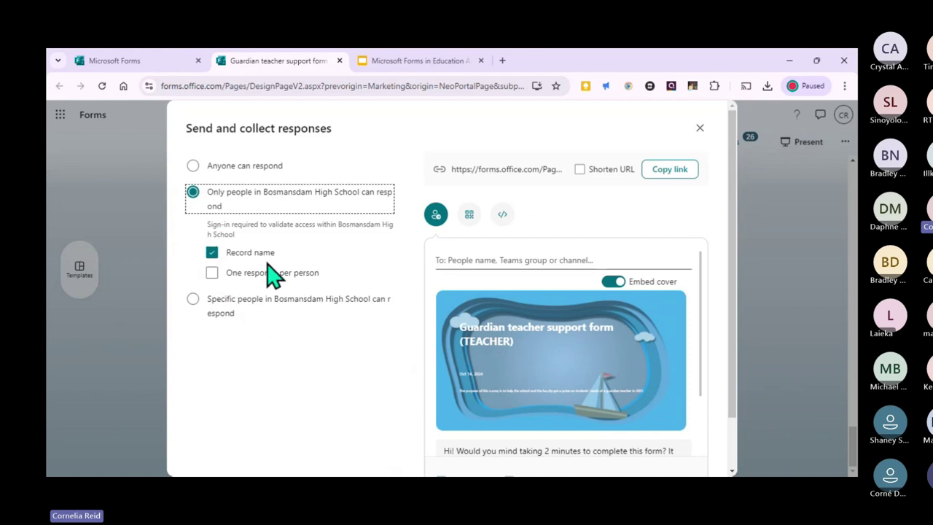
left_click(191, 167)
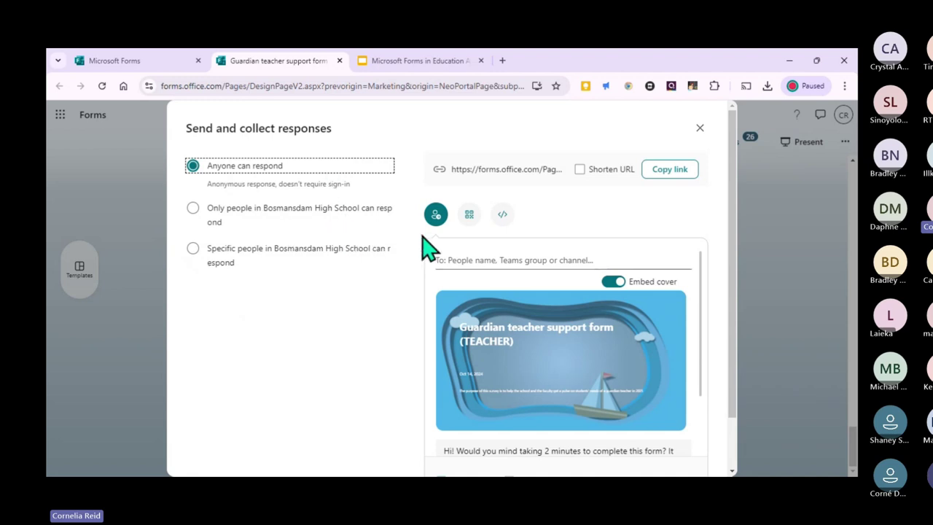
- Examine the ways to distribute the form: the invitation's recipient suggestions, the QR code and the webpage embed code
left_click(481, 260)
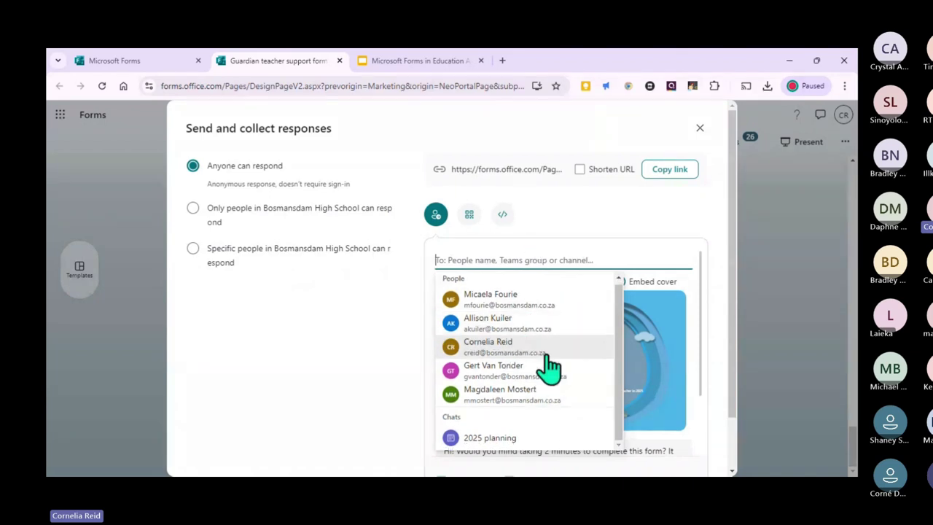
left_click(542, 226)
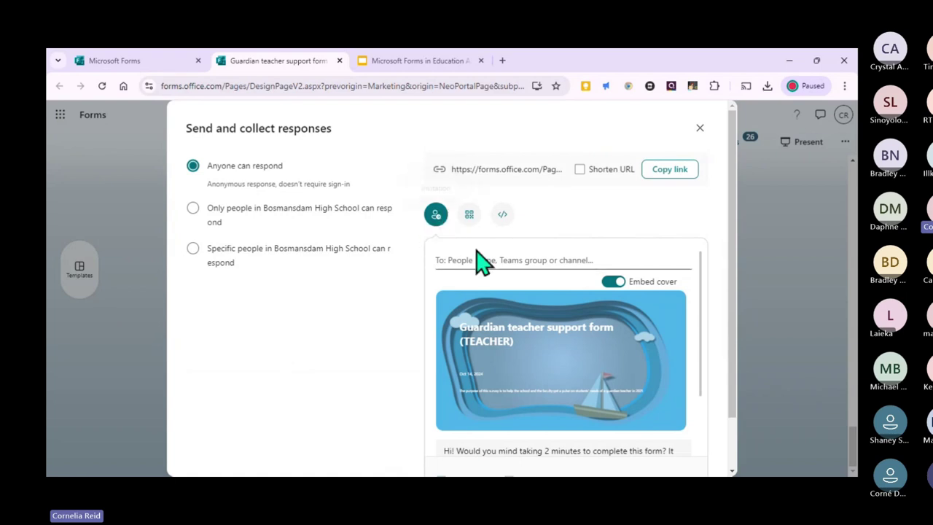
scroll(592, 229, "down", 2)
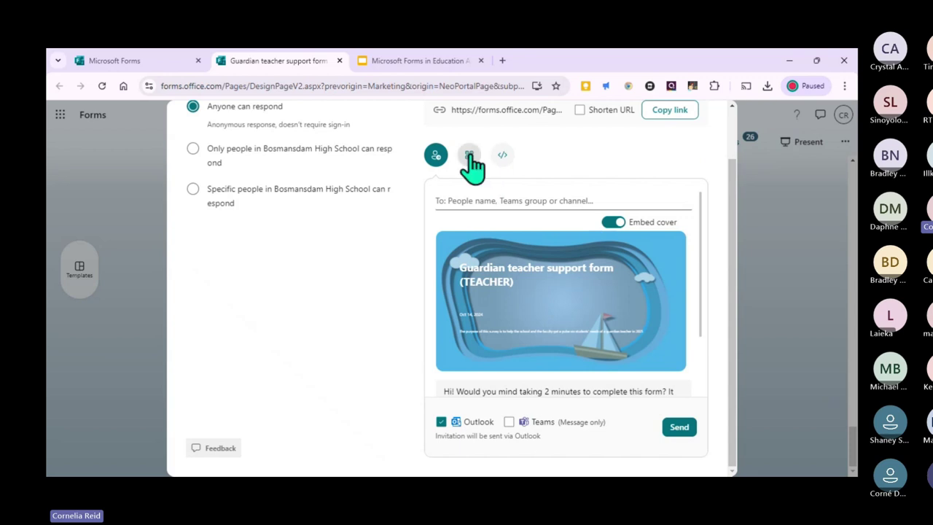
left_click(470, 156)
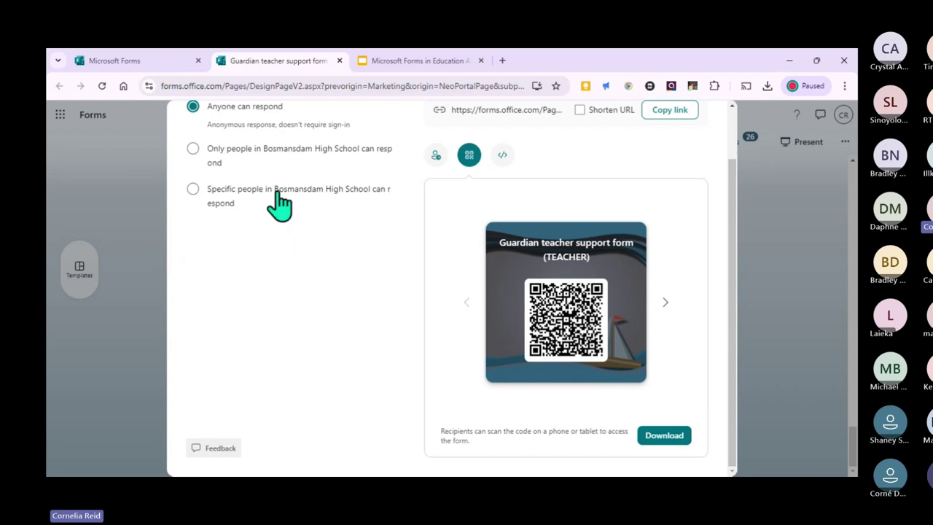
left_click(503, 157)
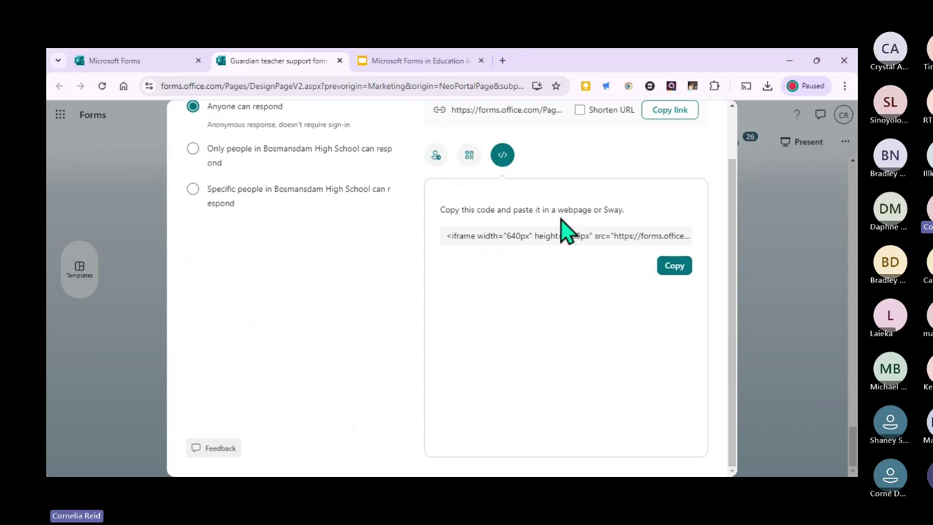
scroll(565, 230, "up", 1)
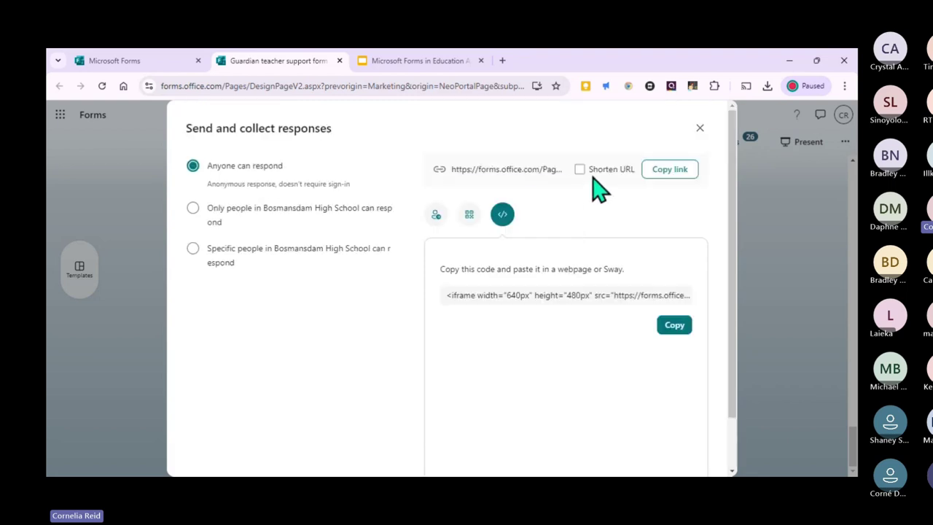
- Shorten the form's response URL, copy the link and close the sharing dialog
left_click(527, 169)
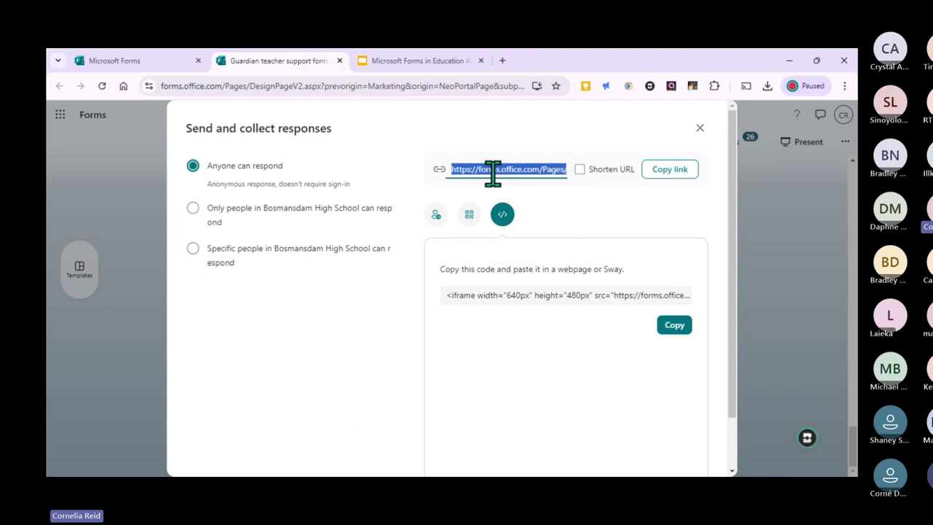
left_click(580, 170)
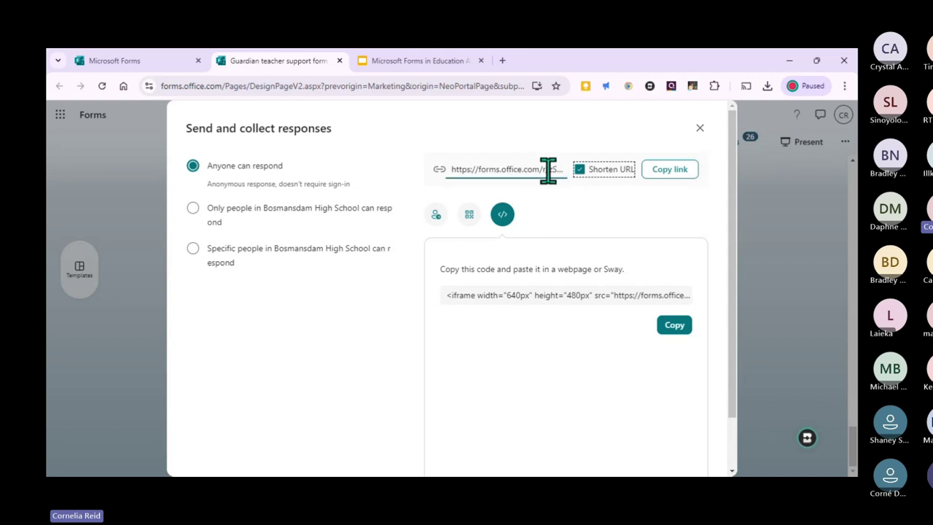
left_click(666, 175)
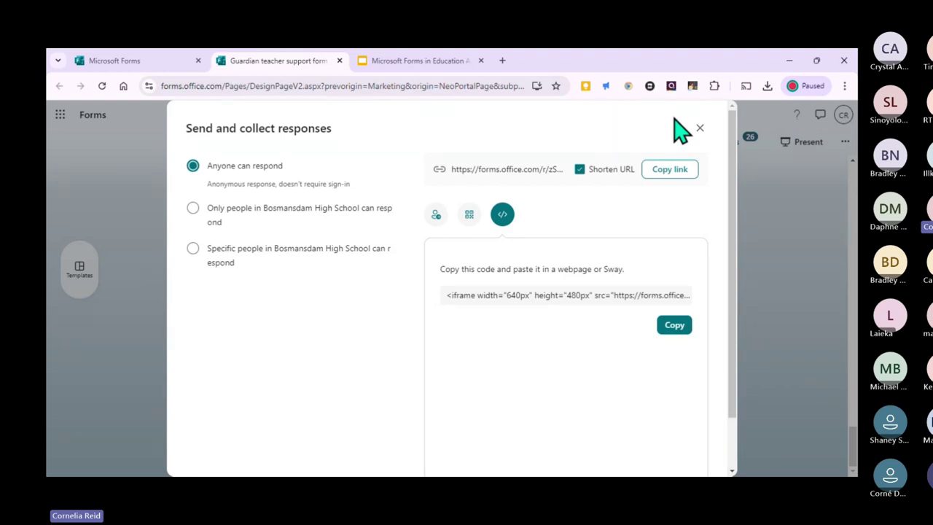
left_click(699, 129)
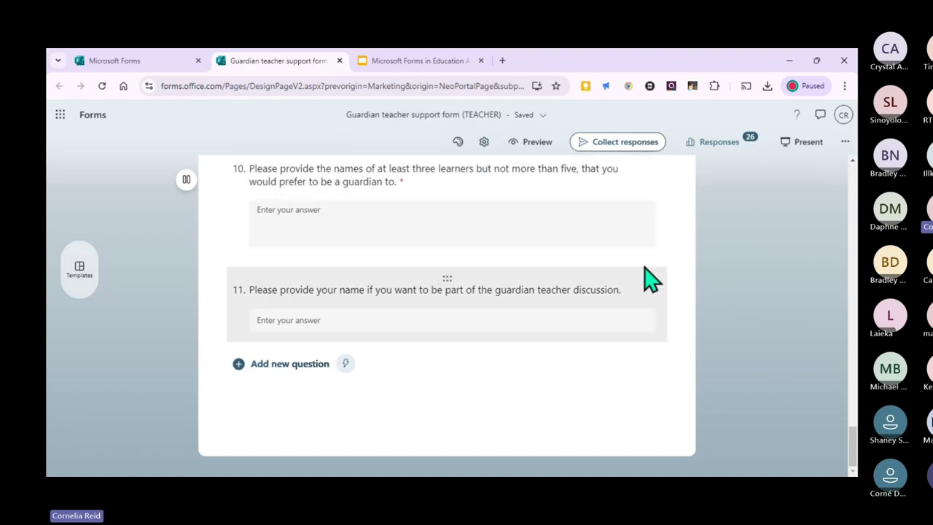
- Open the form's responses, continue to the synced workbook in Excel for the web, and look through the answer rows
left_click(713, 146)
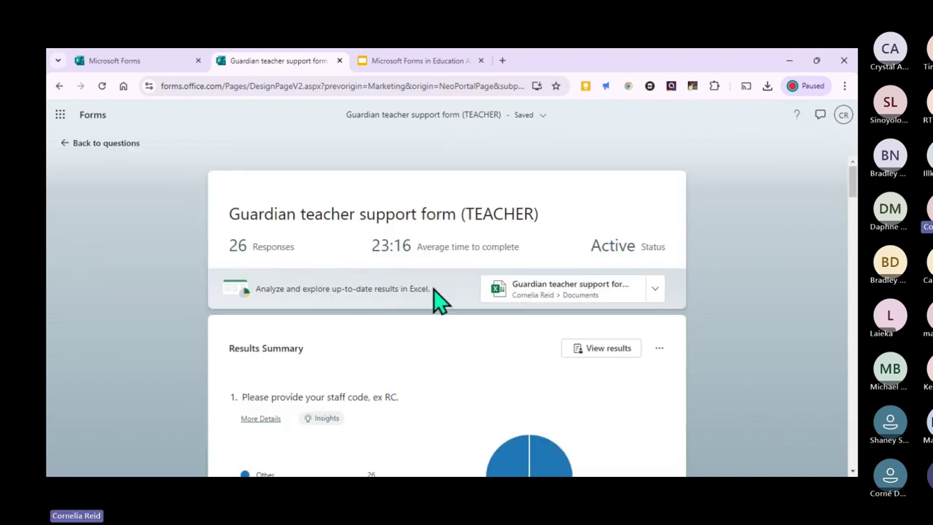
scroll(396, 337, "down", 1)
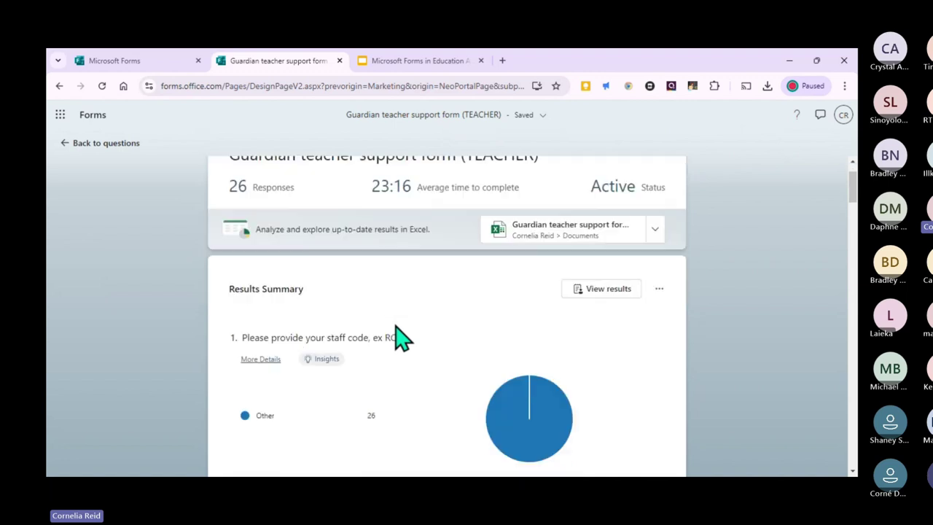
left_click(558, 240)
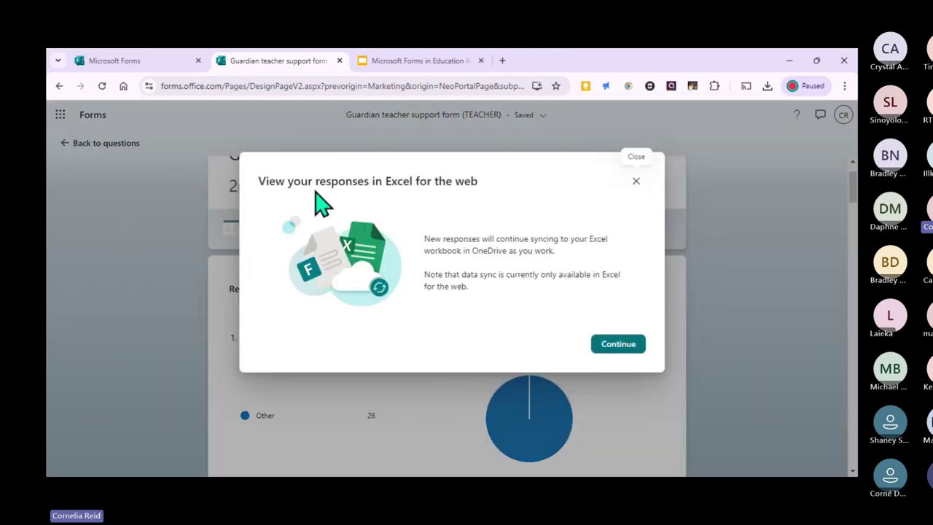
left_click(616, 347)
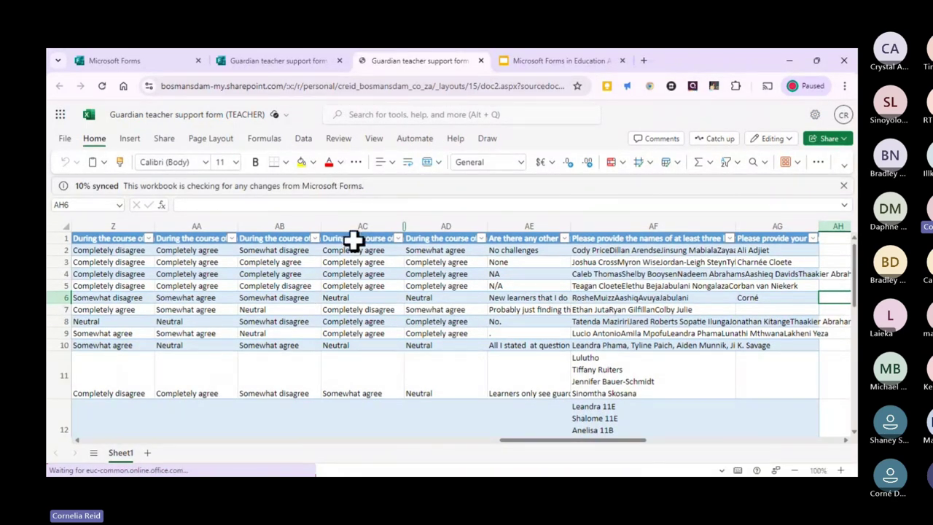
scroll(510, 313, "down", 5)
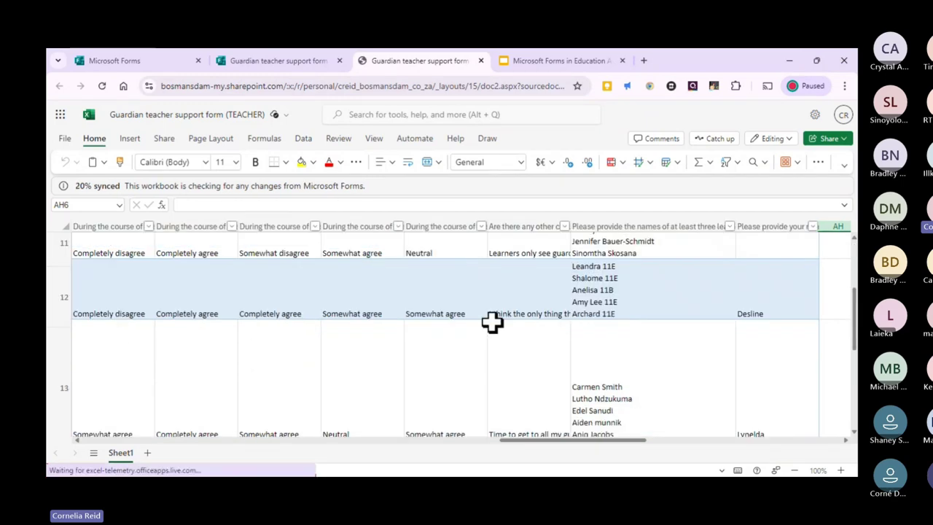
scroll(485, 327, "up", 5)
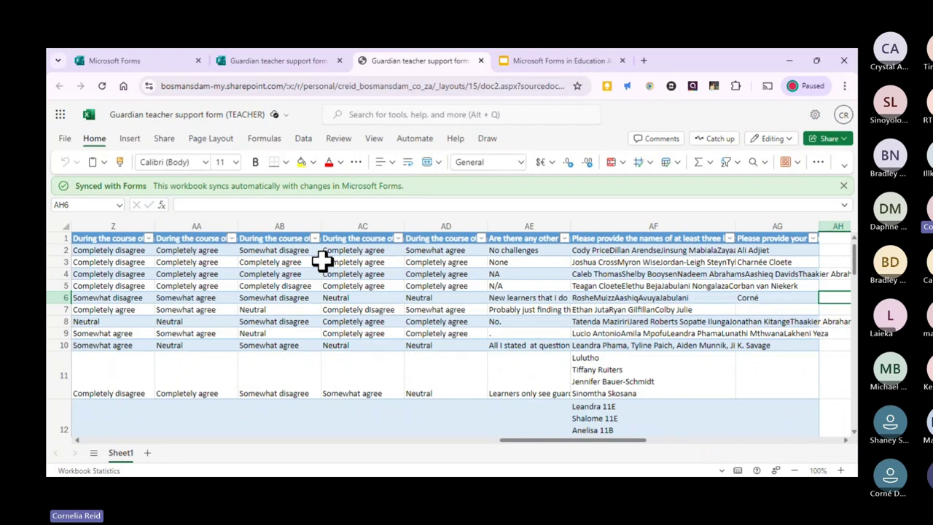
- Switch back to the form's results in Microsoft Forms and review the summary charts for questions 1 to 3
left_click(310, 62)
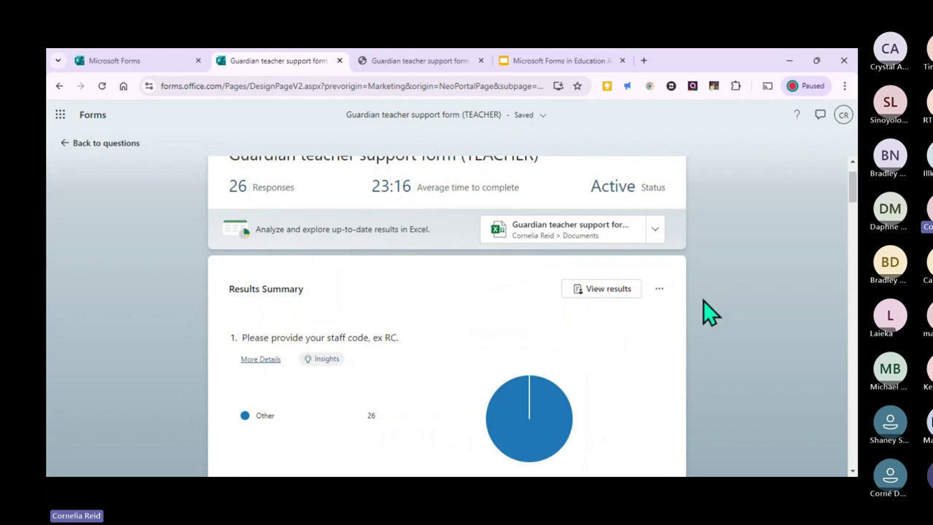
scroll(709, 312, "down", 1)
scroll(703, 300, "down", 1)
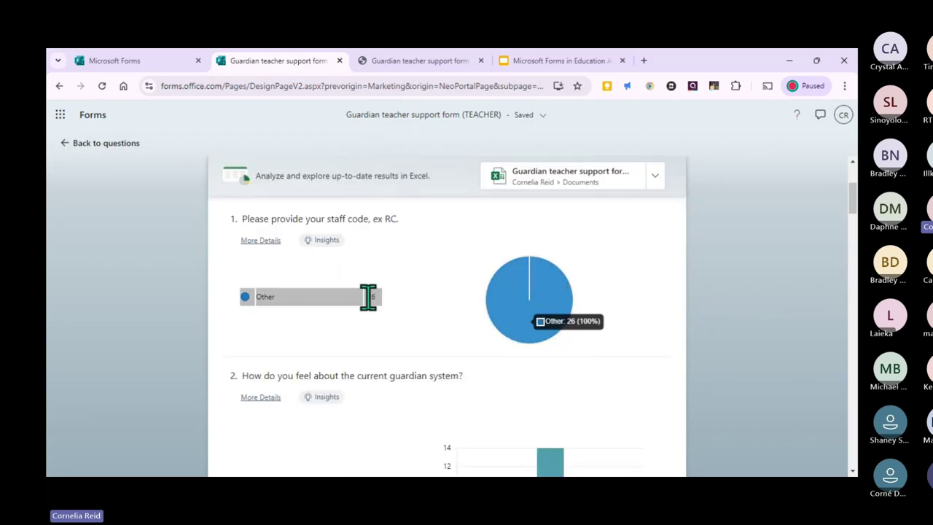
scroll(525, 340, "down", 3)
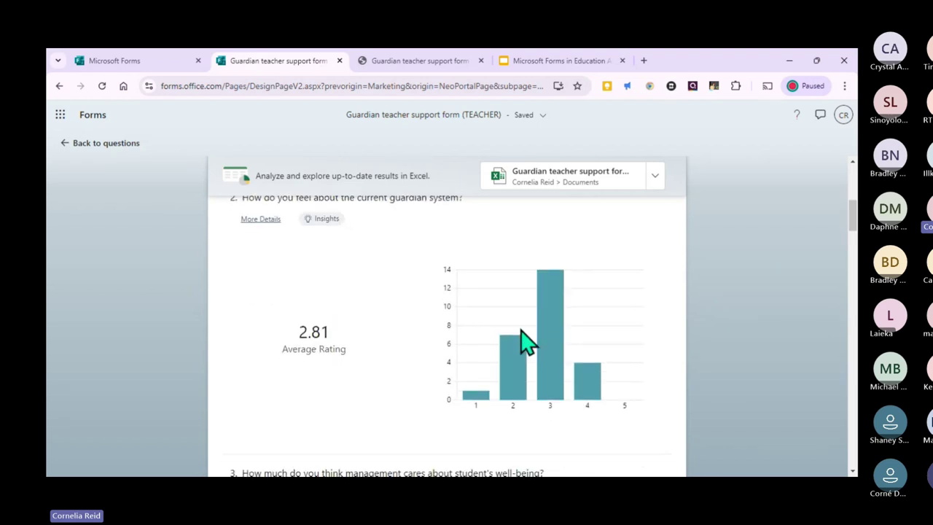
scroll(523, 343, "up", 1)
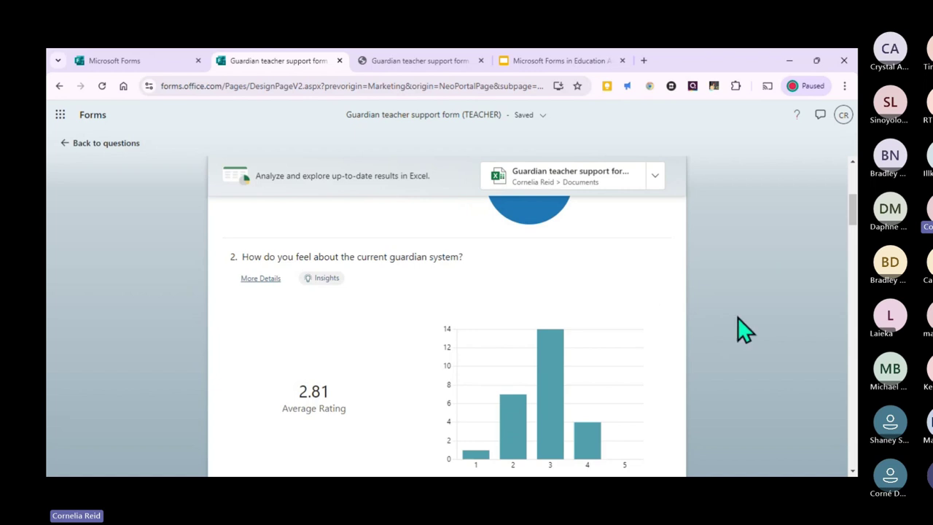
scroll(737, 316, "down", 1)
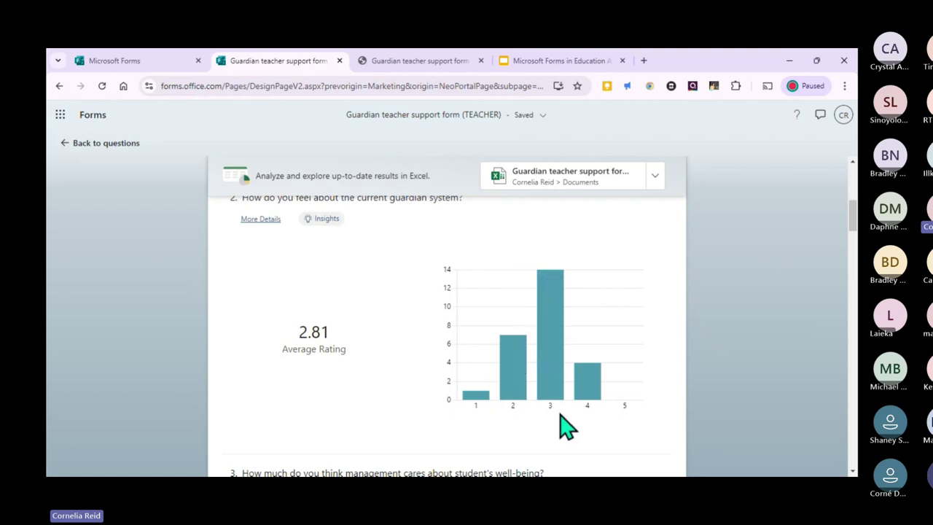
scroll(490, 441, "down", 1)
scroll(490, 441, "down", 3)
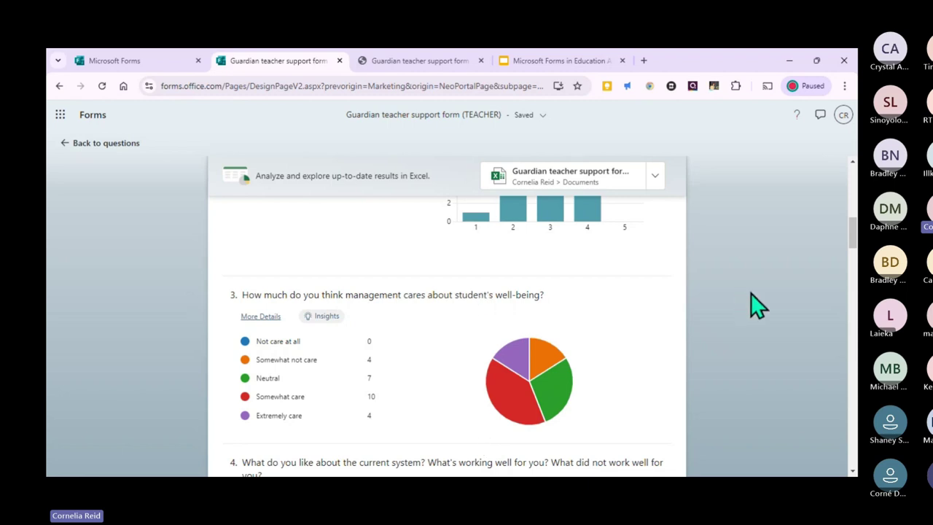
- Examine question 4's latest responses and word cloud, including the cloud's pin and move options and the respondent share behind individual phrases
scroll(750, 295, "down", 2)
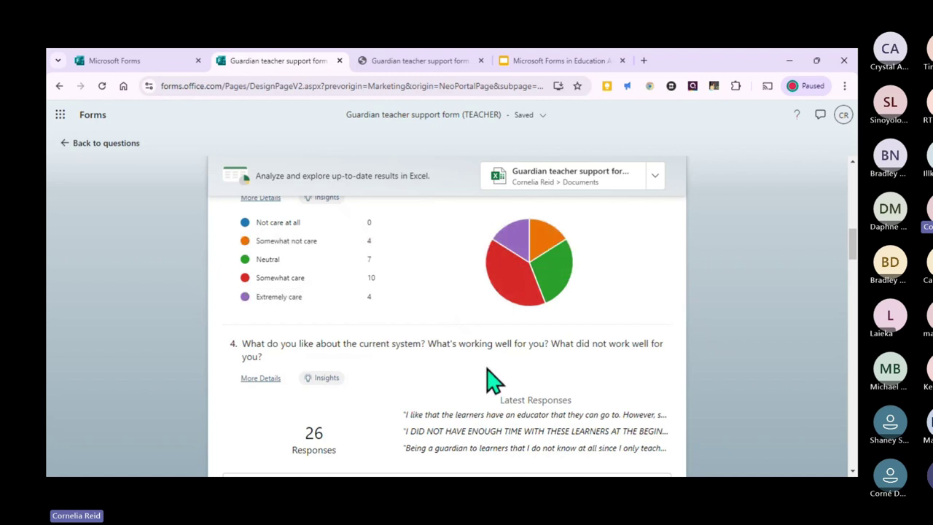
scroll(485, 375, "down", 1)
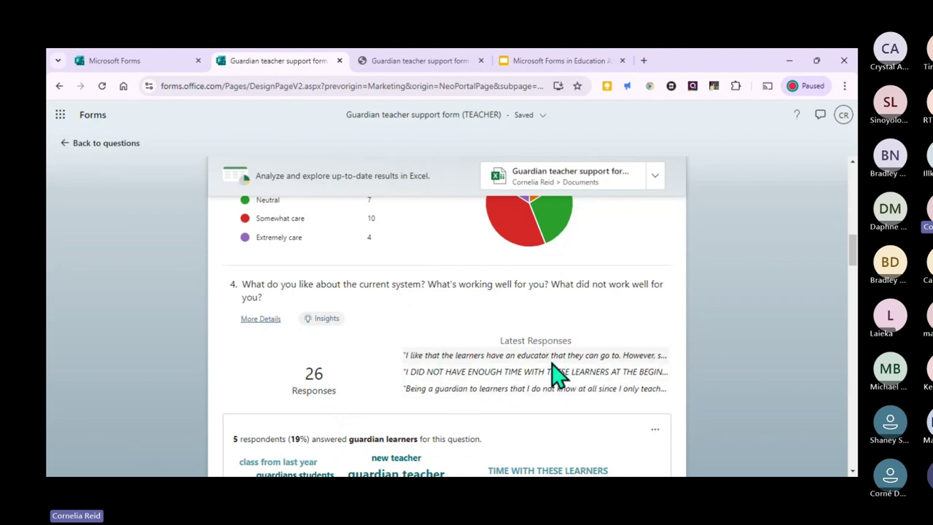
scroll(557, 375, "down", 1)
scroll(555, 375, "down", 2)
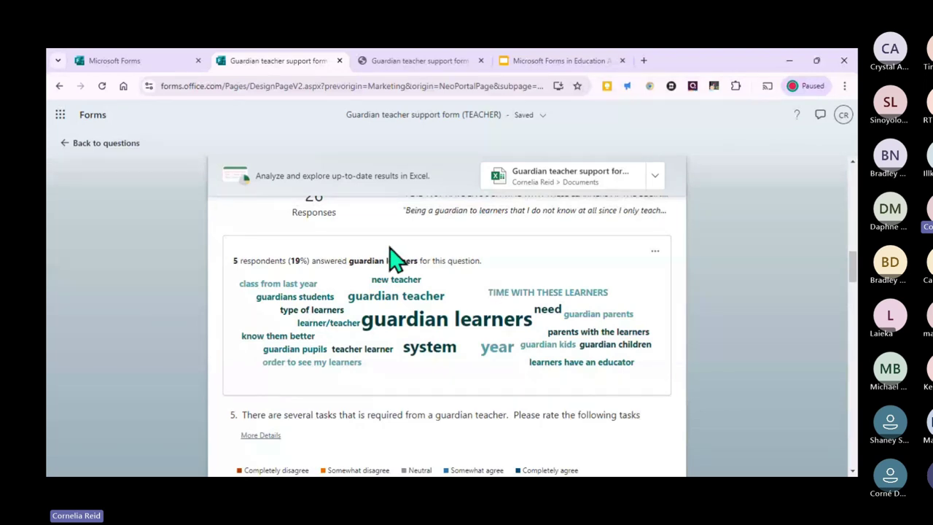
left_click(655, 253)
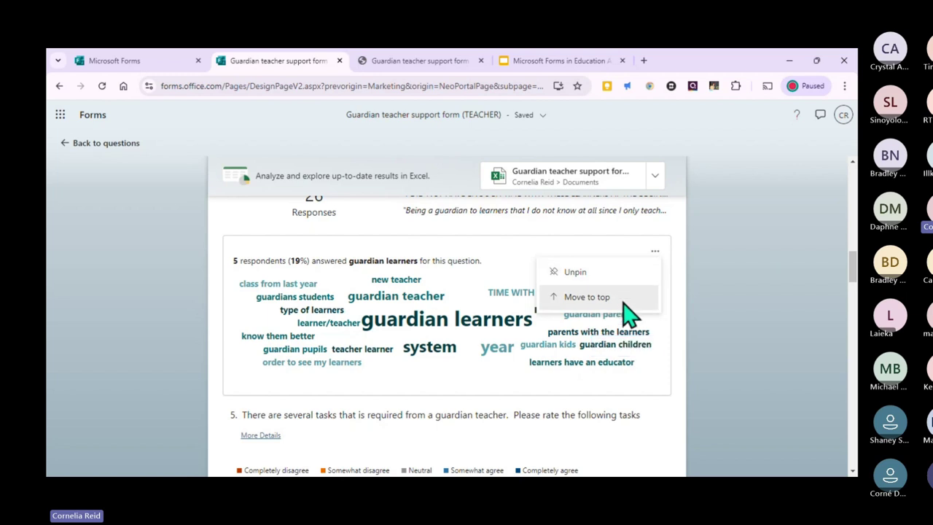
left_click(672, 310)
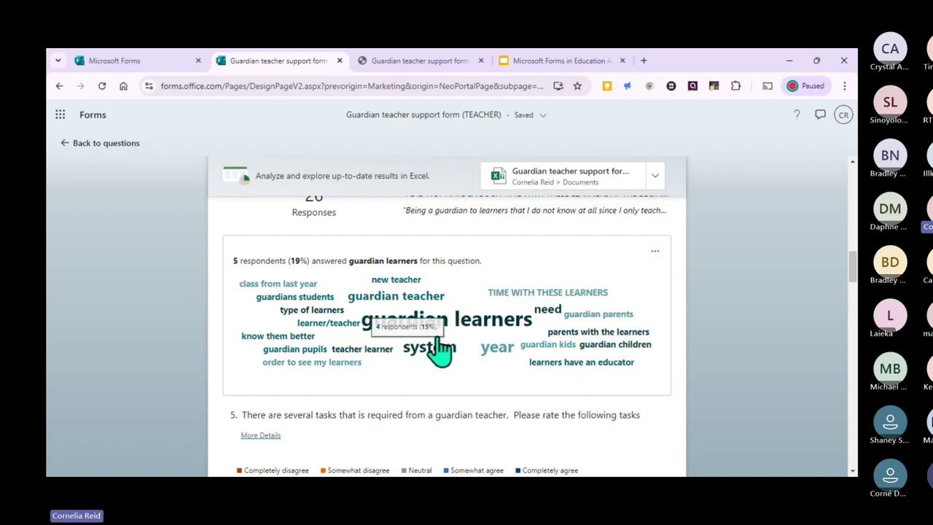
mouse_move(450, 320)
mouse_move(430, 296)
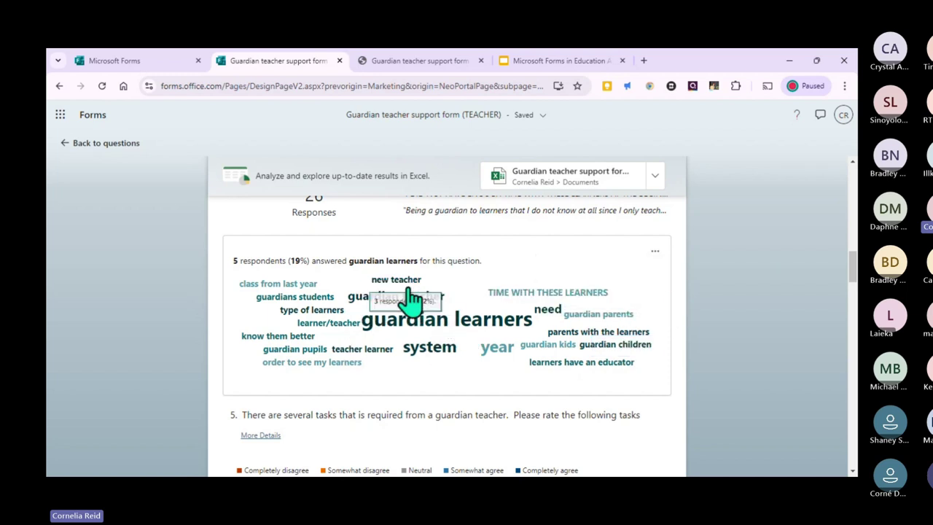
mouse_move(398, 290)
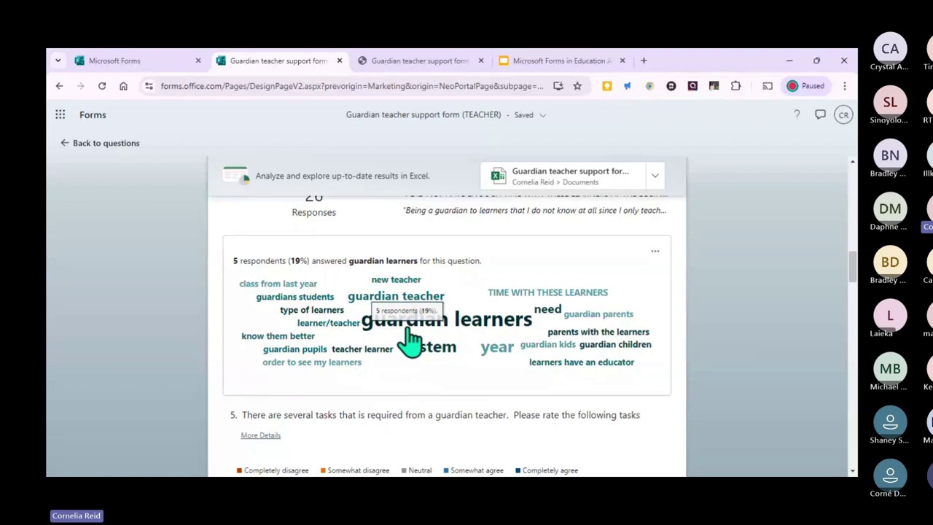
- Review the results of questions 5 to 11, covering the rating charts, pie charts, latest responses and word clouds
scroll(410, 338, "down", 3)
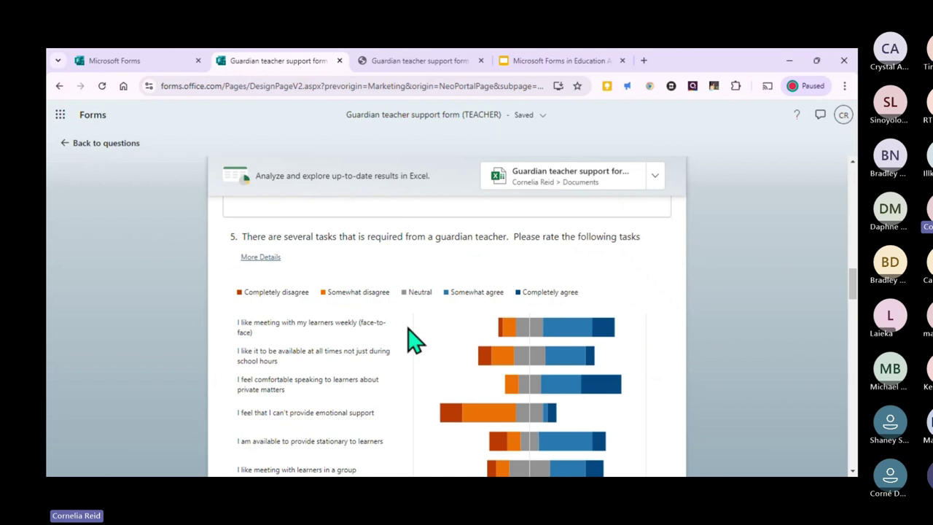
scroll(410, 339, "down", 1)
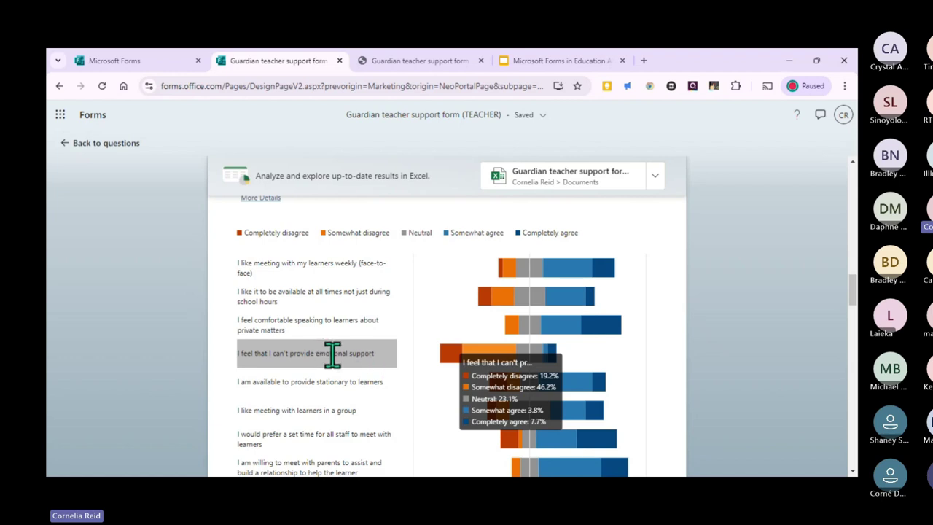
scroll(444, 370, "down", 5)
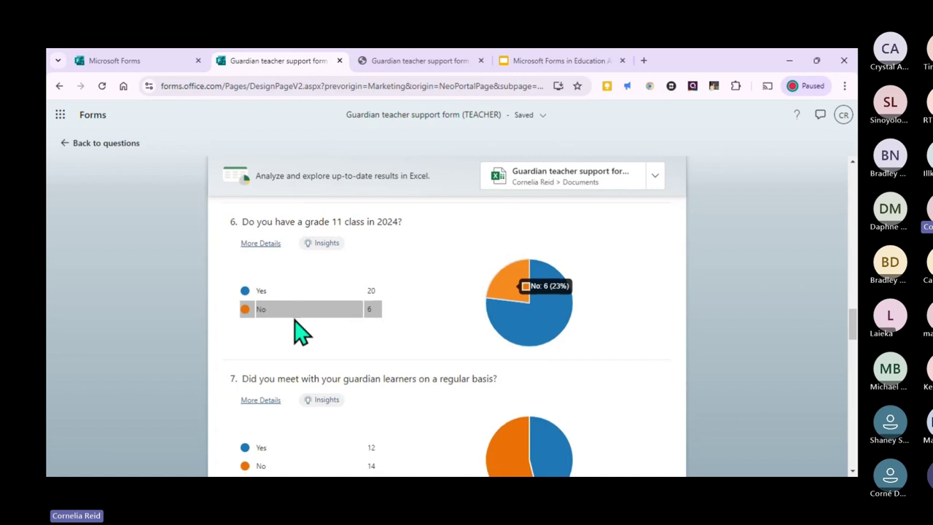
scroll(292, 318, "down", 4)
scroll(292, 317, "down", 8)
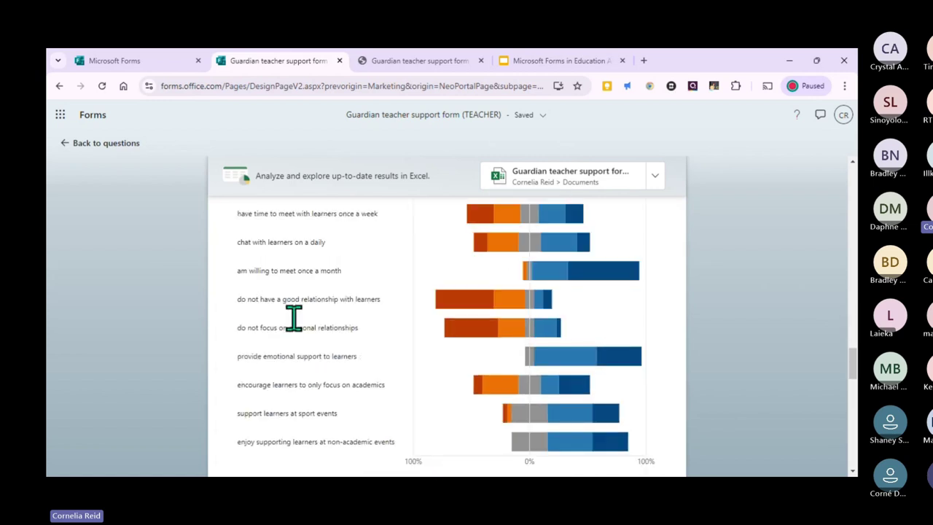
scroll(292, 318, "down", 2)
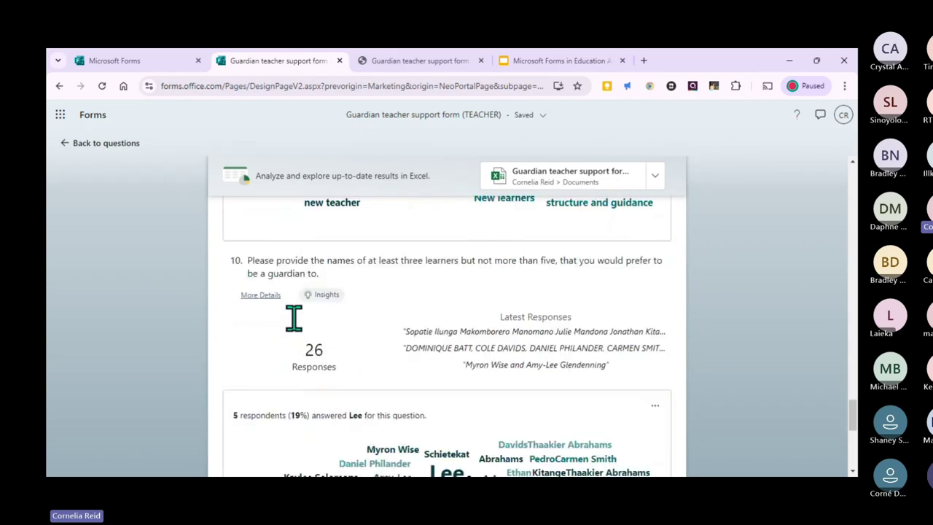
scroll(302, 335, "down", 1)
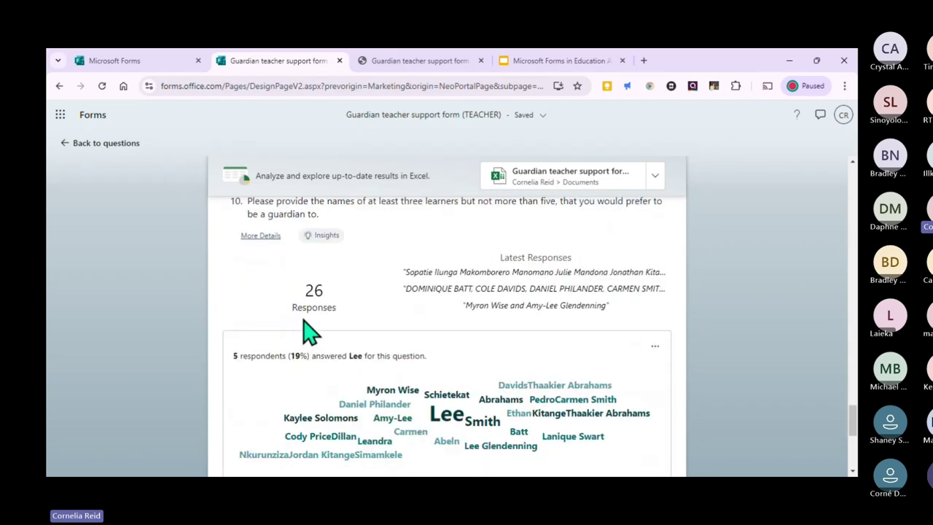
scroll(352, 333, "up", 2)
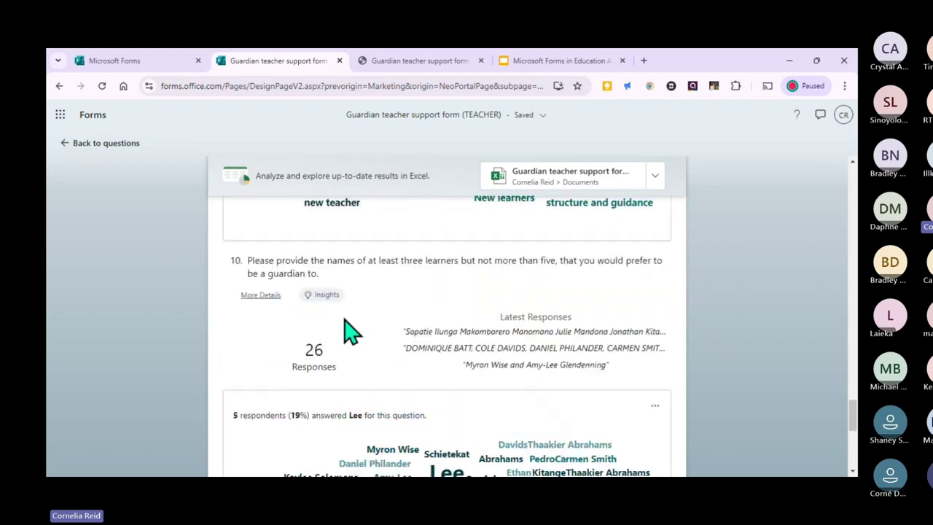
scroll(351, 332, "down", 6)
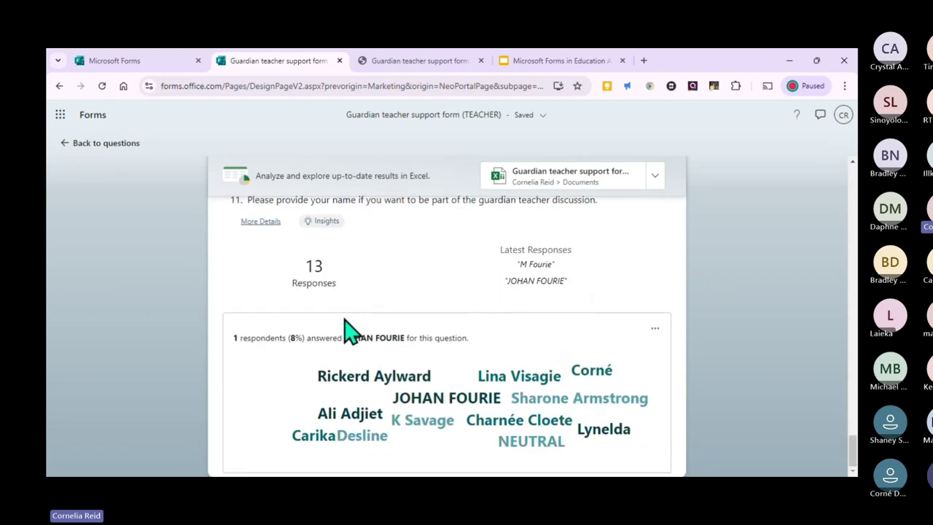
scroll(291, 301, "up", 1)
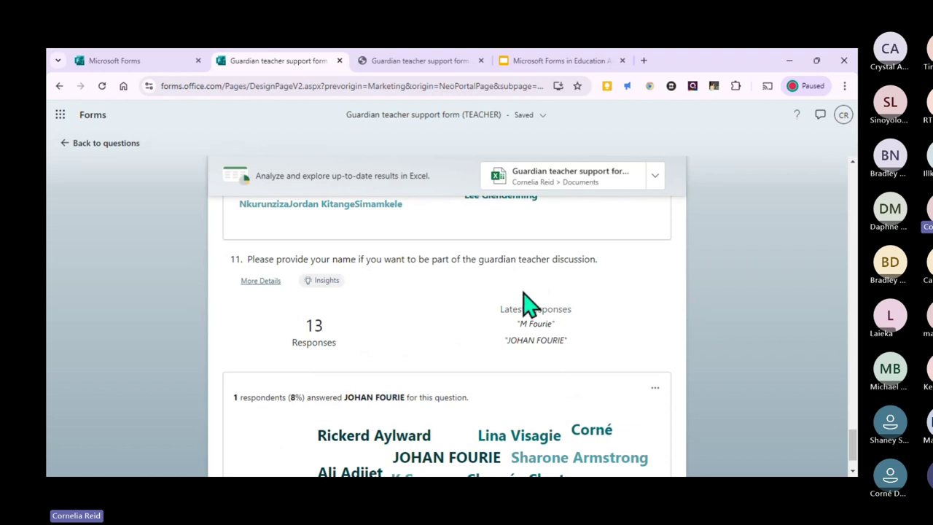
scroll(502, 264, "down", 1)
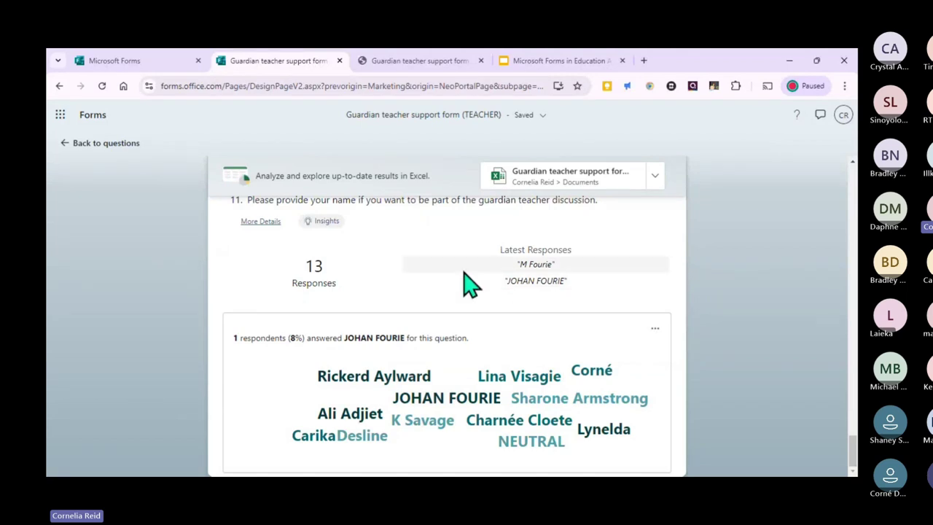
- Leave the responses summary for presentation mode and show the staff code question's results as a bar chart
left_click(69, 142)
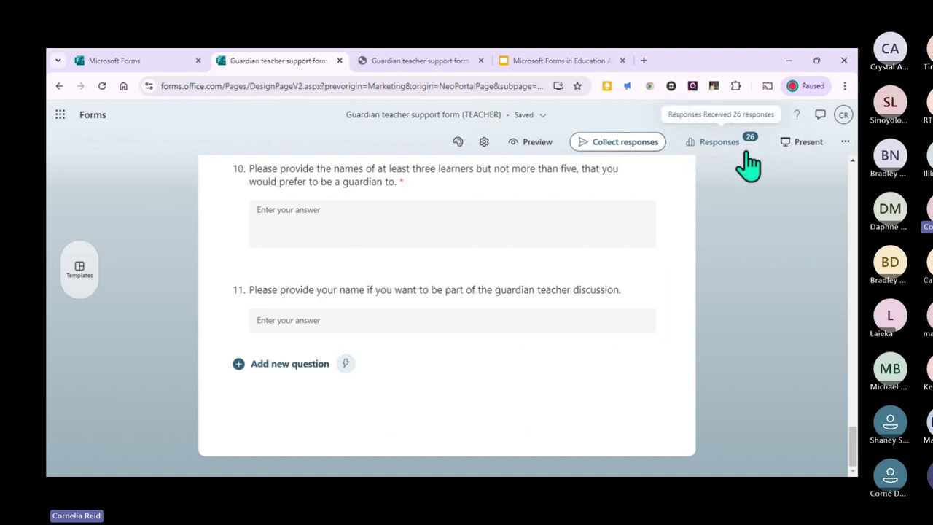
left_click(804, 146)
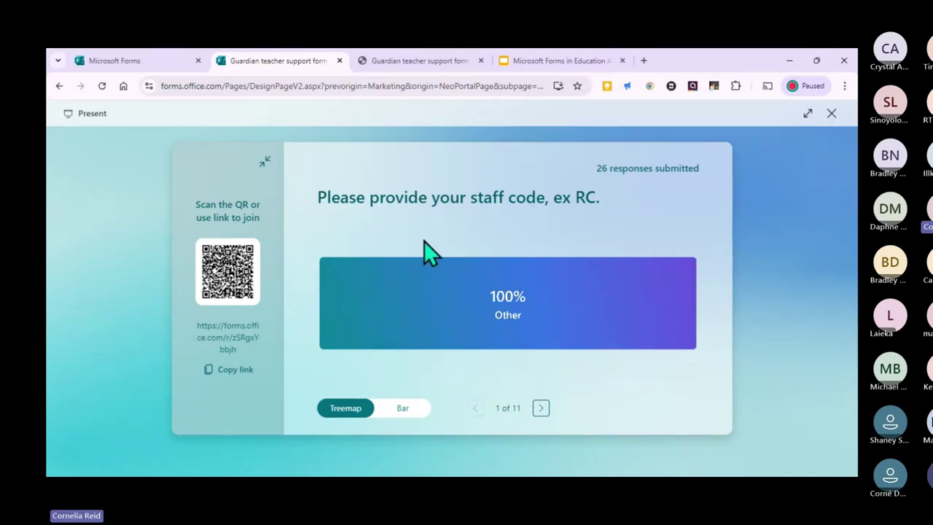
left_click(400, 411)
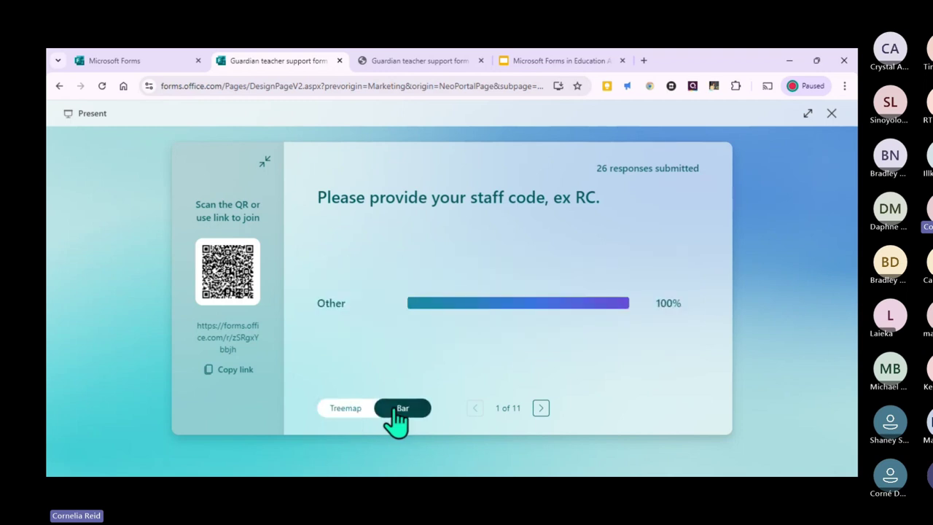
- Page through the presented results to question 4 and read its individual responses before returning to its word cloud
left_click(540, 417)
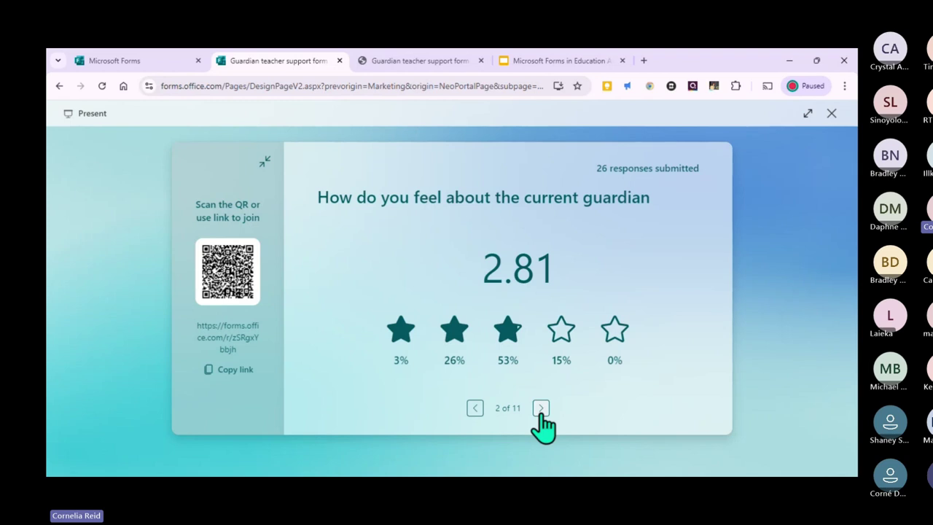
left_click(539, 409)
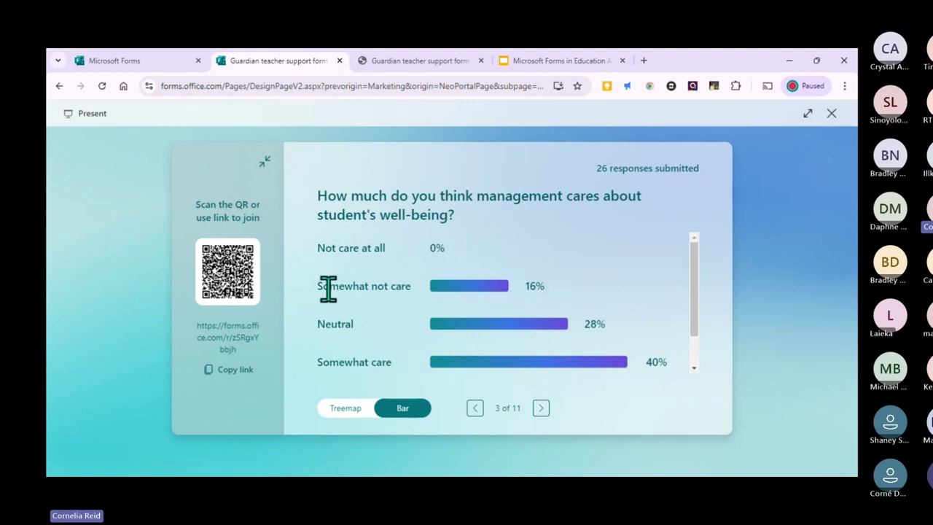
left_click(539, 414)
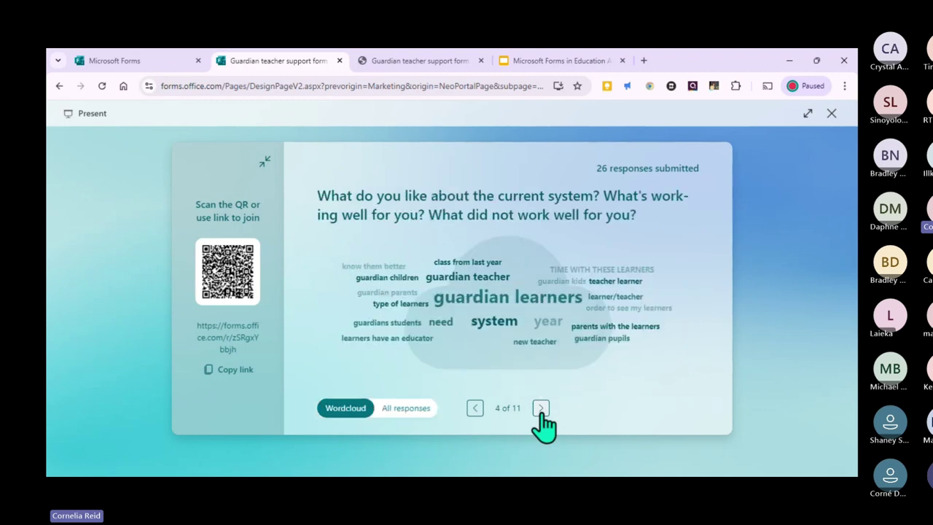
left_click(399, 411)
scroll(554, 302, "down", 6)
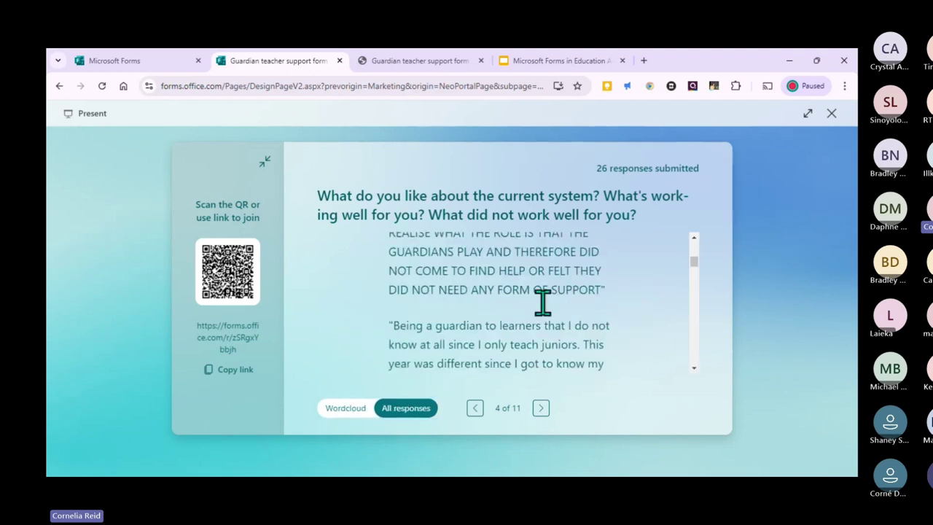
left_click(344, 409)
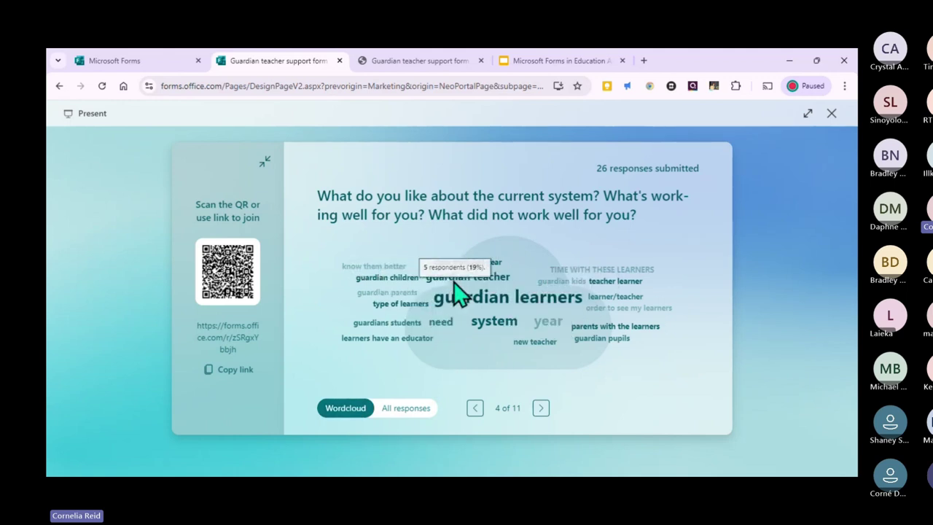
- Continue through the presented results to question 9, viewing the grade 11 class question as a treemap along the way
left_click(540, 408)
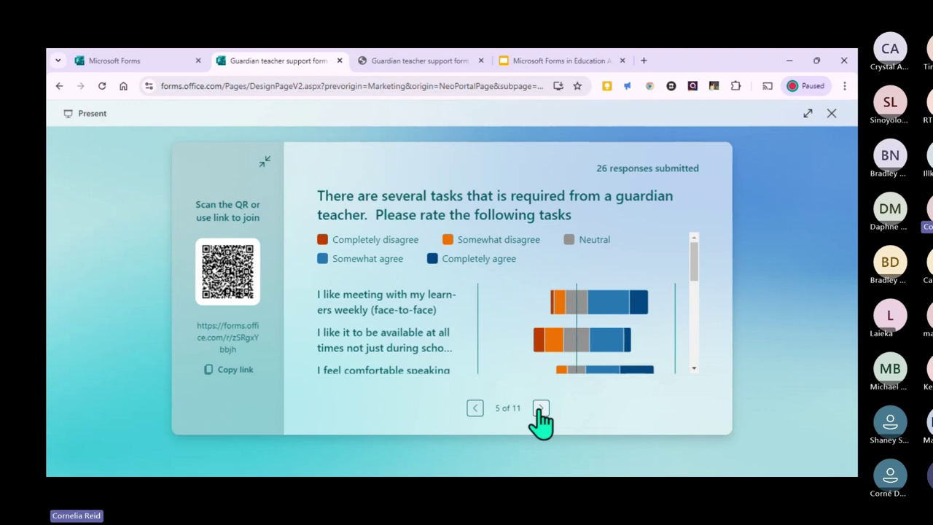
left_click(540, 408)
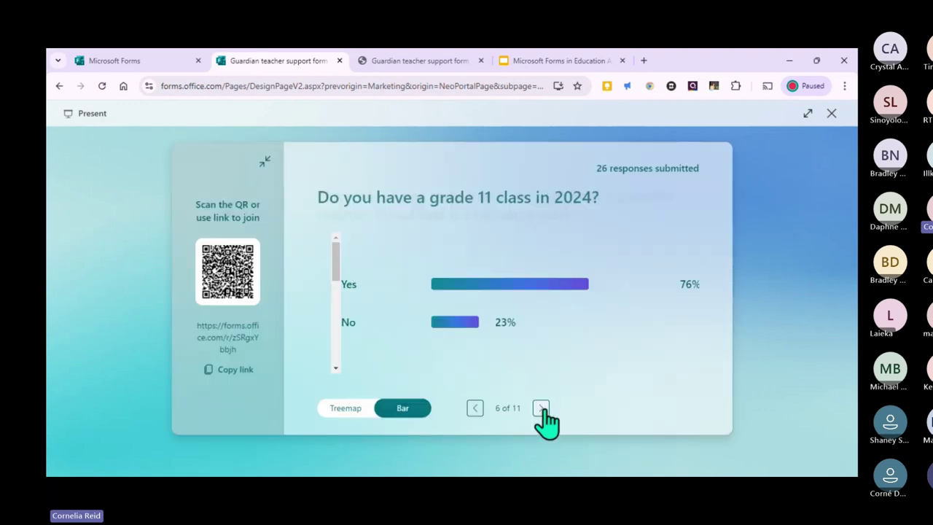
left_click(347, 412)
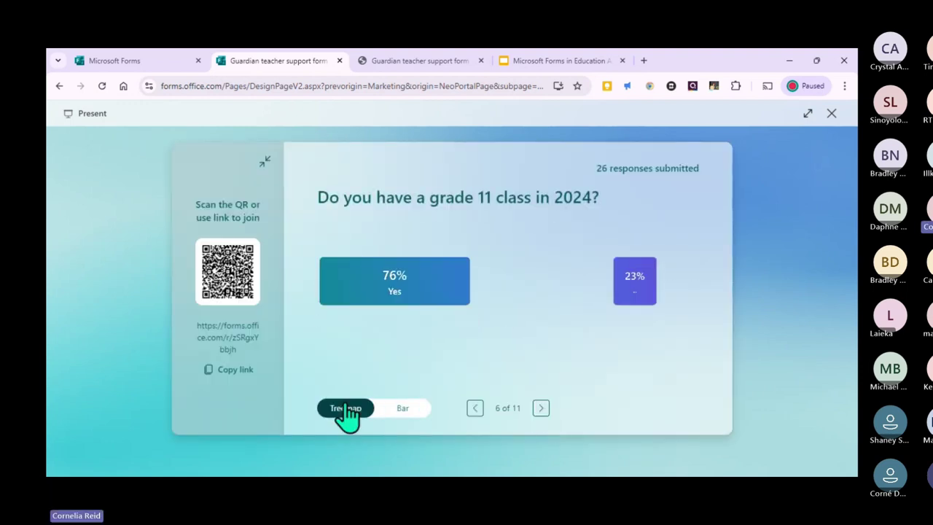
left_click(540, 409)
left_click(540, 409)
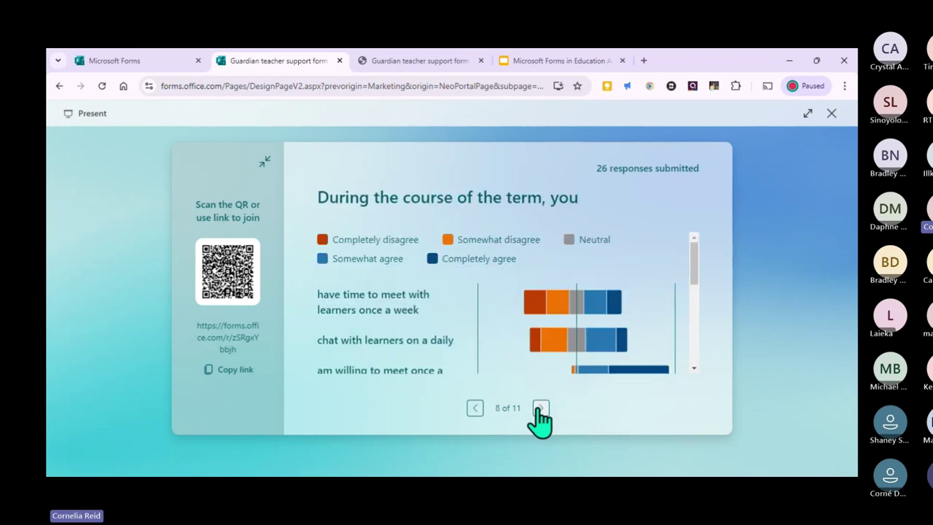
left_click(539, 409)
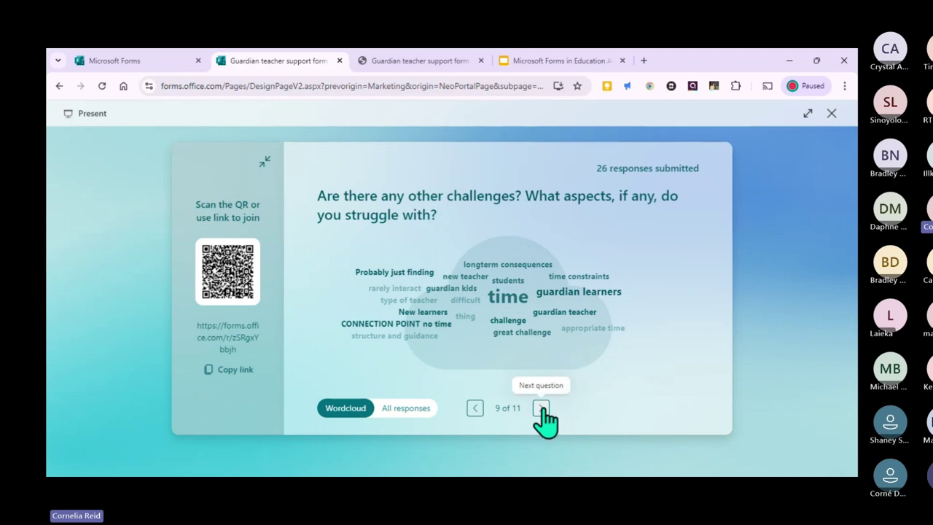
- Examine question 9's individual responses and the word cloud entry "time", and page on to the final question
left_click(397, 412)
scroll(545, 291, "down", 3)
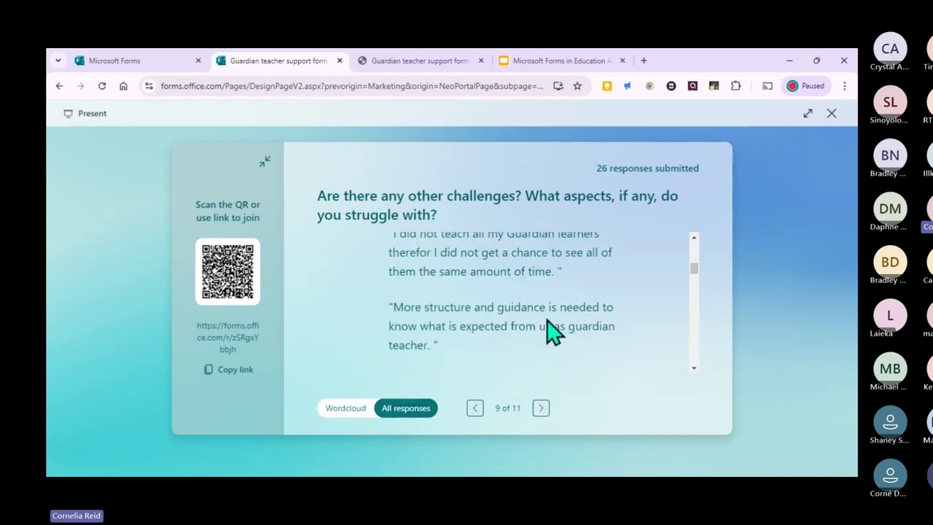
scroll(551, 328, "up", 3)
left_click(354, 414)
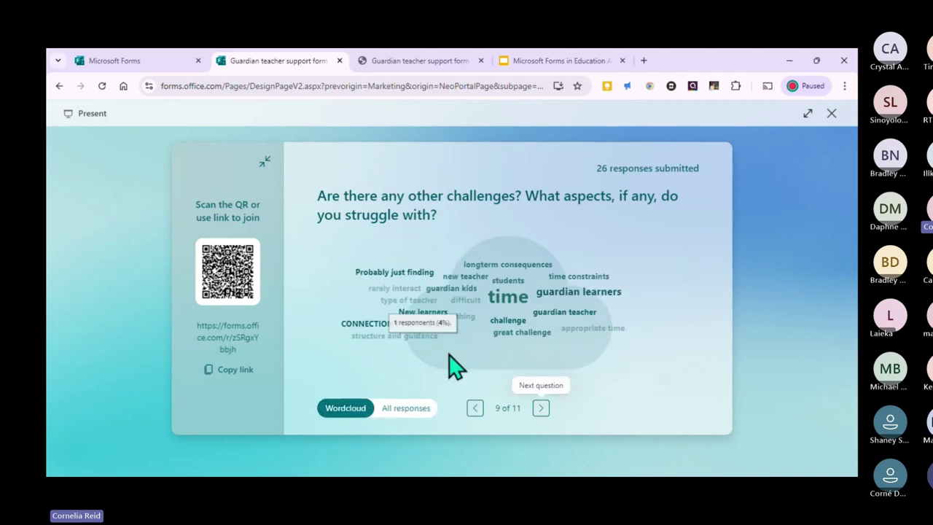
mouse_move(507, 299)
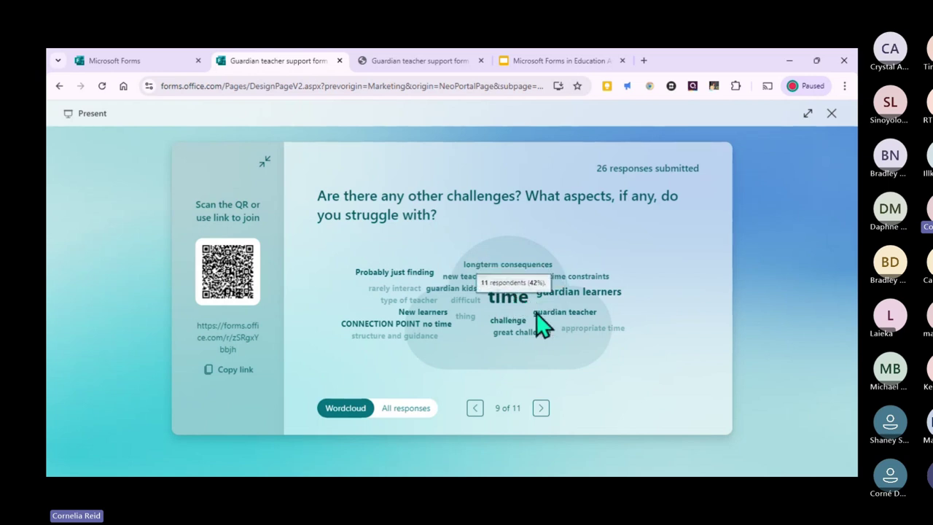
left_click(541, 409)
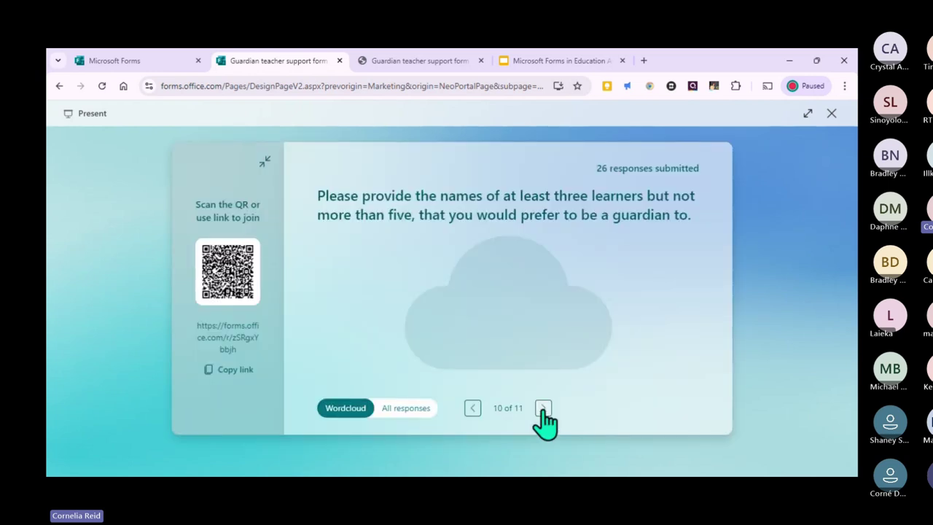
left_click(543, 410)
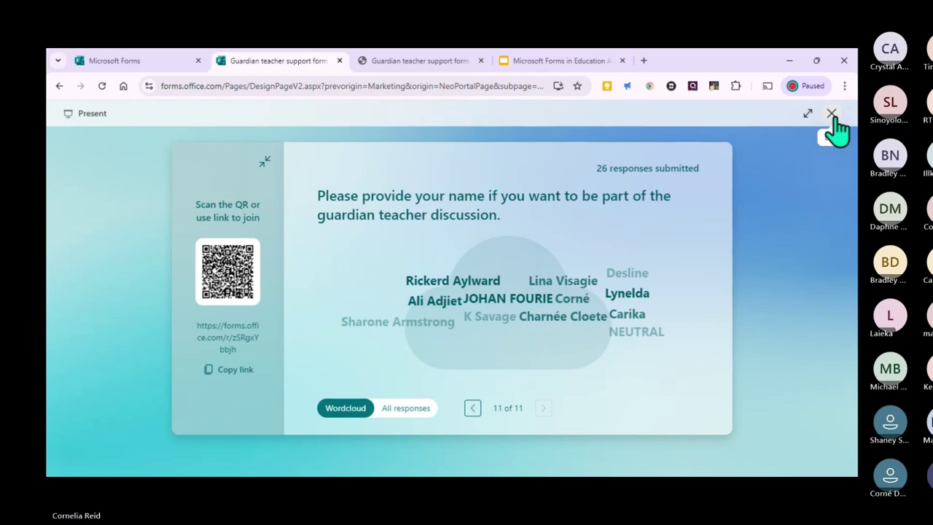
- Close the Guardian teacher support form and its response workbook, and return to the forms overview
left_click(339, 61)
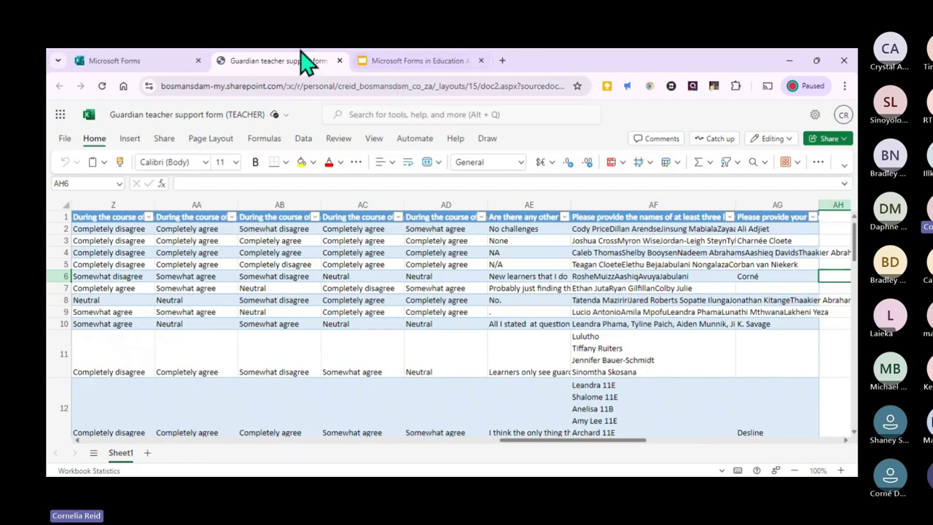
right_click(235, 61)
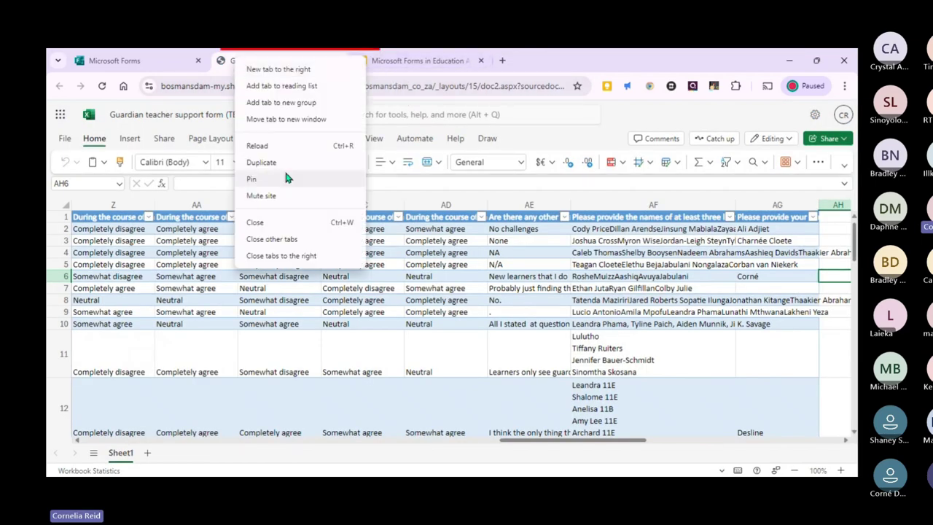
left_click(276, 226)
left_click(164, 62)
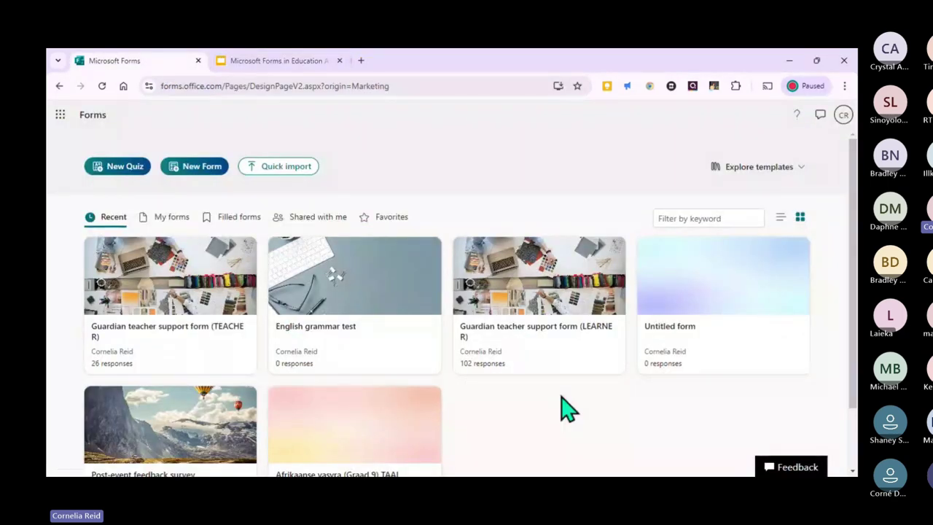
scroll(567, 408, "down", 2)
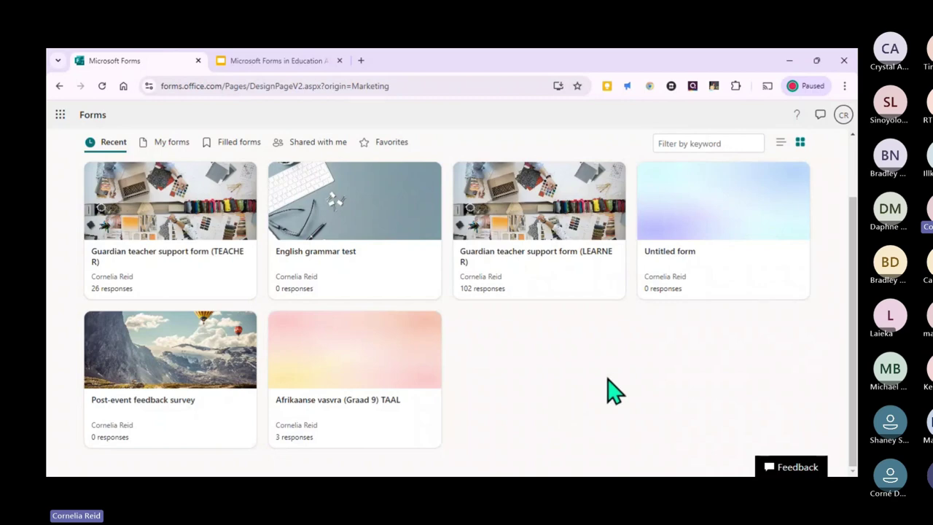
scroll(609, 390, "up", 2)
scroll(612, 390, "down", 2)
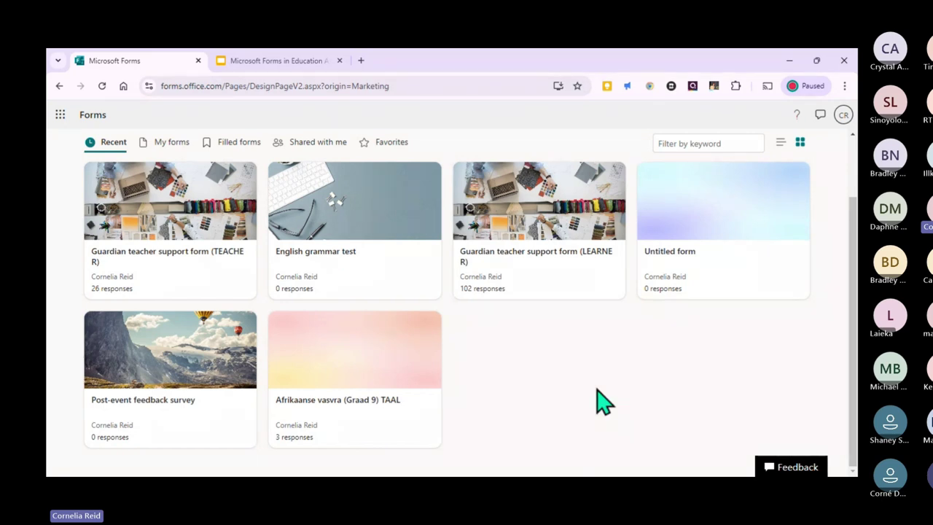
scroll(605, 401, "up", 1)
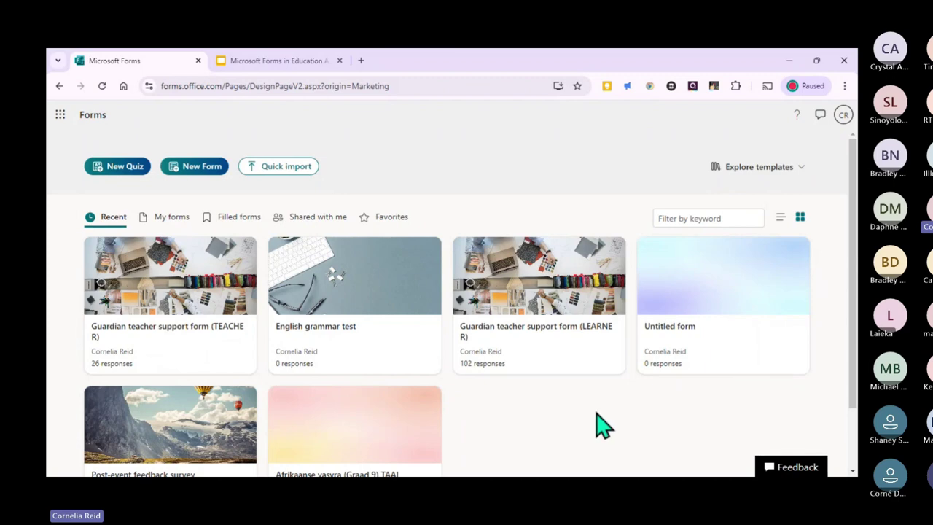
scroll(557, 420, "down", 1)
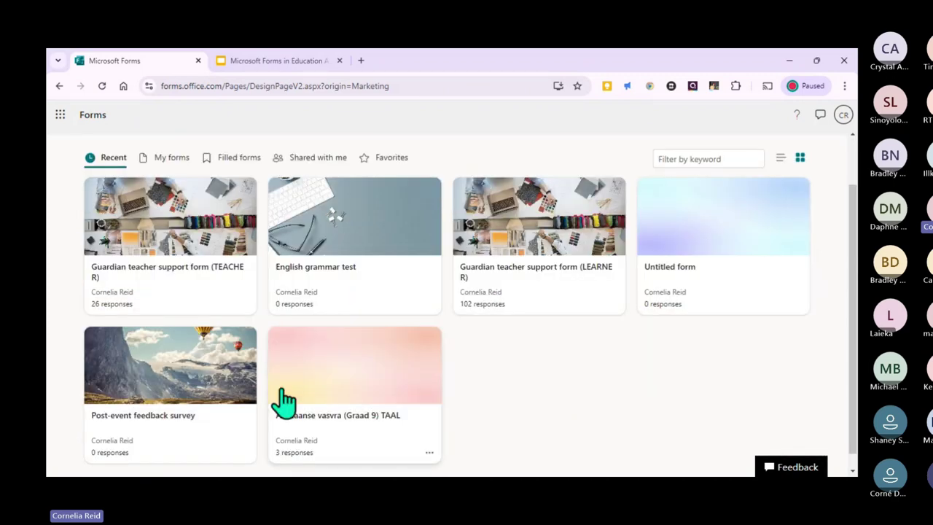
scroll(284, 399, "up", 1)
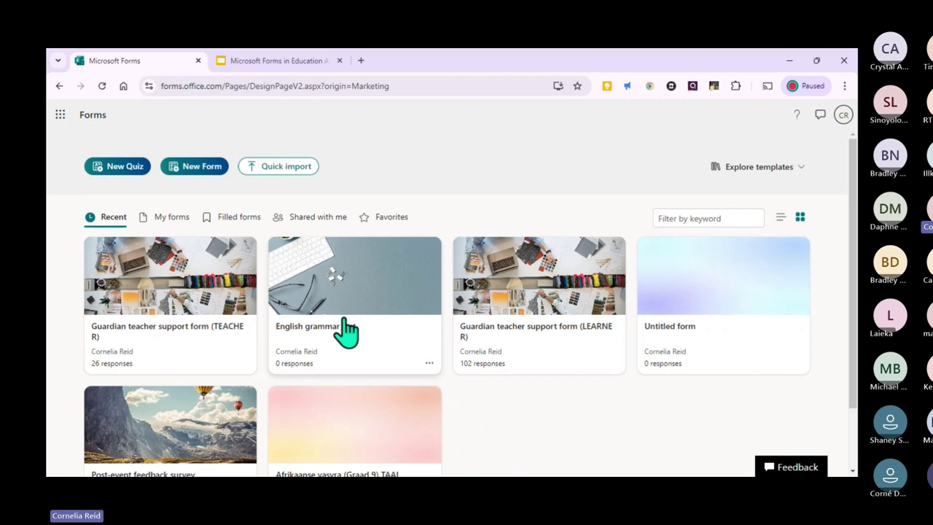
- Import the PDF "Betower toets 1-5 _ Quizizz" from the Desktop as a quiz and open it for editing without the review suggestions
left_click(287, 167)
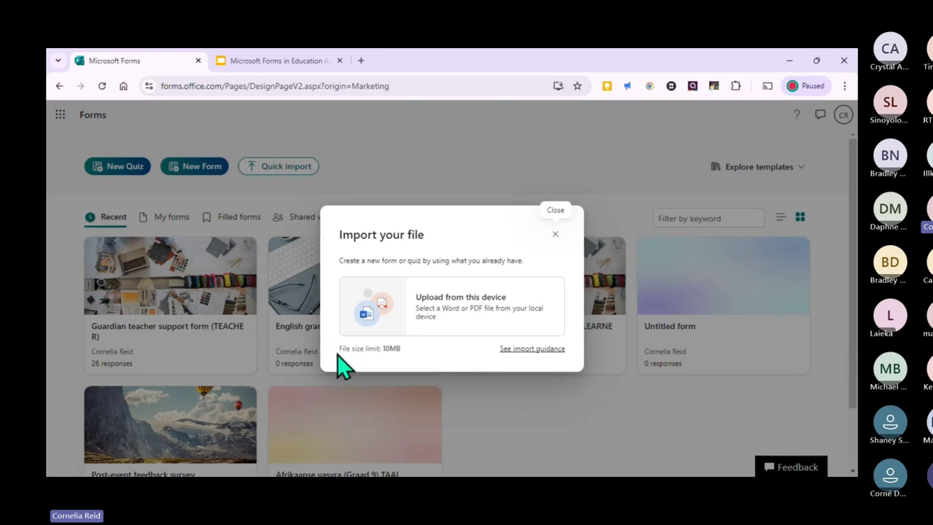
left_click(426, 318)
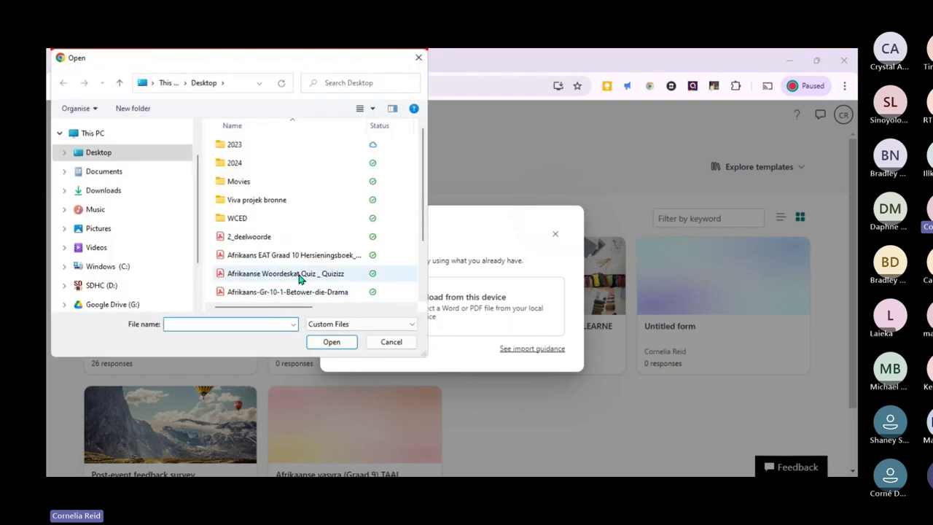
scroll(299, 277, "down", 2)
left_click(267, 260)
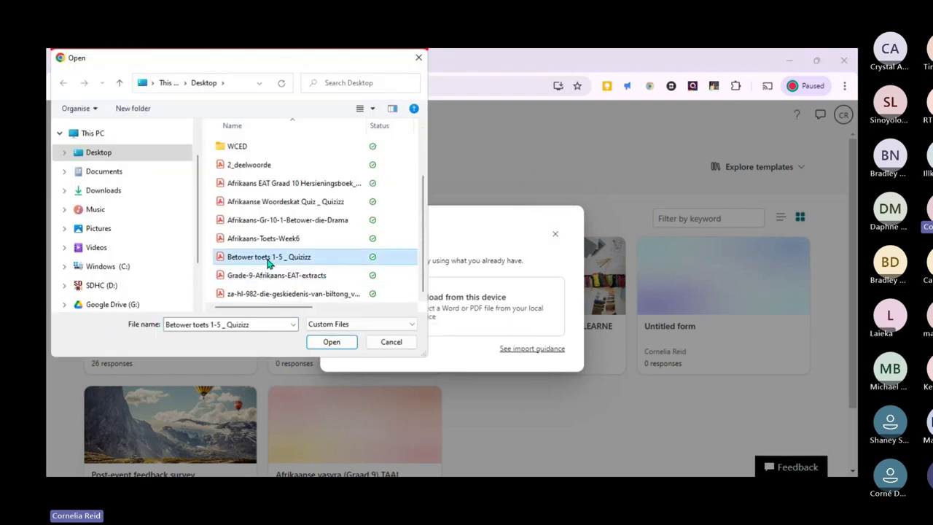
left_click(332, 342)
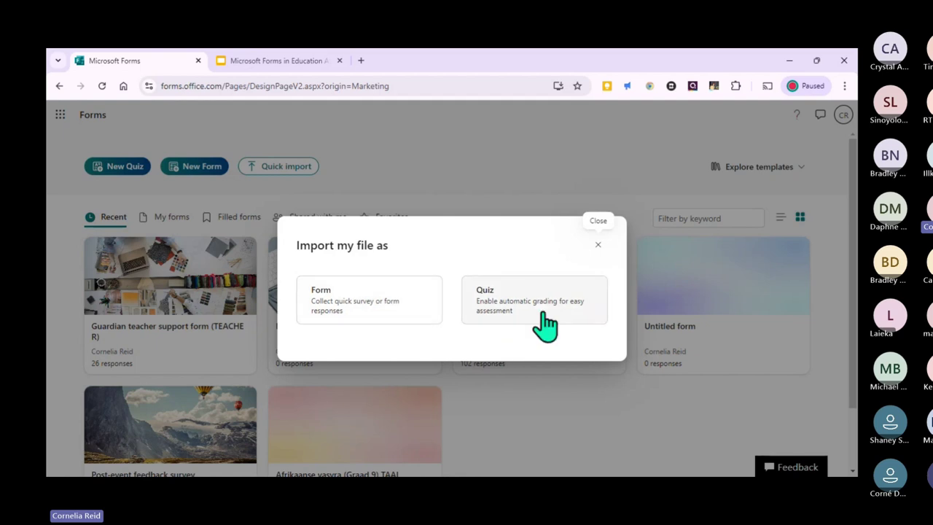
left_click(508, 326)
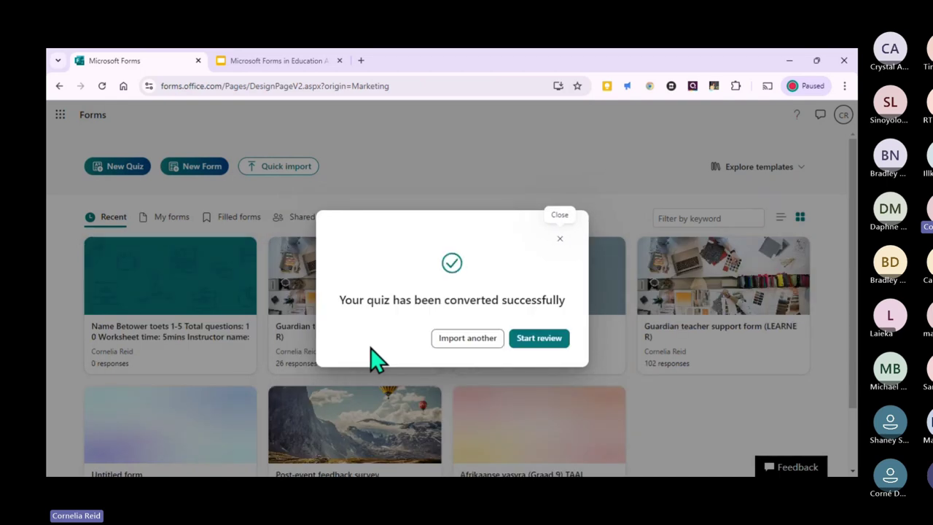
left_click(532, 339)
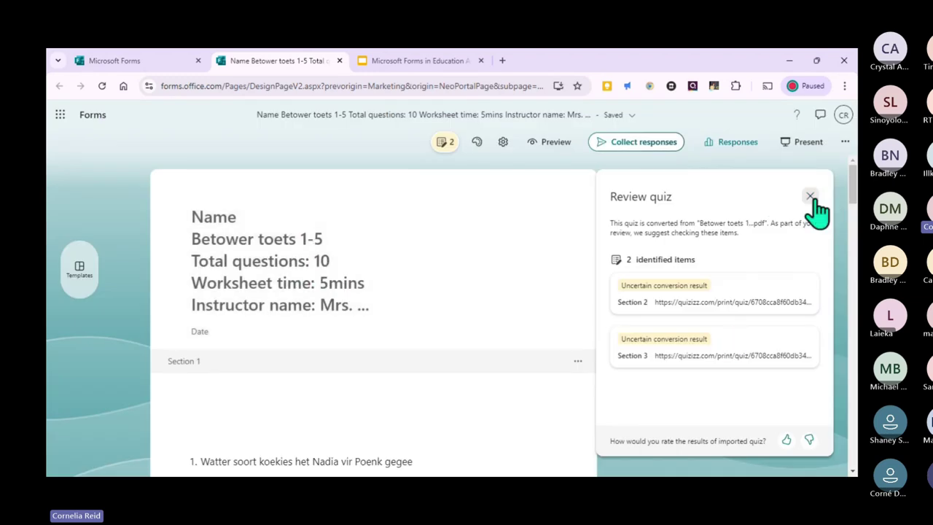
left_click(811, 198)
- Replace the imported quiz's title with "Betower 1-5"
left_click(362, 293)
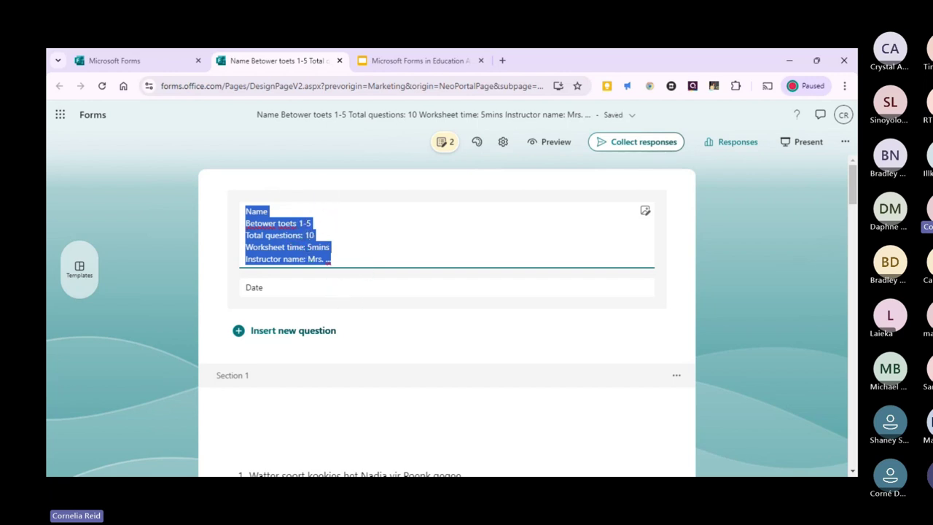
left_click(789, 61)
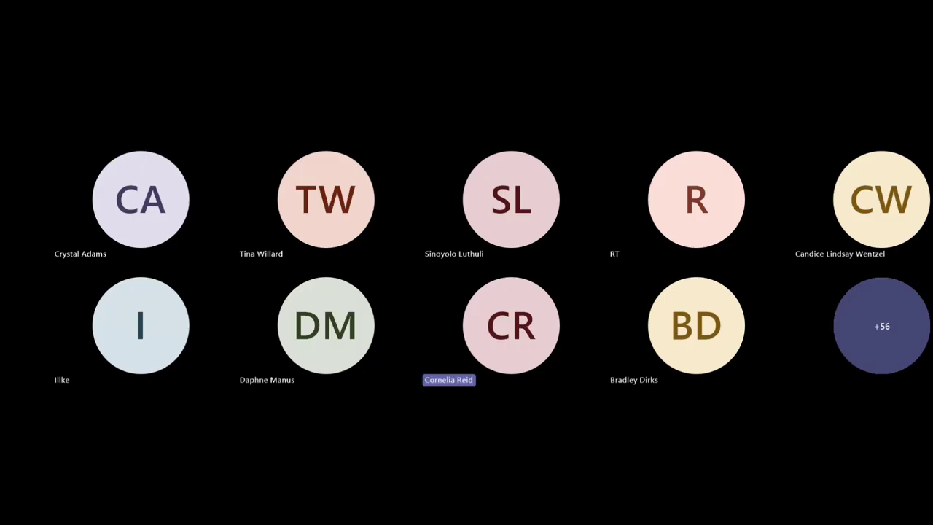
scroll(408, 375, "down", 3)
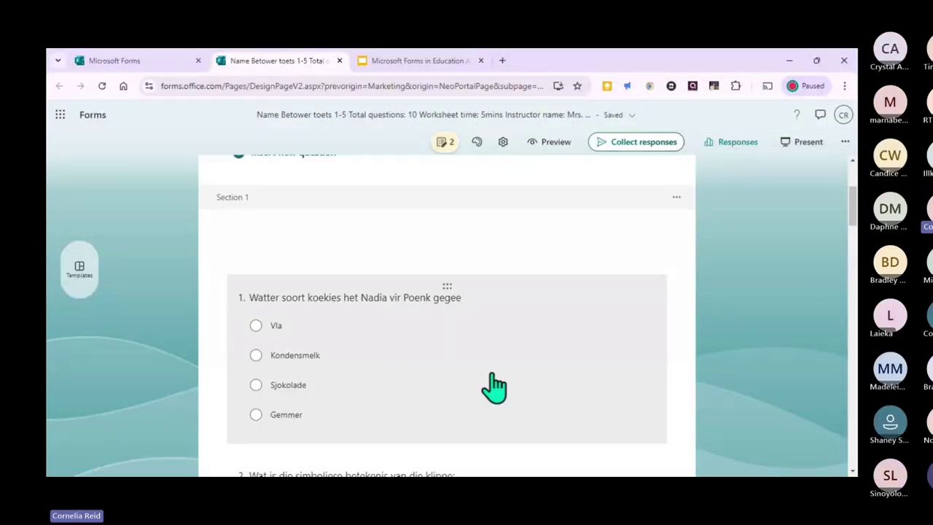
scroll(480, 386, "up", 3)
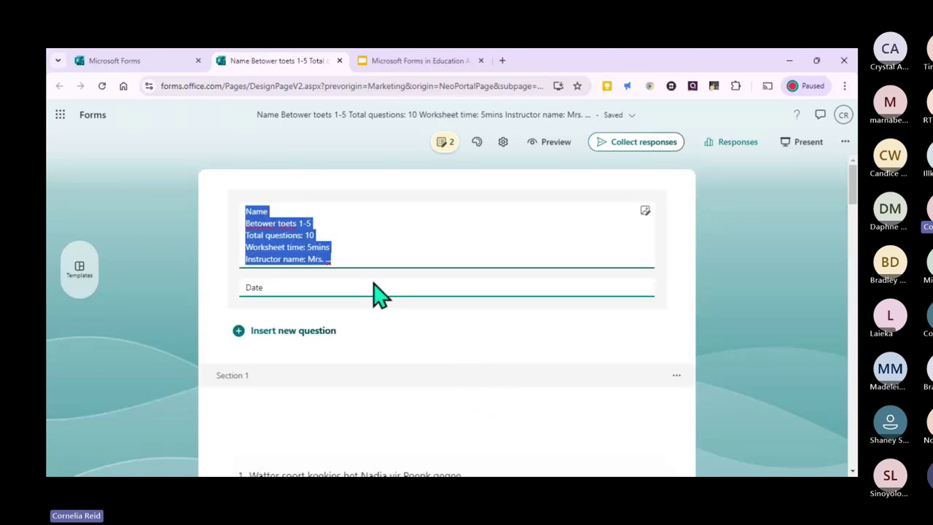
key("BackSpace")
type("Be")
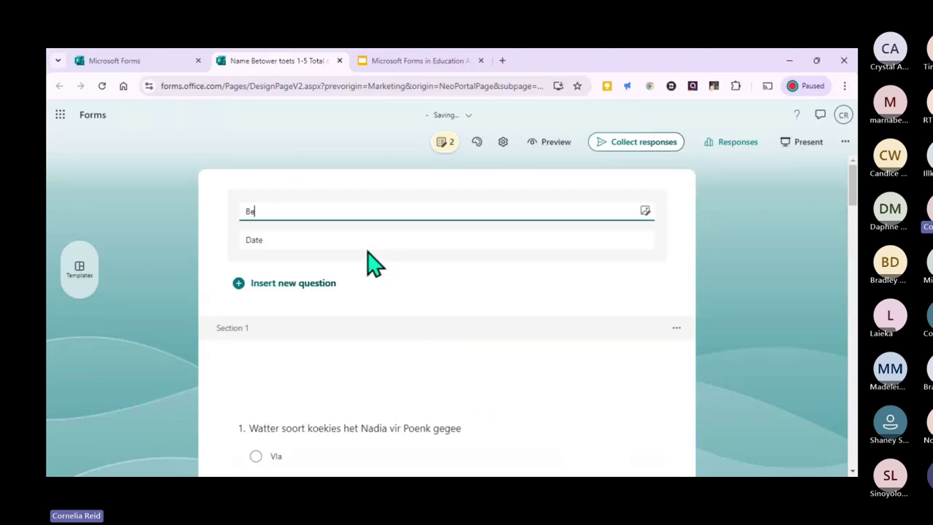
type("tower 1-5")
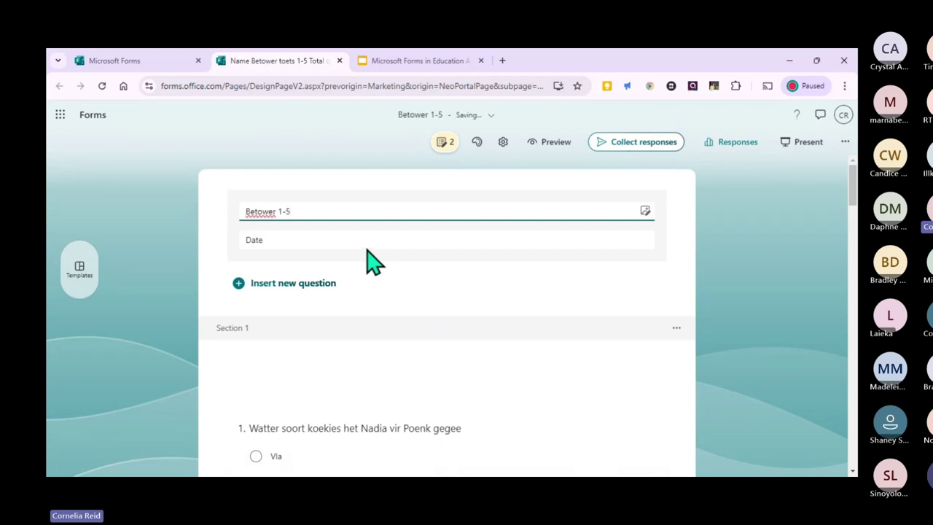
- Replace the quiz's subtitle "Date" with "14.10.2024"
key("Tab")
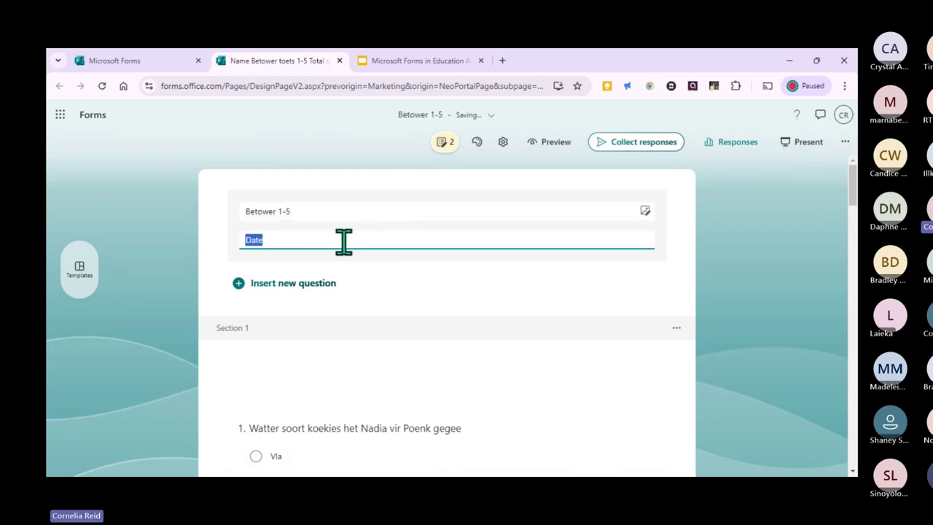
type("14.10.2024")
left_click(700, 325)
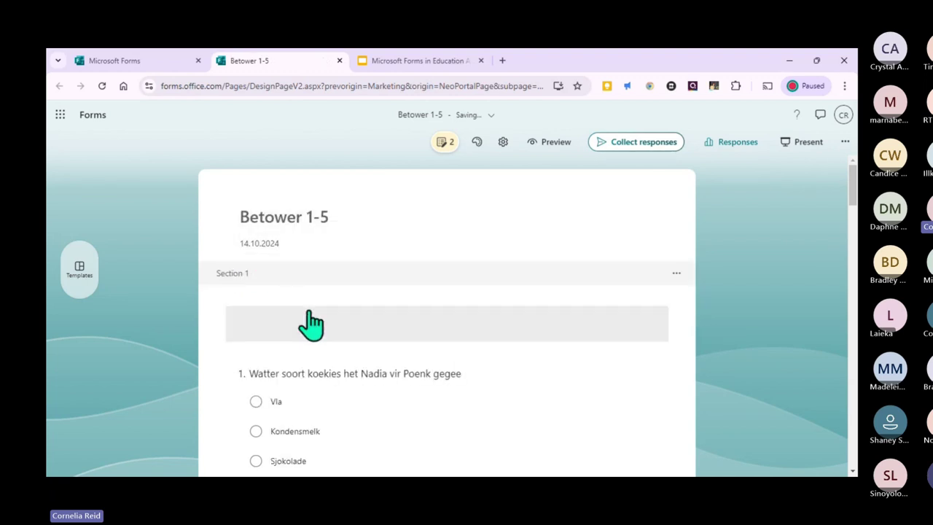
scroll(291, 306, "down", 1)
scroll(328, 298, "up", 1)
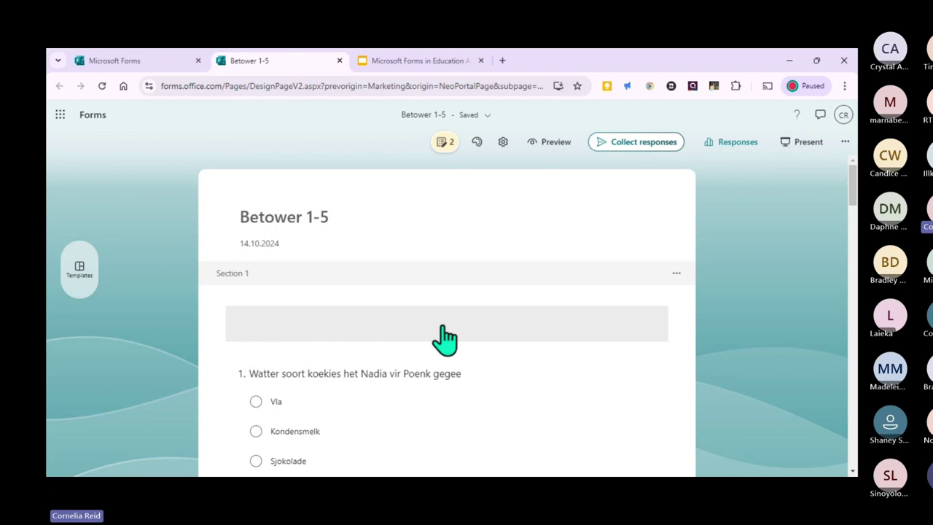
- Title Section 1 "Bedryf 3"
left_click(443, 328)
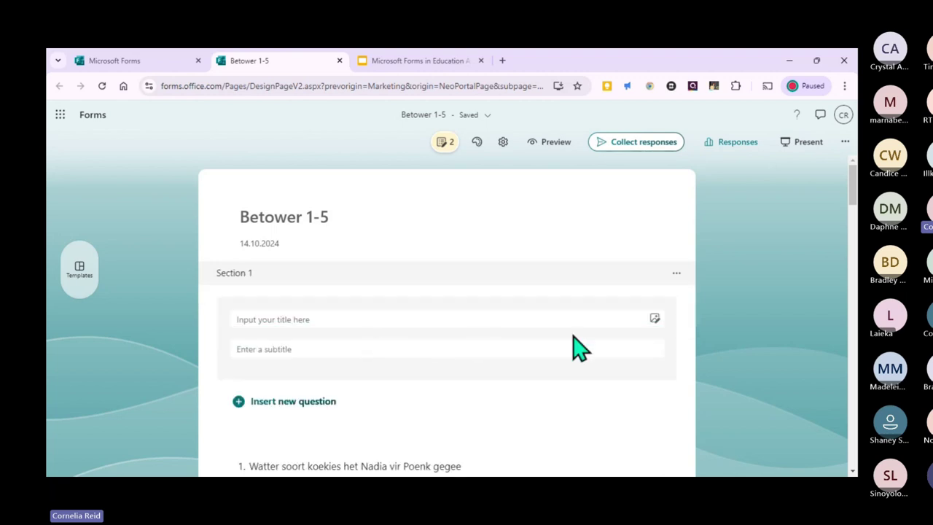
scroll(510, 339, "down", 1)
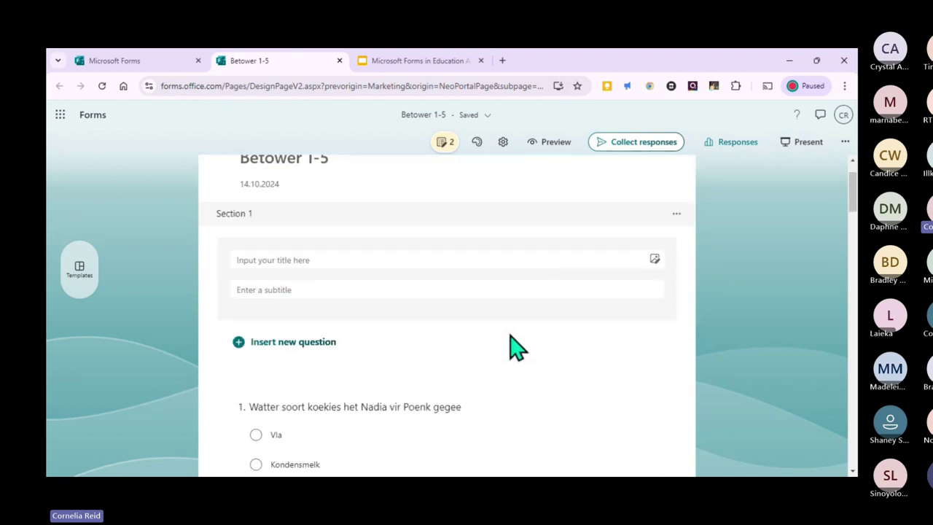
left_click(389, 266)
type("Bedryf 3")
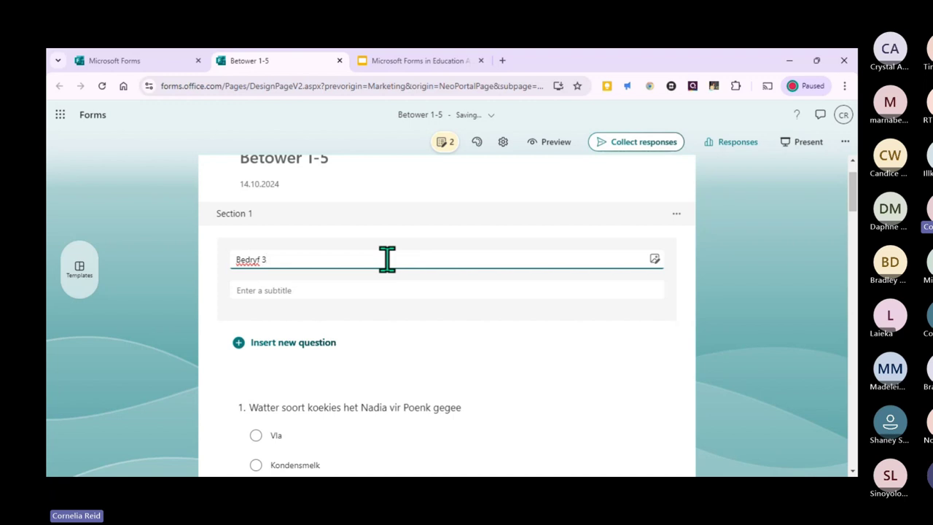
- Search Bing images for "ginger" and add the picture of ginger roots on a yellow background to the Section 1 heading
left_click(655, 259)
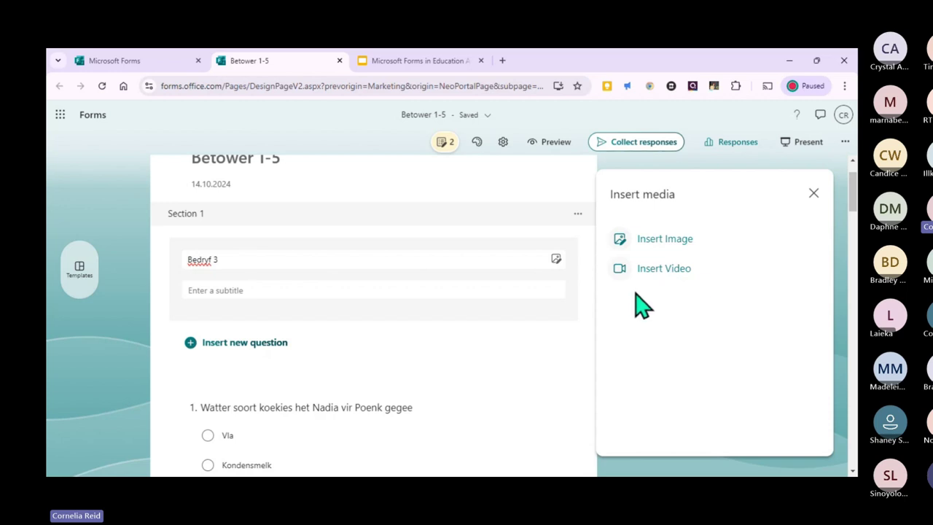
left_click(681, 250)
left_click(634, 266)
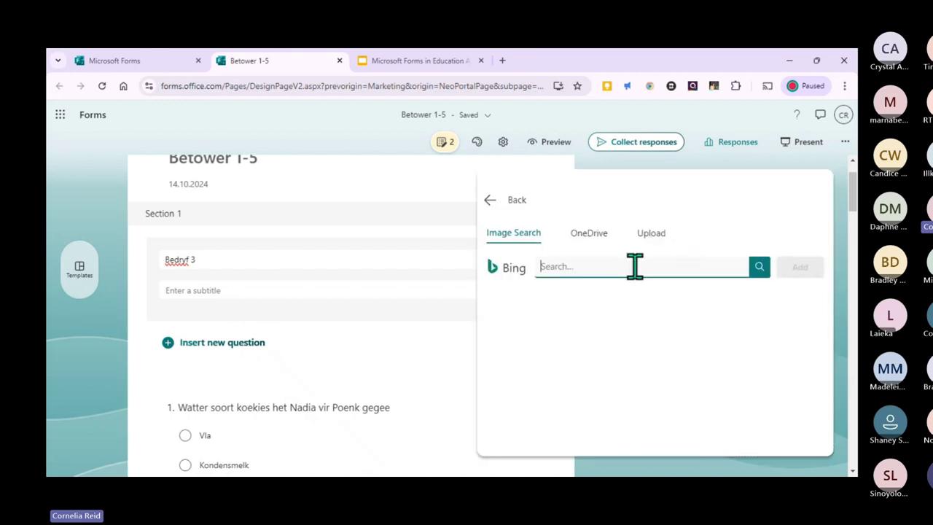
type("ginger")
key("Return")
left_click(583, 410)
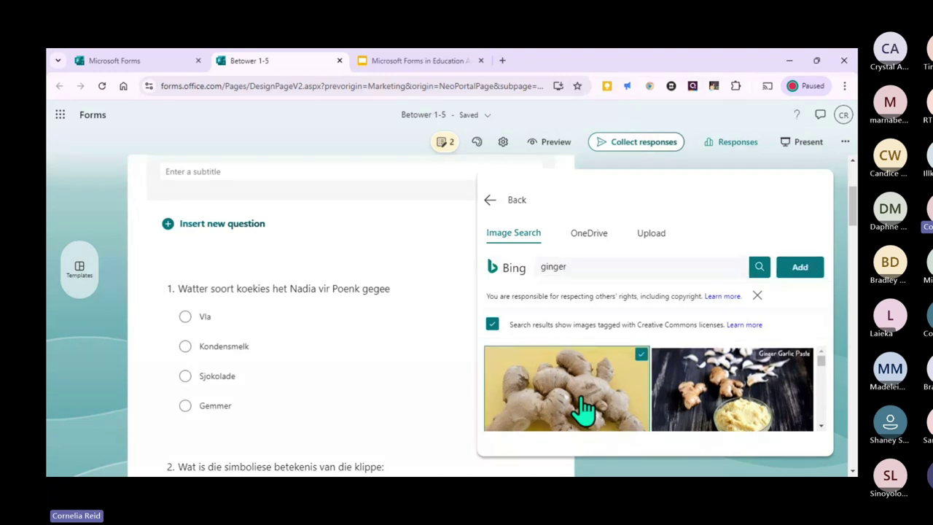
left_click(799, 266)
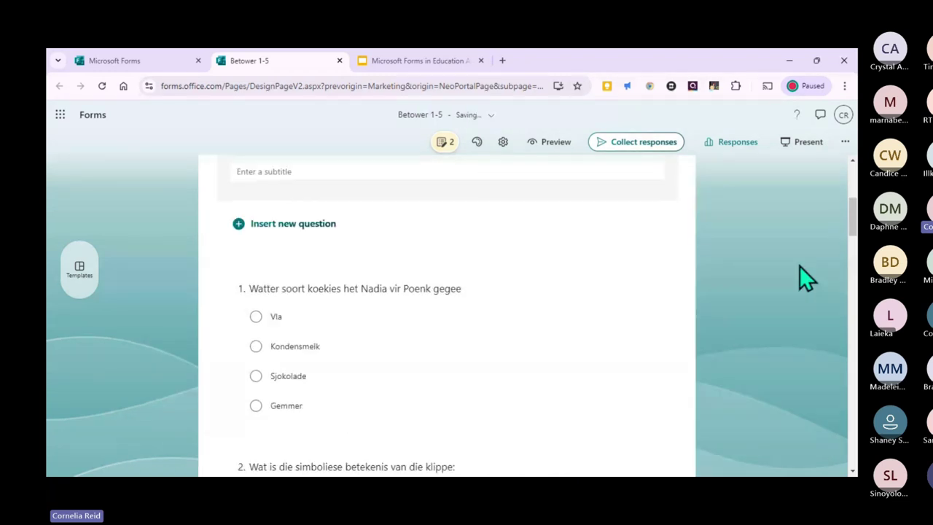
left_click(780, 323)
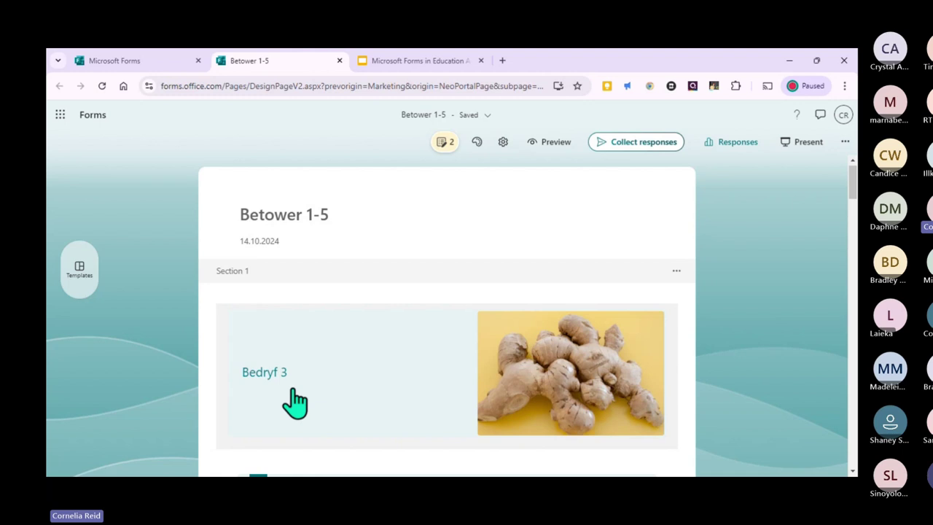
- Make question 1 required and mark "Gemmer" as its correct answer
scroll(812, 328, "down", 1)
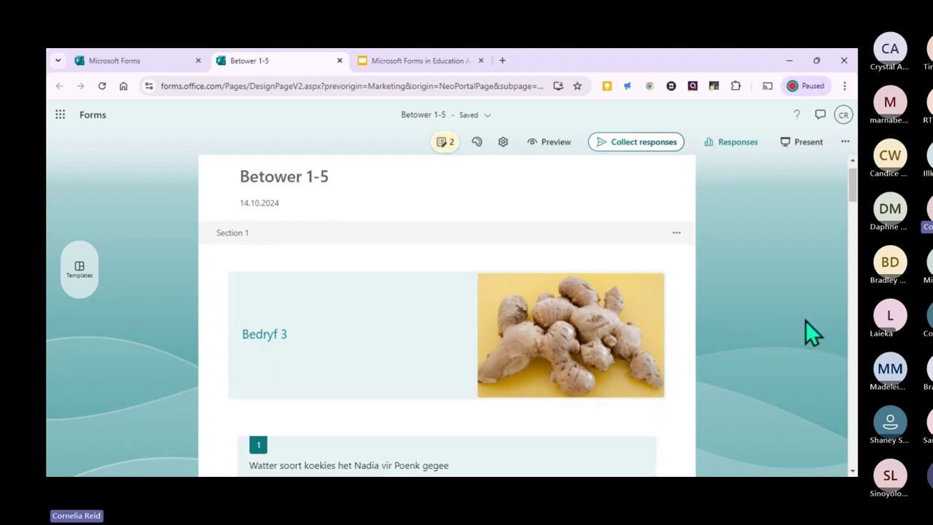
scroll(805, 319, "down", 3)
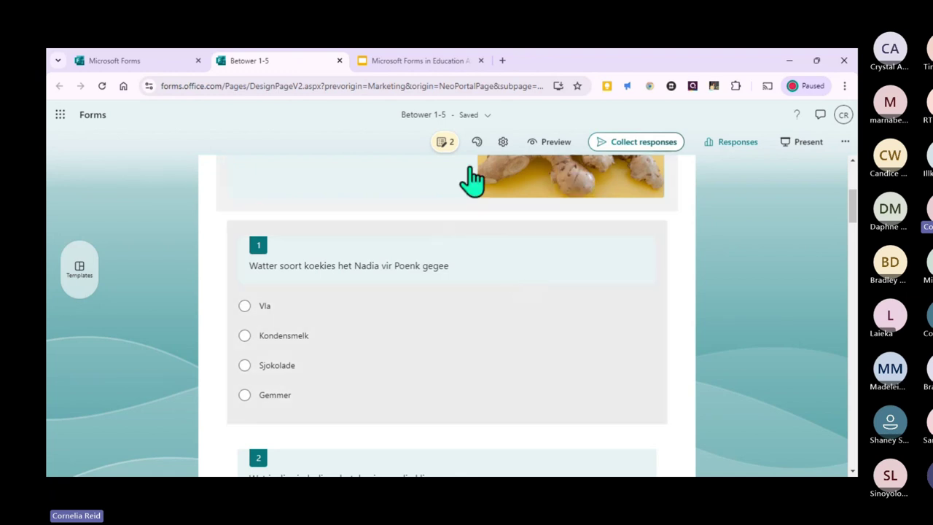
scroll(333, 226, "up", 2)
scroll(248, 219, "up", 1)
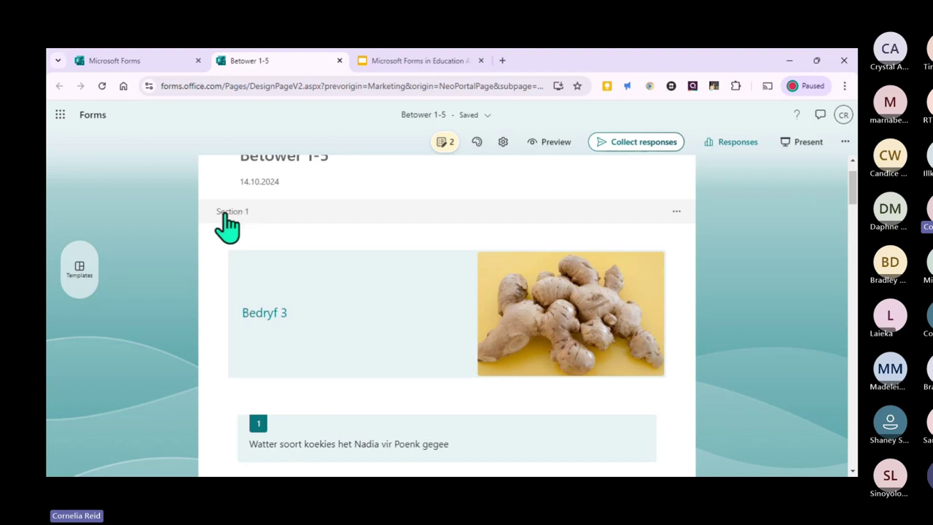
scroll(437, 284, "down", 4)
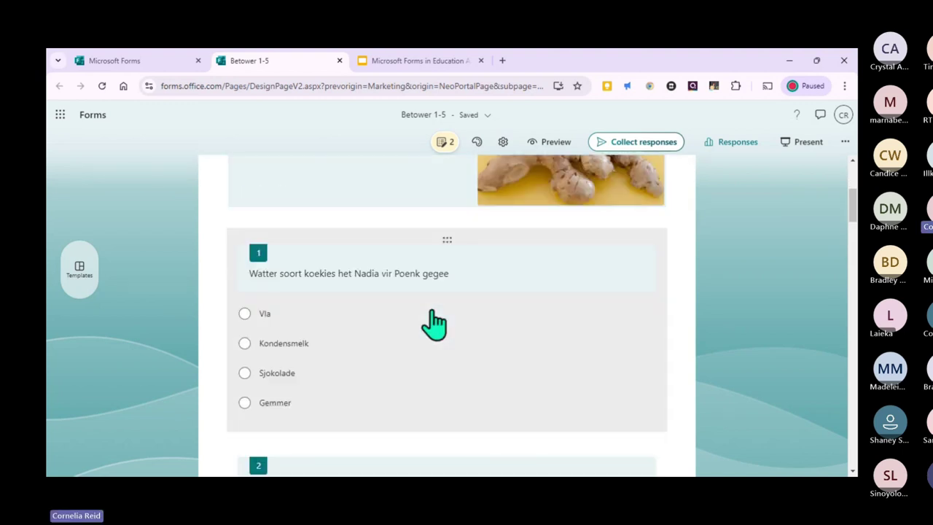
left_click(490, 266)
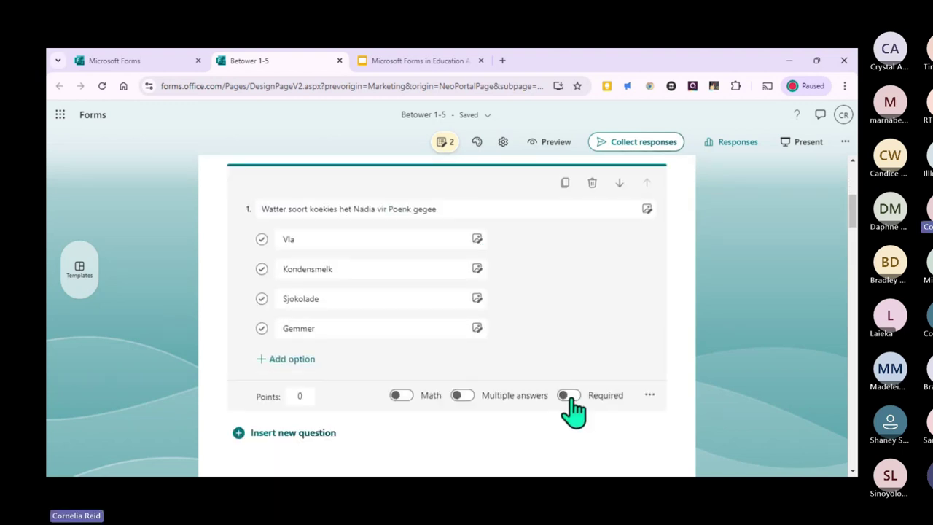
left_click(569, 396)
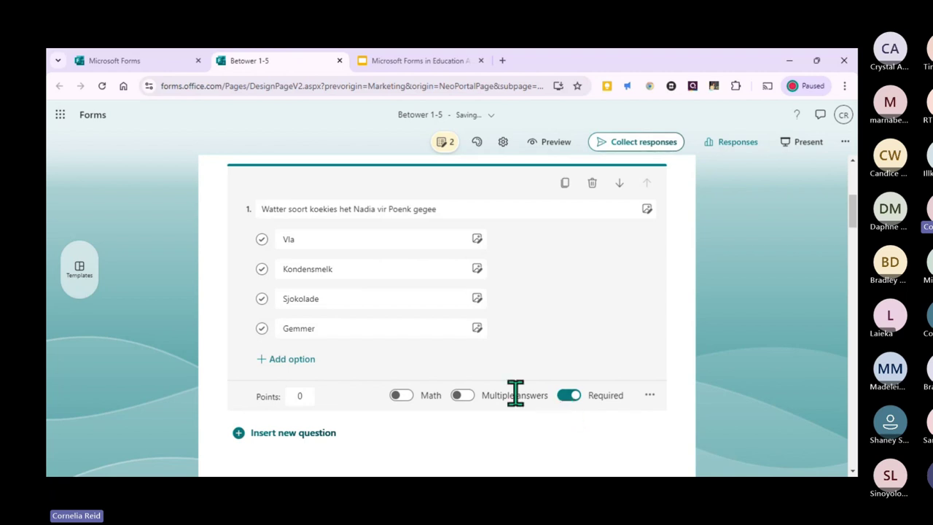
left_click(262, 328)
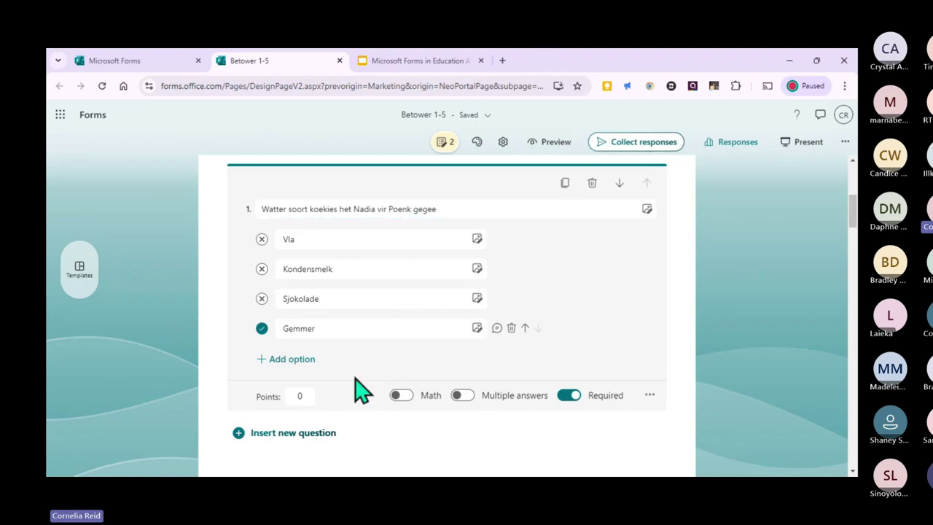
left_click(262, 328)
- Move the "Gemmer" option above "Sjokolade" and view the image sources for the "Vla" option without adding one
left_click(524, 328)
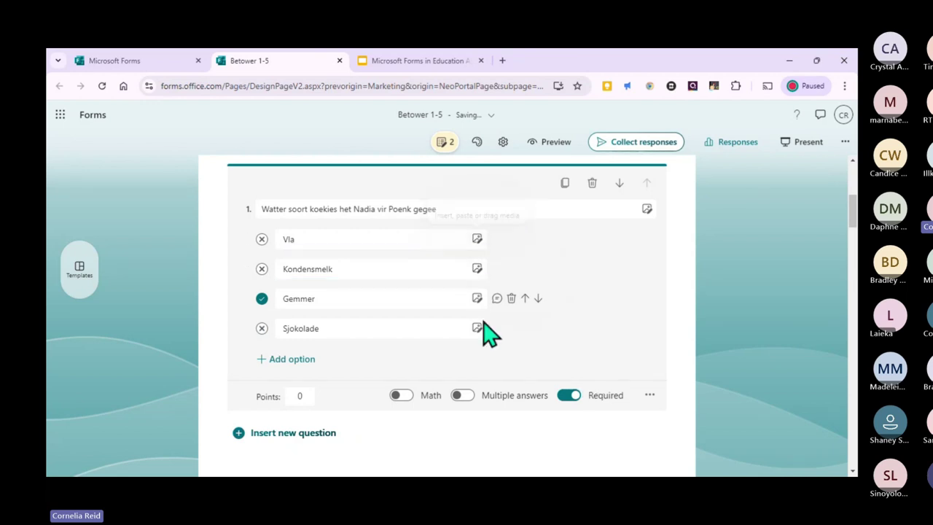
left_click(477, 240)
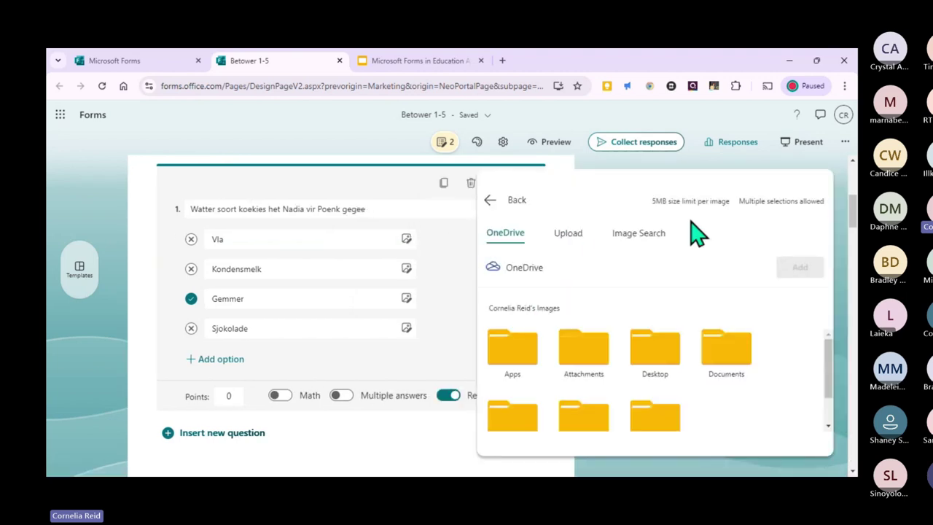
left_click(491, 203)
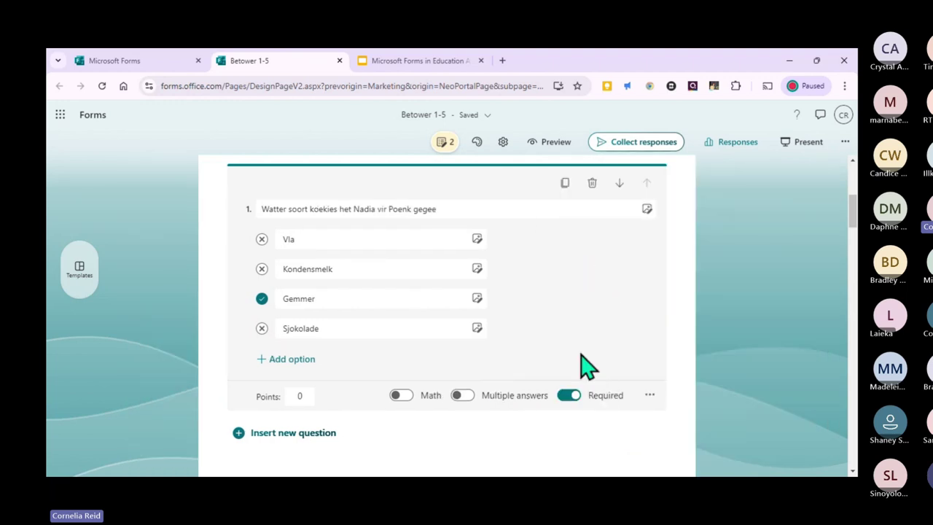
- Set question 1's points to 1
left_click(301, 394)
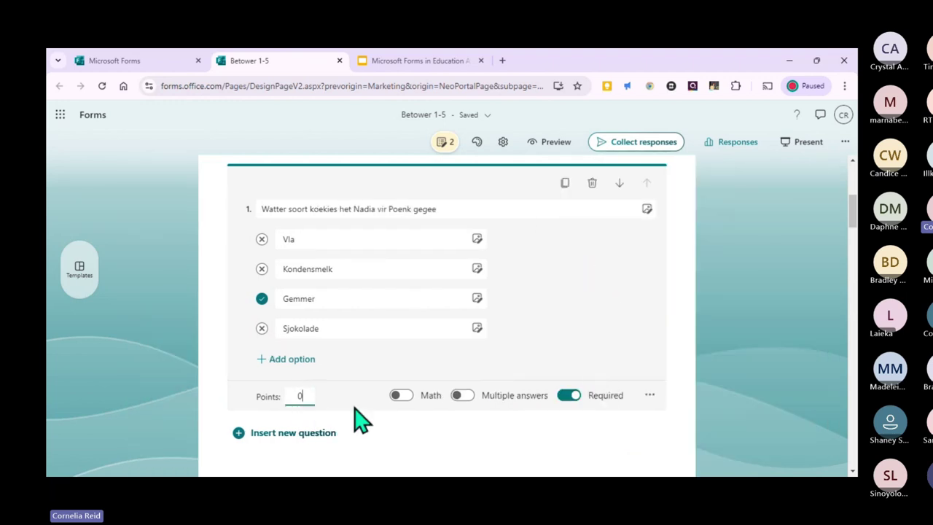
type("1")
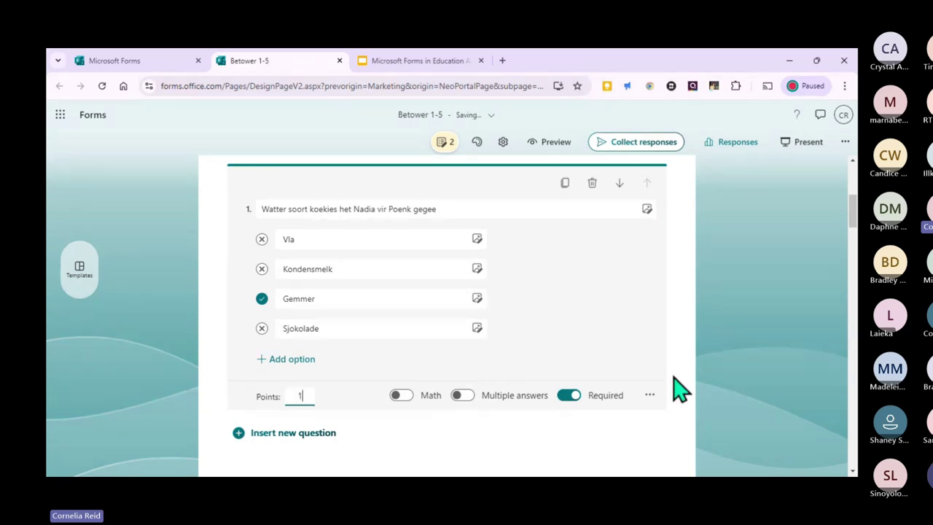
left_click(673, 389)
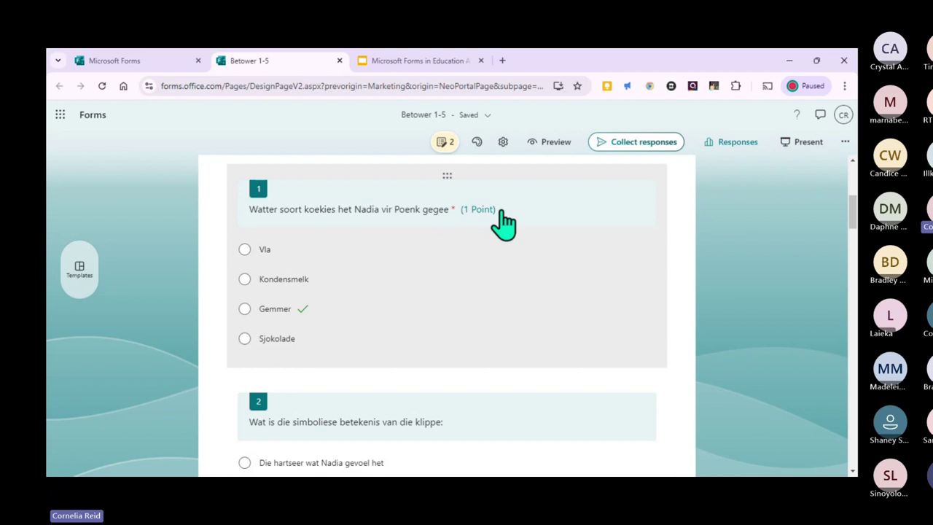
scroll(492, 287, "down", 1)
scroll(492, 287, "up", 1)
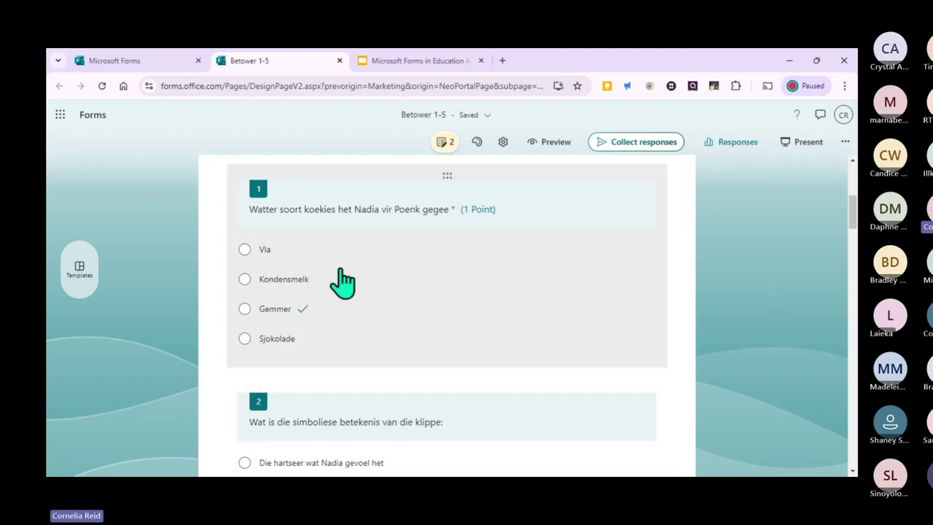
- Mark "Die hartseer wat Nadia gevoel het" as question 2's correct answer, and make the question required and worth 1 point
scroll(342, 281, "down", 3)
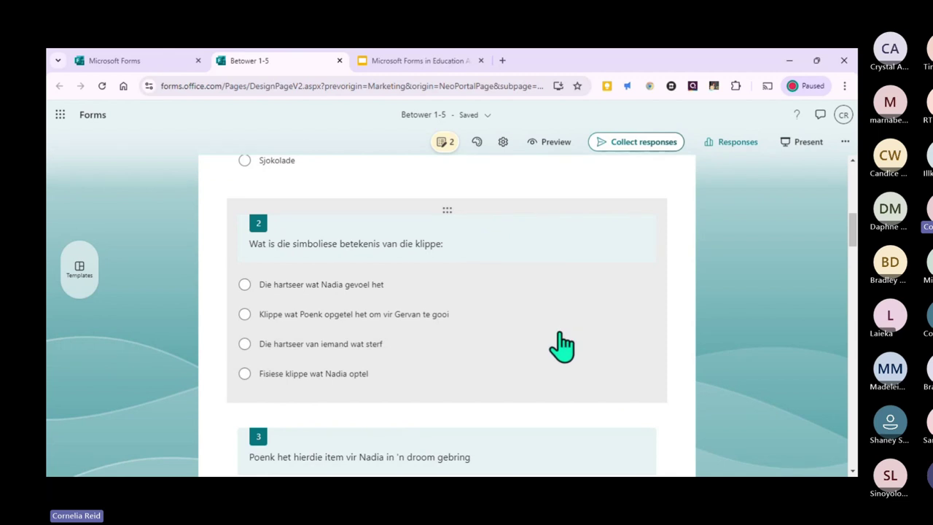
left_click(512, 326)
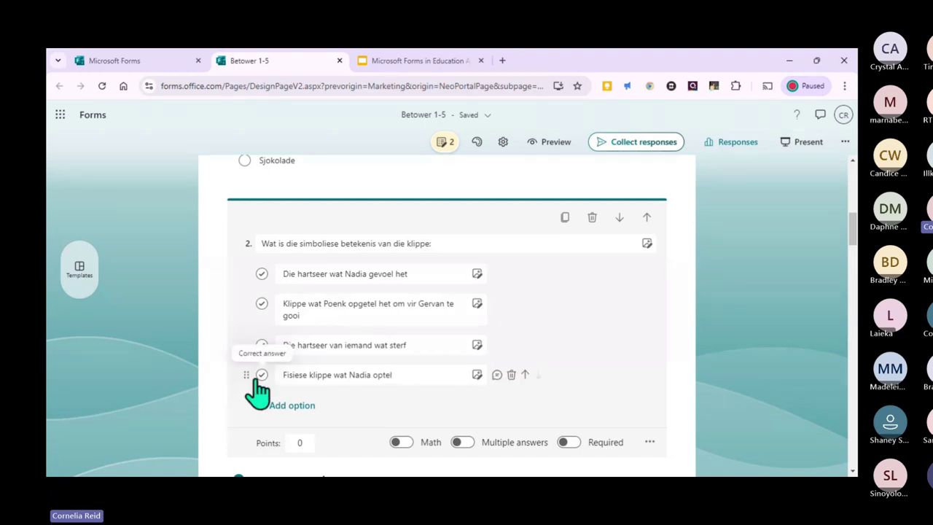
left_click(261, 273)
left_click(568, 443)
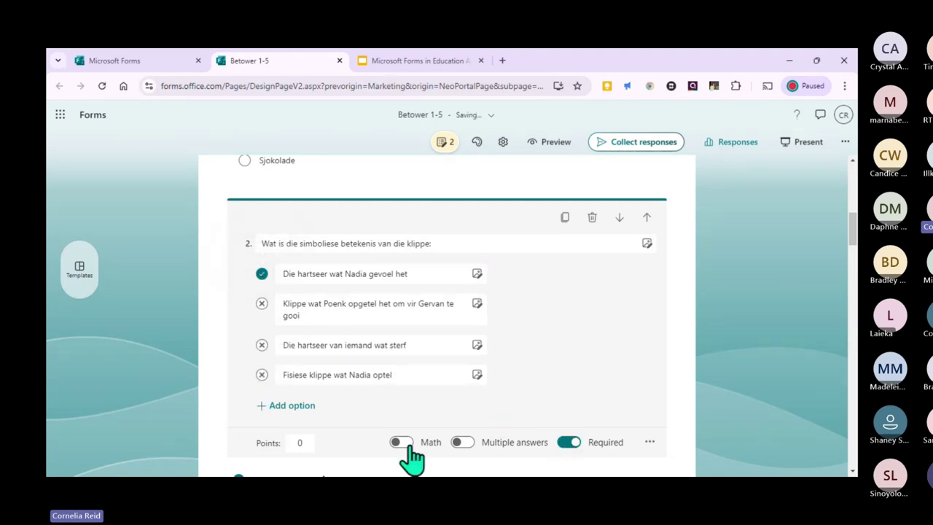
left_click(303, 442)
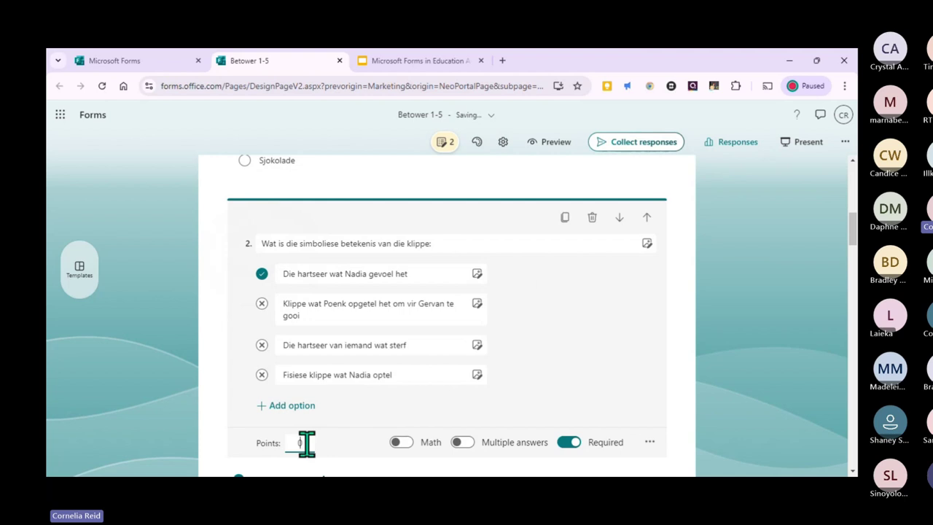
type("1")
left_click(685, 318)
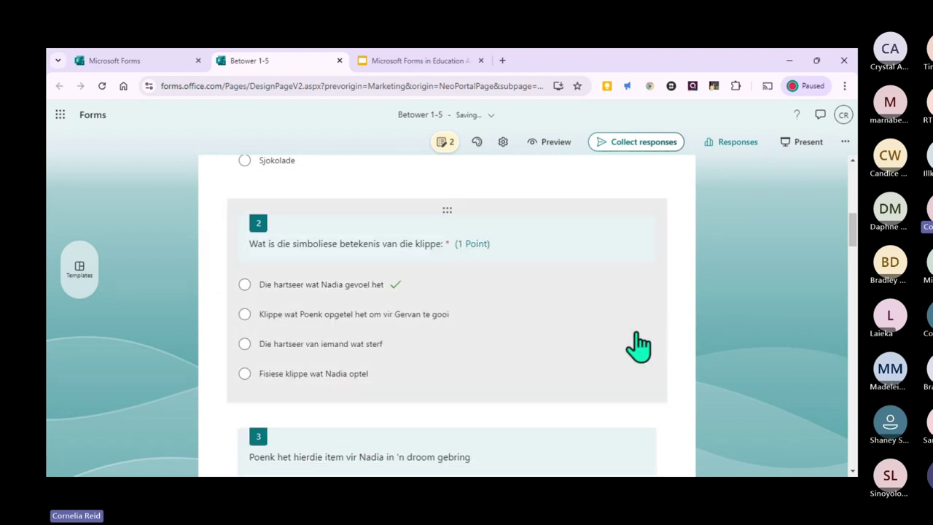
- Open the branching settings for question 2
left_click(576, 360)
scroll(674, 393, "down", 1)
scroll(661, 396, "up", 1)
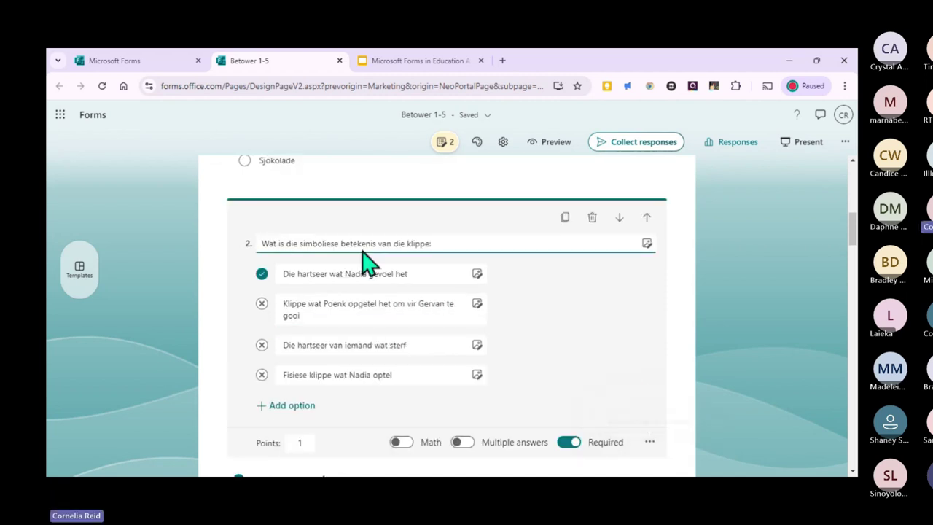
left_click(388, 369)
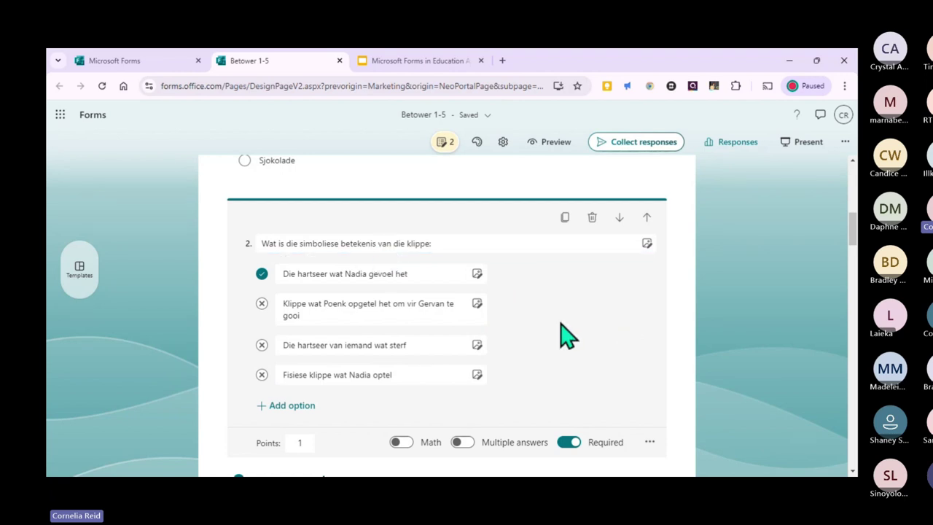
scroll(437, 375, "down", 1)
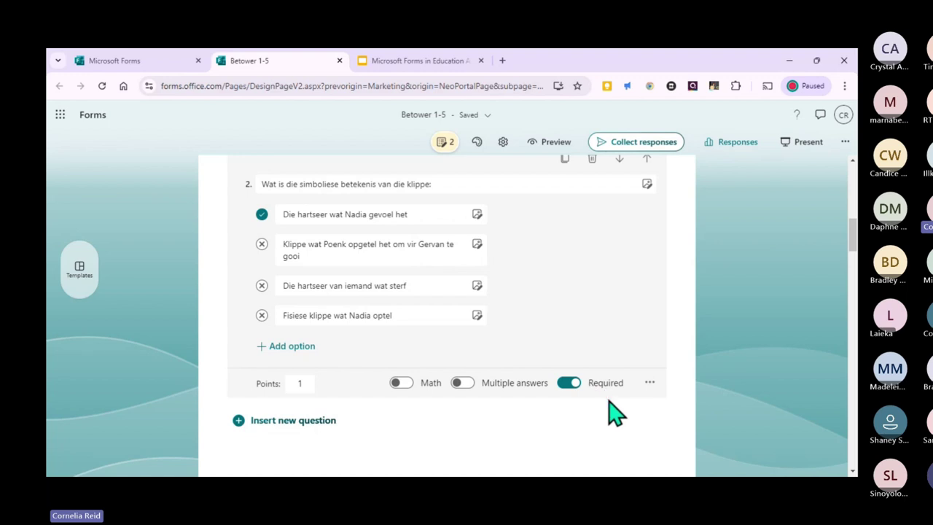
left_click(647, 383)
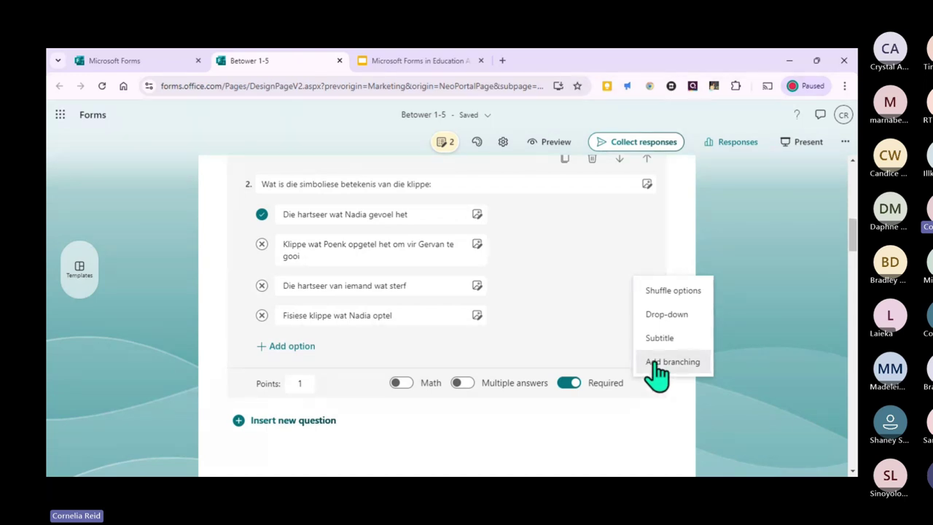
left_click(695, 363)
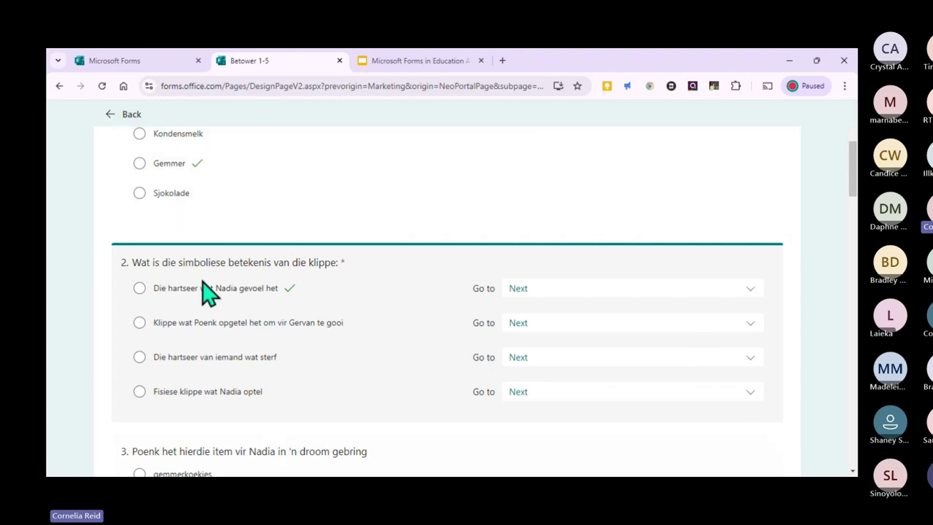
- Send question 2's answer "Die hartseer wat Nadia gevoel het" to the end of the form
left_click(289, 287)
left_click(618, 293)
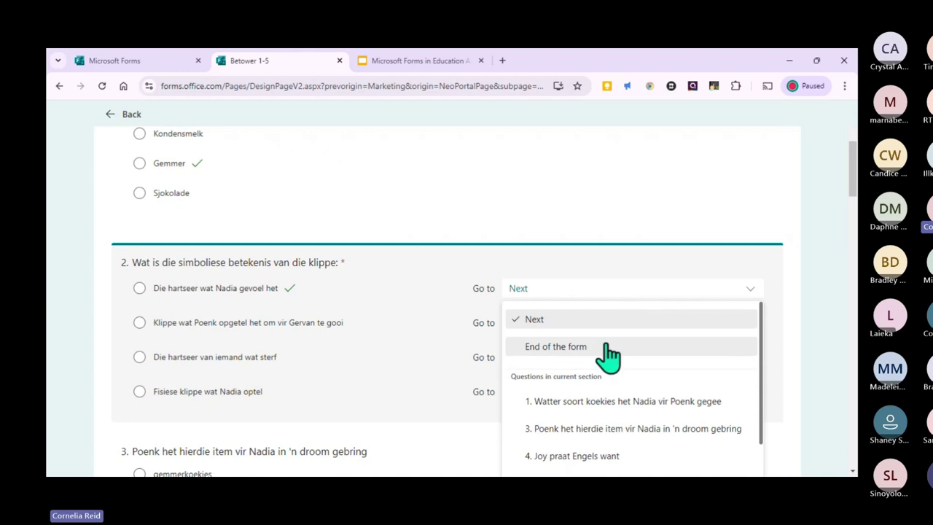
scroll(626, 442, "down", 1)
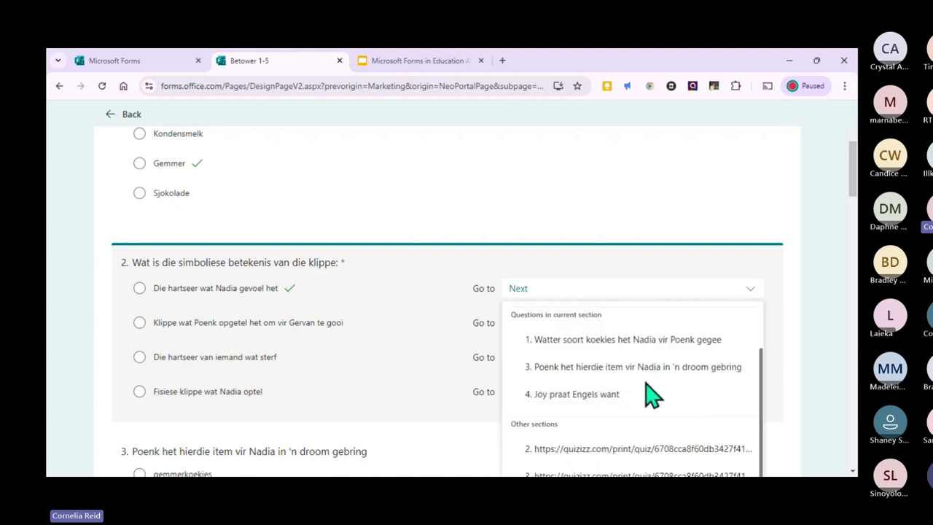
scroll(648, 397, "up", 1)
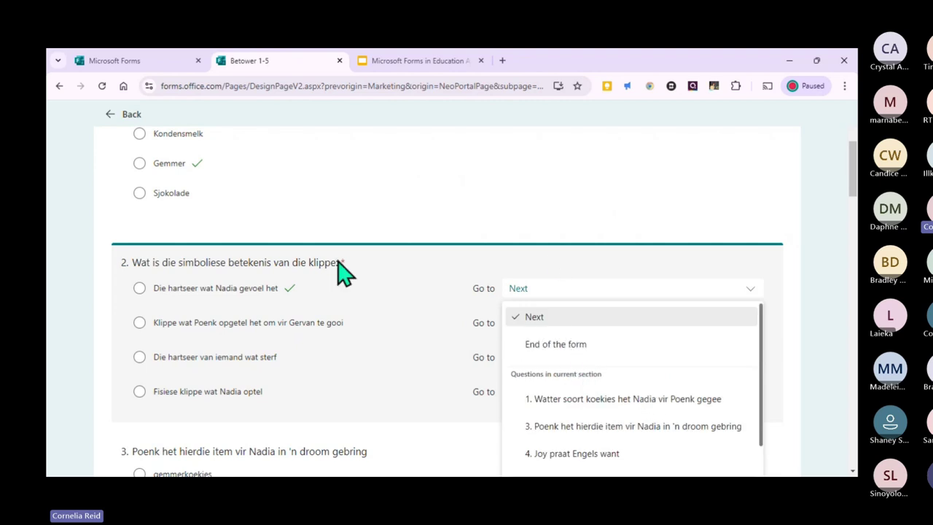
left_click(535, 353)
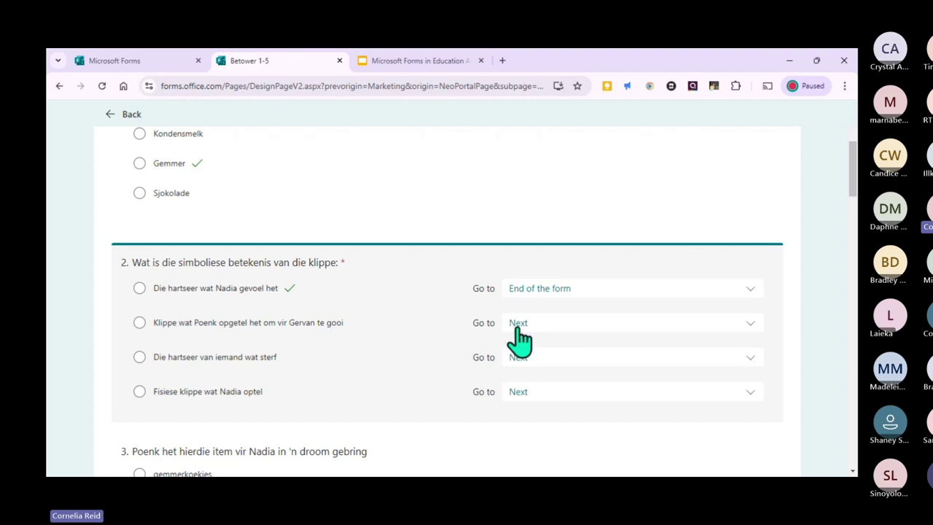
- Branch question 2's other three answers to question 3, "Poenk het hierdie item vir Nadia in 'n droom gebring"
left_click(562, 326)
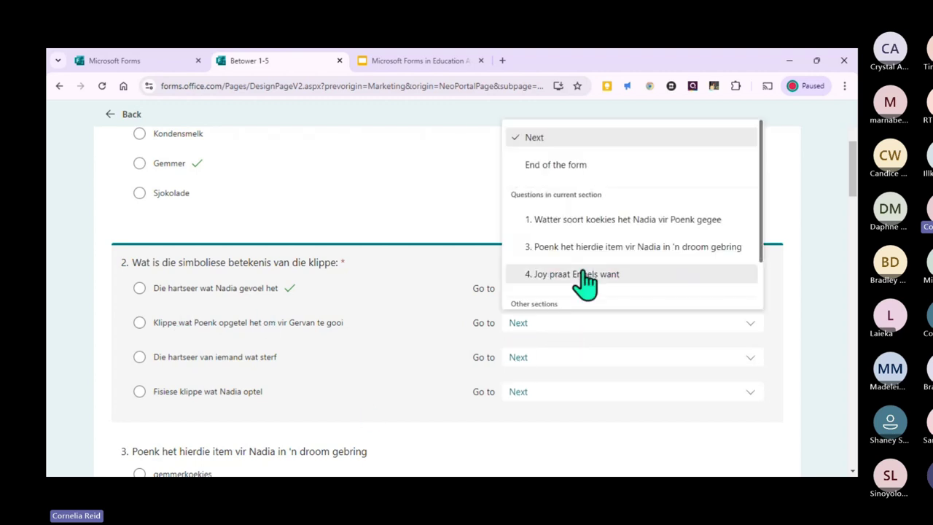
left_click(591, 254)
left_click(571, 368)
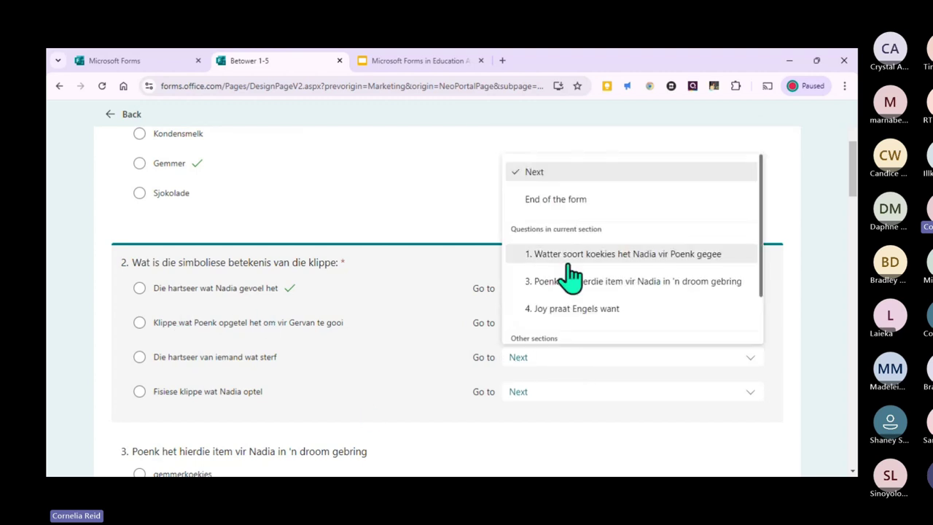
left_click(569, 280)
left_click(560, 391)
left_click(575, 311)
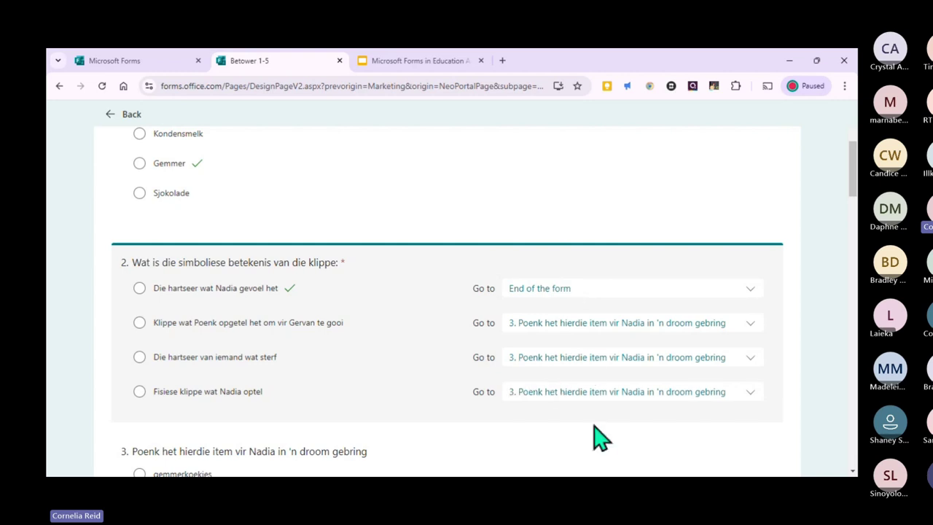
- Examine the branching destinations available for question 2's "Die hartseer van iemand wat sterf" answer and review the question's branching
left_click(672, 359)
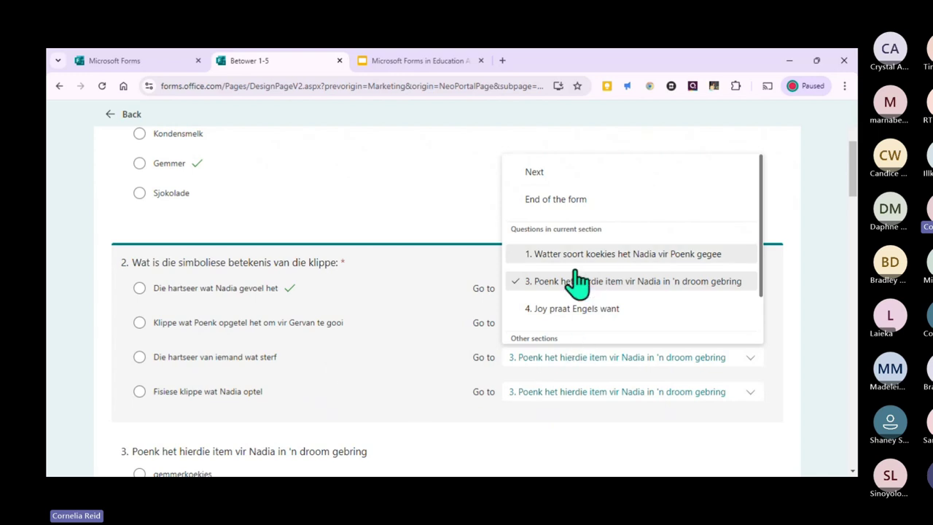
scroll(627, 317, "down", 2)
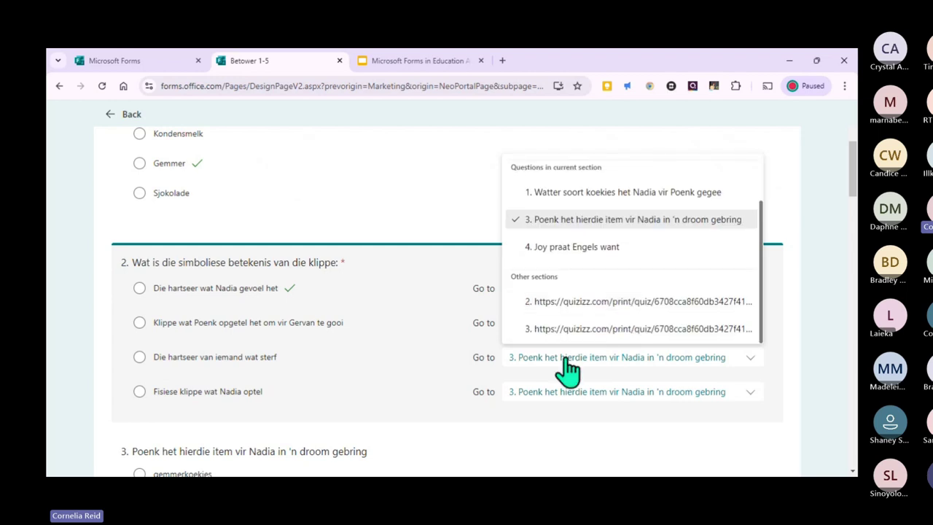
left_click(524, 446)
scroll(459, 374, "down", 3)
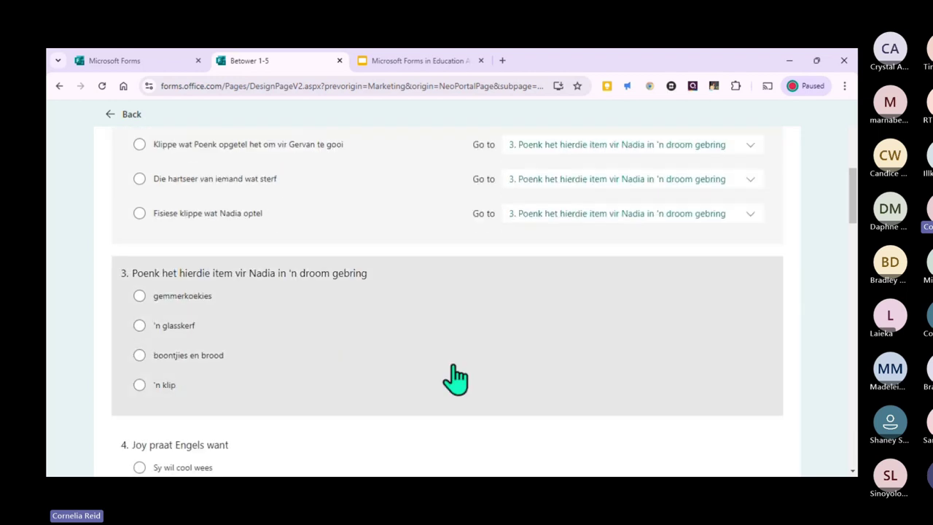
scroll(397, 219, "up", 2)
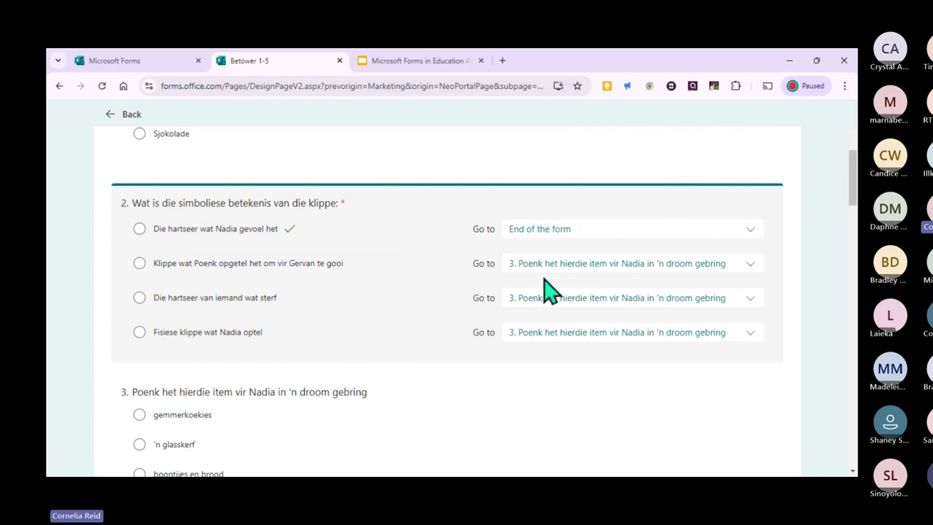
scroll(466, 204, "up", 1)
scroll(357, 308, "down", 2)
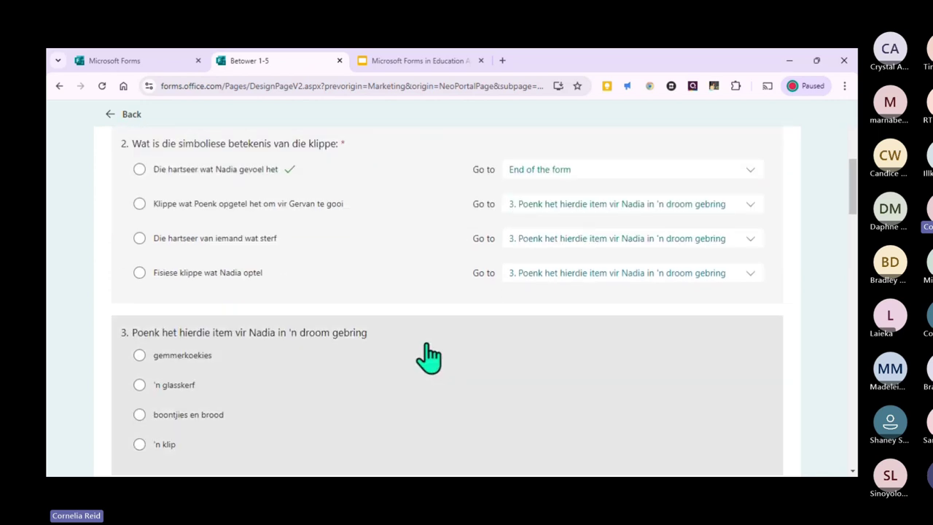
- Examine the branching settings of questions 3 and 4 without changing them, and return to the quiz editor
left_click(430, 349)
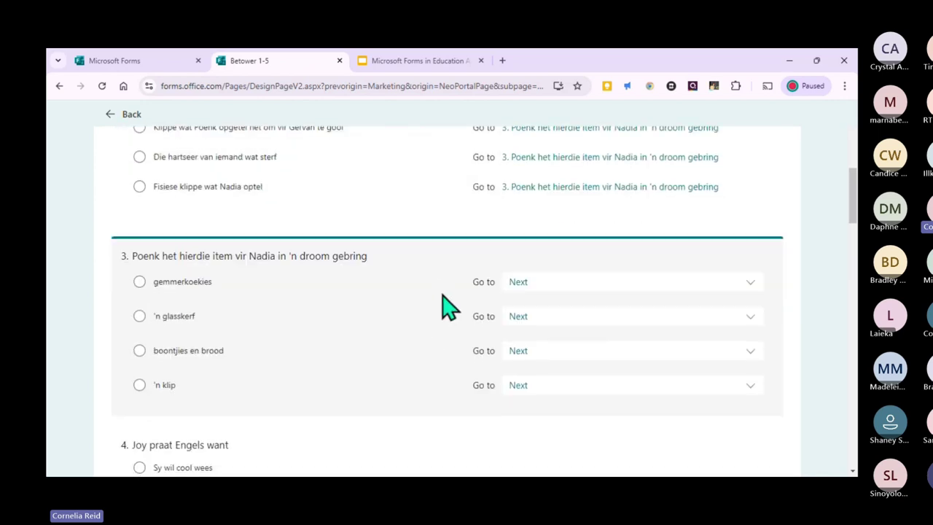
scroll(410, 389, "down", 1)
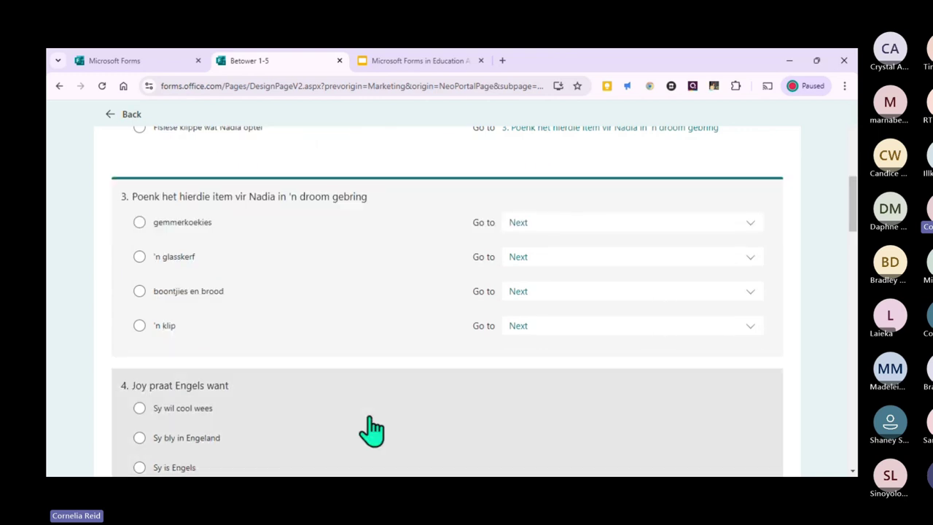
left_click(380, 400)
scroll(380, 400, "down", 3)
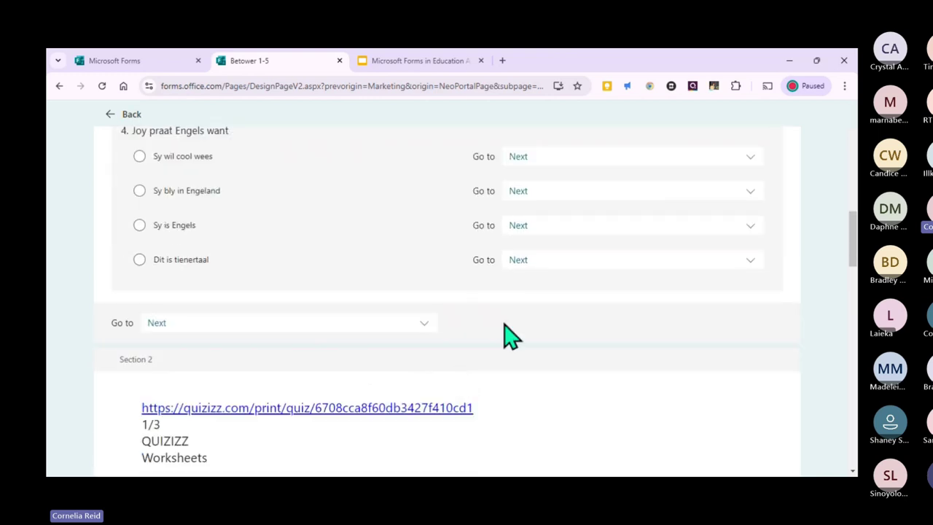
scroll(532, 382, "up", 3)
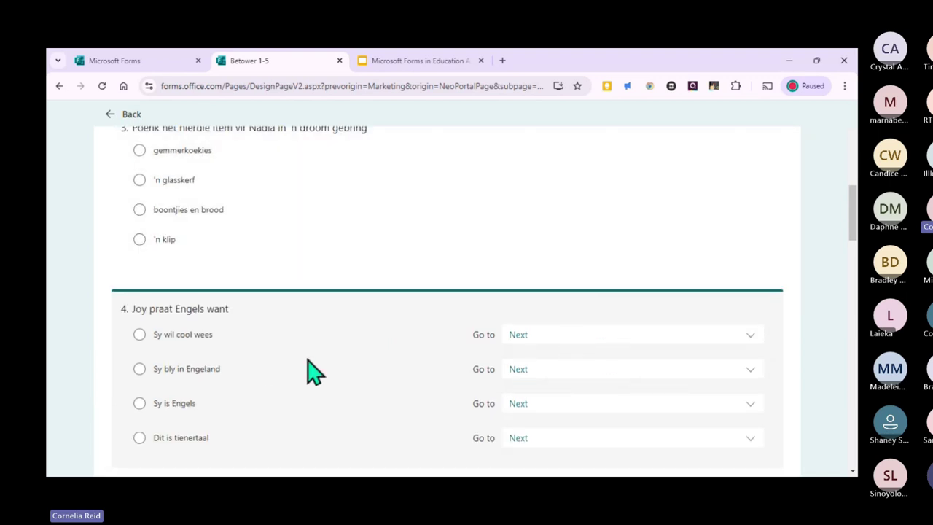
scroll(313, 370, "up", 6)
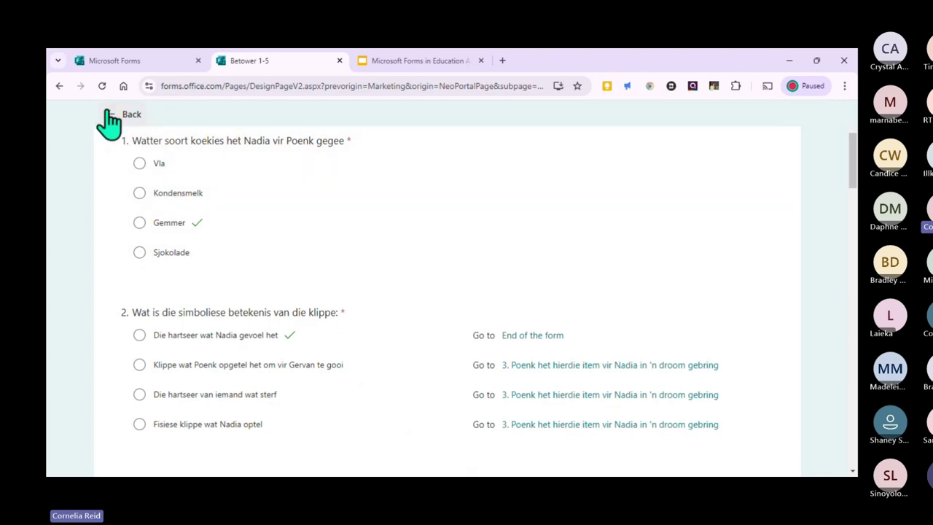
left_click(113, 115)
- Make questions 3 and 4 required
scroll(676, 368, "down", 6)
left_click(537, 339)
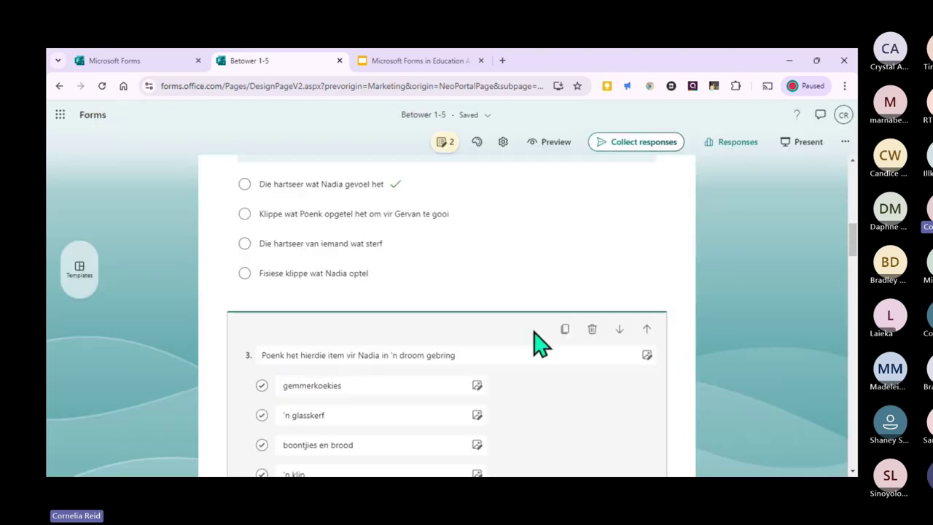
left_click(343, 241)
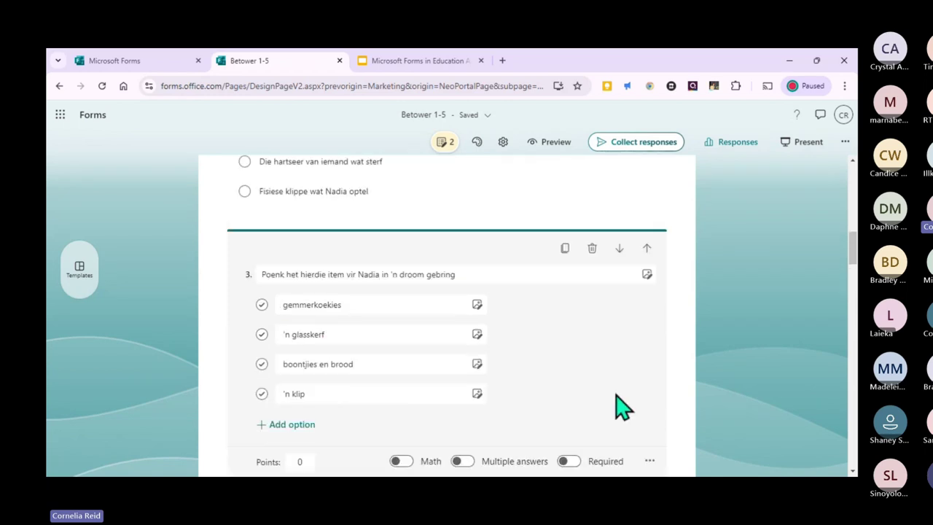
left_click(620, 406)
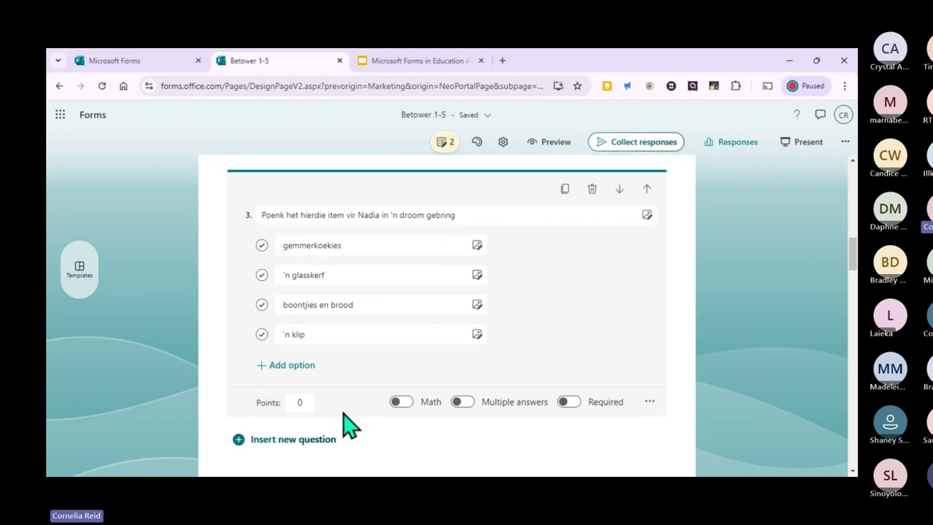
left_click(652, 405)
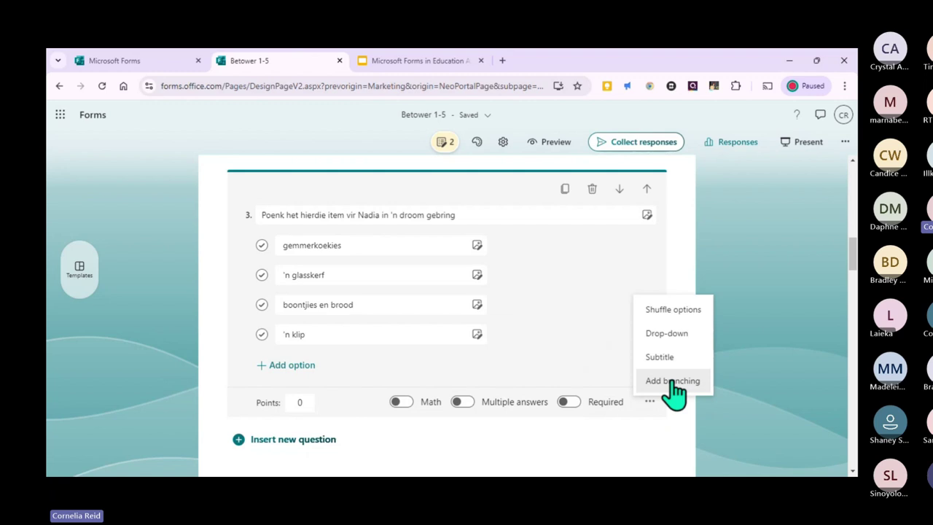
left_click(567, 401)
scroll(573, 308, "down", 3)
left_click(573, 308)
scroll(578, 314, "down", 3)
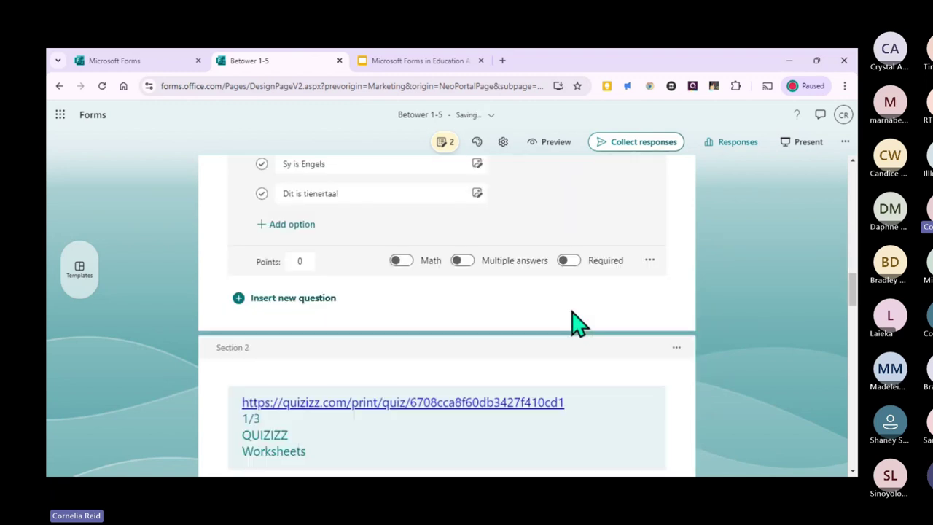
left_click(569, 261)
- Clear the imported Quizizz link and worksheet text from Section 2's title
scroll(568, 285, "down", 3)
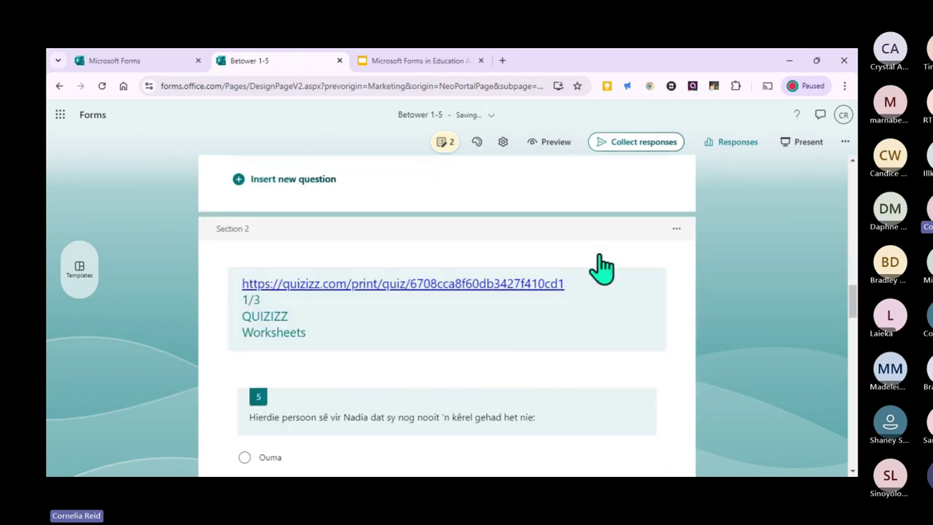
scroll(602, 266, "up", 2)
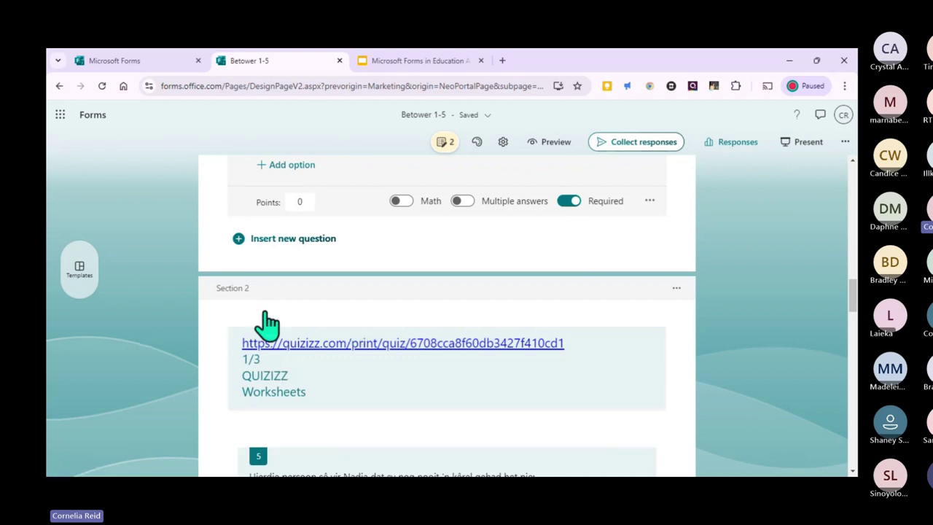
scroll(306, 328, "down", 3)
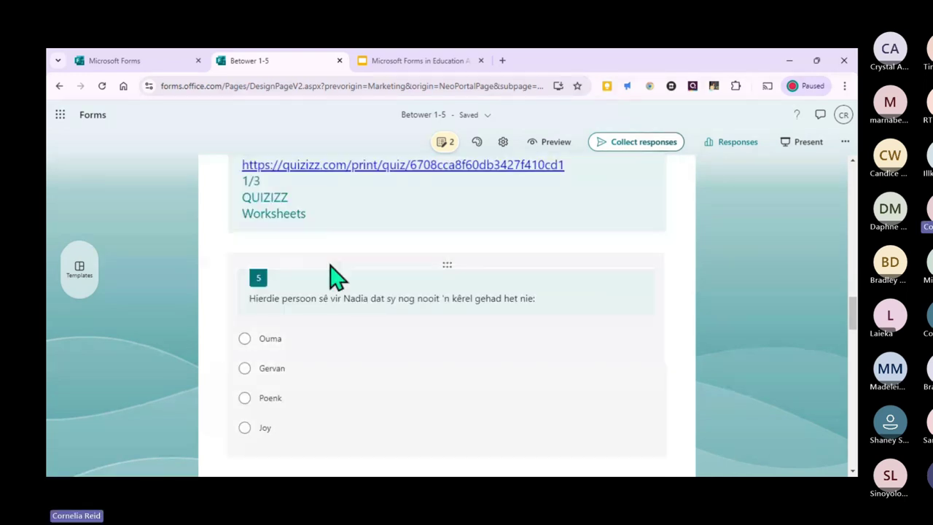
scroll(323, 281, "up", 2)
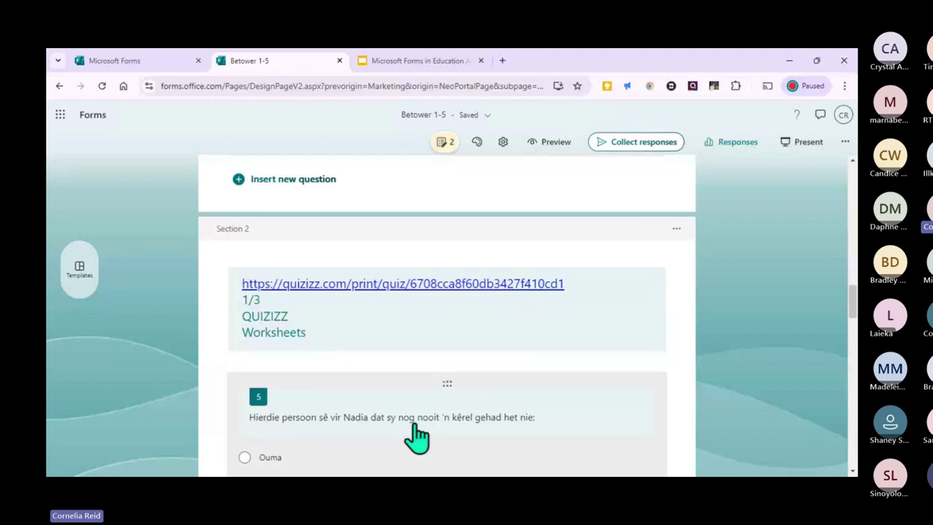
left_click(408, 342)
scroll(462, 339, "up", 2)
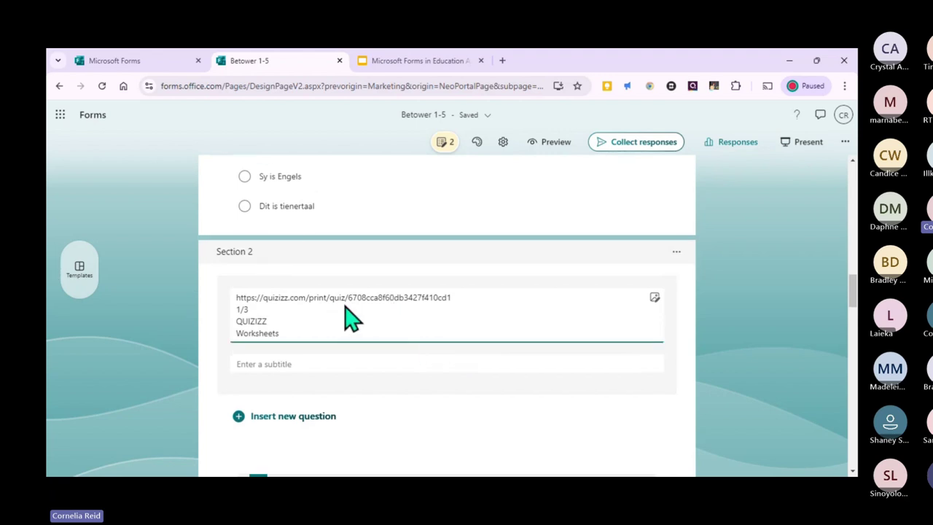
left_click(677, 252)
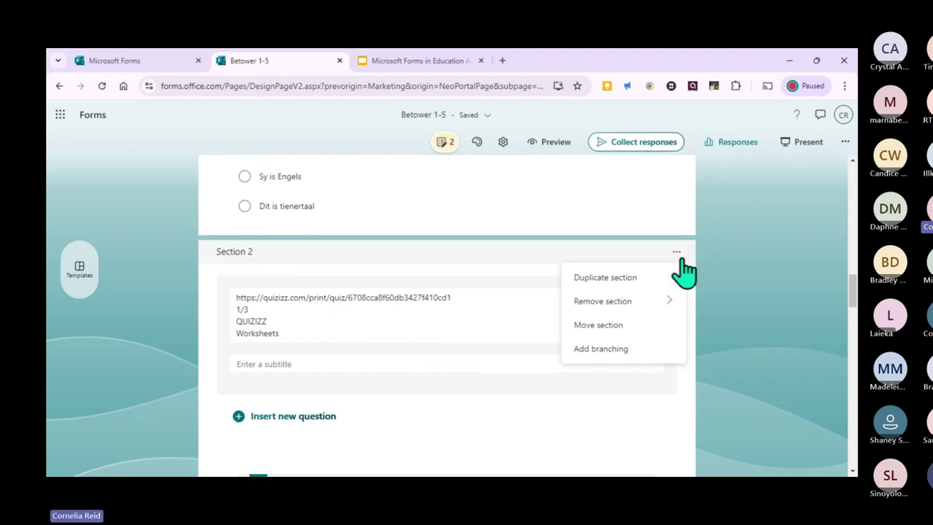
left_click(306, 321)
key("ctrl+a")
scroll(422, 354, "down", 2)
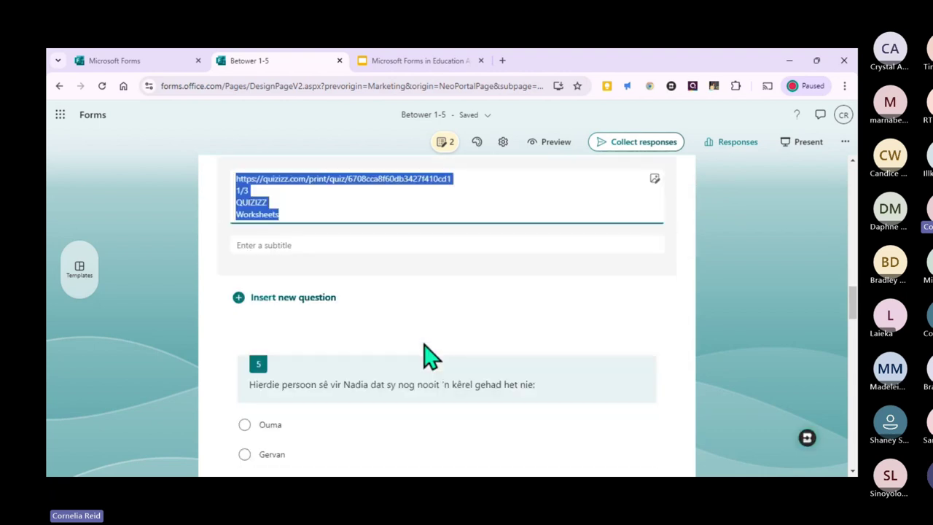
scroll(300, 334, "up", 2)
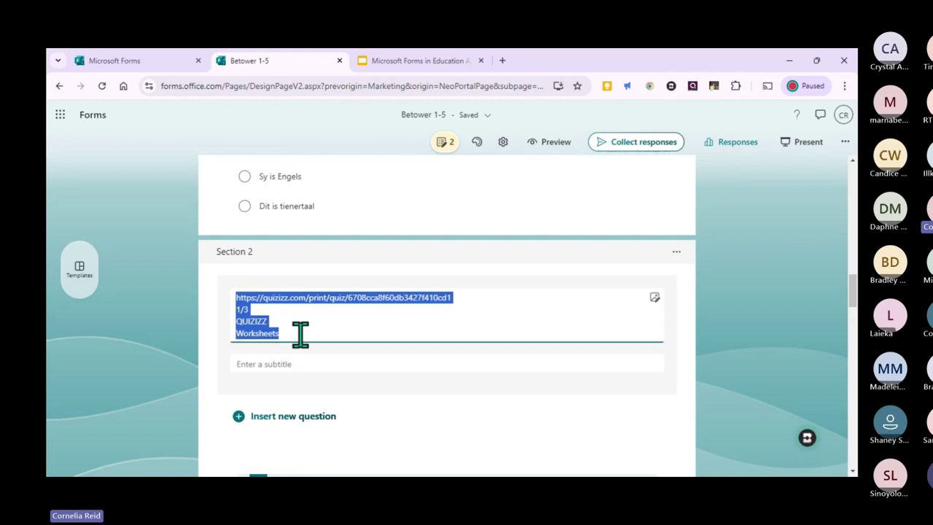
key("BackSpace")
- Add a cartoon image of two girls on a bench to Section 2's title, using an image search for "girls talking at school"
left_click(654, 298)
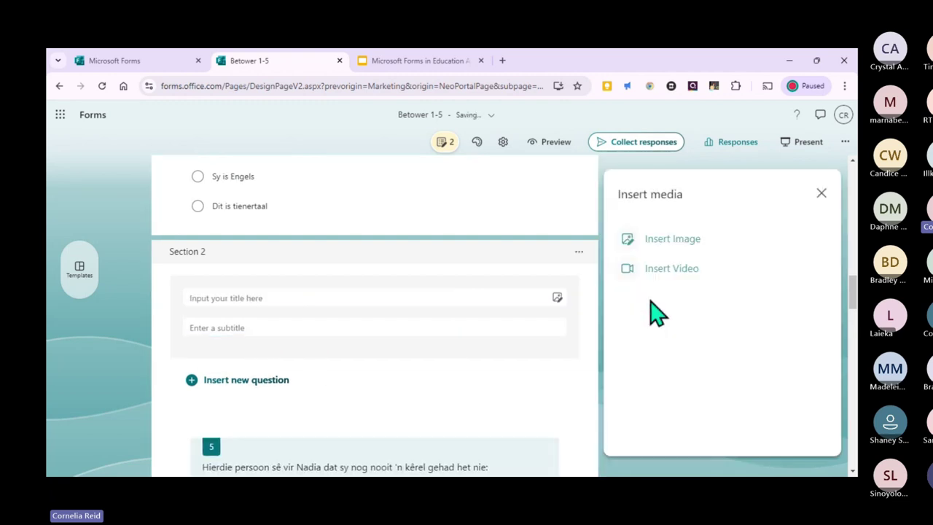
left_click(677, 242)
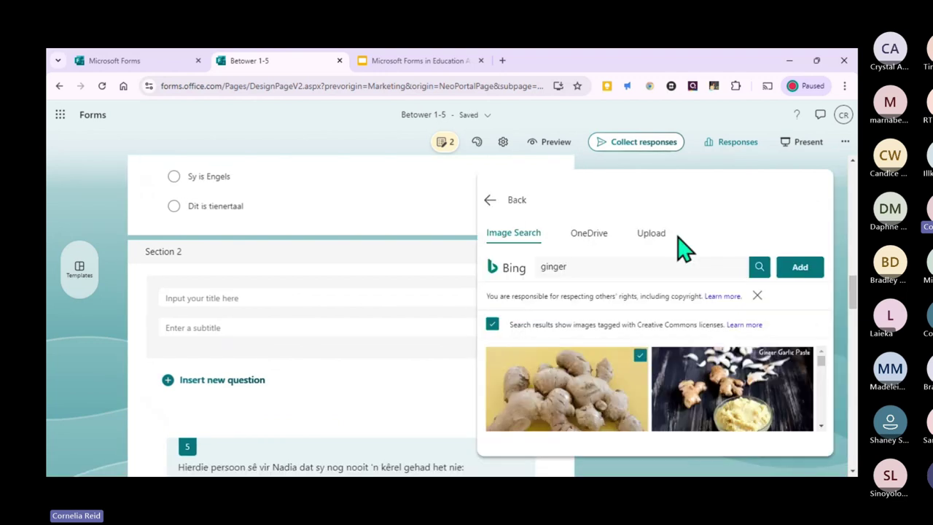
key("ctrl+a")
type("girls talking at sc")
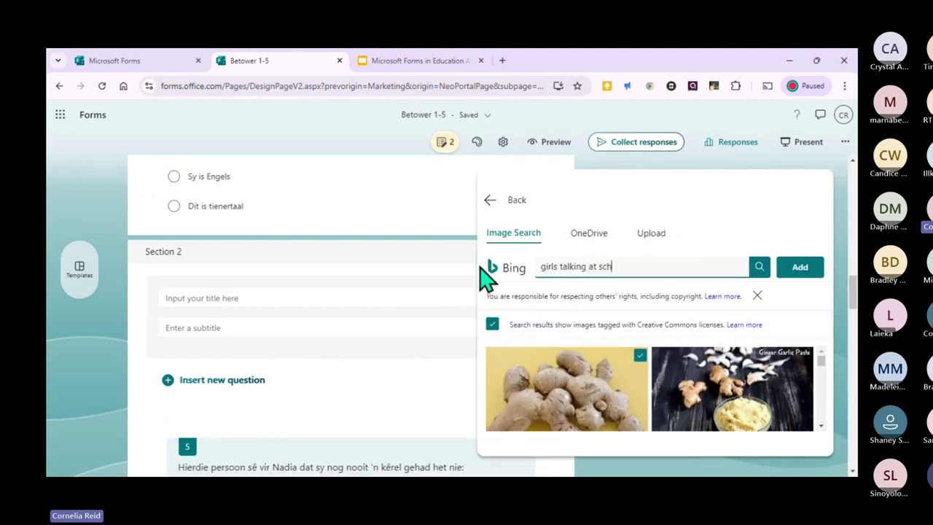
key("Return")
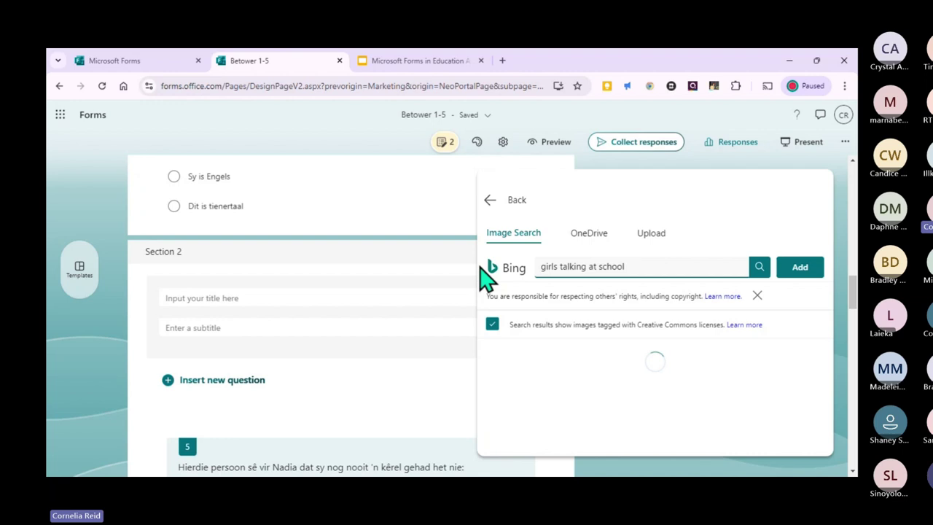
scroll(685, 331, "down", 2)
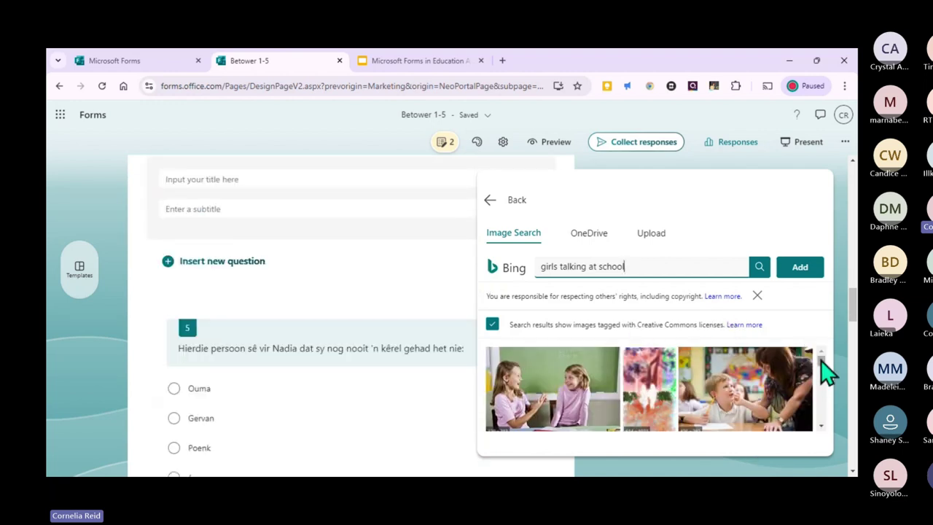
scroll(823, 371, "down", 3)
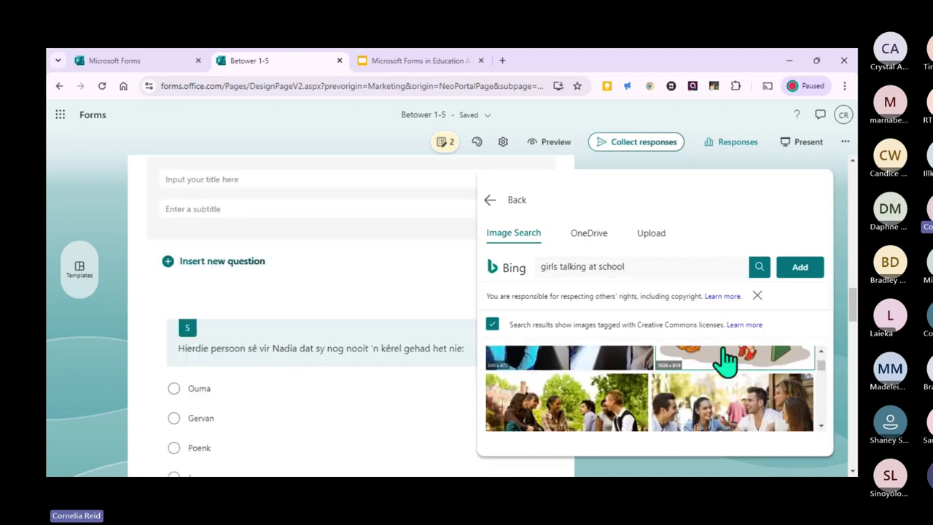
scroll(727, 358, "up", 1)
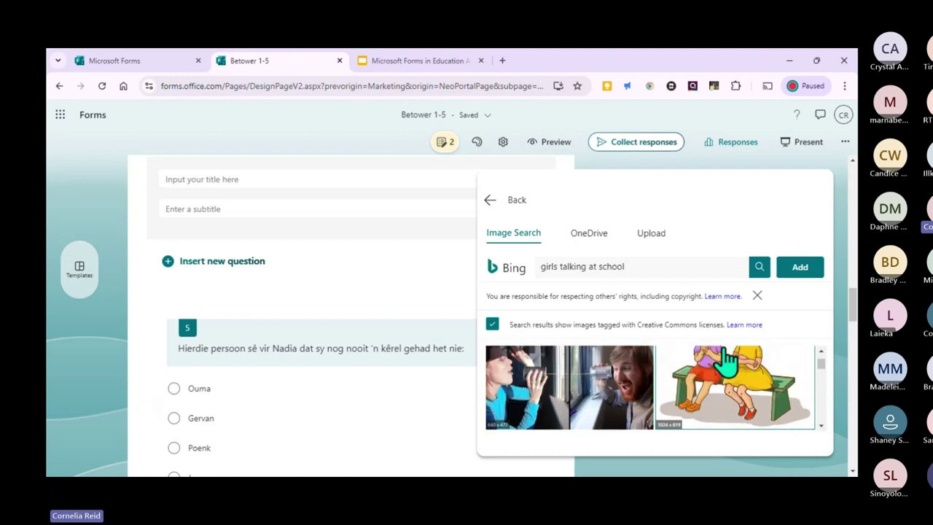
left_click(793, 273)
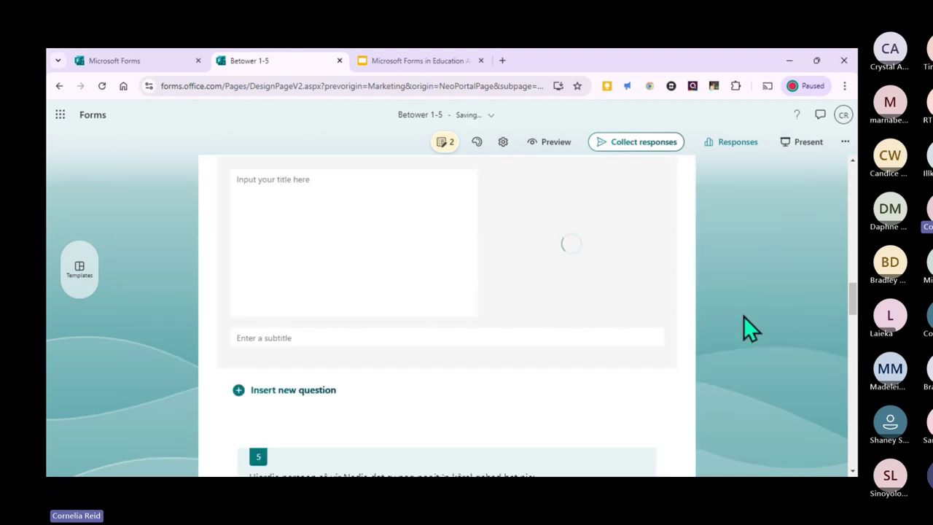
- Title Section 2 "Joy en Nadia gesels" and give it the subtitle "By die skool"
left_click(316, 189)
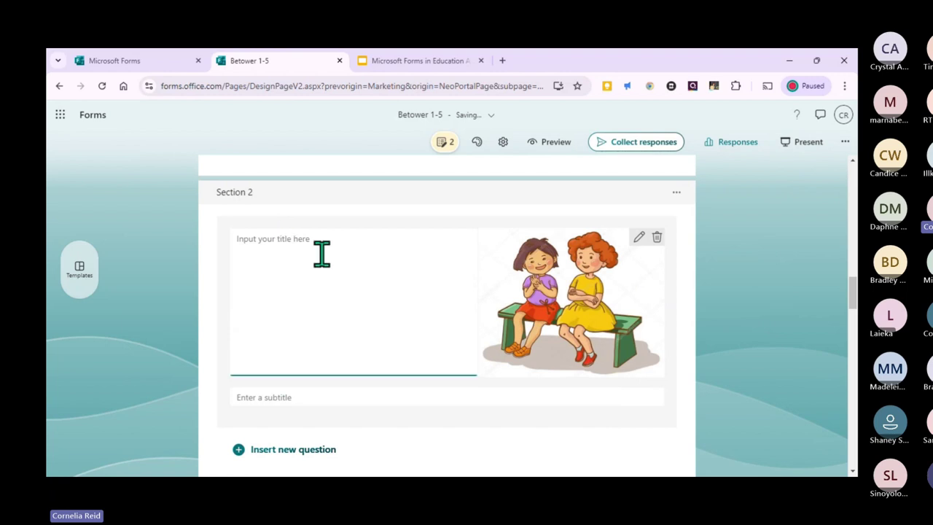
type("Joy en Nadia gesels by die skool")
left_click_drag(356, 239, 311, 238)
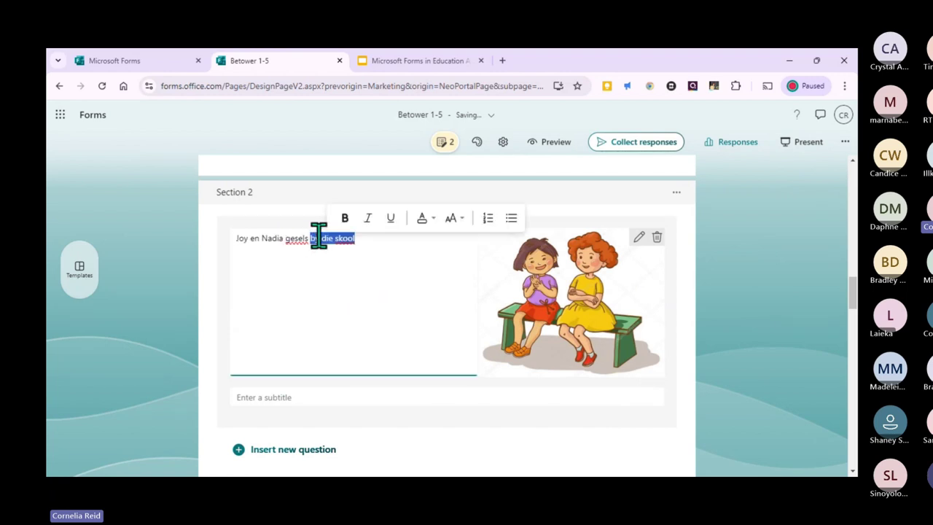
left_click(262, 394)
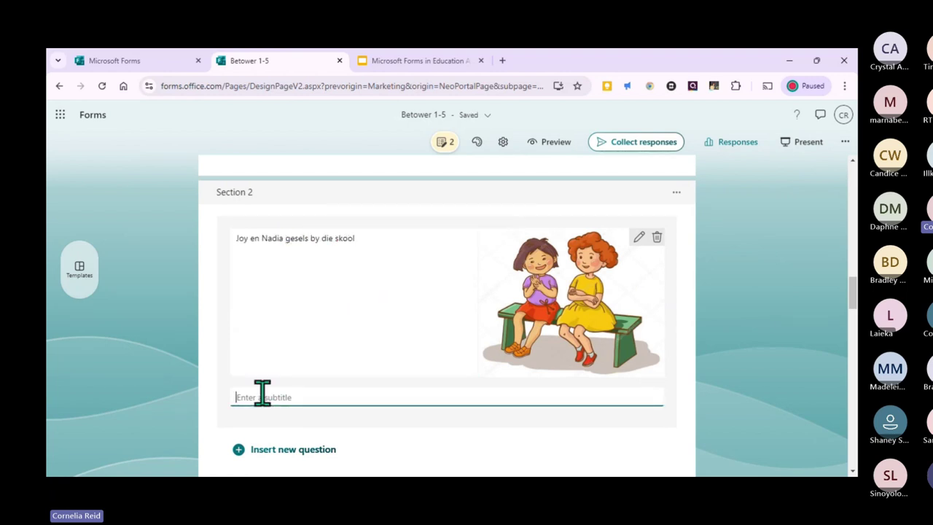
type("By die skool")
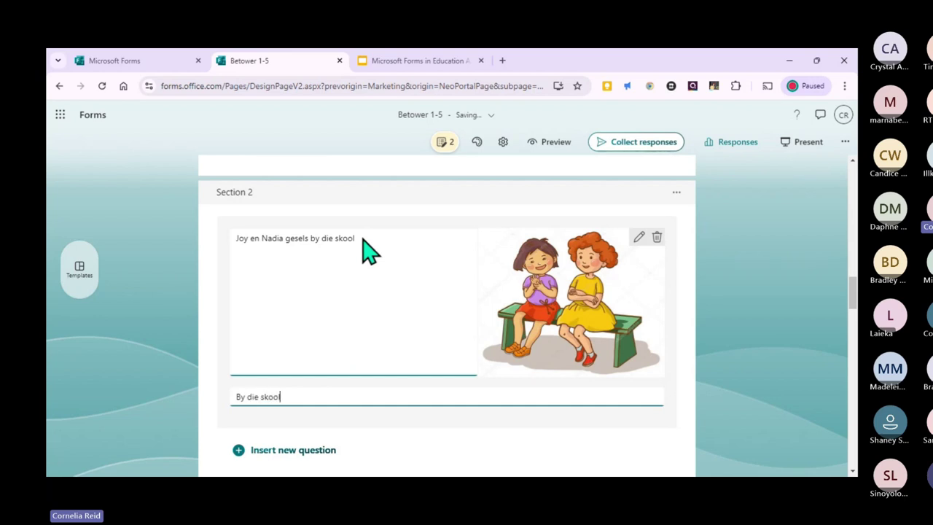
left_click_drag(356, 238, 311, 239)
key("BackSpace")
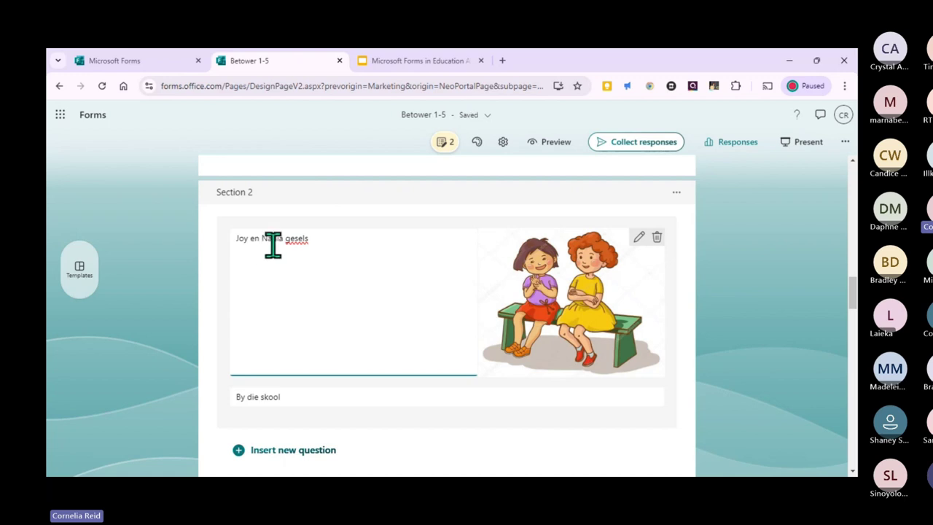
right_click(267, 240)
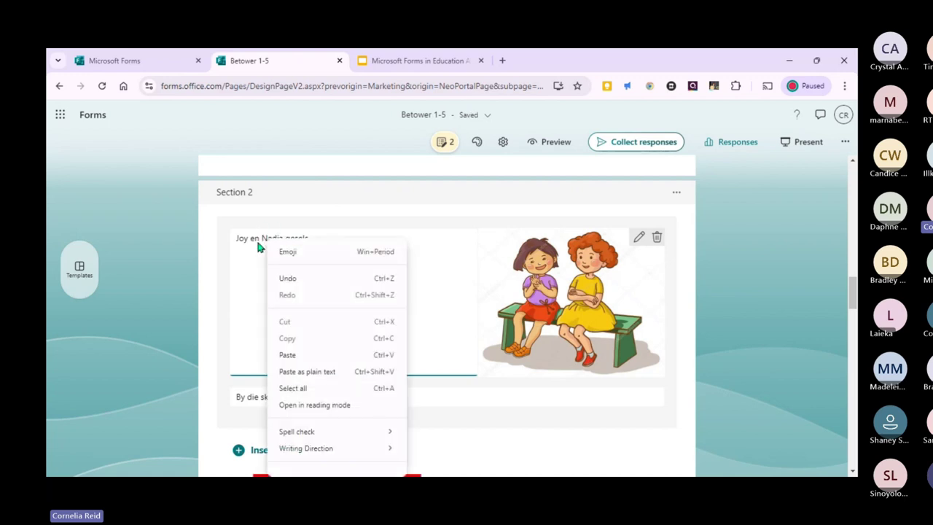
double_click(297, 239)
left_click(281, 250)
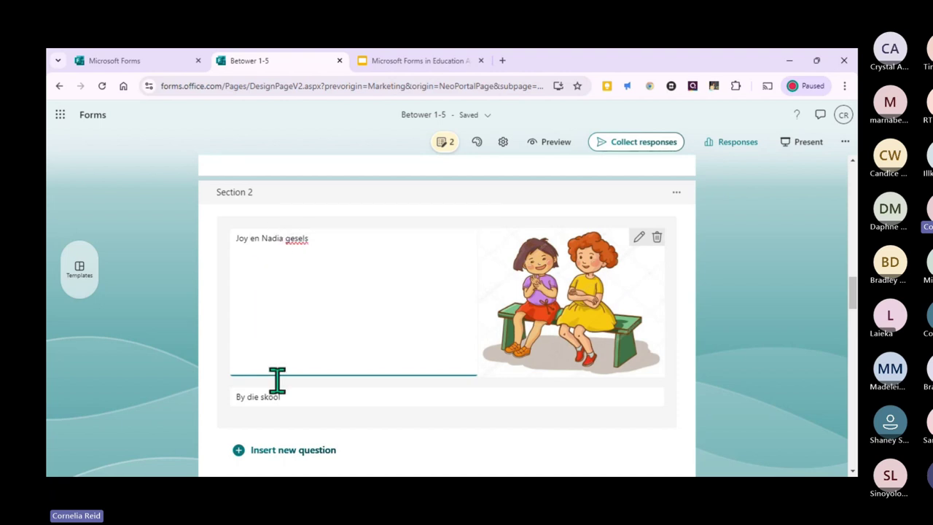
- Make the word "skool" in Section 2's subtitle bold and finish editing the section heading
left_click(287, 405)
triple_click(279, 397)
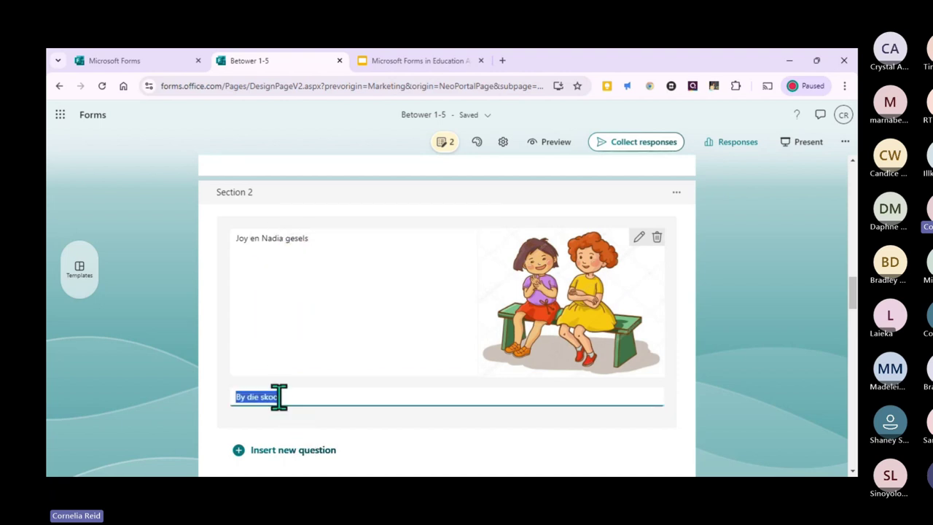
left_click_drag(283, 398, 269, 397)
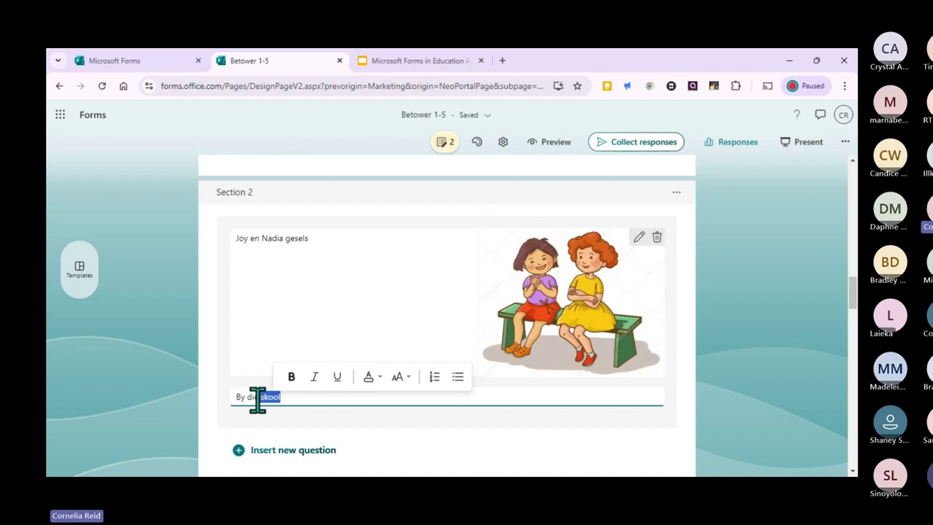
left_click(291, 377)
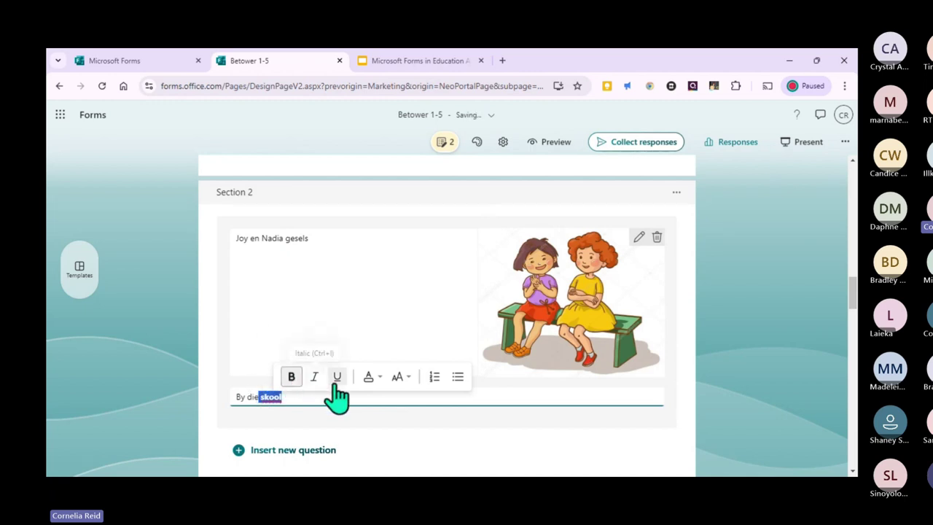
left_click(379, 377)
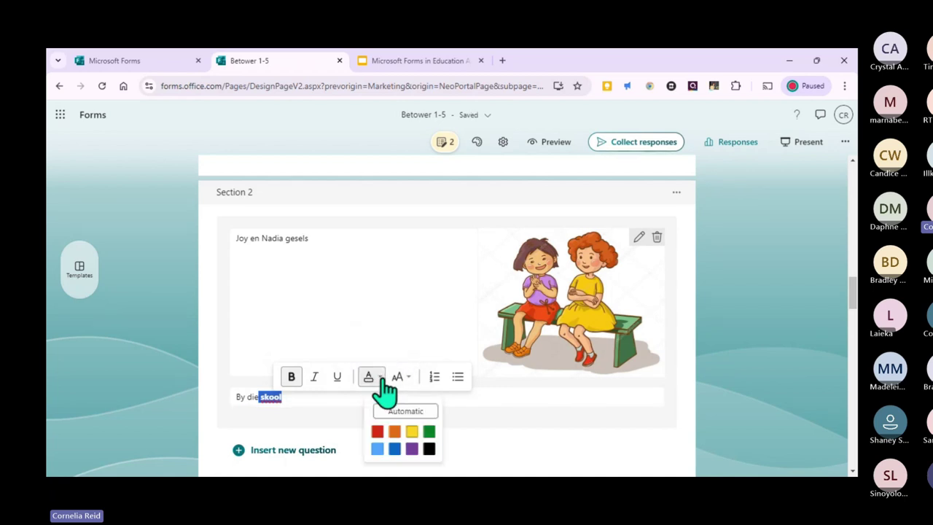
left_click(384, 381)
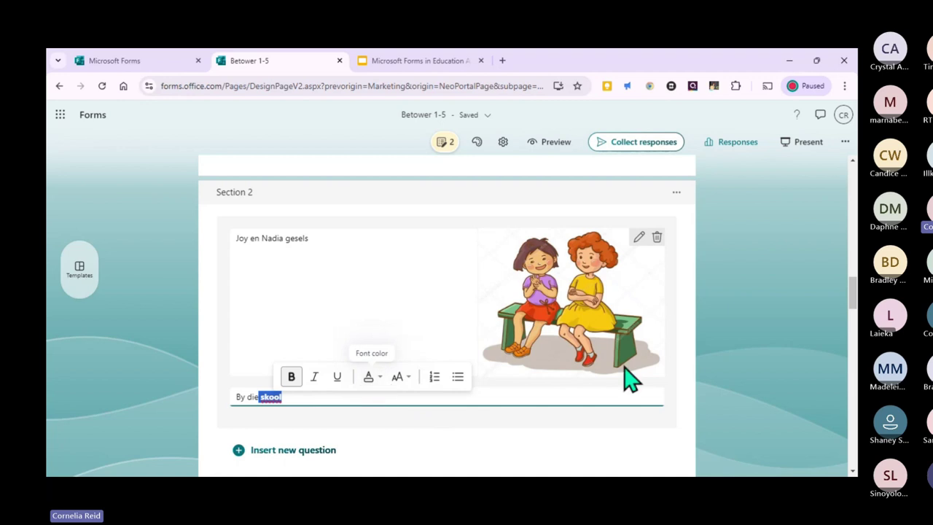
left_click(685, 298)
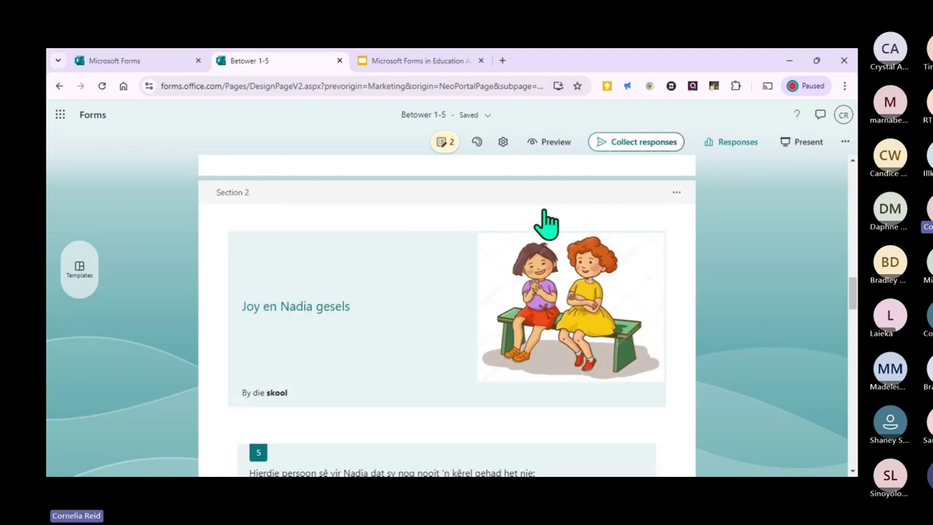
- Branch question 2's correct answer, "Die hartseer wat Nadia gevoel het", to the section "2. Joy en Nadia gesels"
scroll(527, 280, "up", 1)
scroll(527, 281, "up", 5)
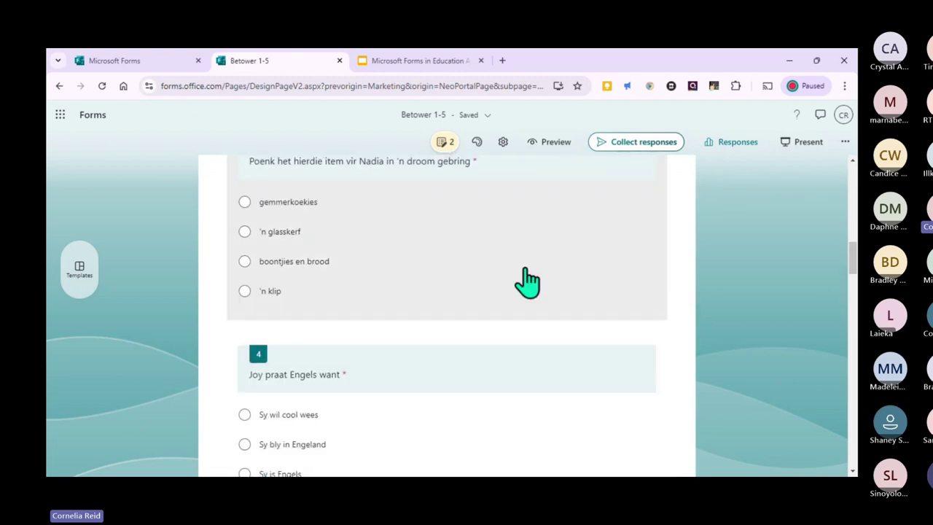
scroll(527, 280, "down", 3)
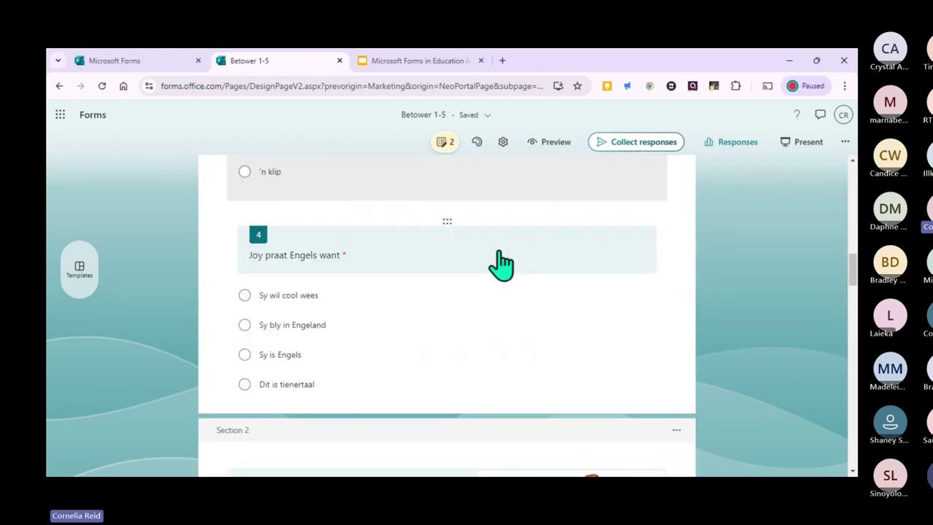
left_click(502, 262)
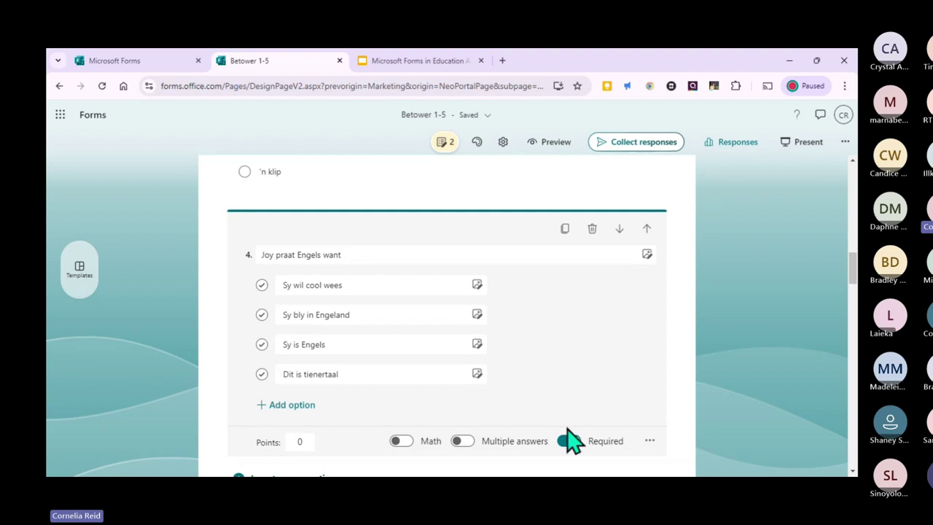
left_click(650, 440)
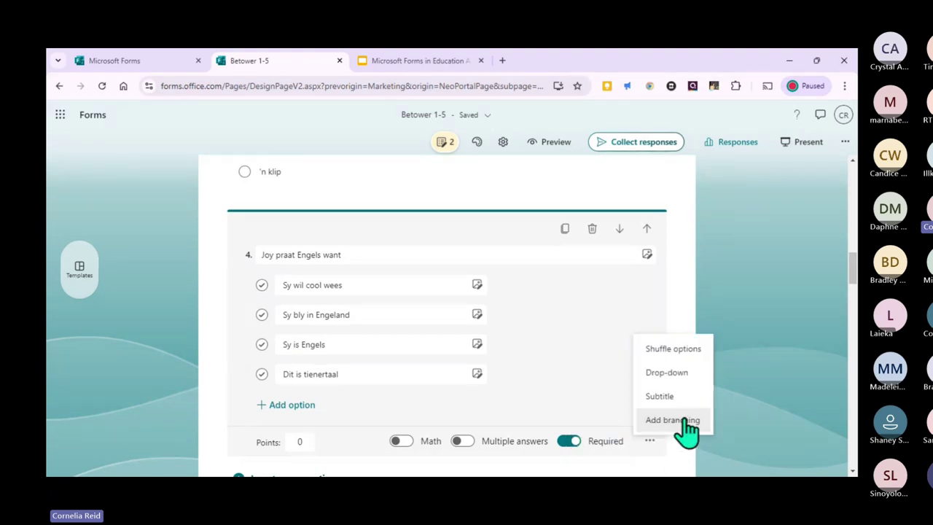
left_click(671, 420)
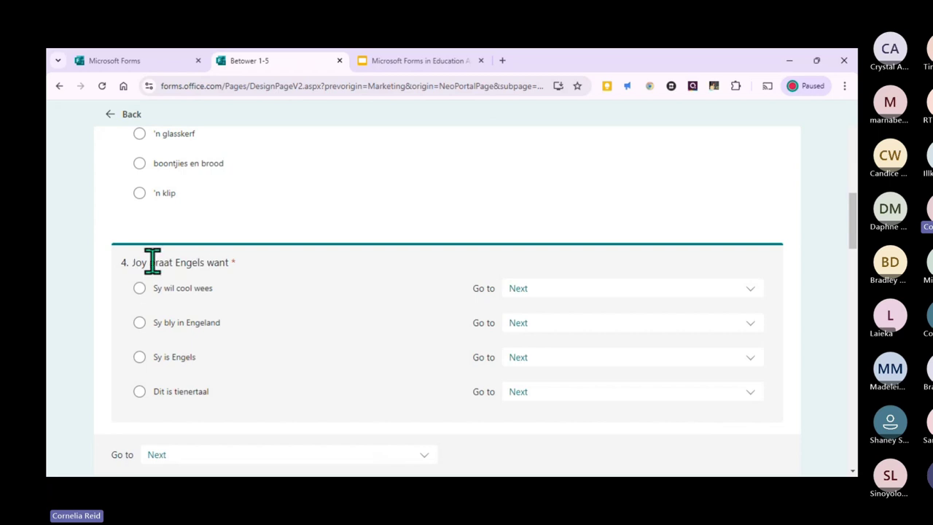
scroll(266, 298, "up", 5)
left_click(710, 301)
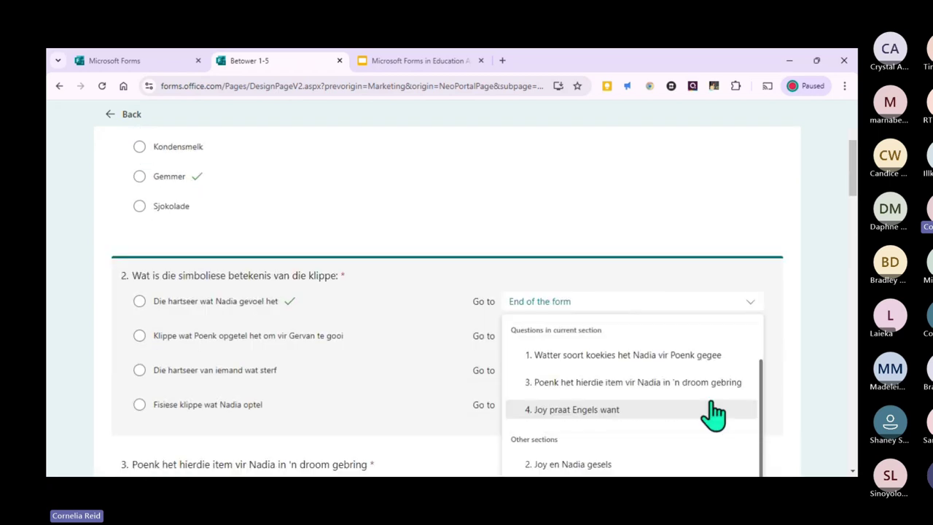
left_click(579, 466)
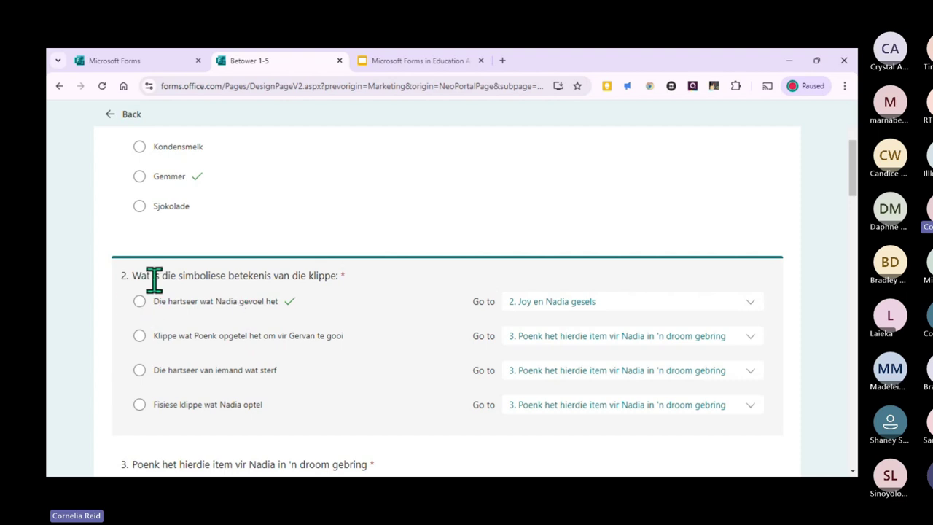
- Review the branching destinations of question 5 in Section 2 and return to the quiz editor
scroll(378, 316, "down", 4)
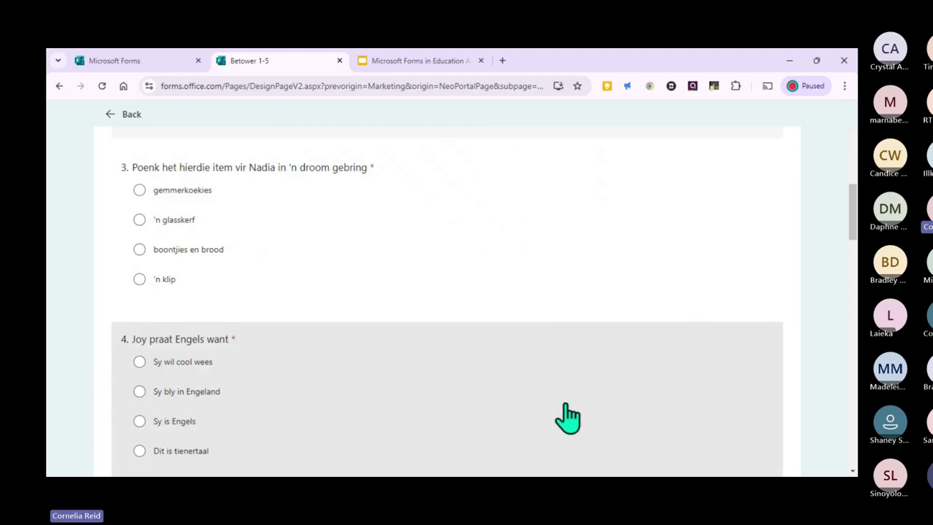
scroll(566, 415, "down", 6)
scroll(437, 194, "up", 1)
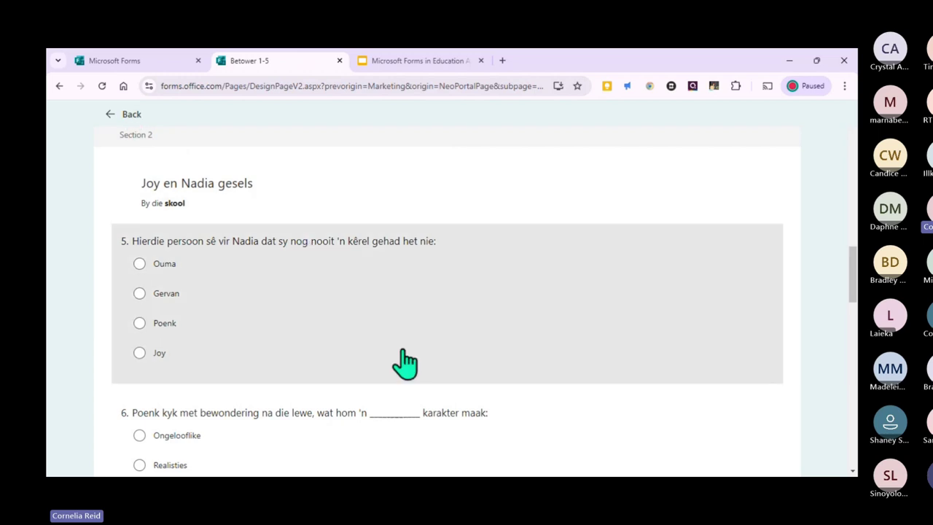
left_click(414, 323)
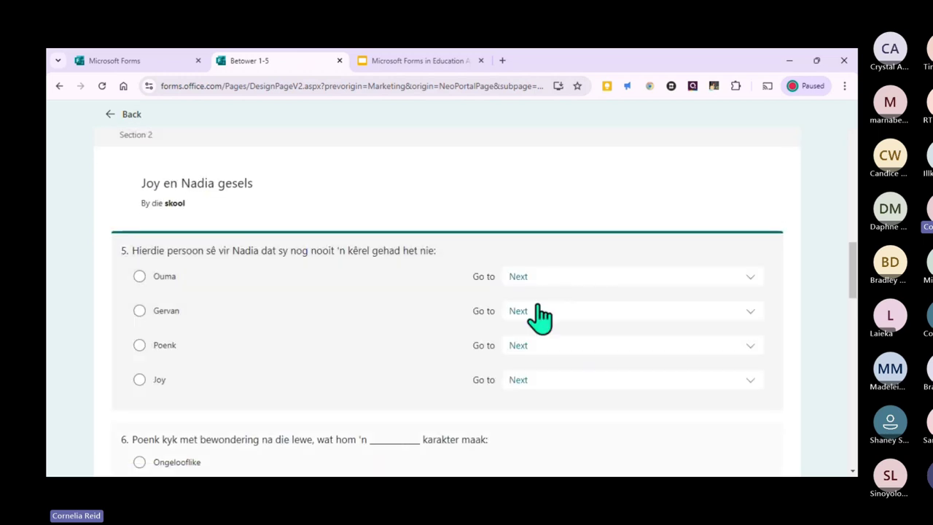
left_click(109, 116)
- Make question 5 in Section 2 required
scroll(554, 291, "down", 10)
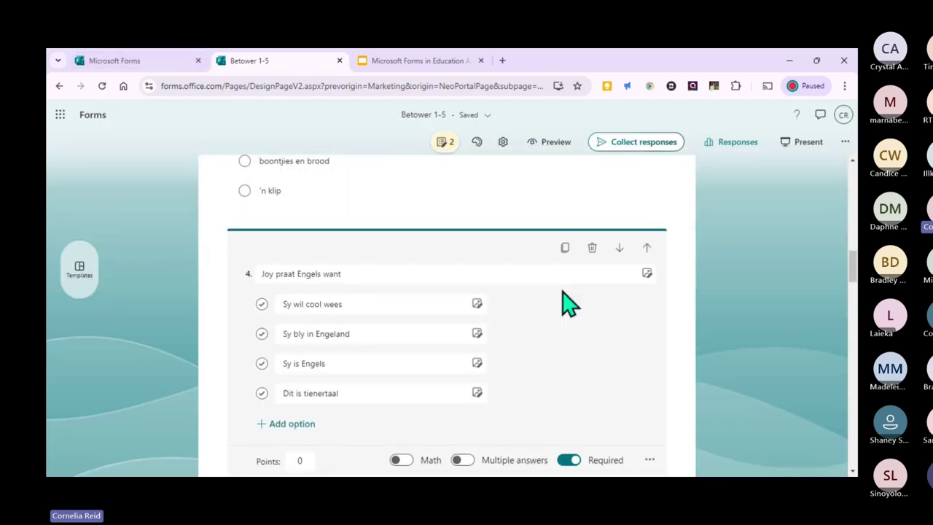
scroll(572, 337, "down", 5)
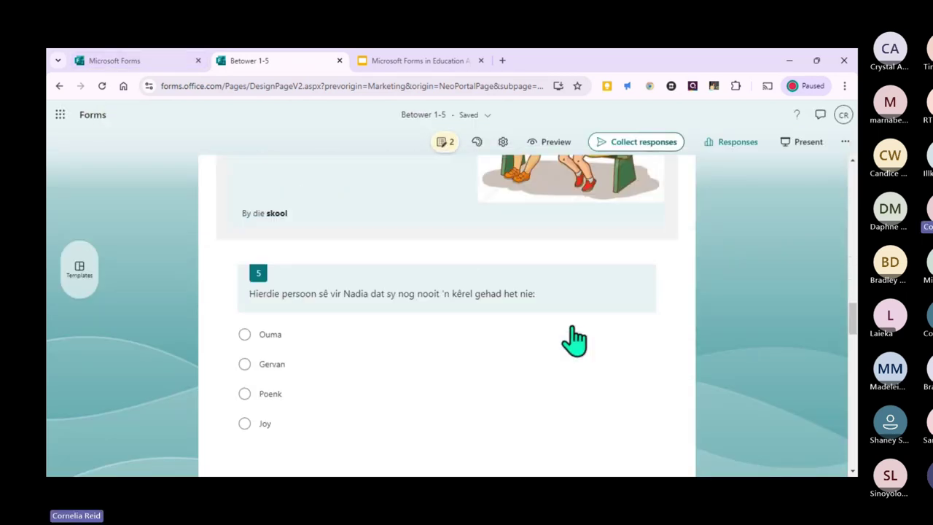
left_click(511, 315)
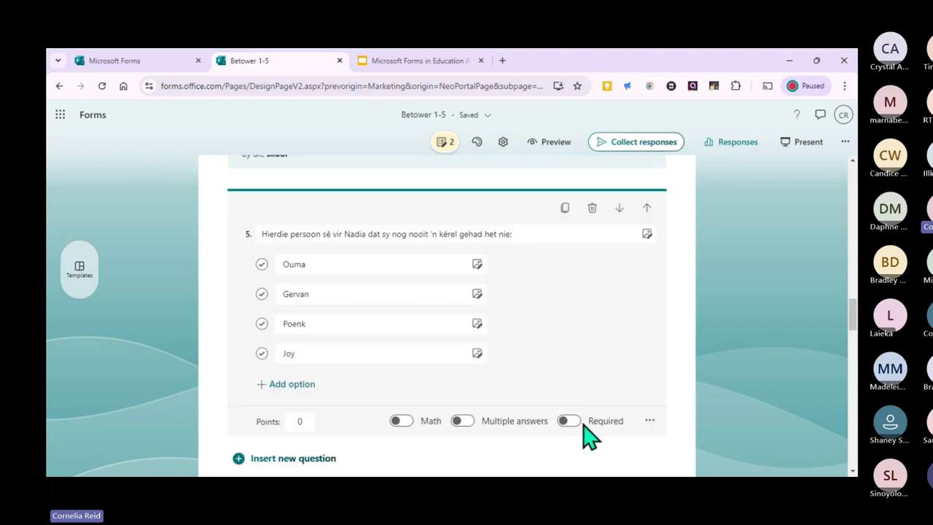
left_click(567, 421)
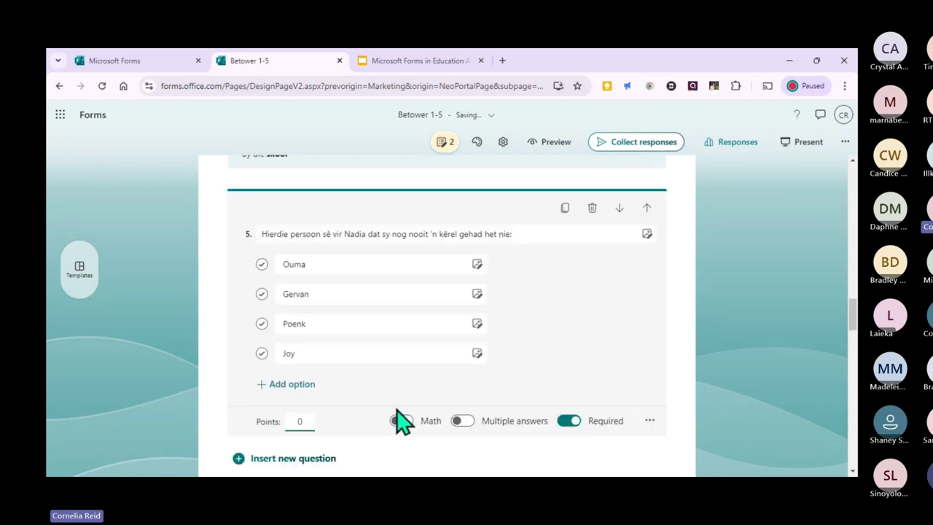
- Assign 1 point to question 5 and mark "Joy" as its correct answer
left_click(271, 414)
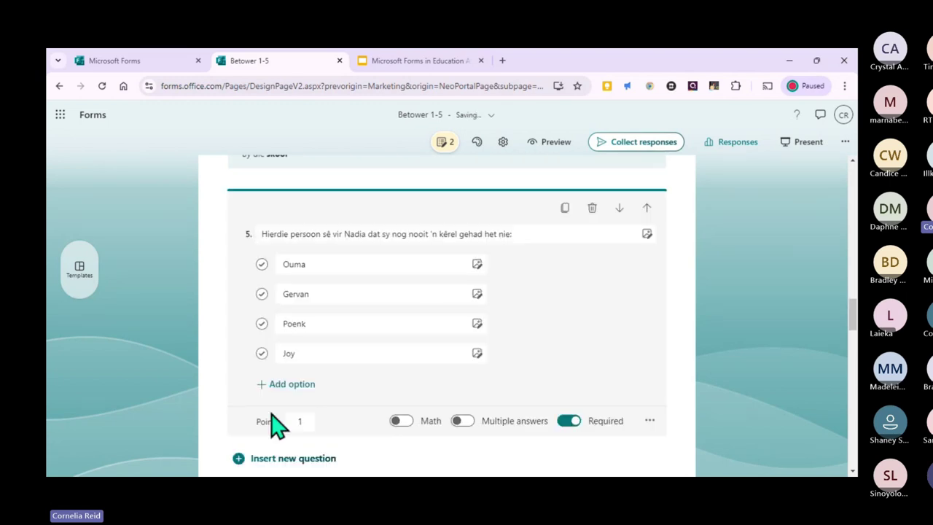
left_click(261, 354)
left_click(262, 354)
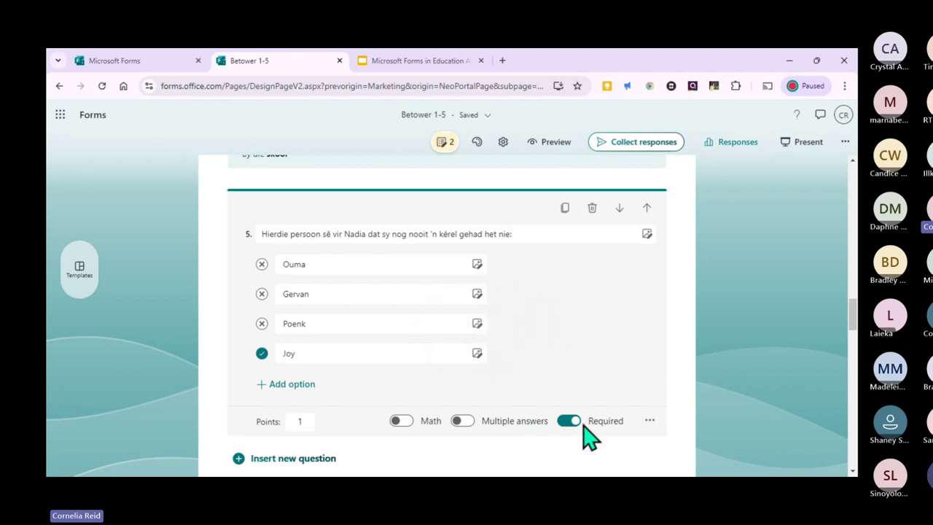
- Make question 6 required and mark "Magiese" as its correct answer
scroll(656, 368, "down", 1)
scroll(655, 368, "down", 3)
scroll(448, 357, "up", 1)
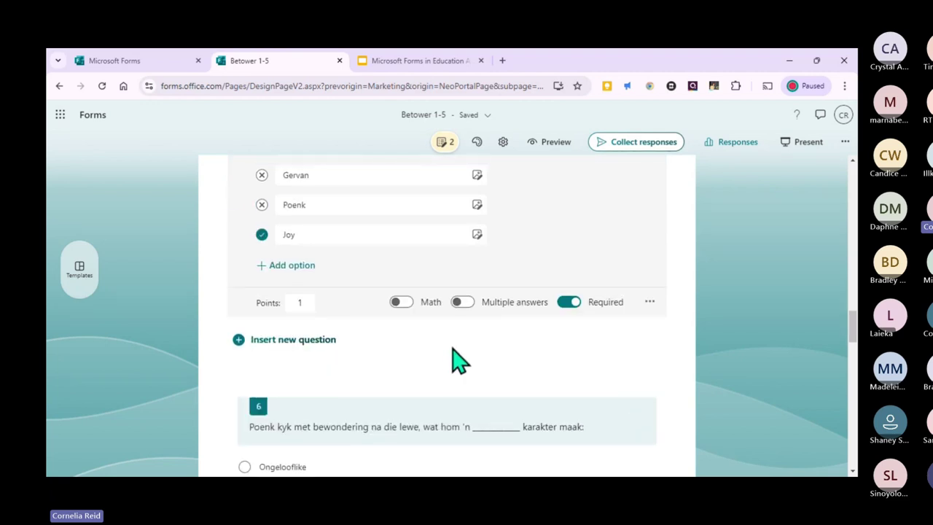
scroll(377, 241, "up", 3)
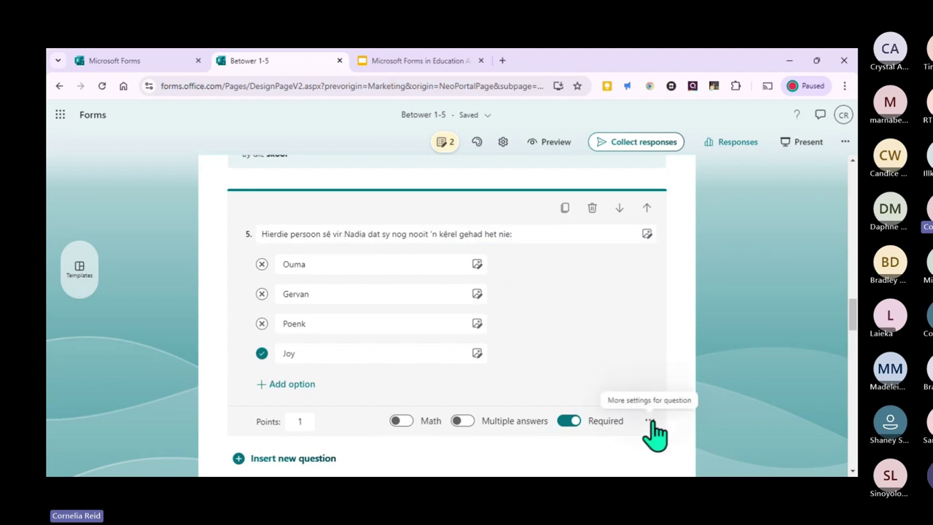
scroll(510, 393, "down", 3)
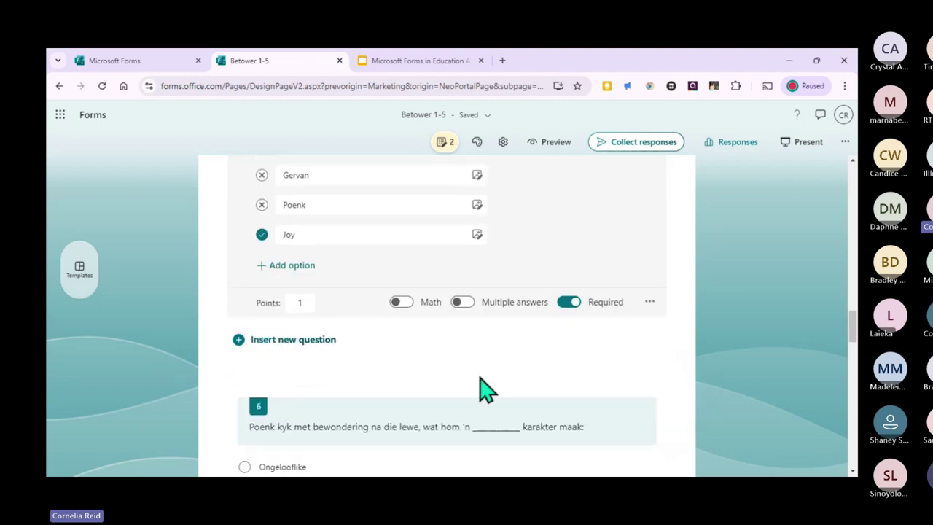
left_click(550, 423)
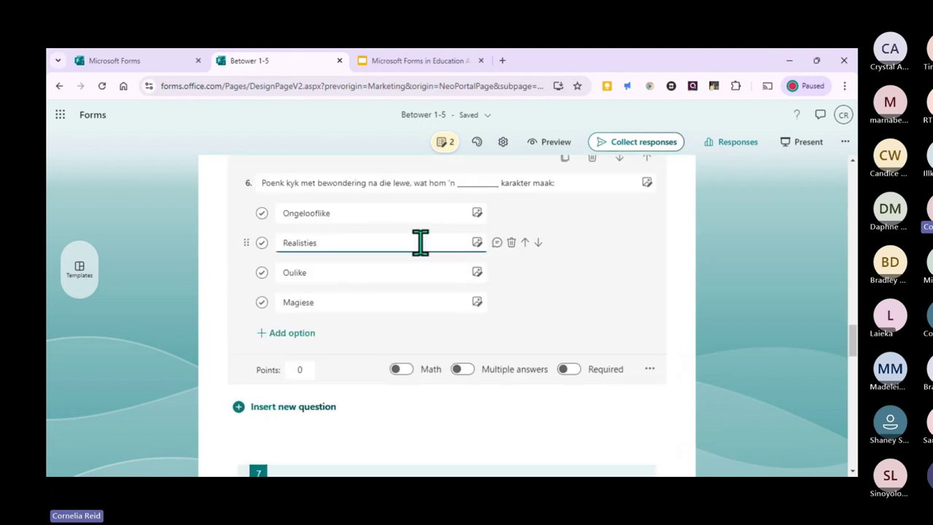
left_click(567, 370)
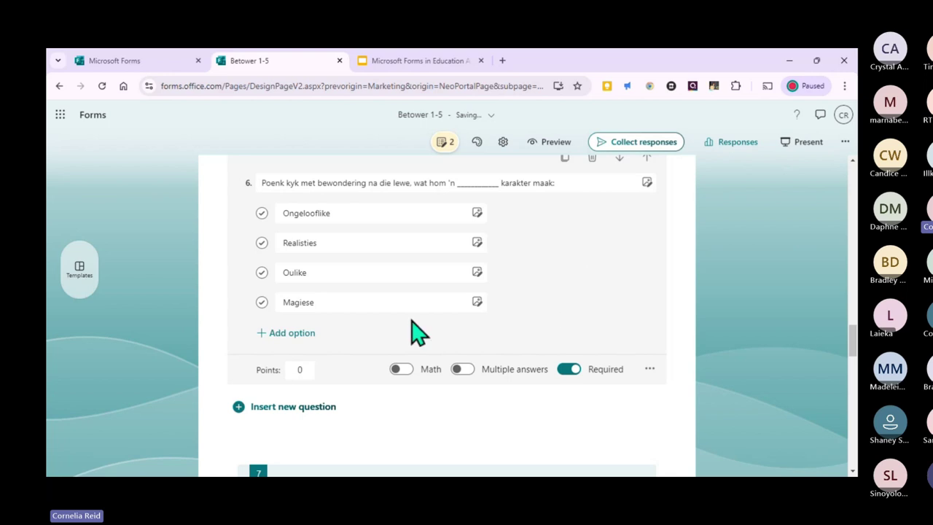
left_click(262, 302)
- Branch question 6's wrong answers "Ongelooflike", "Realisties" and "Oulike" to question 7, "Nadia se ma was 'n ... ma"
left_click(649, 370)
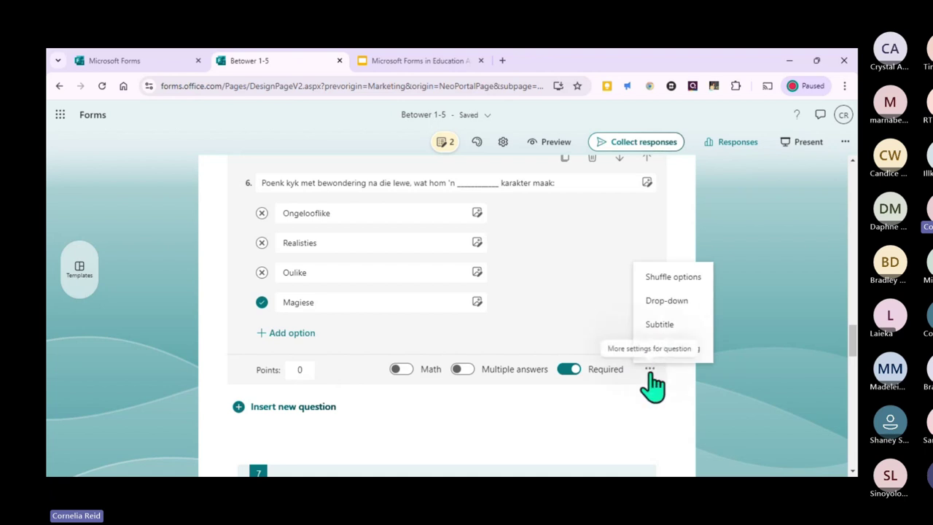
left_click(665, 348)
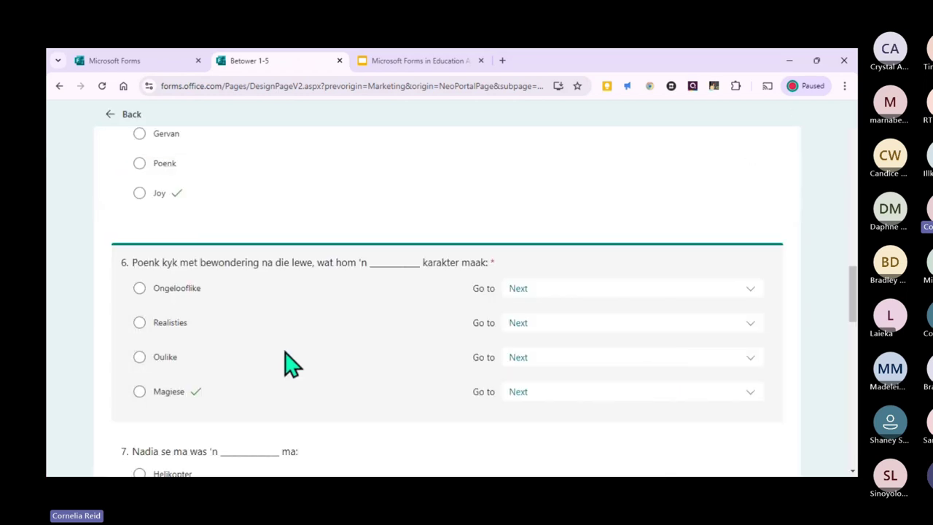
left_click(595, 290)
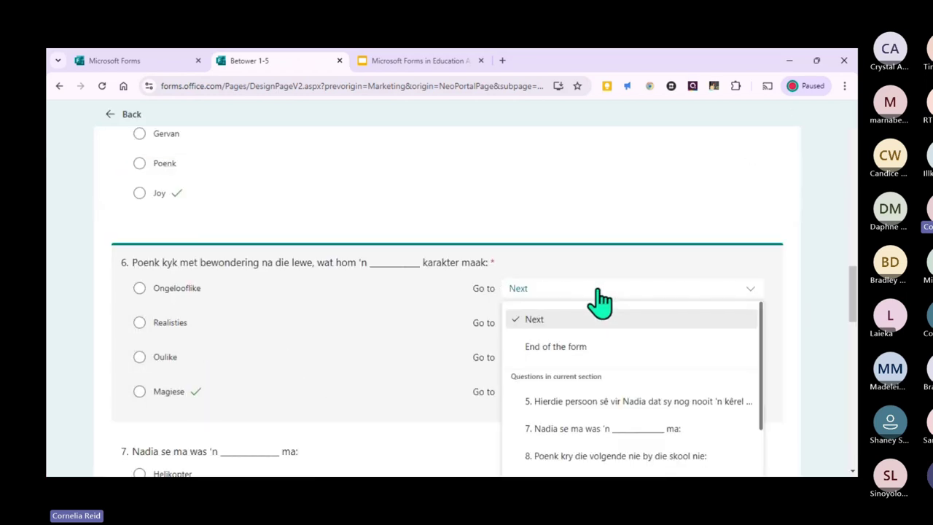
left_click(656, 435)
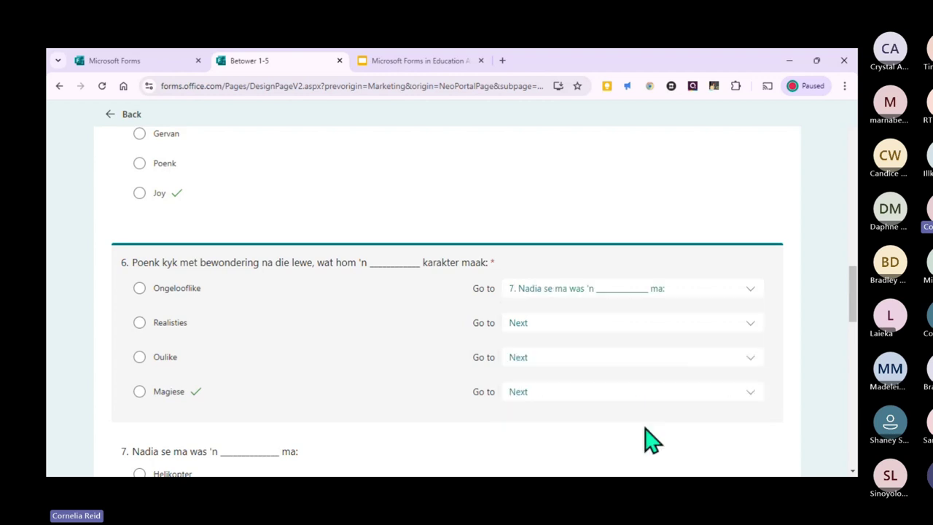
left_click(575, 325)
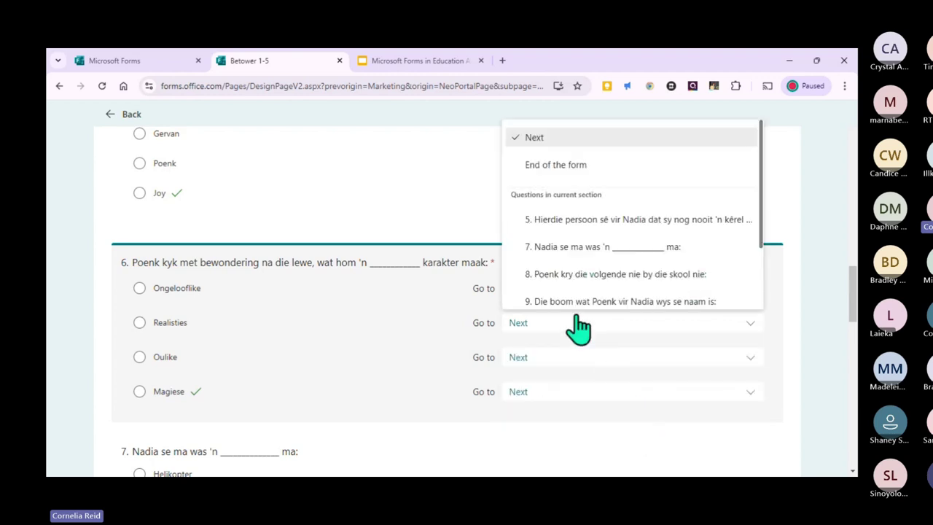
left_click(566, 248)
left_click(567, 364)
left_click(583, 284)
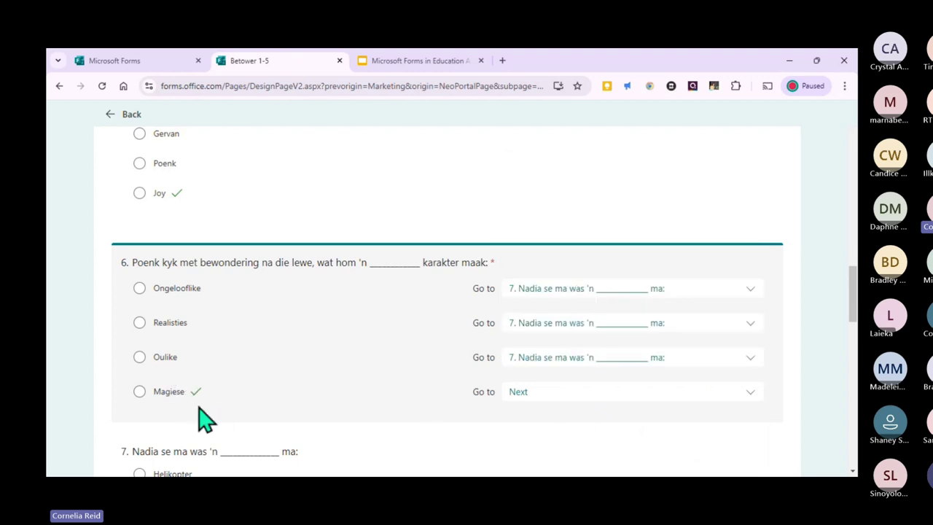
- Branch question 6's correct answer, "Magiese", to Section 3 with the quizizz.com link heading, and assign question 6 a score of 1 point
left_click(552, 390)
scroll(592, 304, "down", 3)
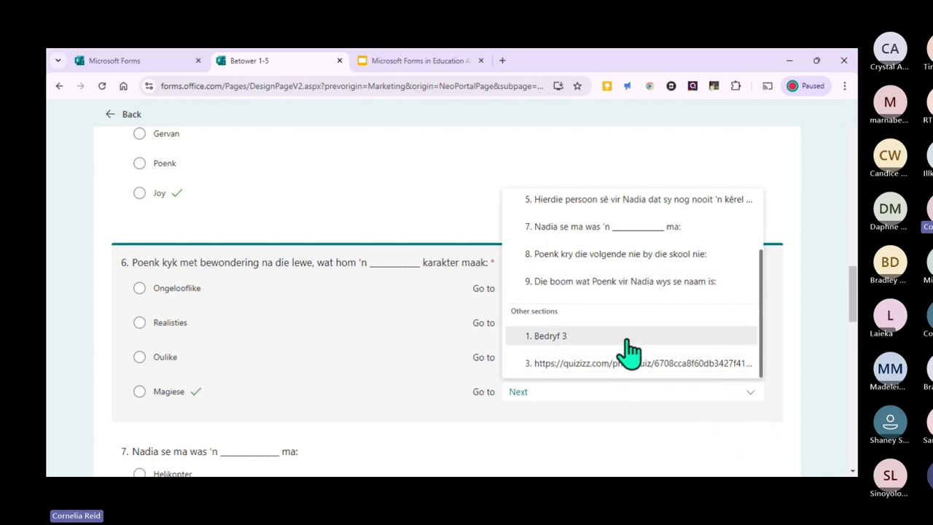
left_click(632, 367)
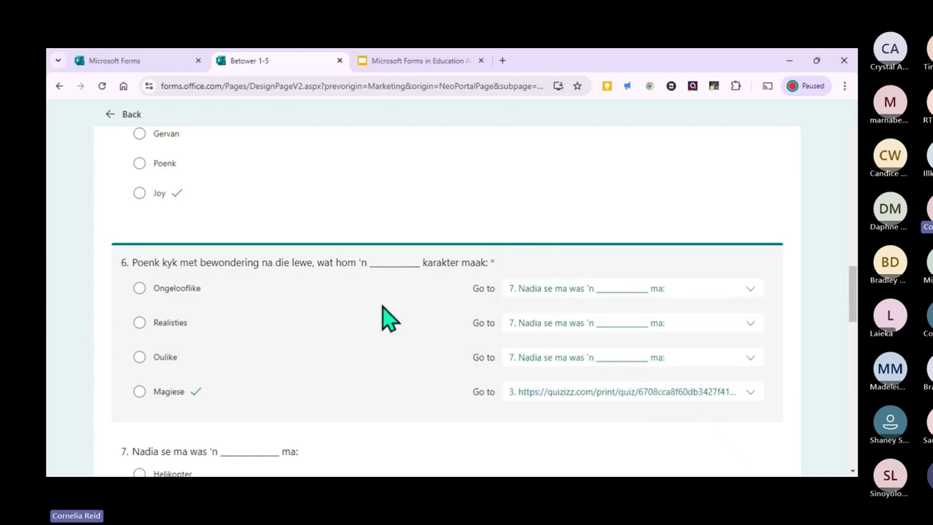
scroll(583, 316, "down", 2)
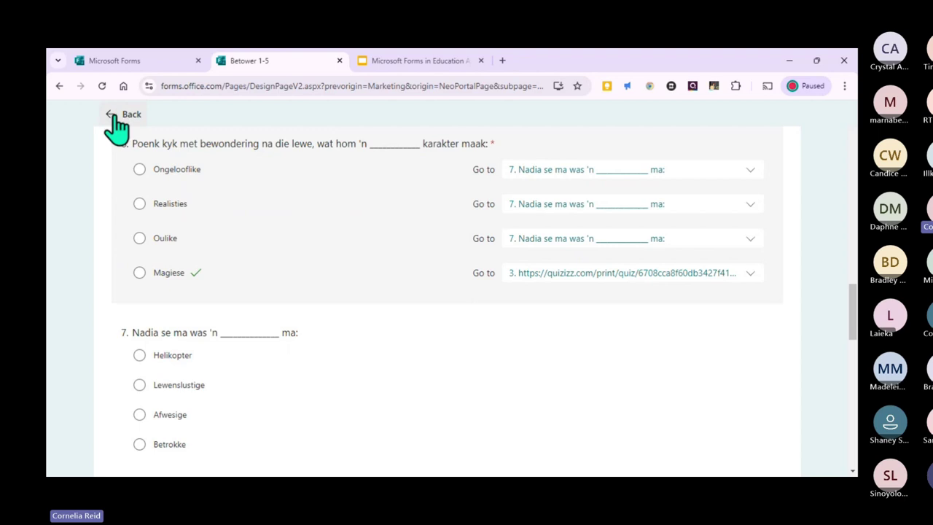
left_click(113, 116)
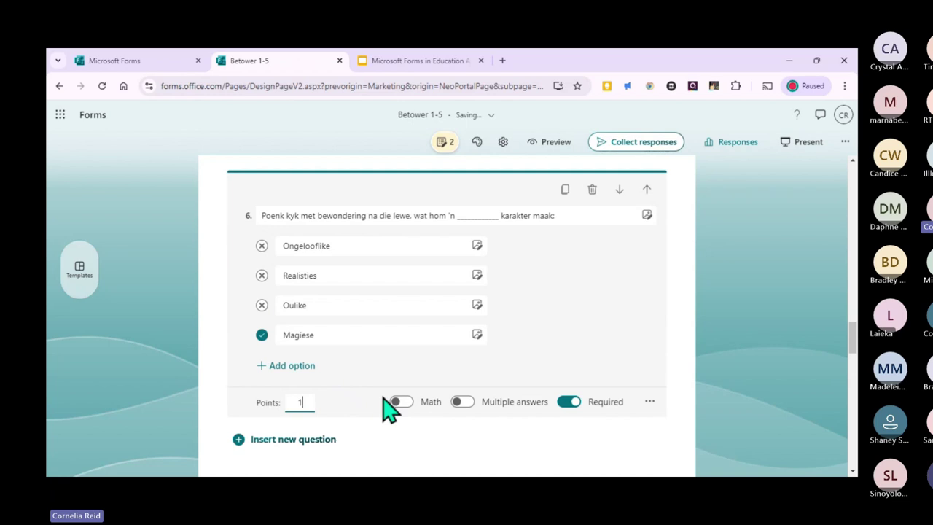
left_click(694, 407)
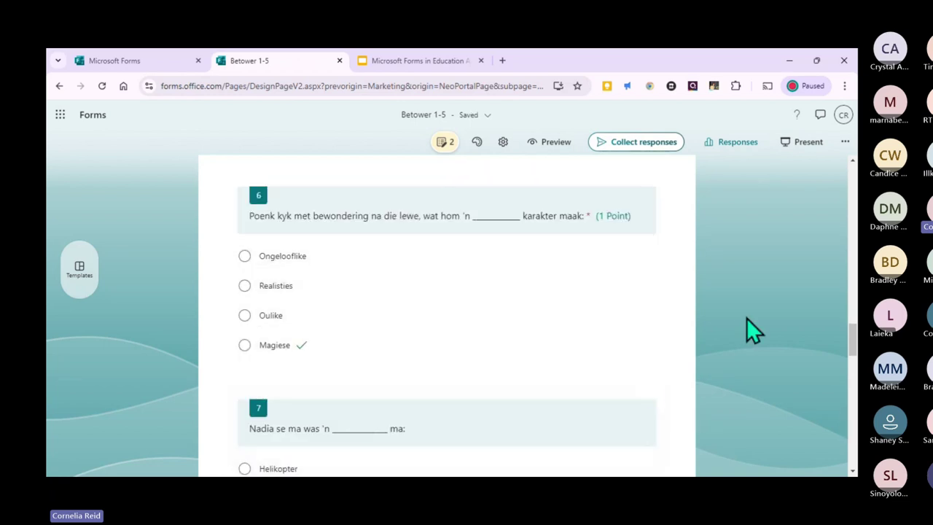
- Make question 7, about Nadia's mother, required and assign it 1 point
scroll(754, 383, "down", 1)
scroll(748, 382, "down", 1)
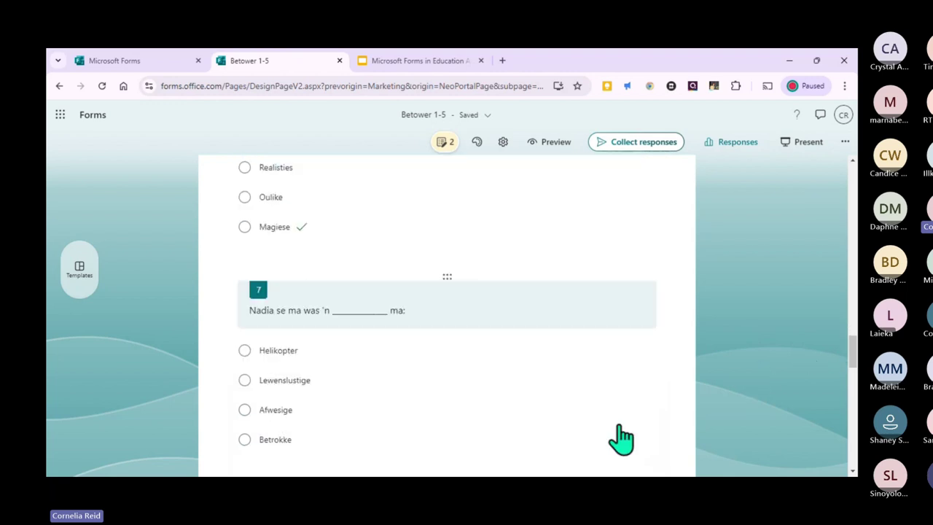
left_click(551, 337)
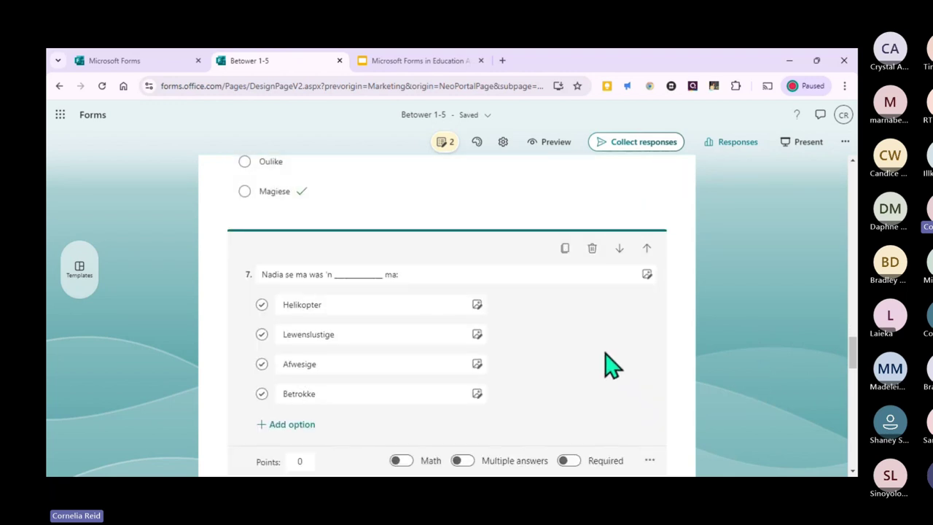
scroll(613, 393, "down", 1)
left_click(568, 402)
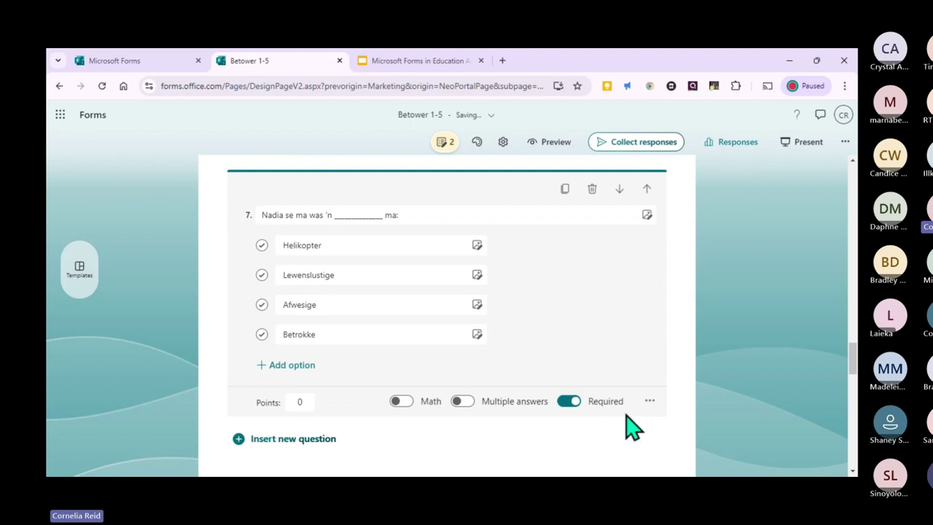
left_click(309, 401)
type("1")
- Make questions 8 and 9 at the end of Section 2 required
scroll(561, 419, "down", 2)
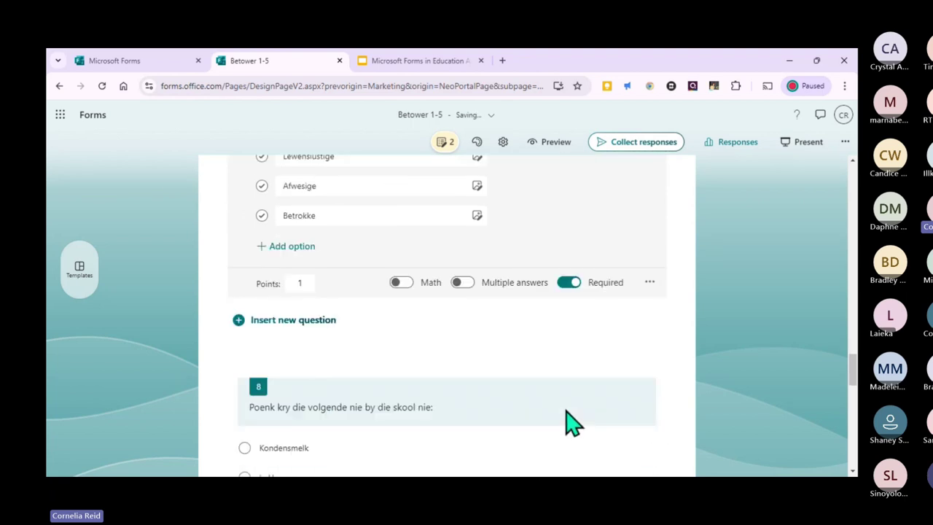
scroll(567, 412, "down", 3)
left_click(500, 254)
left_click(571, 355)
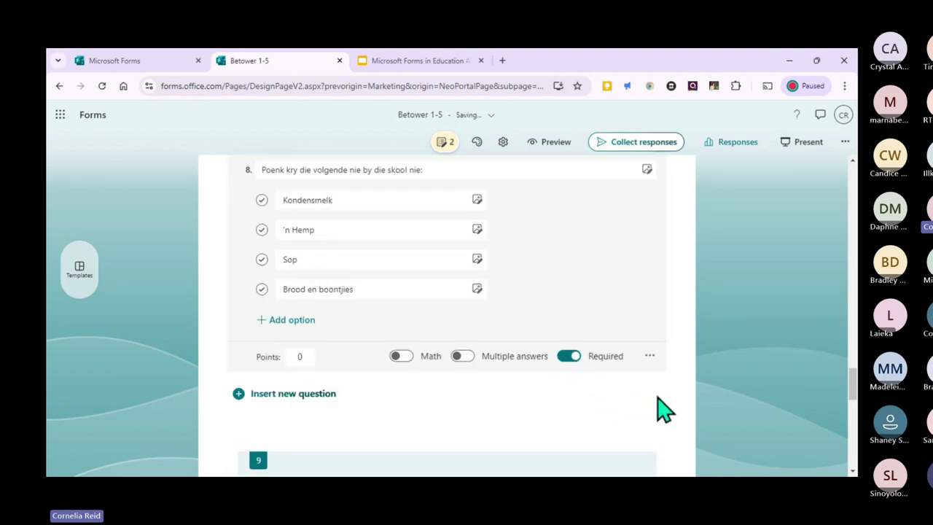
scroll(636, 412, "down", 3)
left_click(593, 400)
scroll(571, 343, "down", 3)
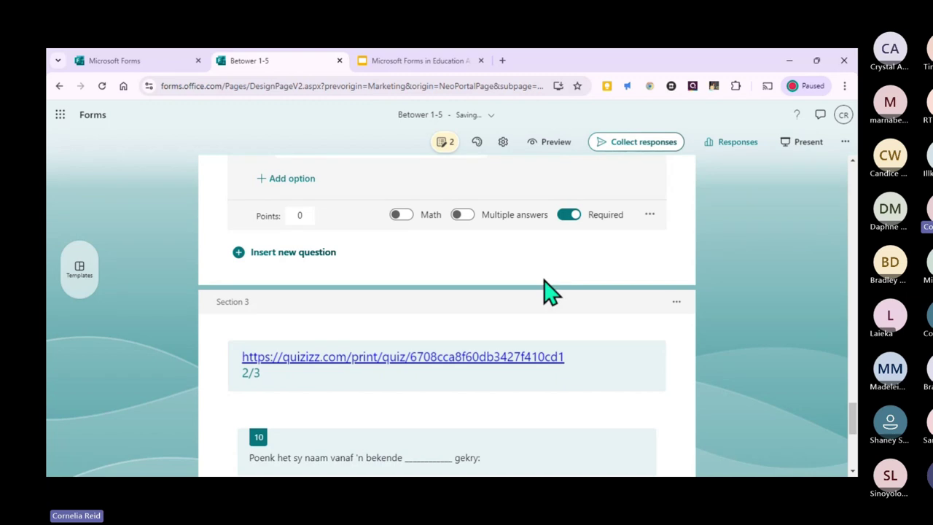
- Replace the quizizz.com link in Section 3's title with "Poenk"
scroll(550, 291, "down", 1)
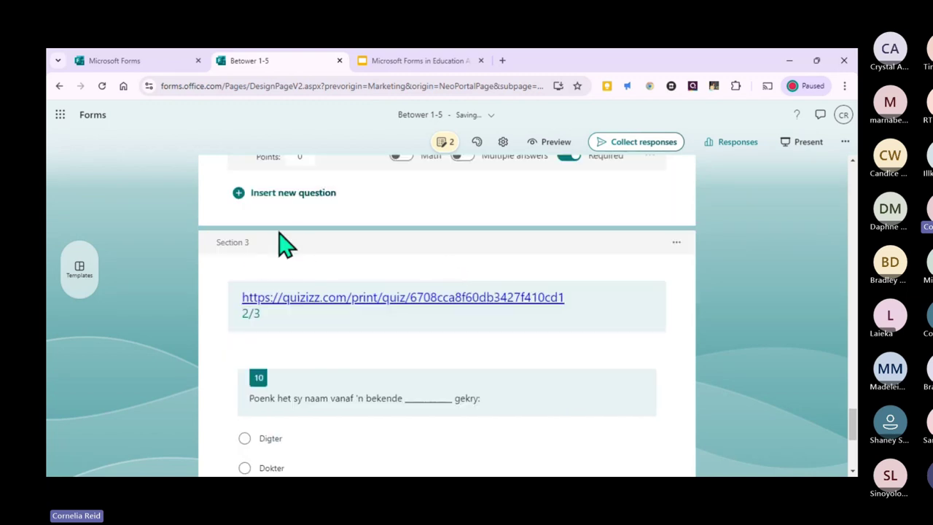
left_click(601, 321)
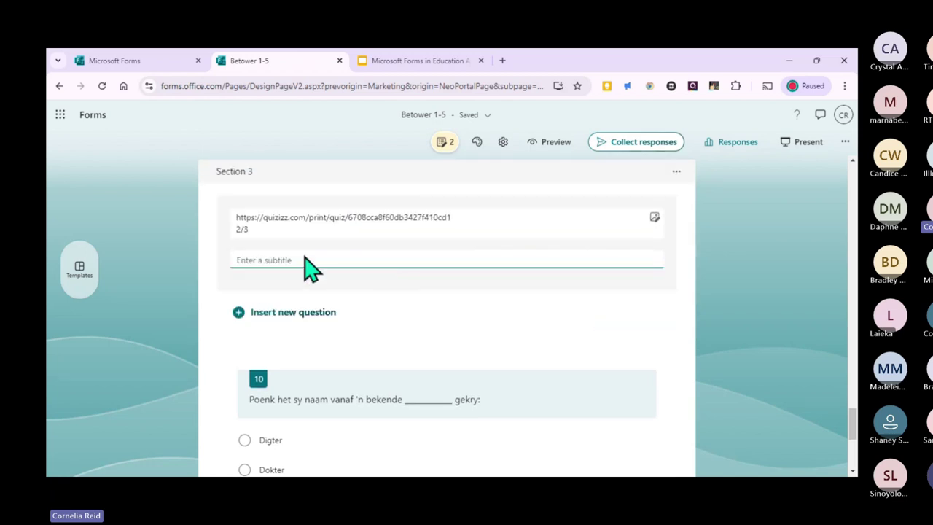
triple_click(248, 219)
key("BackSpace")
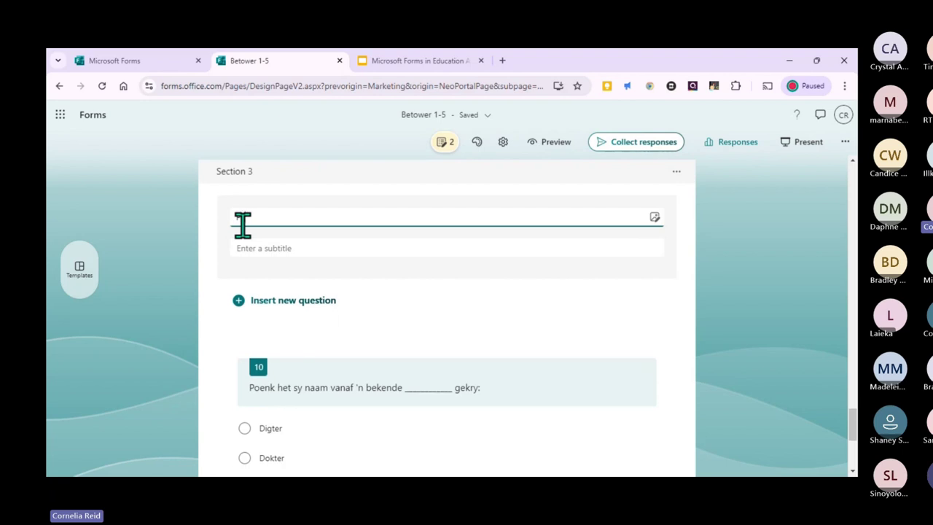
type("Poenk")
- Insert the YouTube video "Relaxing Music with Nature Sounds - Waterfall HD" into Section 3's heading using its copied link
left_click(654, 216)
left_click(687, 268)
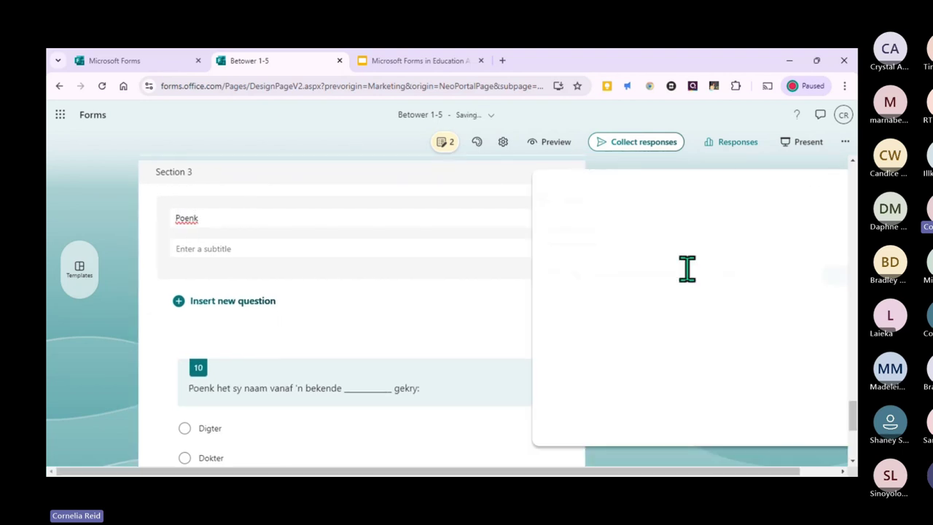
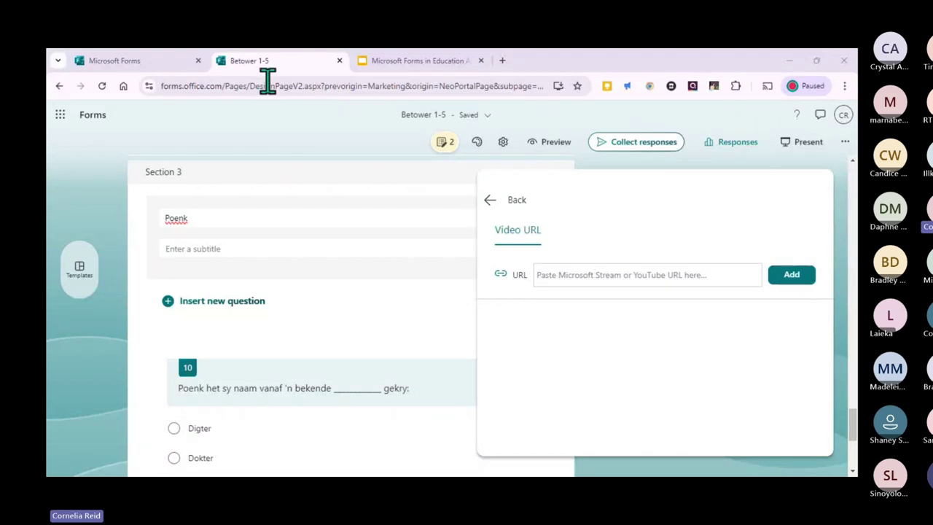
left_click(566, 274)
right_click(567, 275)
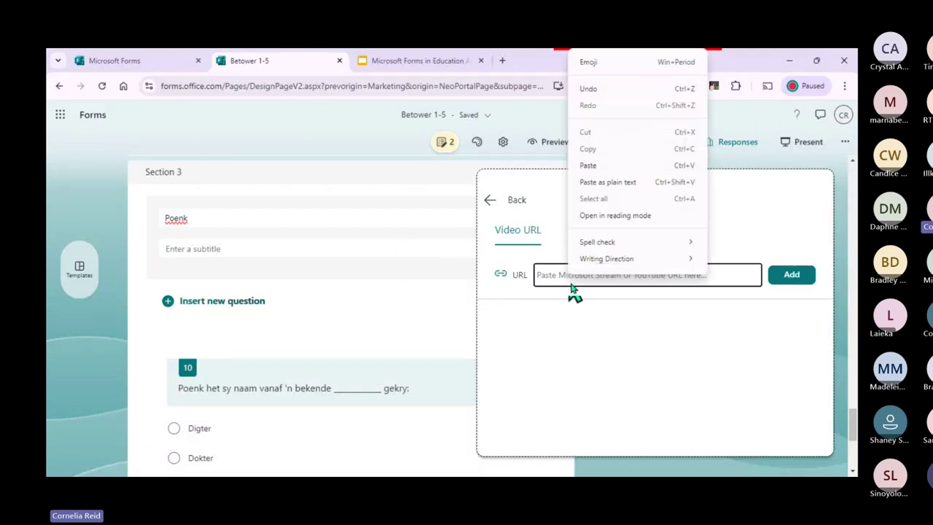
left_click(612, 182)
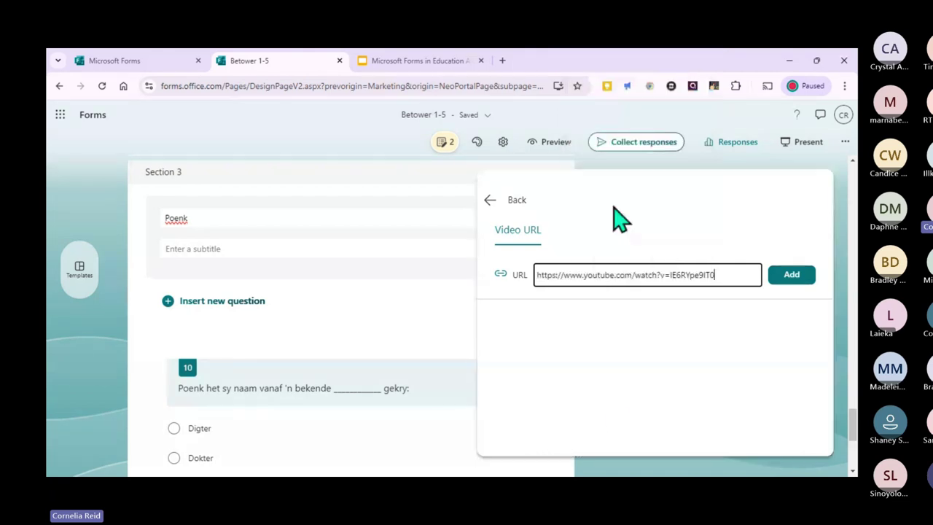
left_click(792, 276)
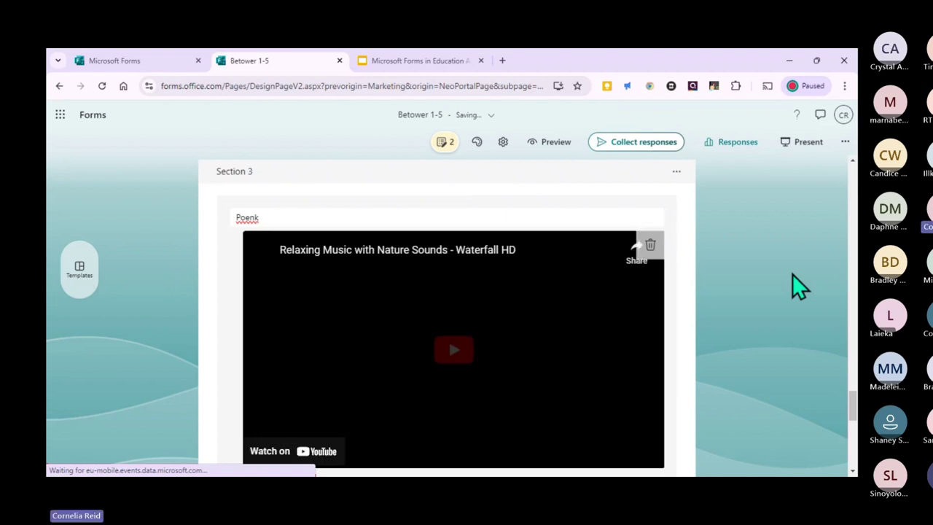
scroll(699, 283, "down", 1)
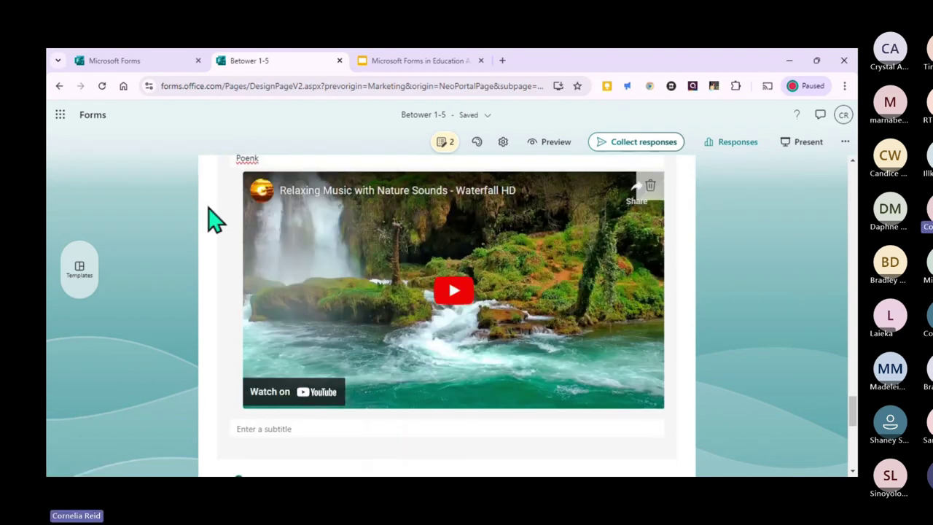
scroll(699, 294, "down", 1)
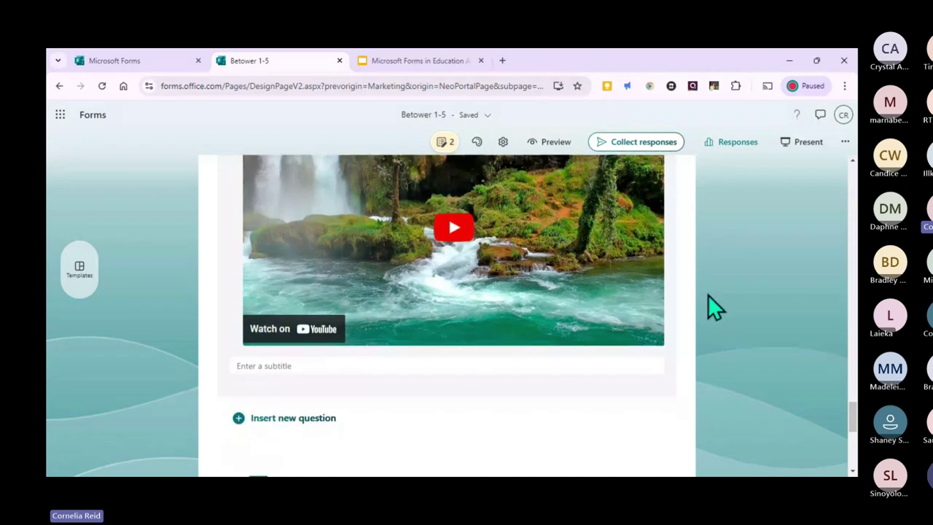
scroll(708, 294, "down", 3)
scroll(708, 295, "up", 3)
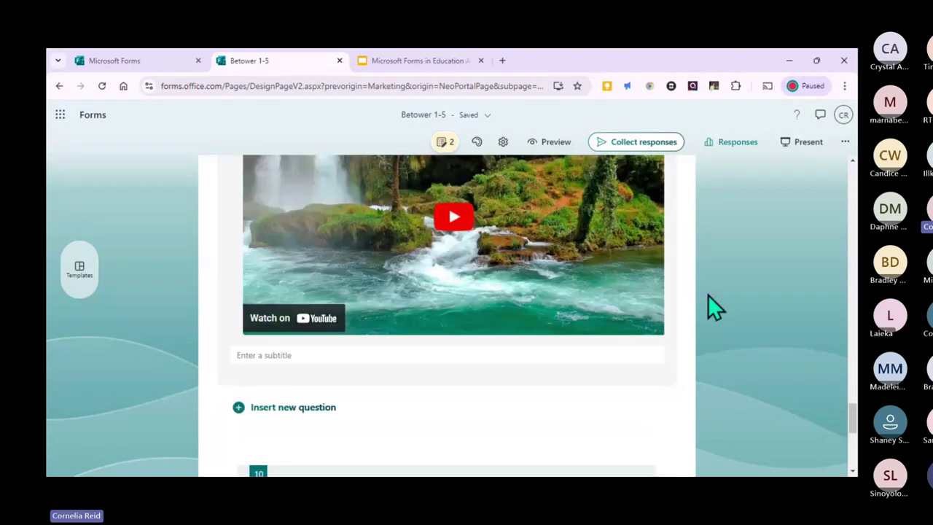
- Review Section 3 from its heading and waterfall video down to its last question
scroll(699, 295, "up", 1)
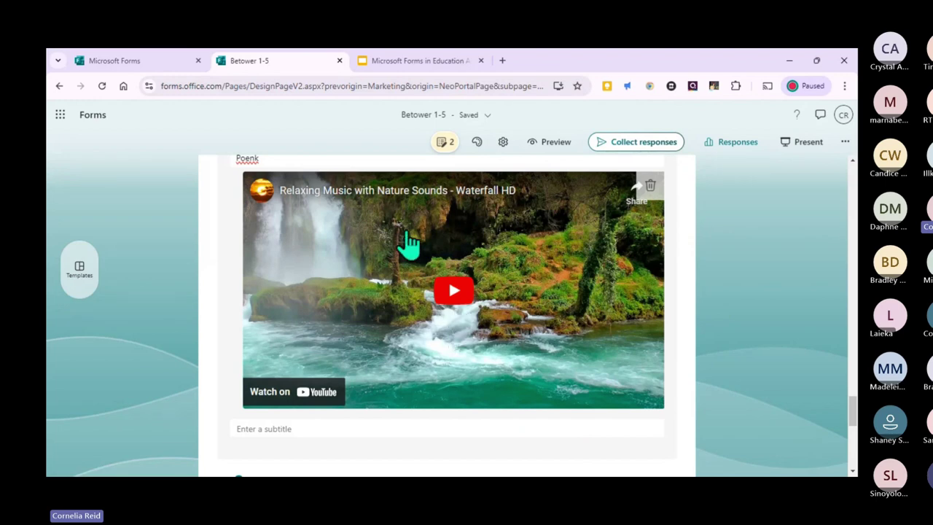
scroll(520, 381, "down", 2)
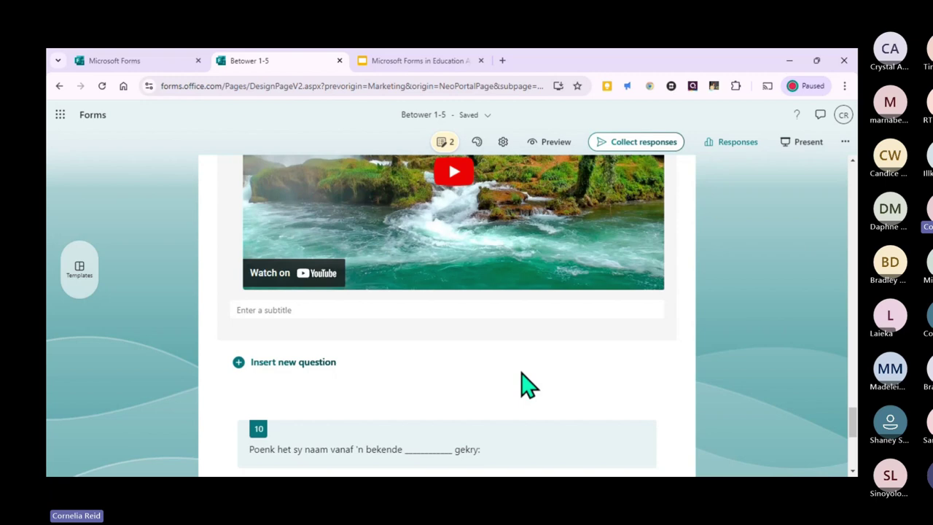
scroll(445, 364, "down", 3)
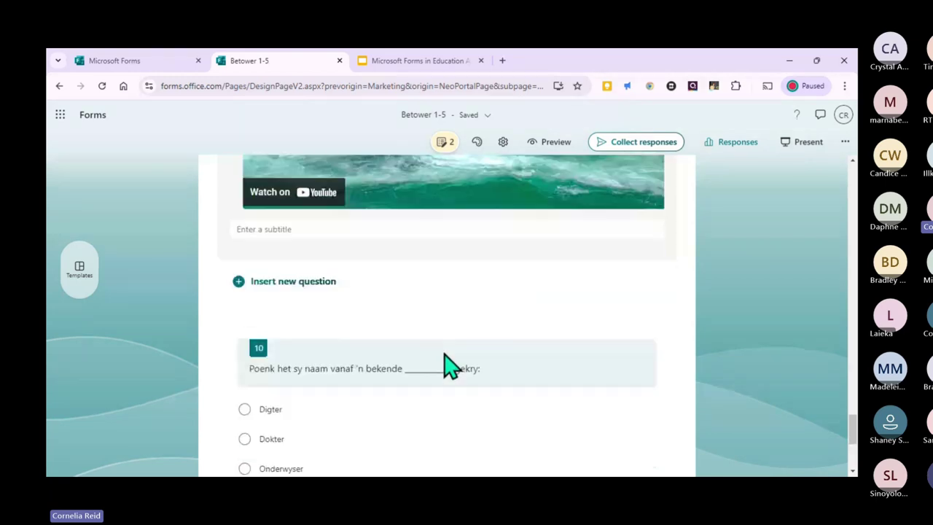
scroll(427, 332, "up", 5)
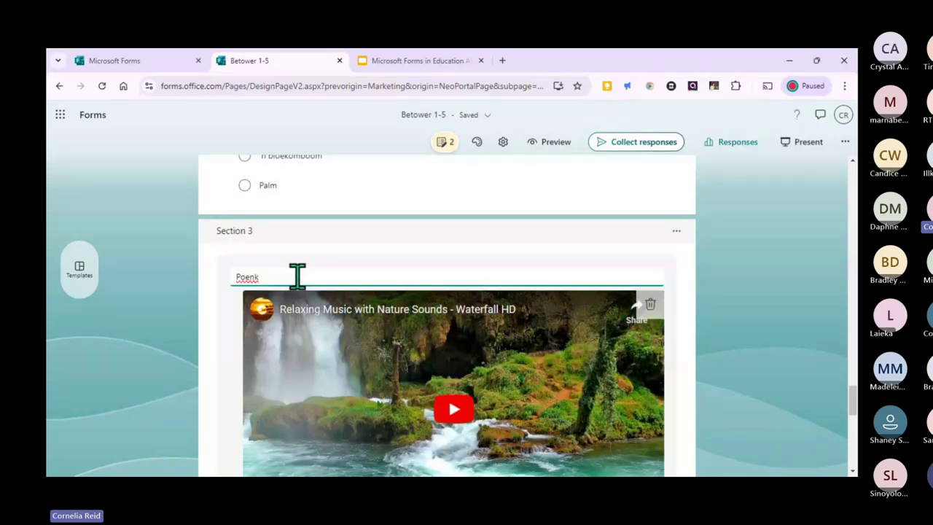
scroll(534, 357, "down", 4)
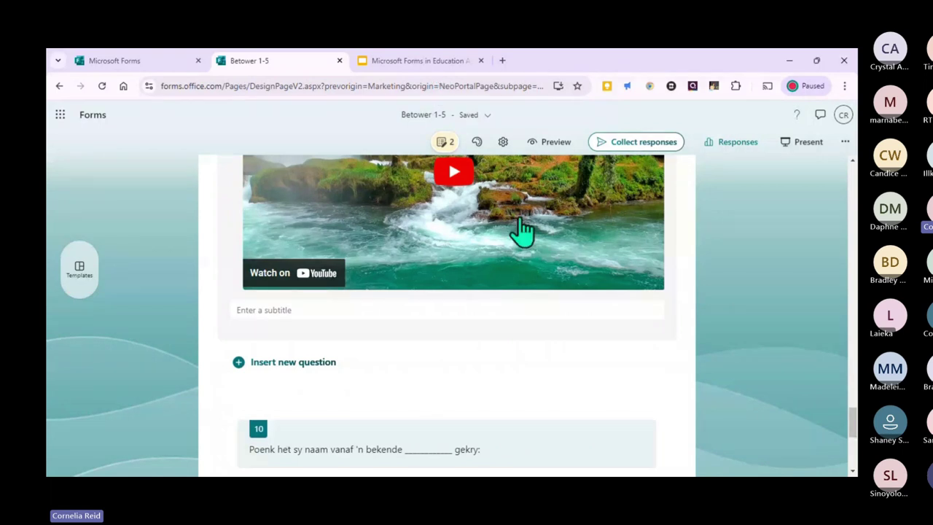
scroll(492, 336, "down", 1)
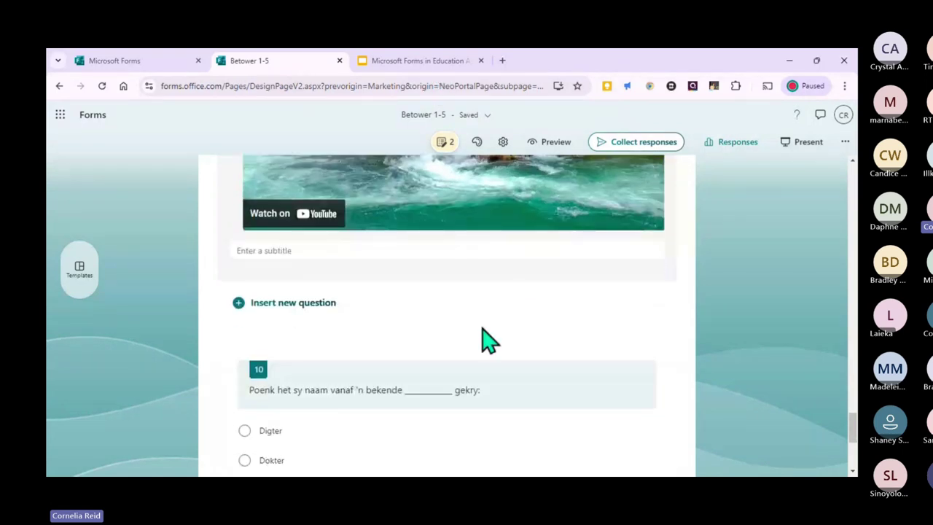
scroll(422, 364, "down", 2)
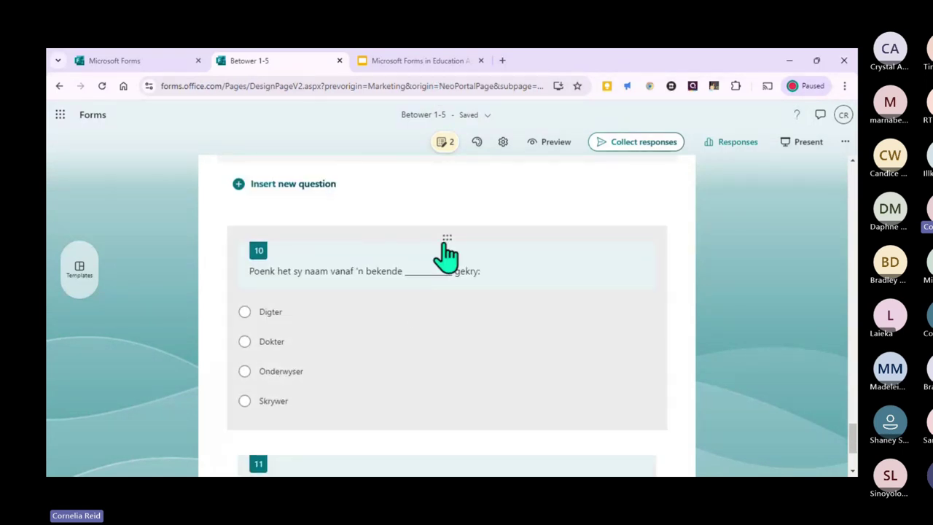
scroll(495, 313, "down", 2)
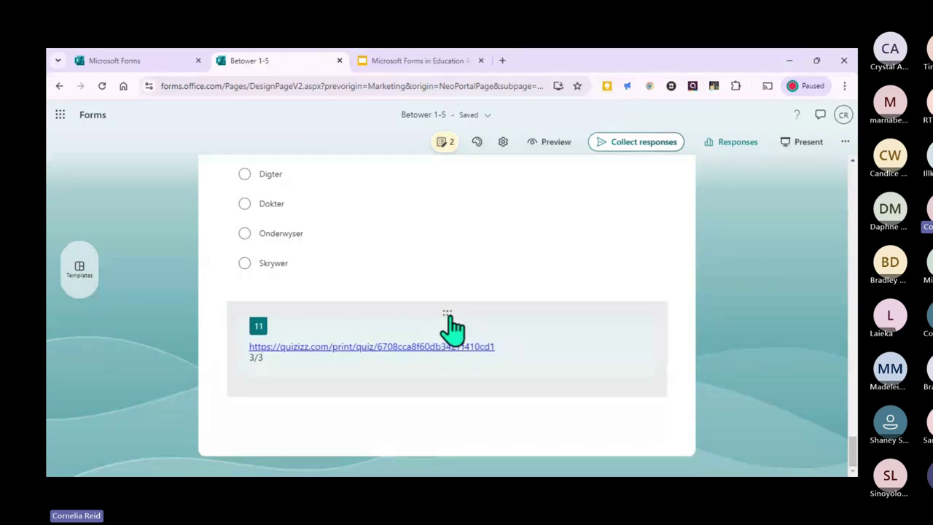
- Try to delete question 11, which contains the leftover quizizz.com link
left_click(529, 328)
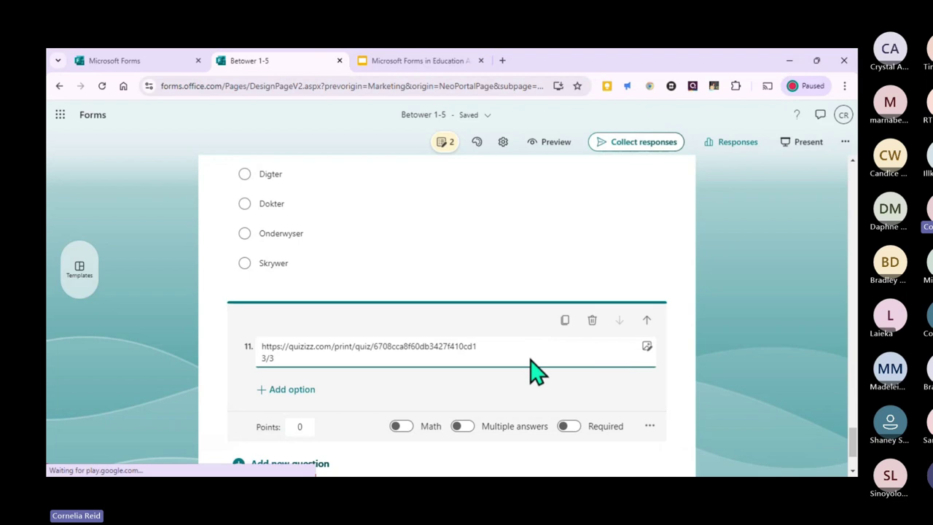
left_click(594, 322)
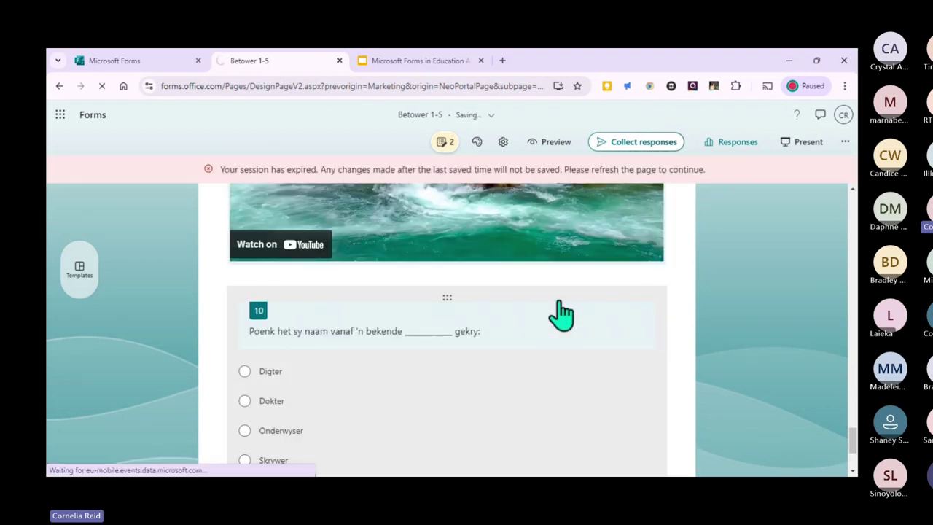
left_click(555, 331)
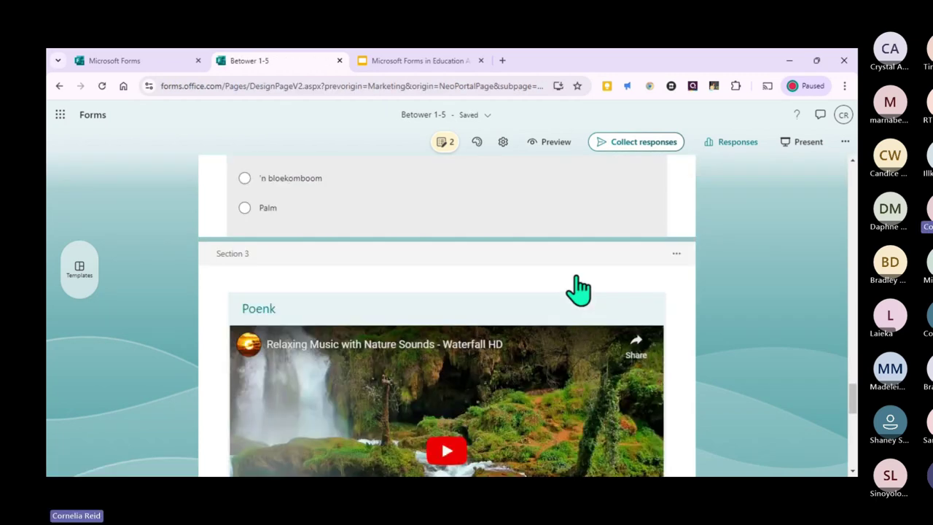
- Make question 10 about Poenk's name required, and delete question 11 with the leftover quizizz.com link
left_click(487, 310)
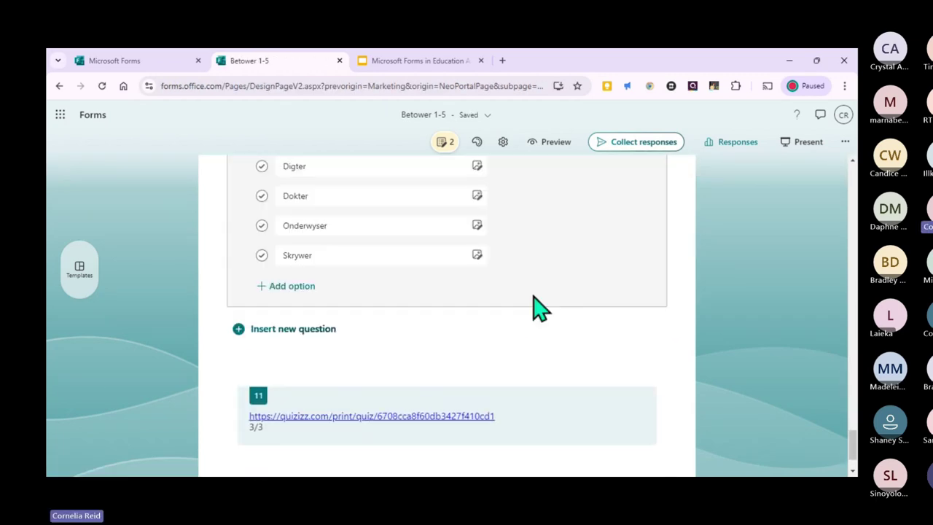
left_click(562, 396)
scroll(561, 402, "down", 2)
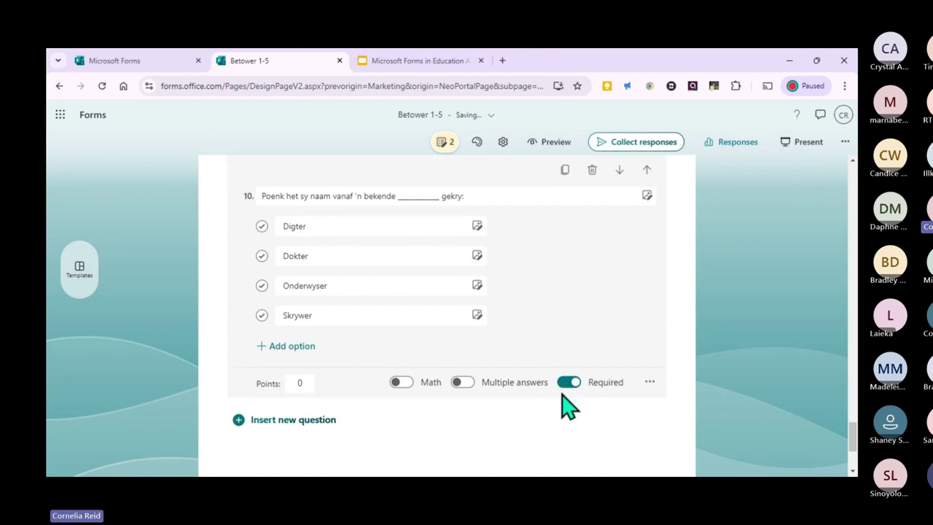
left_click(462, 367)
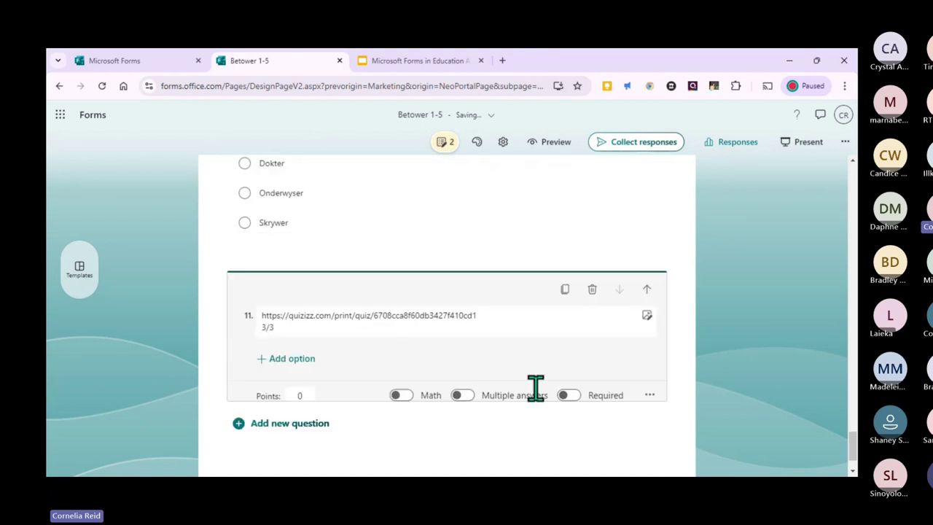
left_click(587, 283)
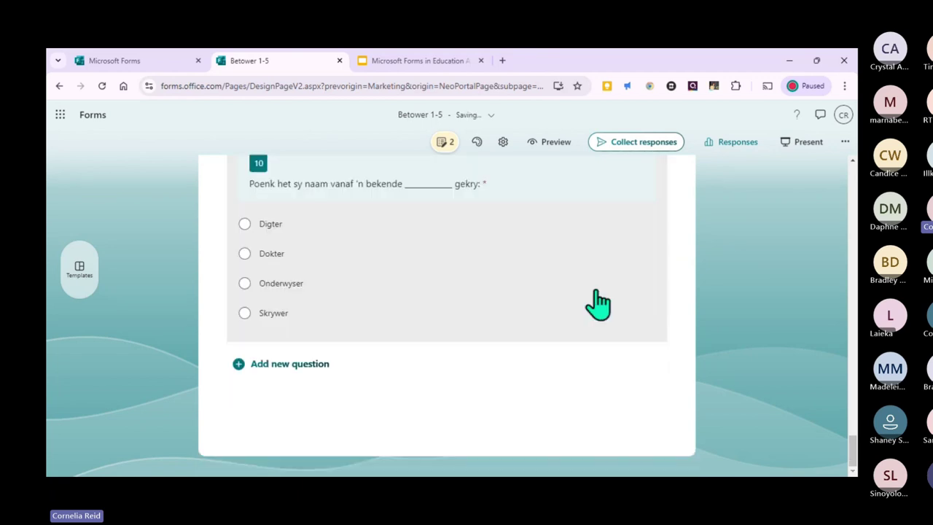
- Preview the Betower 1-5 quiz and switch the preview to the mobile view
scroll(569, 379, "up", 3)
scroll(575, 384, "up", 5)
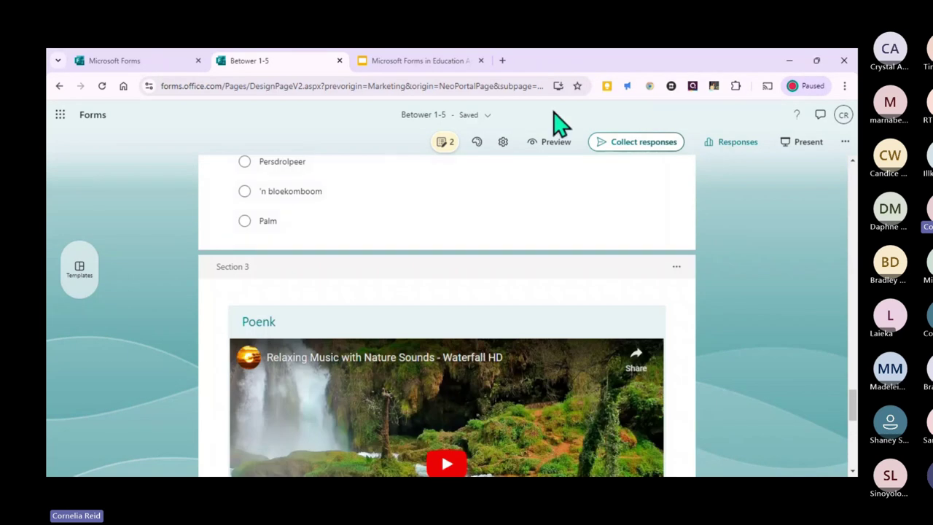
left_click(550, 142)
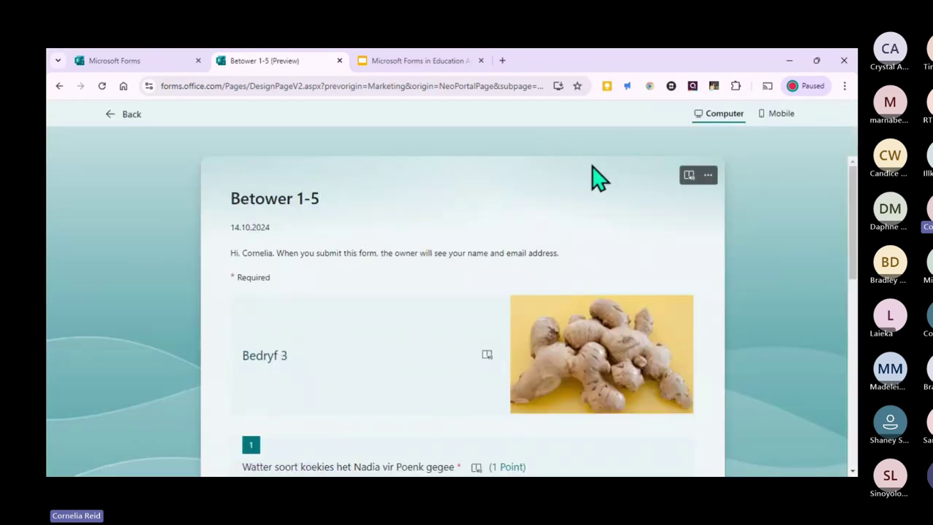
scroll(608, 291, "down", 1)
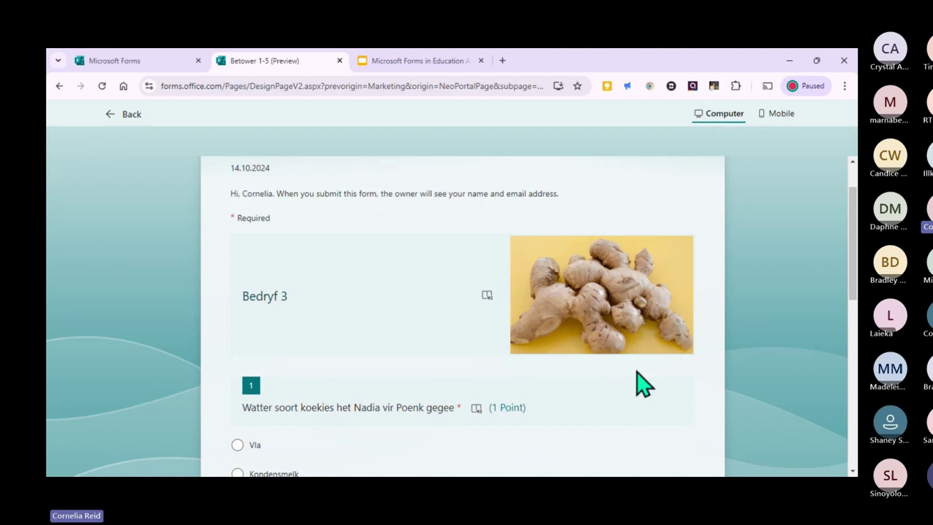
left_click(776, 116)
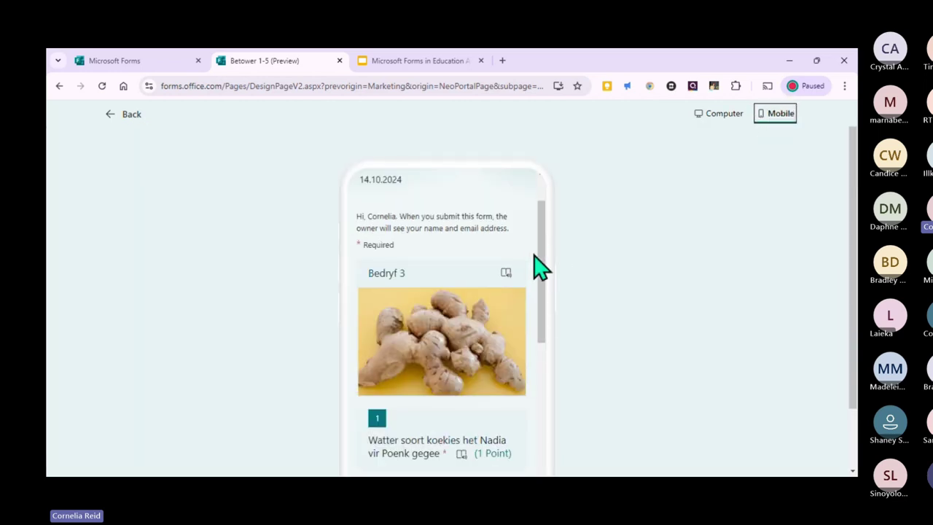
- Answer question 1 about the cookies with "Gemmer" in the mobile preview
scroll(568, 288, "down", 2)
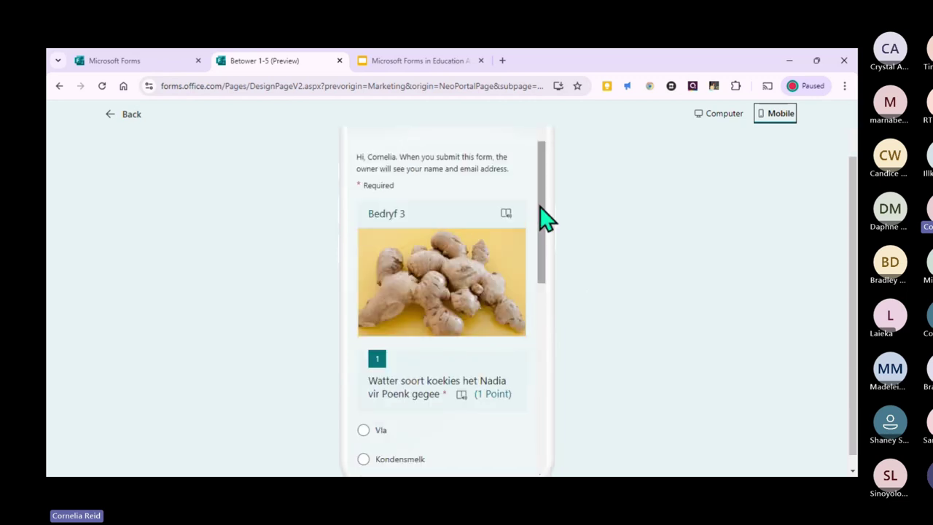
scroll(503, 284, "down", 3)
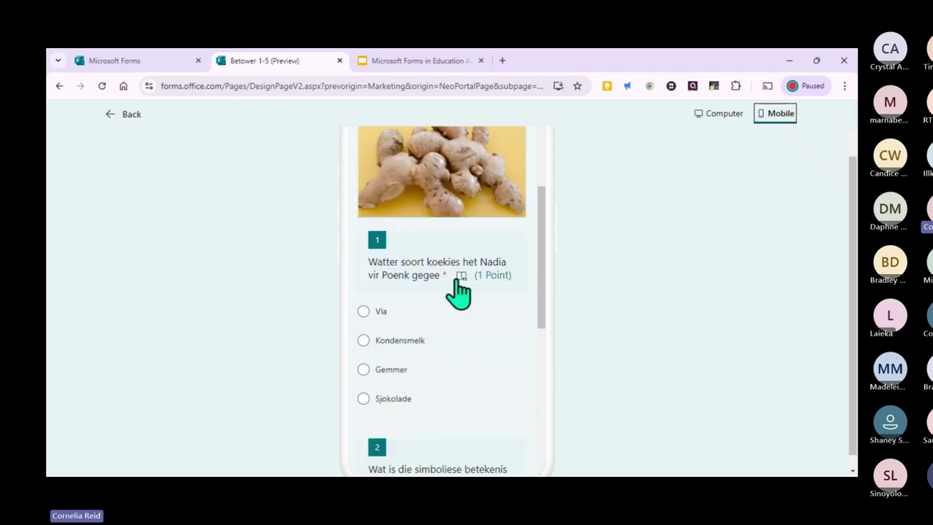
left_click(363, 370)
- Test question 2's branching by choosing "Klippe wat Poenk opgetel het om vir Gervan te gooi" and examining what follows
scroll(441, 350, "down", 5)
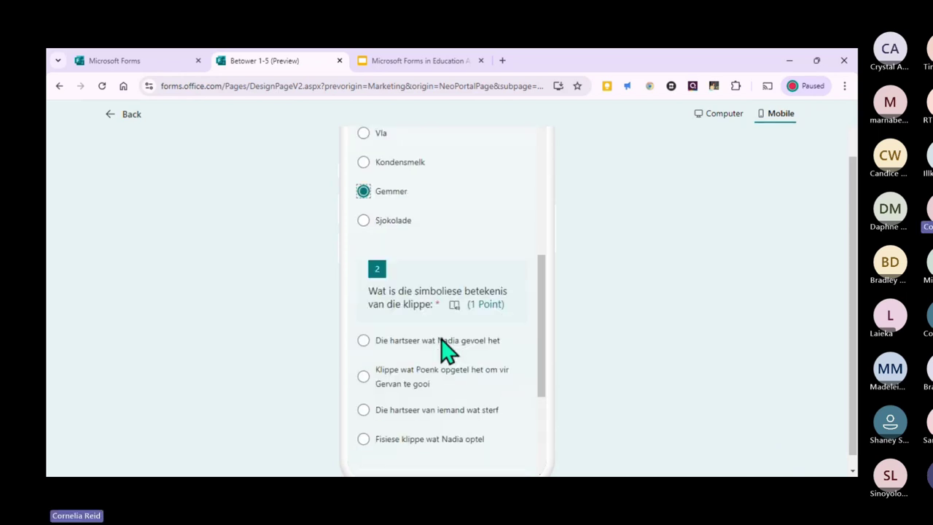
scroll(446, 352, "down", 1)
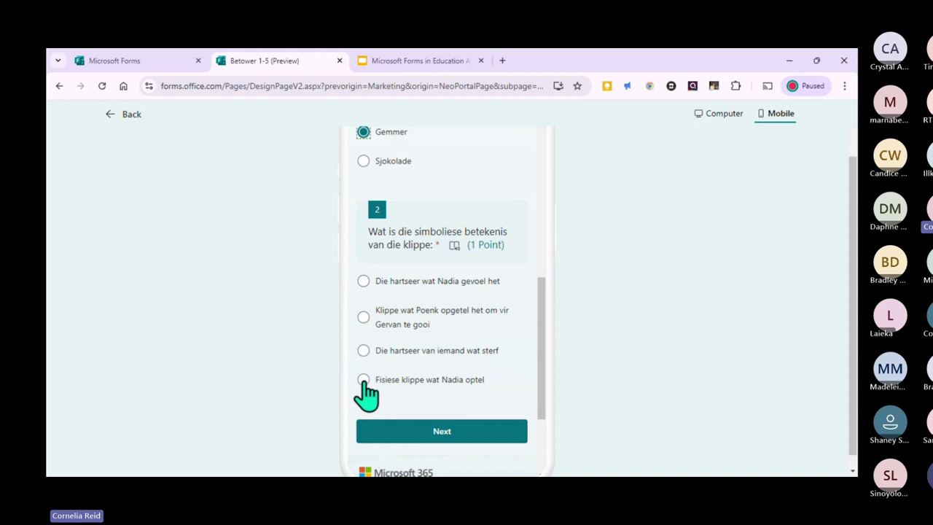
scroll(410, 224, "up", 1)
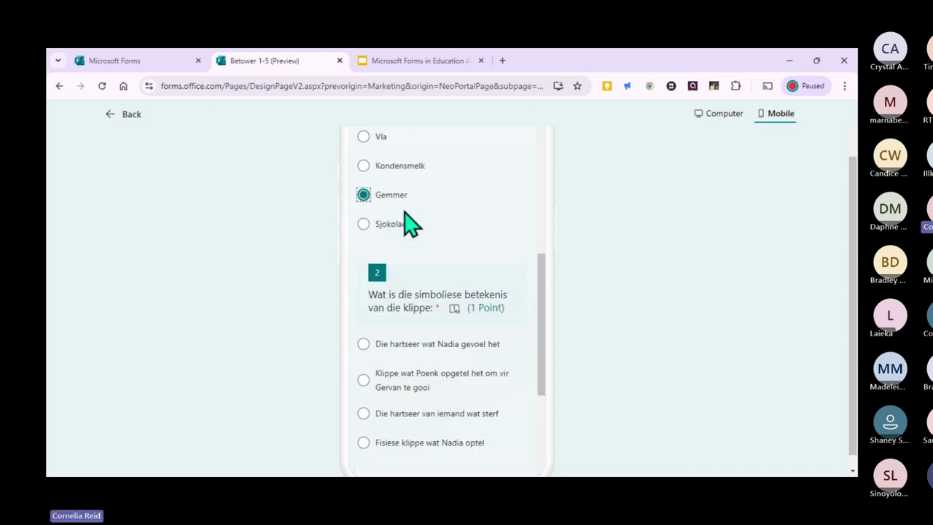
scroll(410, 224, "up", 1)
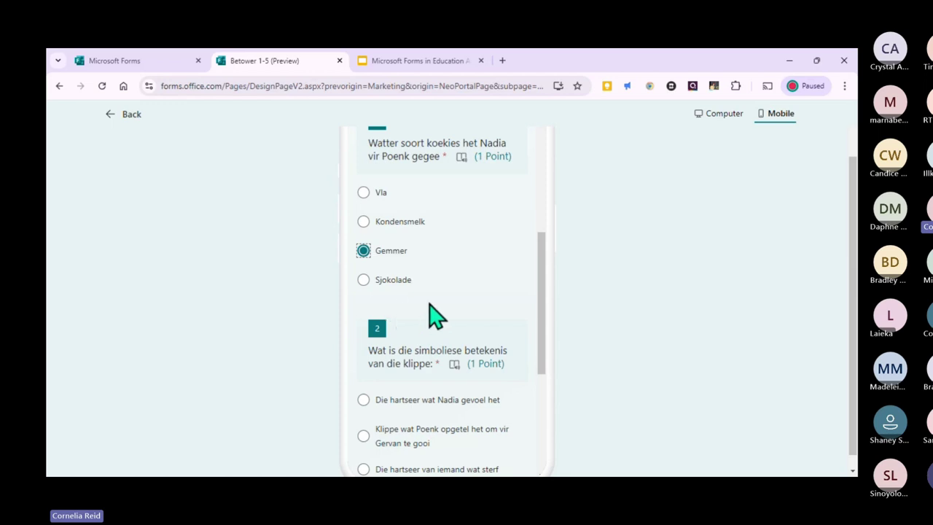
scroll(429, 306, "down", 4)
scroll(435, 343, "up", 1)
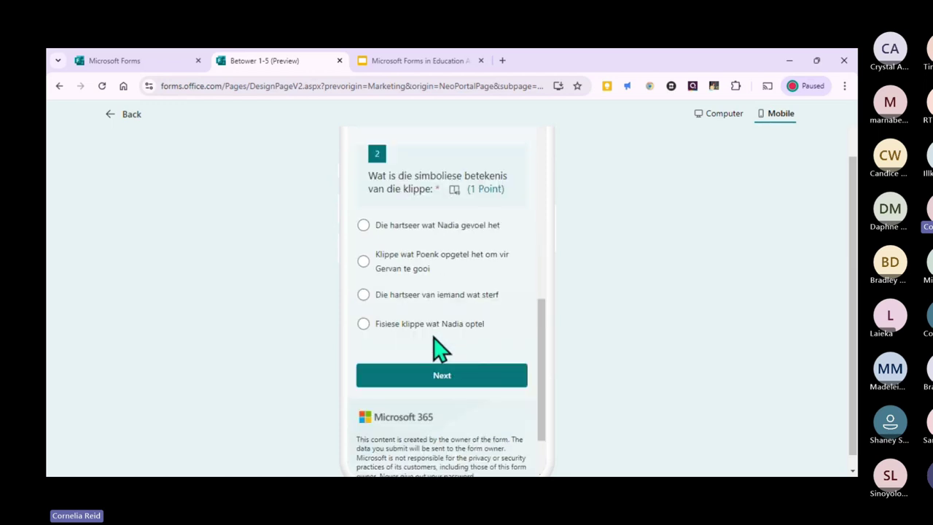
scroll(440, 346, "up", 1)
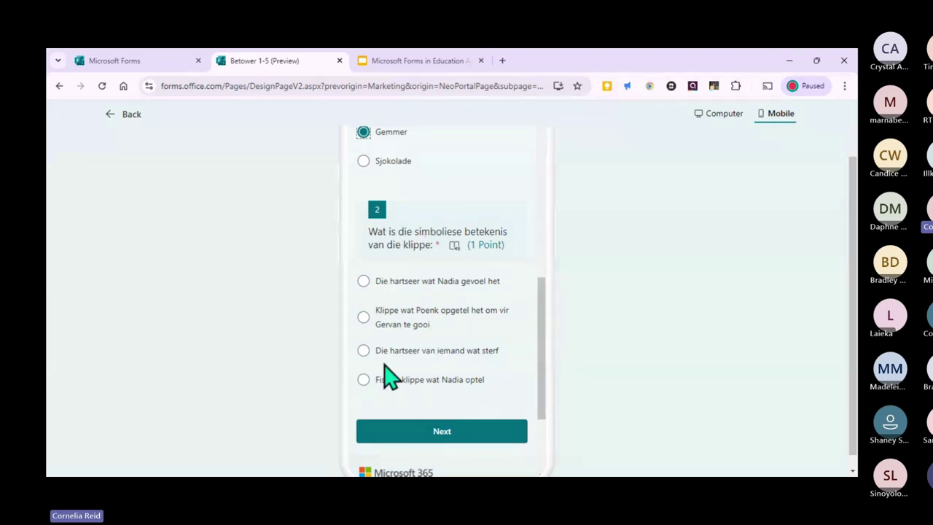
left_click(362, 318)
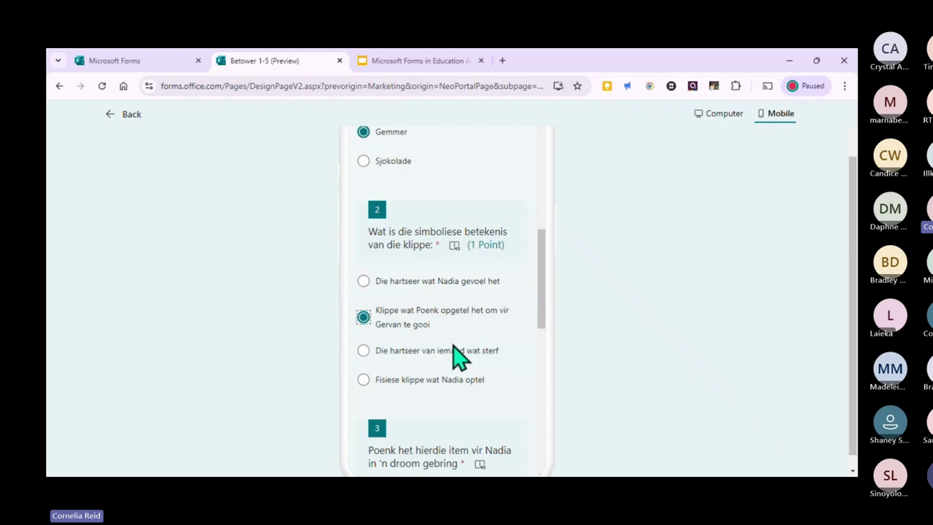
scroll(434, 408, "down", 1)
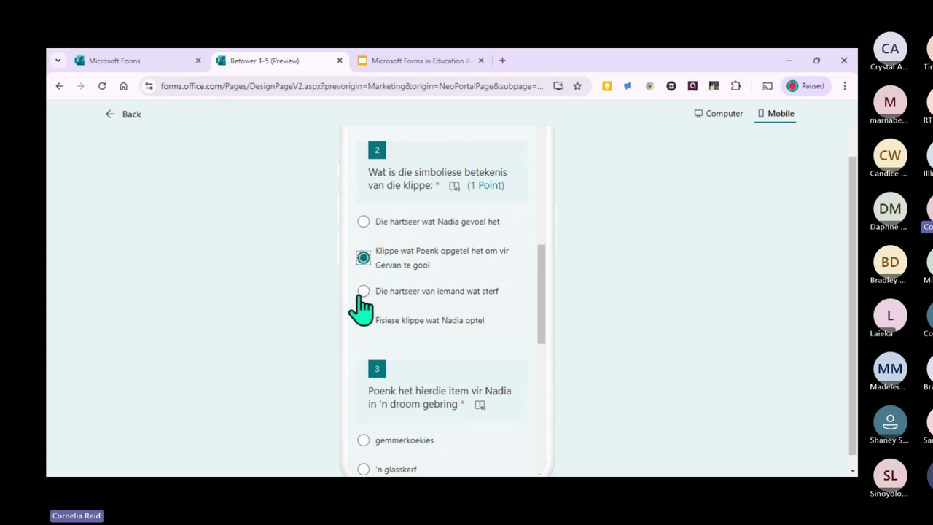
- Compare question 2's branching by choosing "Die hartseer wat Nadia gevoel het" and switching back to the "Klippe wat Poenk opgetel het" answer
left_click(362, 222)
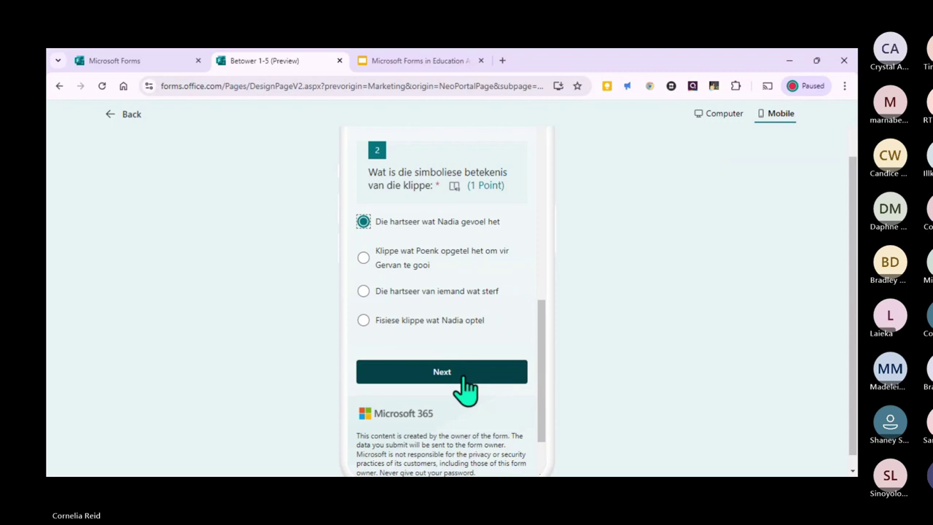
left_click(363, 258)
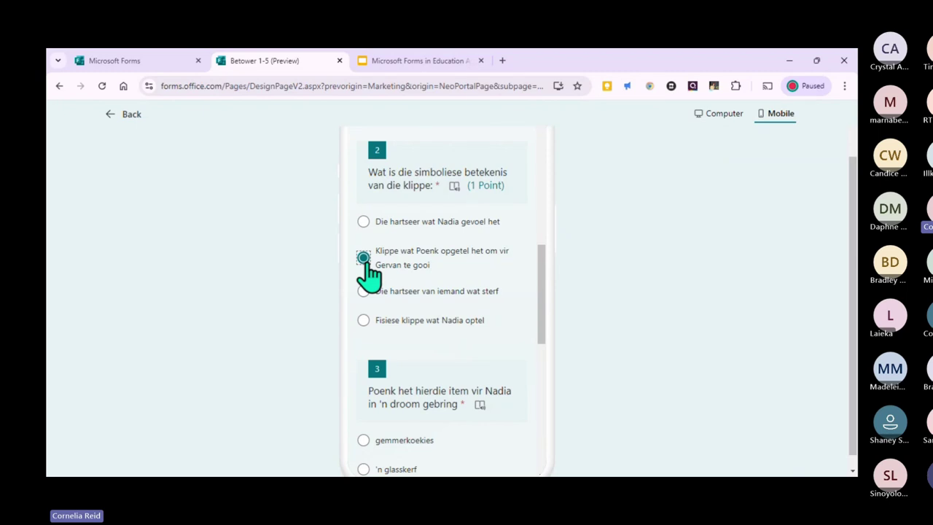
scroll(446, 359, "down", 4)
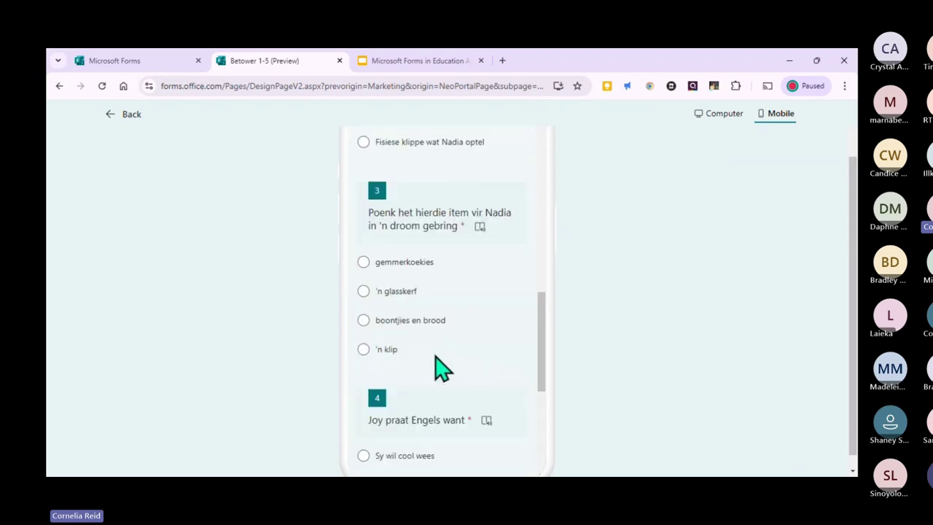
scroll(437, 369, "up", 2)
scroll(439, 368, "up", 2)
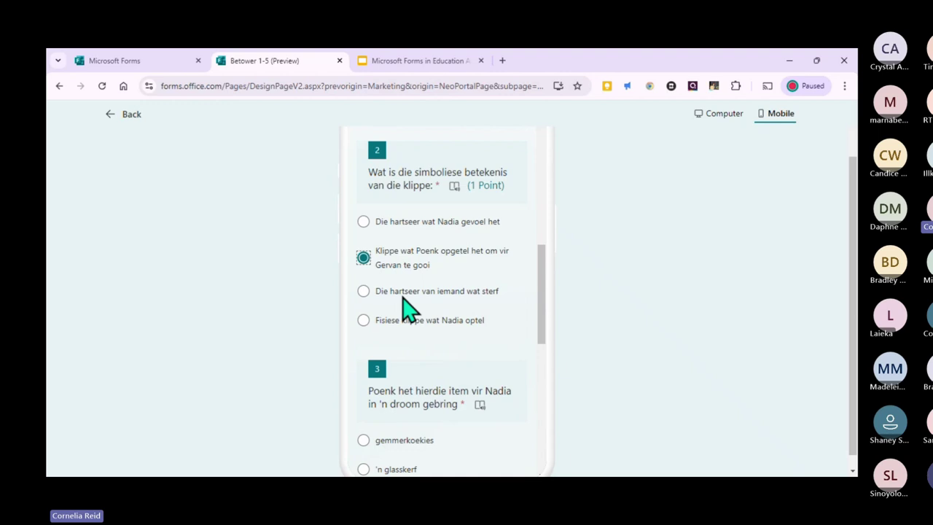
- Answer question 2 with "Die hartseer wat Nadia gevoel het" and continue to the next section
left_click(364, 222)
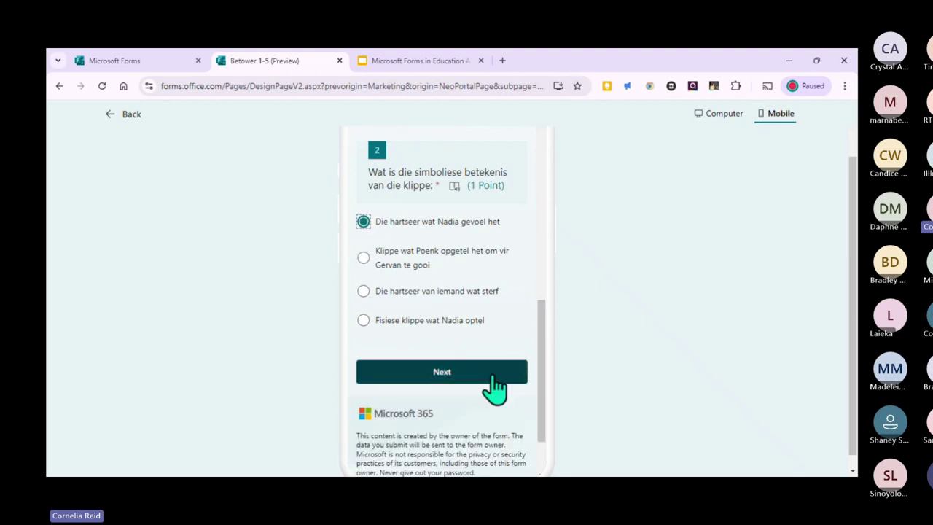
left_click(428, 373)
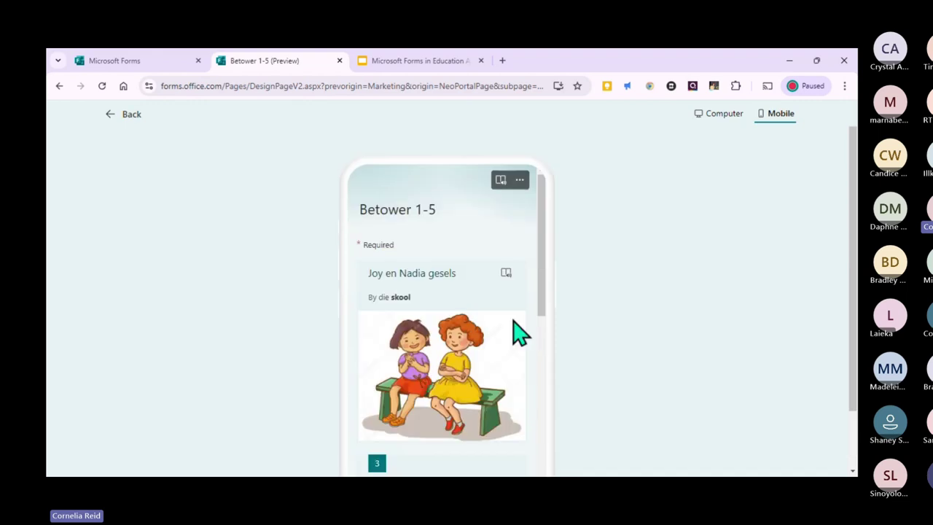
- Answer question 3, about who never had a boyfriend, with "Joy" in the mobile preview
scroll(519, 333, "down", 3)
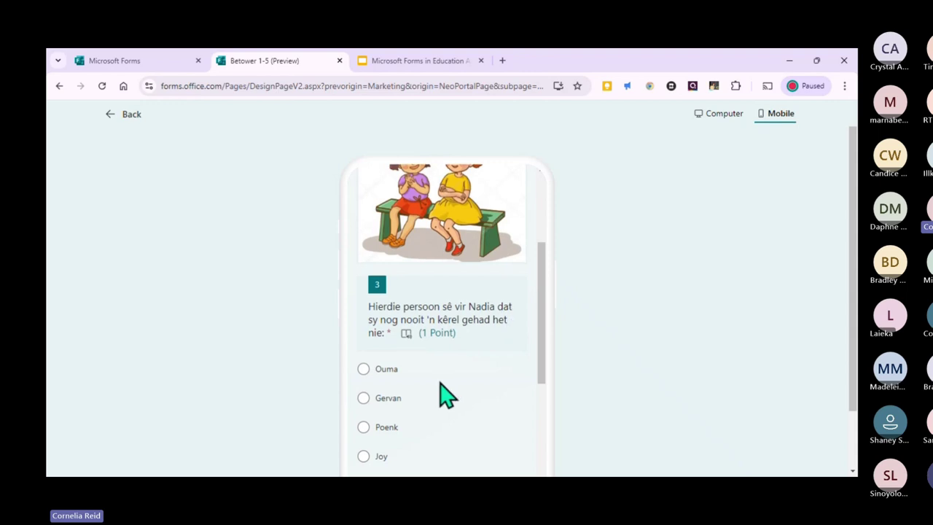
scroll(393, 405, "down", 1)
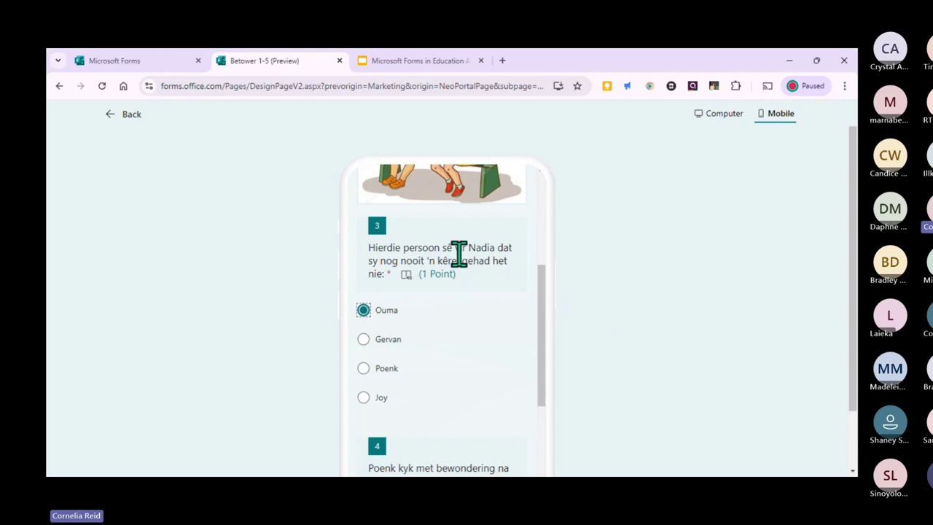
left_click(363, 399)
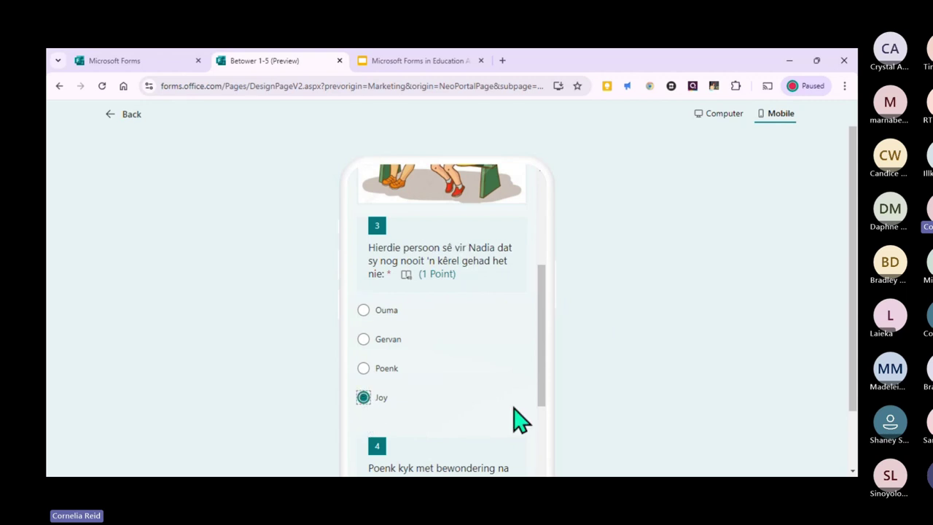
- Try "Realisties" for question 4 about Poenk's character, change the answer to "Magiese" and continue to the next section
scroll(515, 417, "down", 3)
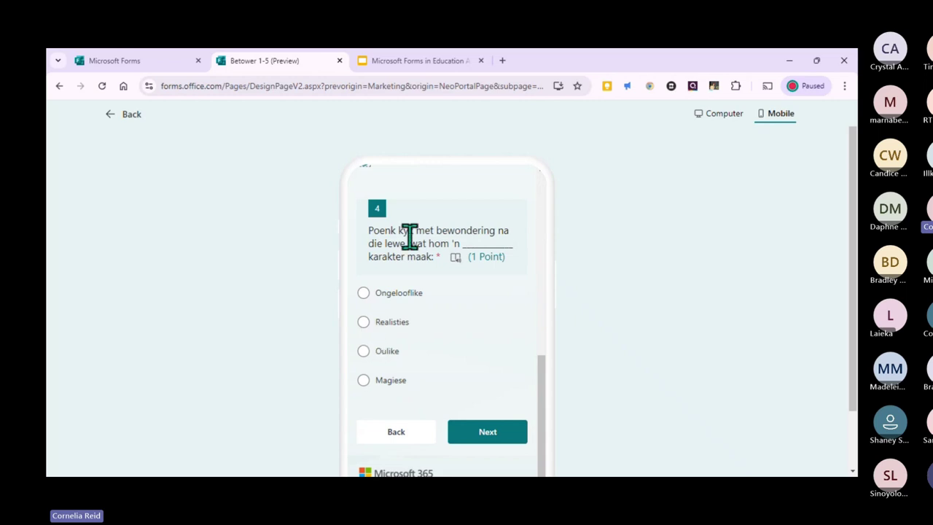
left_click(364, 323)
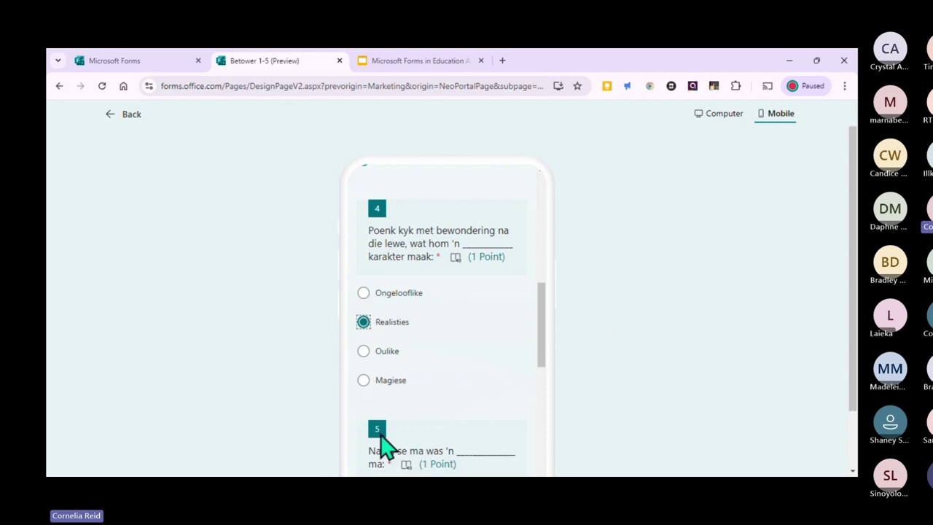
left_click(364, 381)
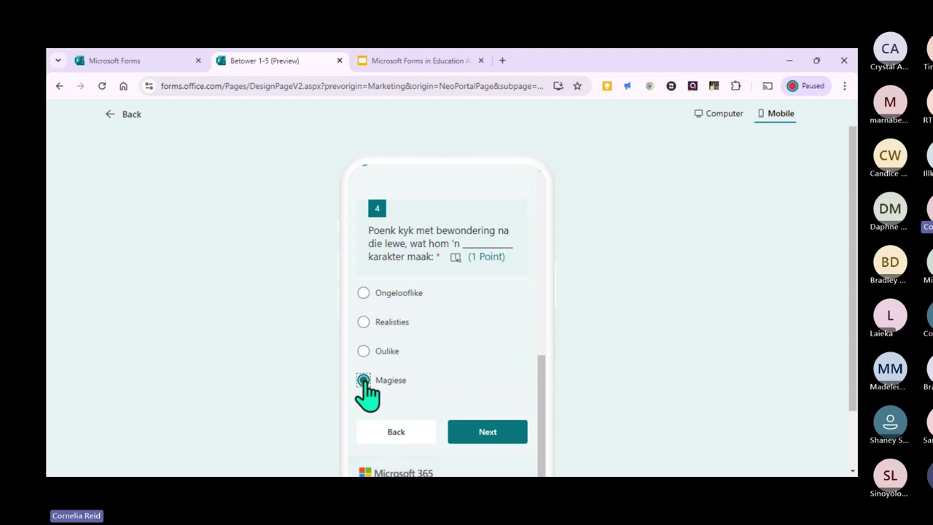
left_click(483, 432)
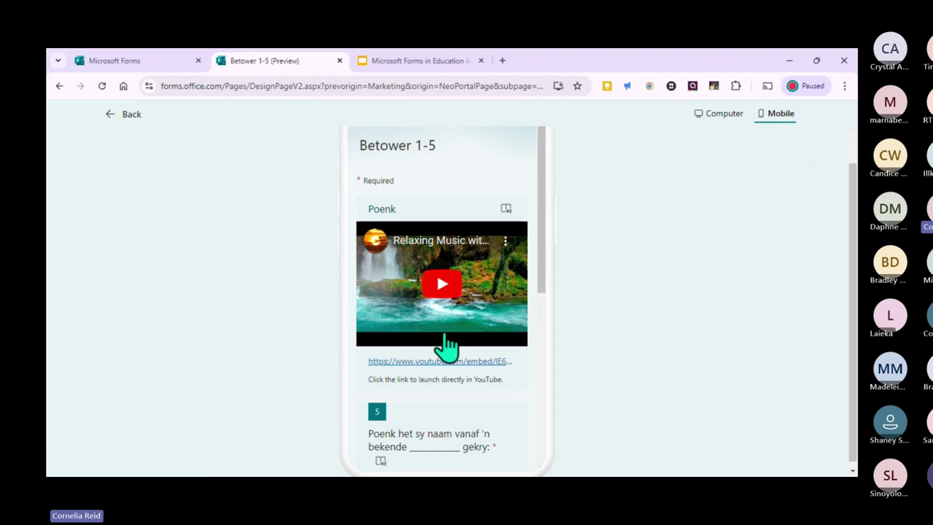
- Answer question 5 about the origin of Poenk's name with "Digter" and submit the quiz
scroll(481, 363, "down", 1)
scroll(479, 365, "down", 3)
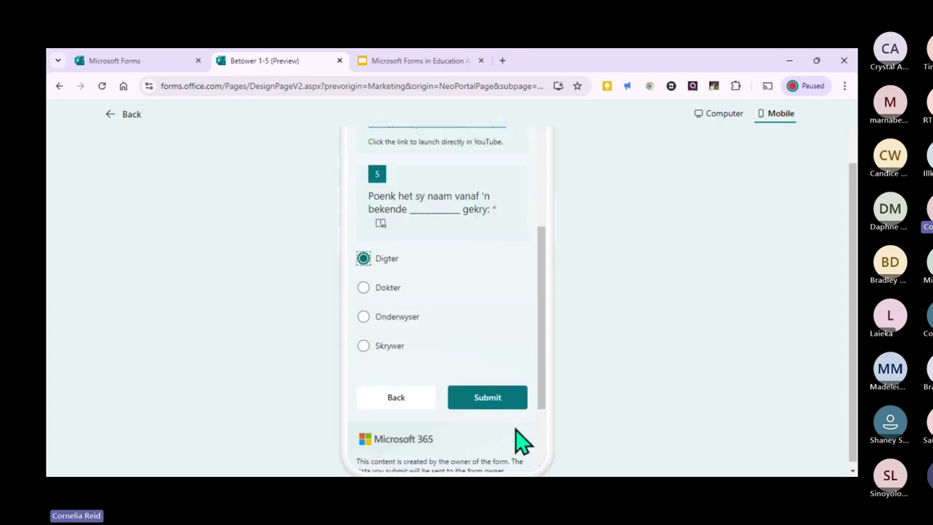
left_click(493, 401)
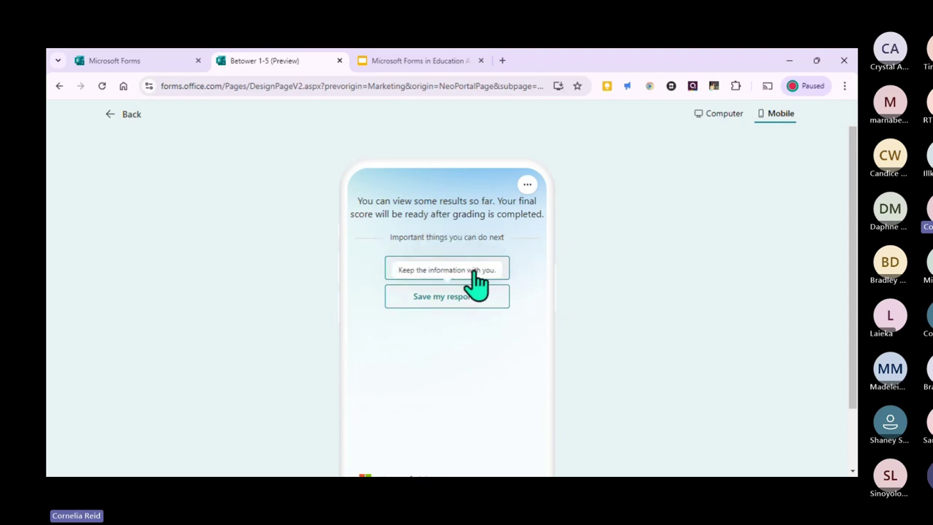
- View the submitted quiz's results and review the points and marked answers through to the end
left_click(451, 284)
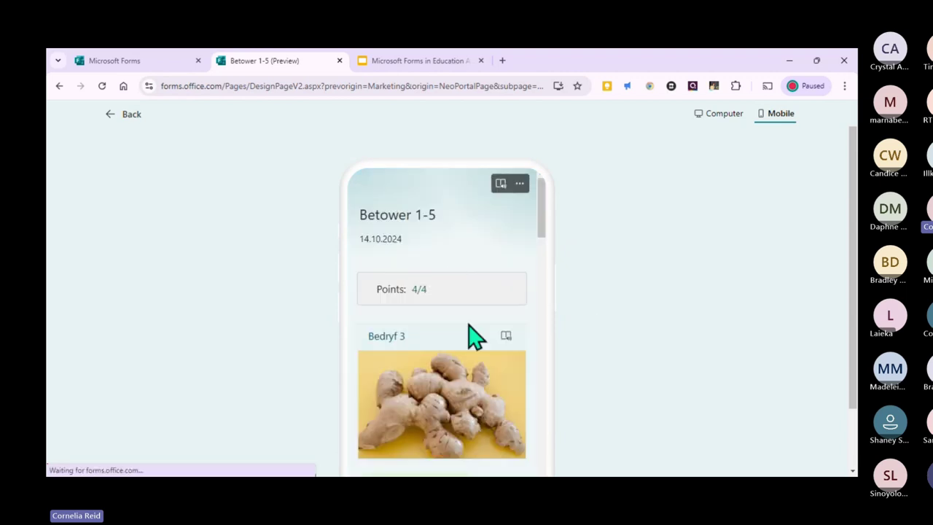
scroll(446, 283, "down", 1)
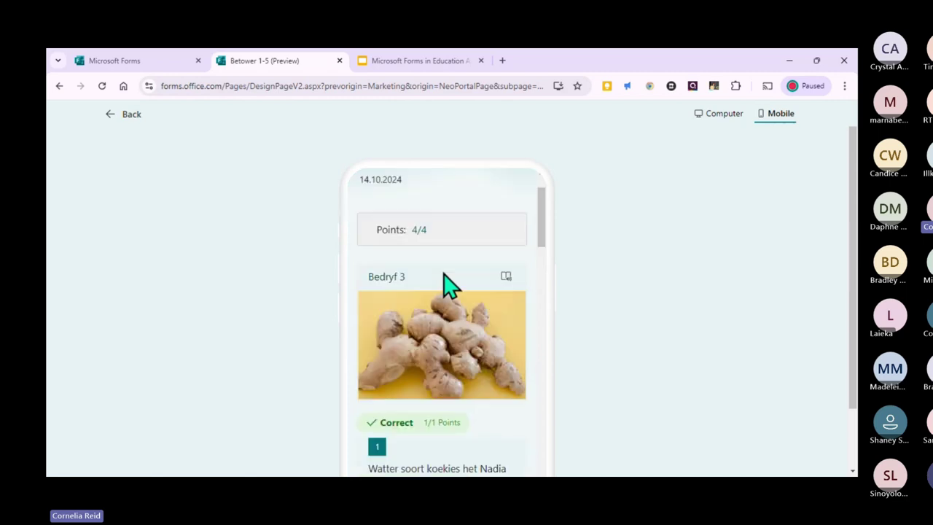
scroll(446, 282, "down", 7)
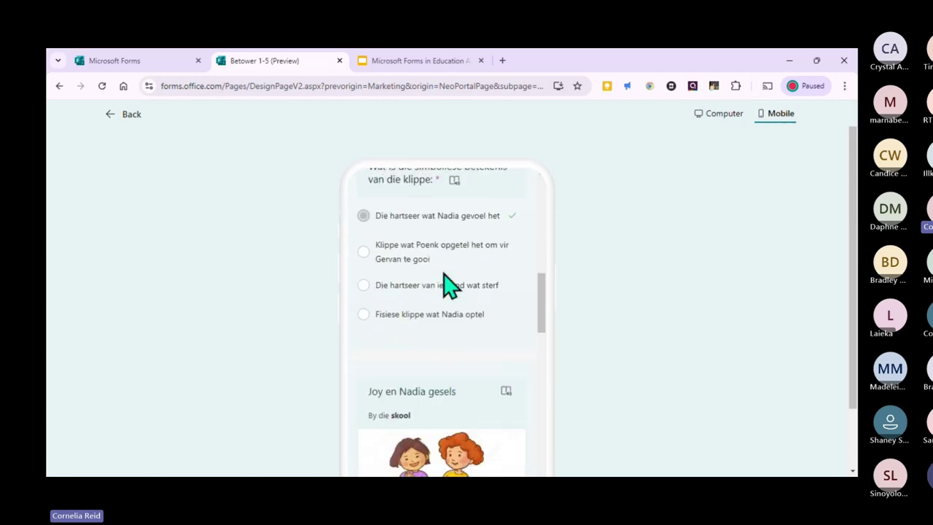
scroll(448, 284, "down", 10)
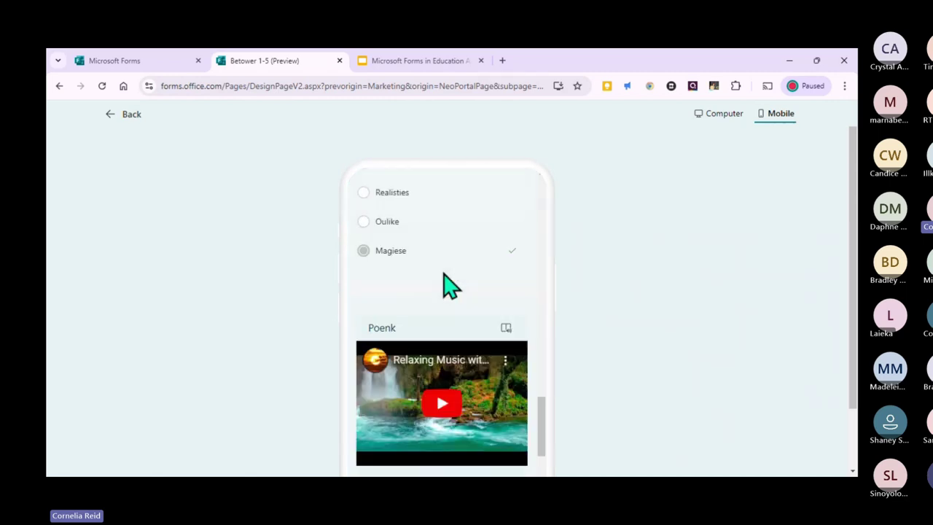
scroll(446, 282, "down", 6)
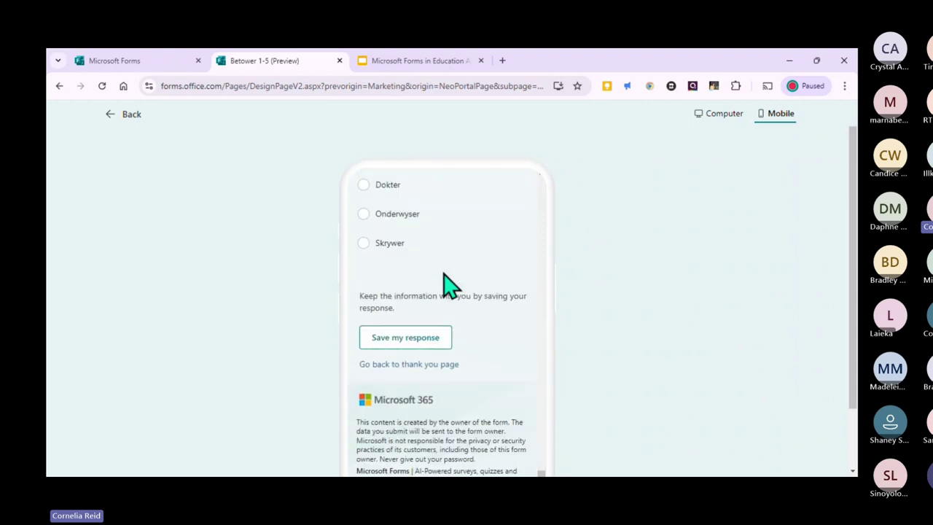
- Leave the preview and open the quiz's responses to examine the results summary for questions 1 and 2
left_click(124, 113)
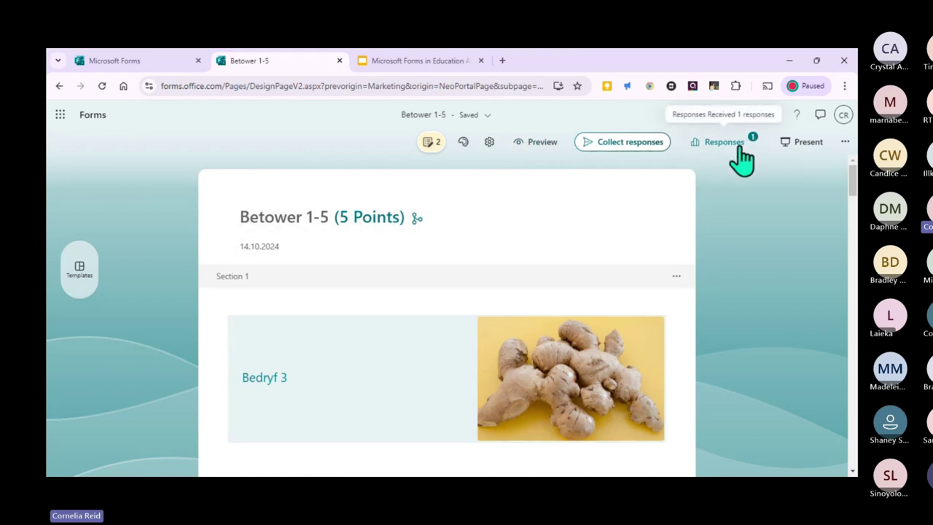
left_click(740, 148)
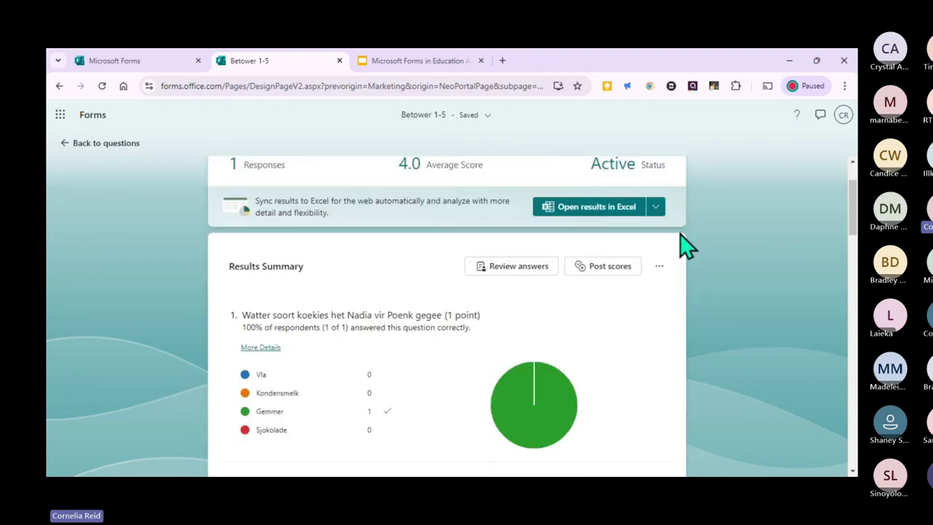
scroll(680, 244, "down", 1)
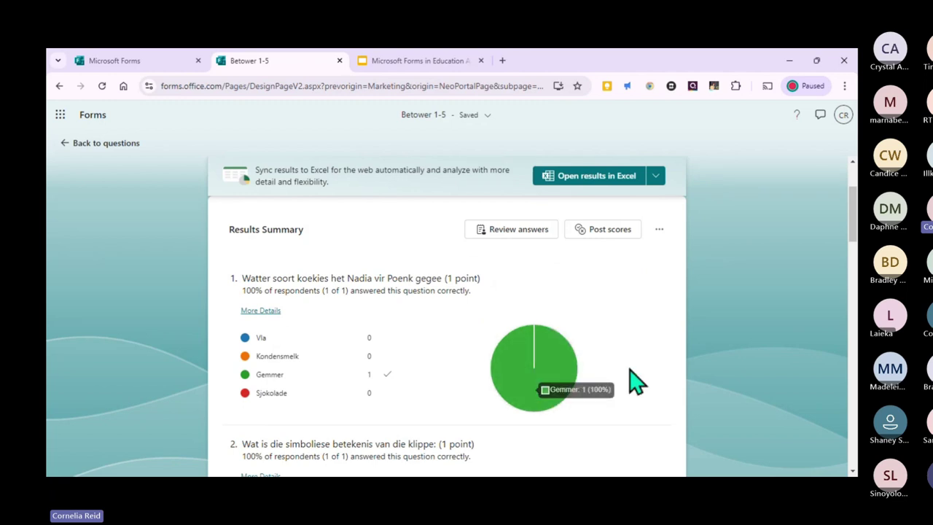
scroll(646, 358, "down", 3)
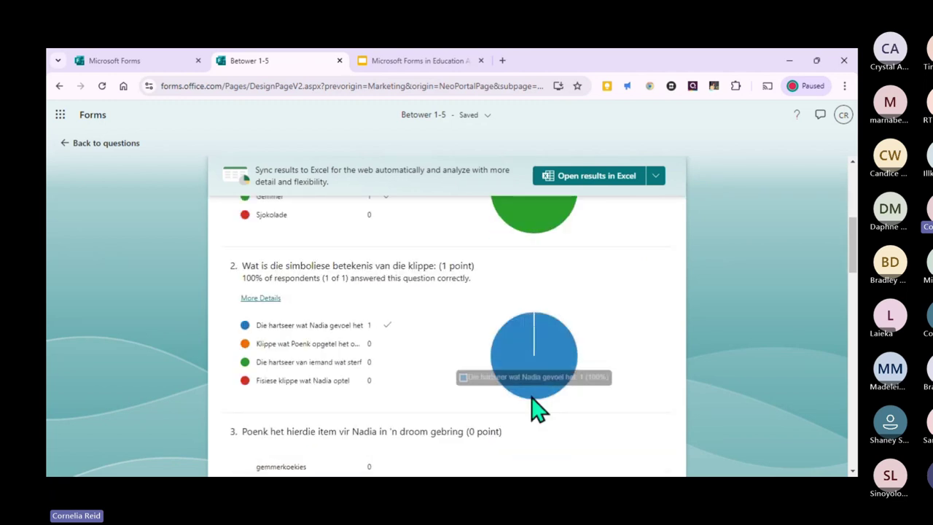
scroll(594, 376, "down", 2)
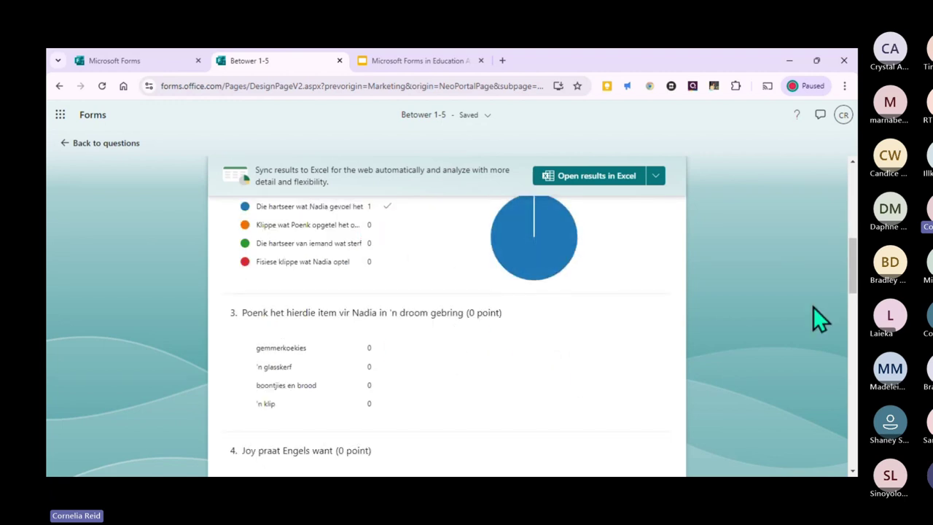
- Examine the response summary for the branched-over questions 3 and 4 and the questions after them
scroll(594, 410, "down", 1)
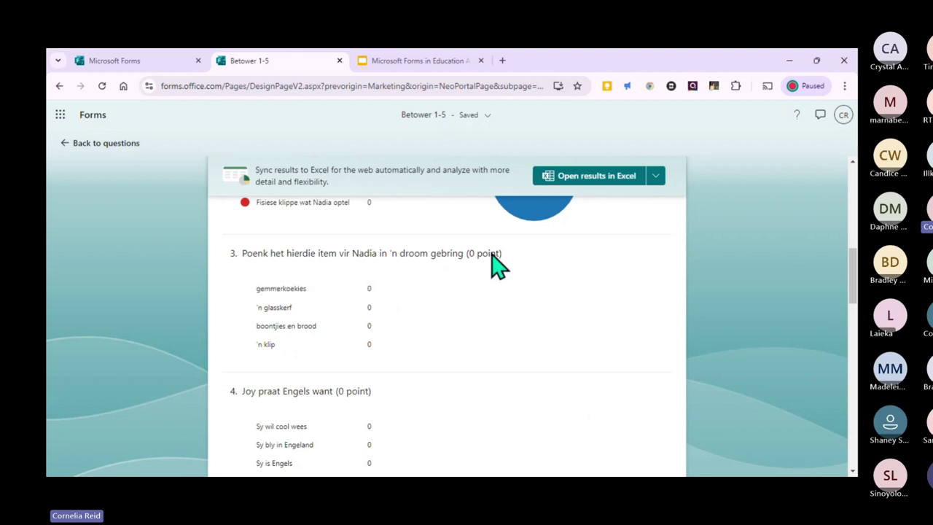
scroll(502, 276, "down", 1)
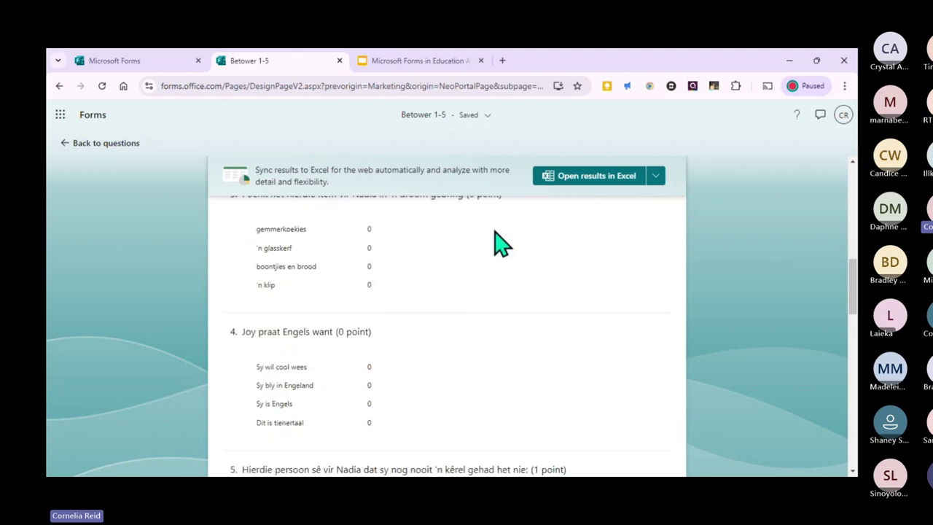
scroll(487, 259, "up", 1)
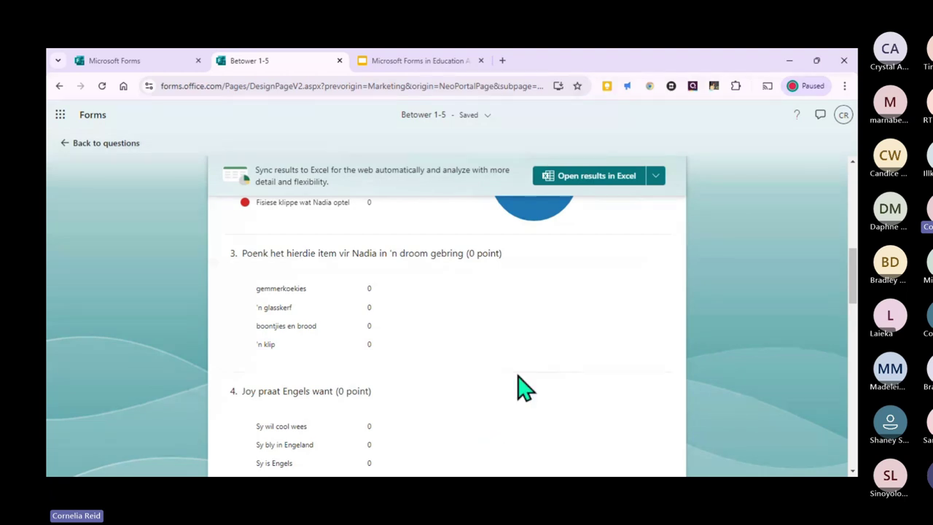
scroll(437, 321, "down", 1)
scroll(466, 284, "up", 2)
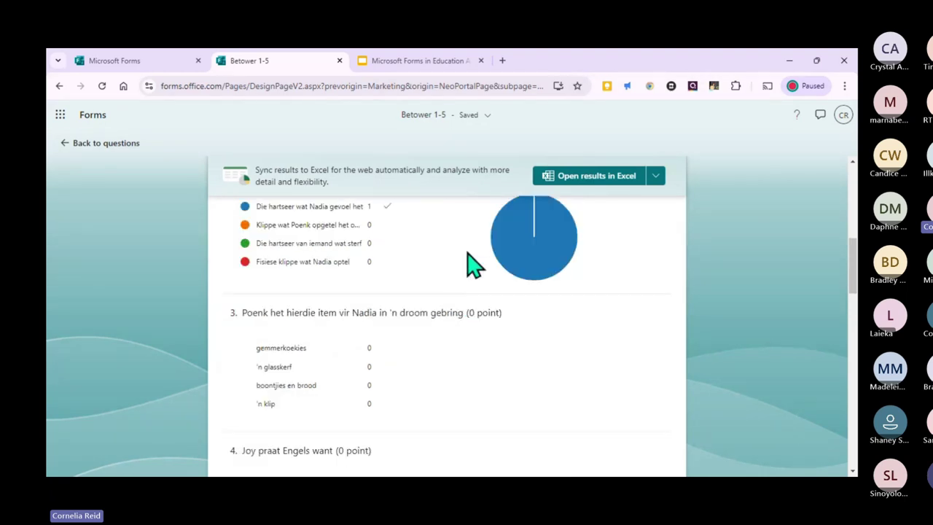
scroll(410, 450, "down", 1)
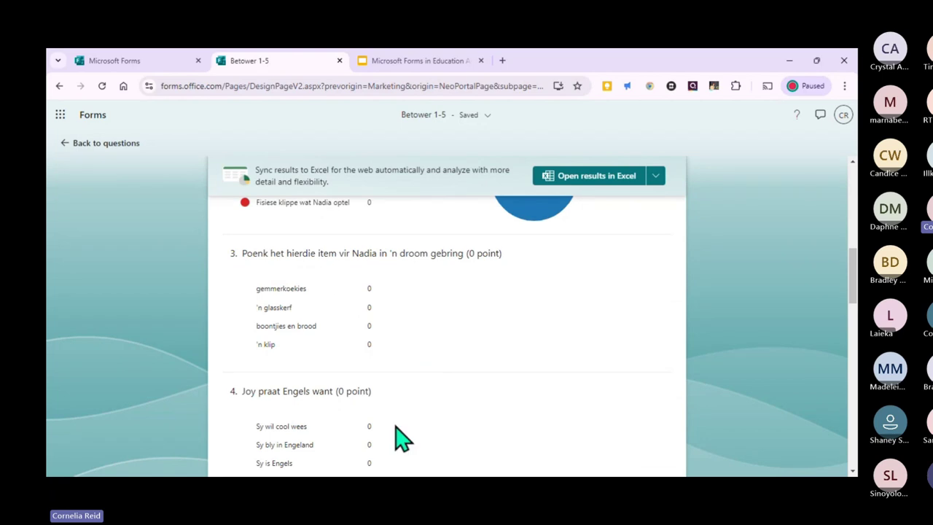
scroll(423, 361, "down", 2)
scroll(427, 362, "down", 10)
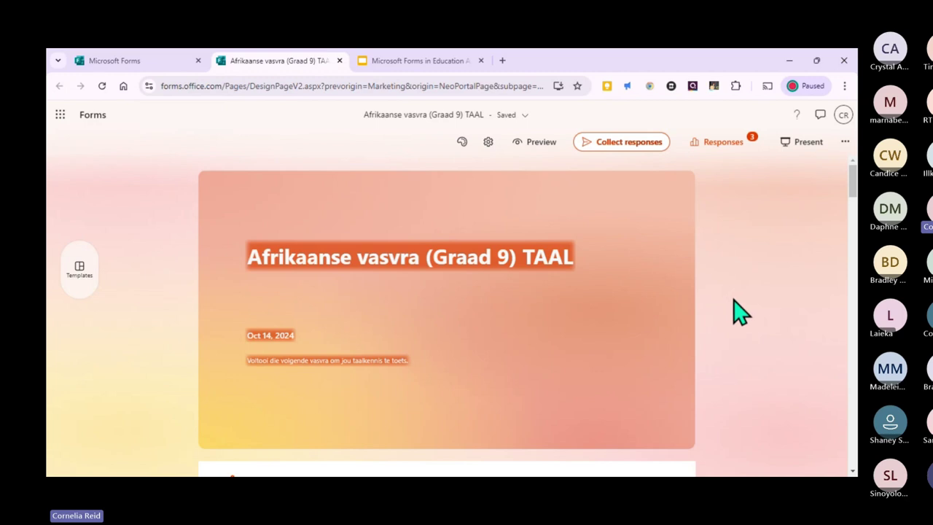
- Look over the cover and the start of Section 1 "Taal" in the "Afrikaanse vasvra (Graad 9) TAAL" form
scroll(738, 312, "down", 1)
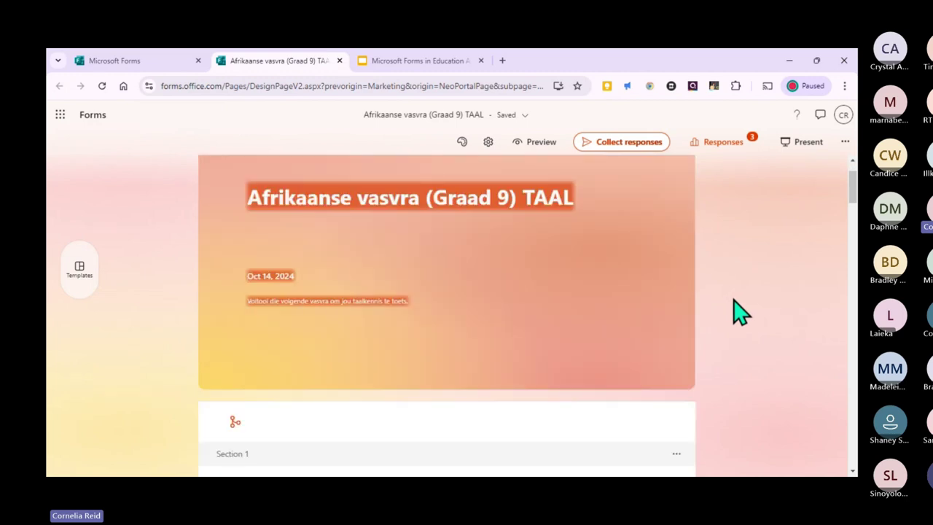
scroll(737, 312, "down", 3)
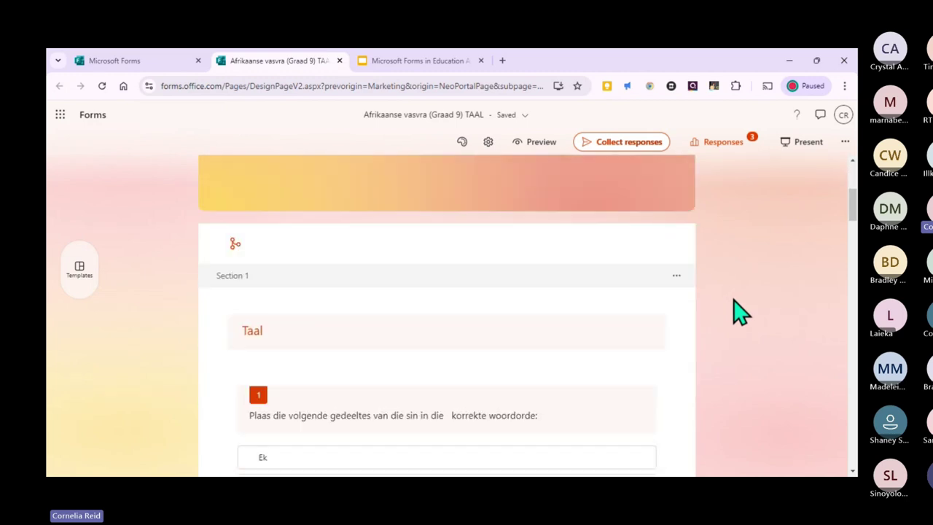
scroll(737, 312, "down", 1)
scroll(737, 312, "up", 5)
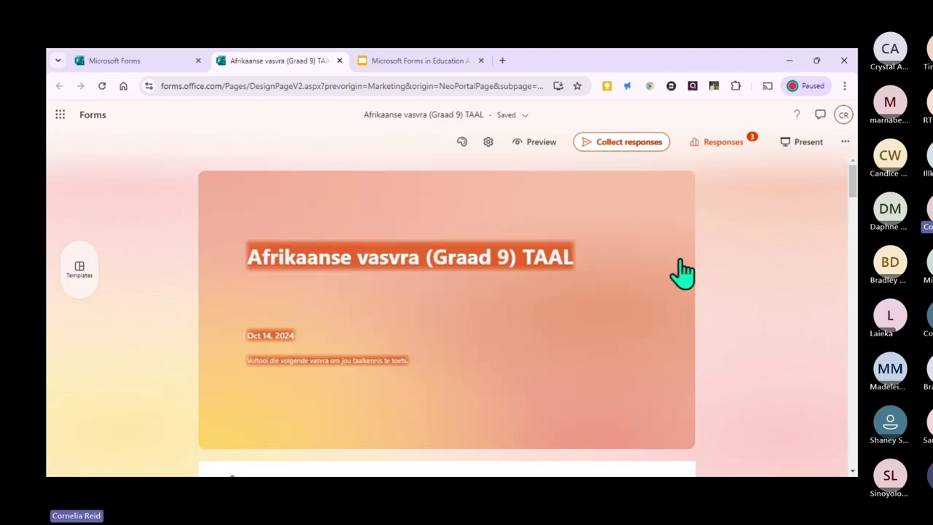
scroll(682, 273, "down", 1)
scroll(681, 272, "down", 5)
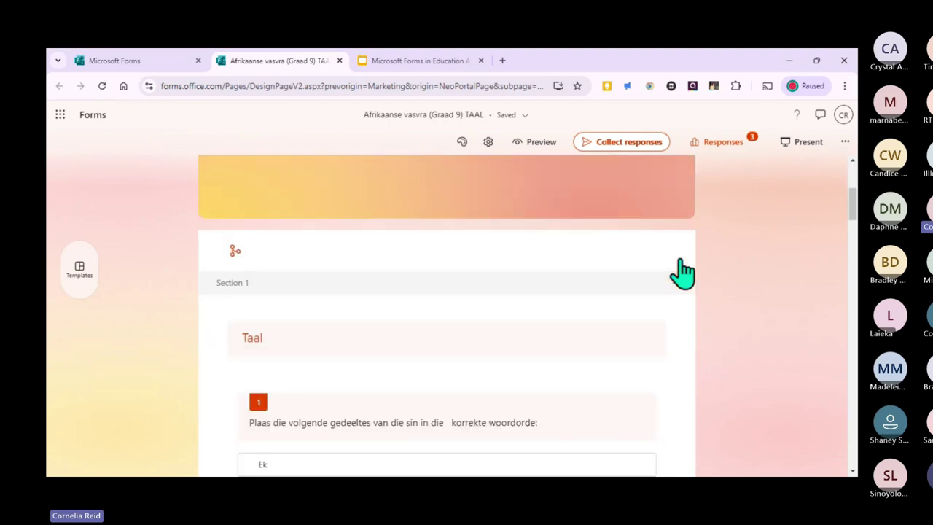
scroll(682, 273, "up", 2)
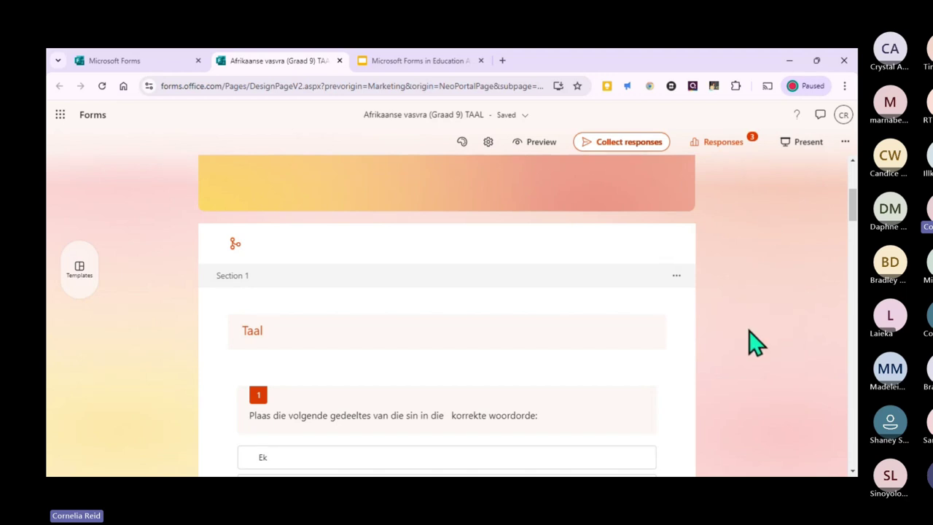
- Examine question 1's word-order ranking and question 2's word-classification grid in the "Taal" section
scroll(754, 342, "down", 3)
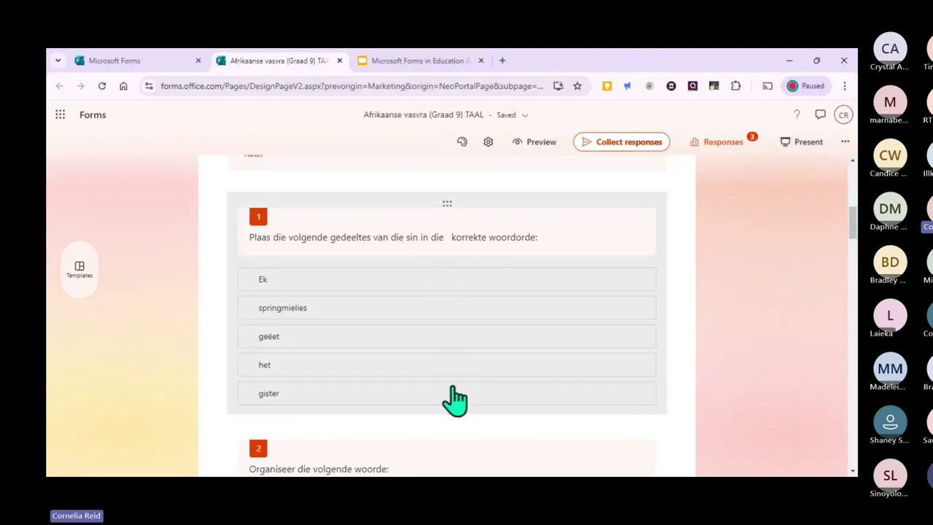
scroll(510, 394, "down", 1)
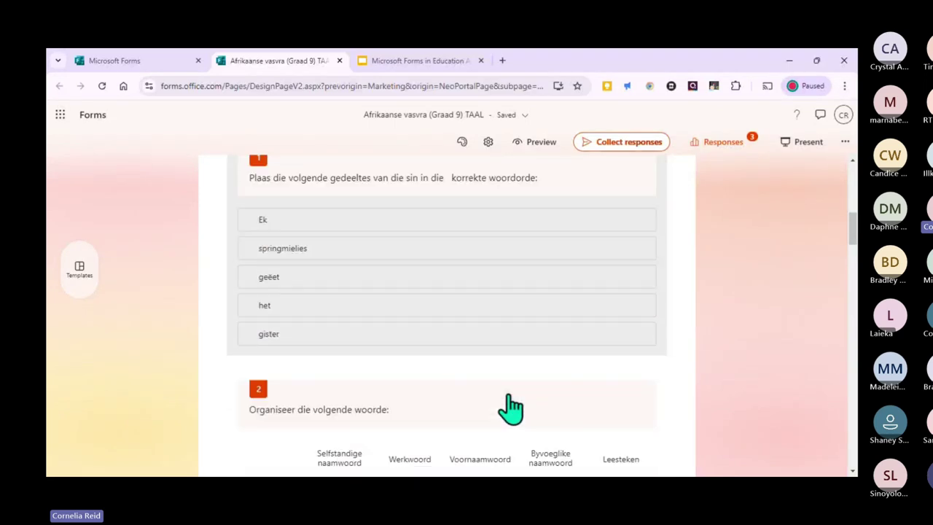
scroll(743, 369, "down", 3)
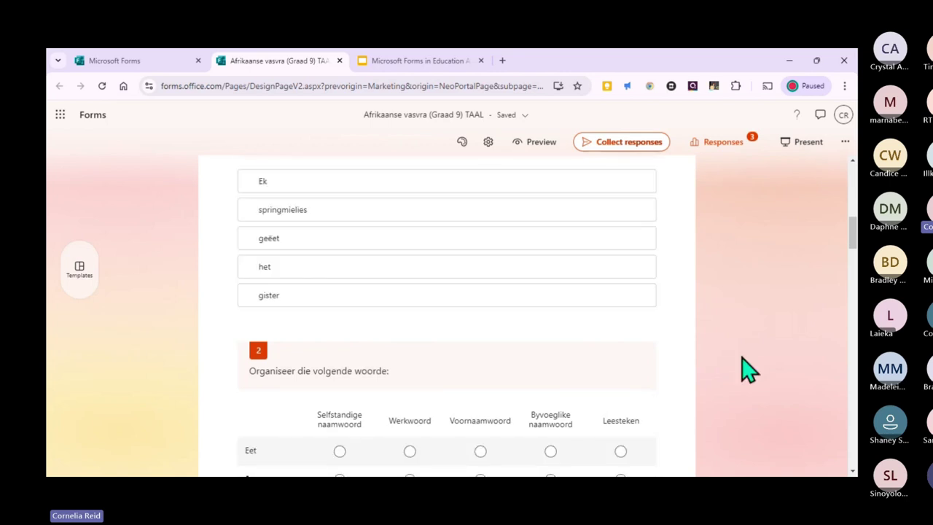
scroll(743, 369, "down", 1)
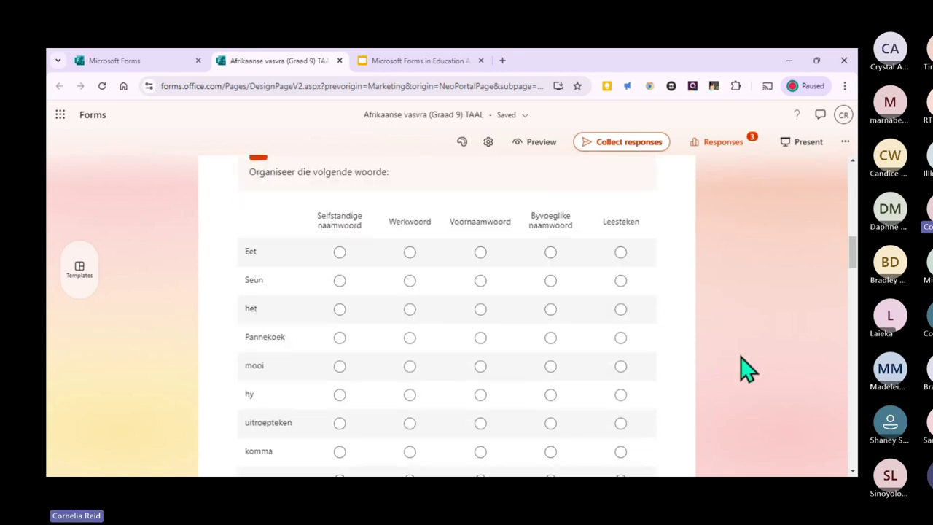
scroll(746, 369, "down", 1)
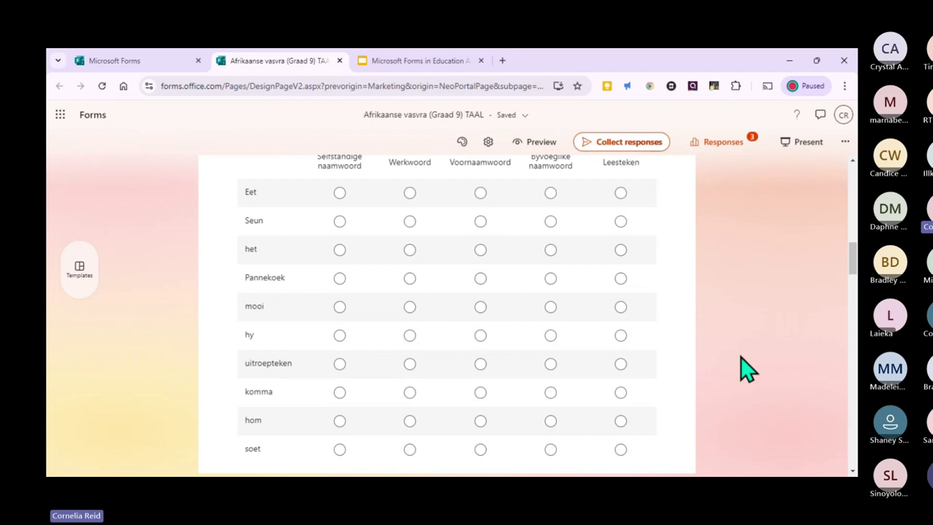
- Compare question 2's word-classification grid with the start of Section 2 "Visuele tekste" that follows it
scroll(747, 368, "up", 1)
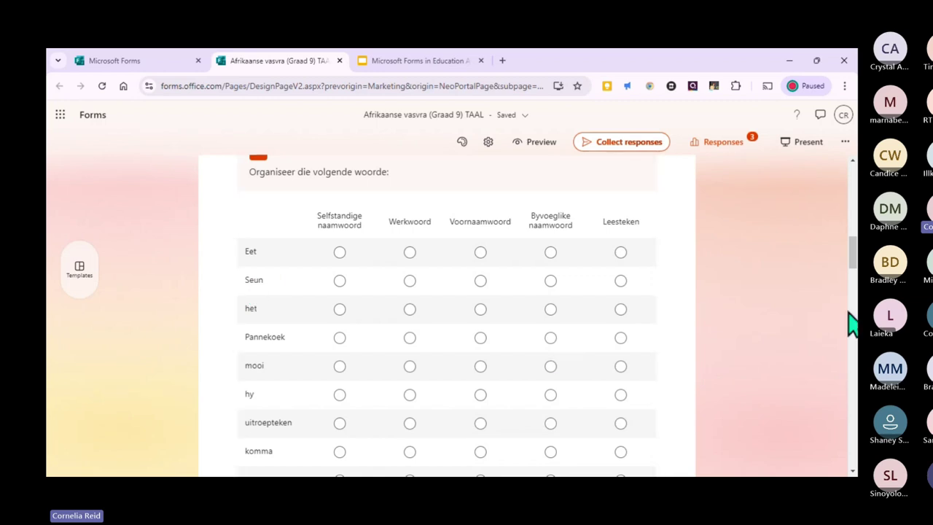
scroll(718, 271, "down", 4)
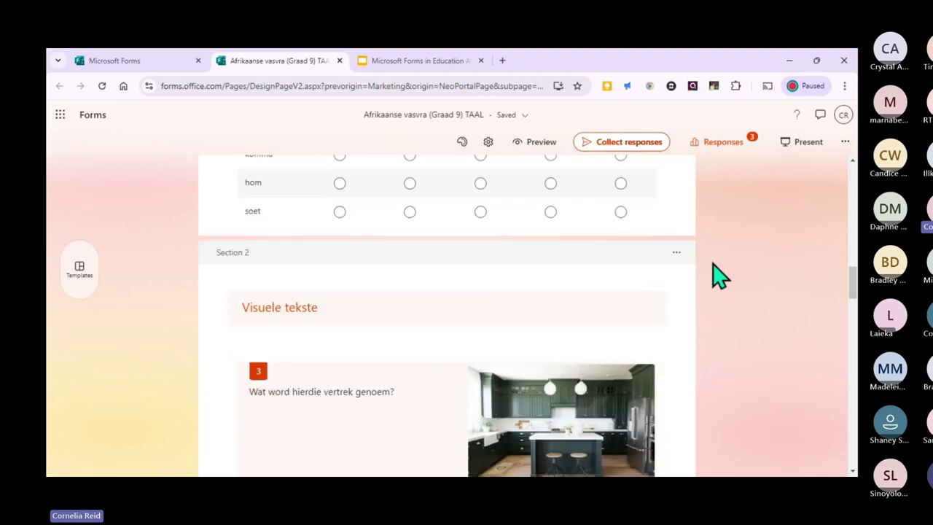
scroll(717, 275, "up", 3)
scroll(682, 278, "up", 1)
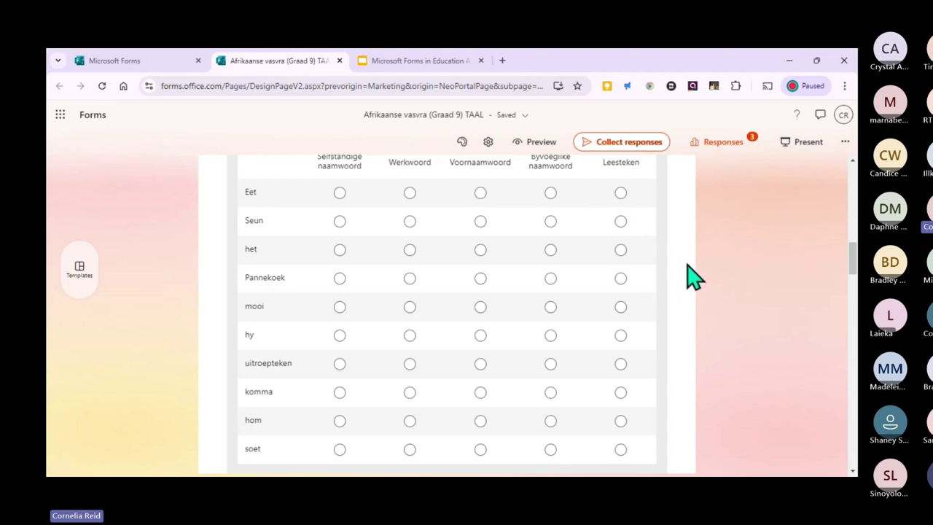
scroll(688, 263, "down", 3)
scroll(688, 262, "down", 3)
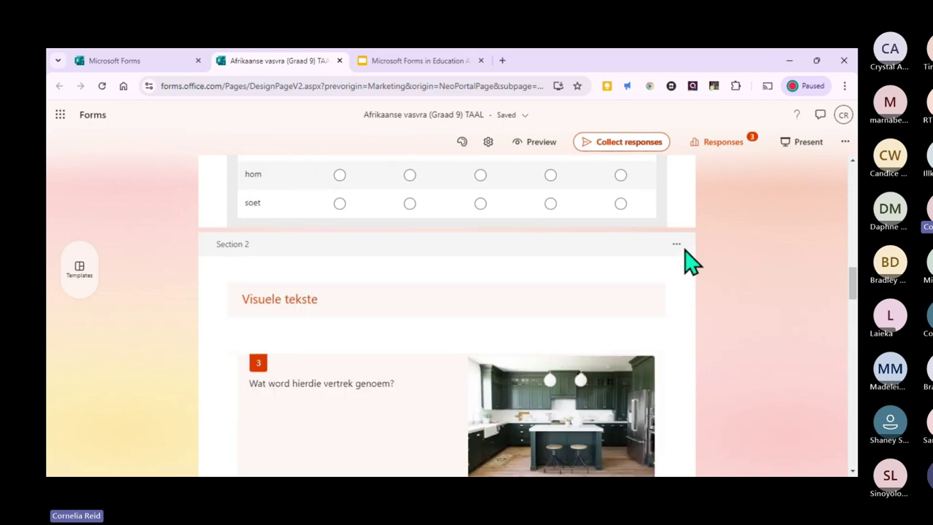
scroll(435, 211, "up", 2)
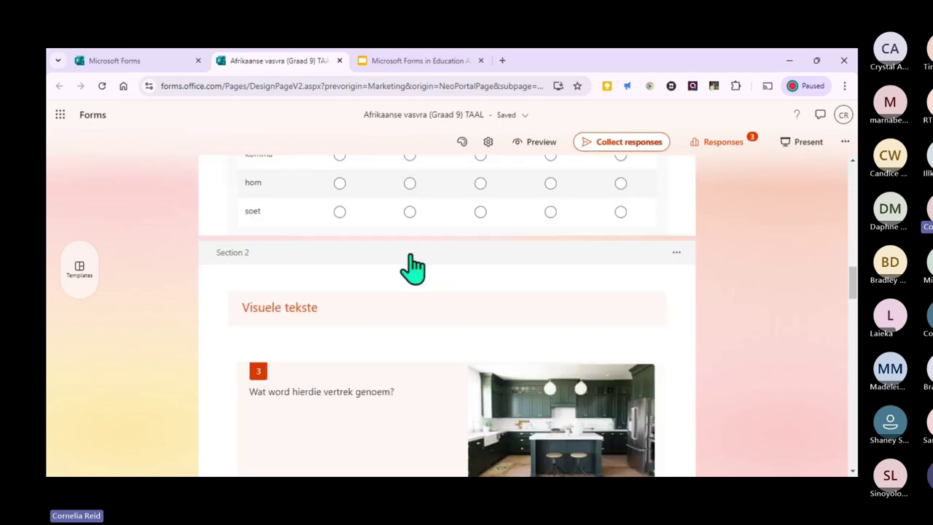
- Examine kitchen-picture question 3, preposition fill-in question 4 and the Mr Bean video question 5 with its answer choices
scroll(614, 361, "down", 2)
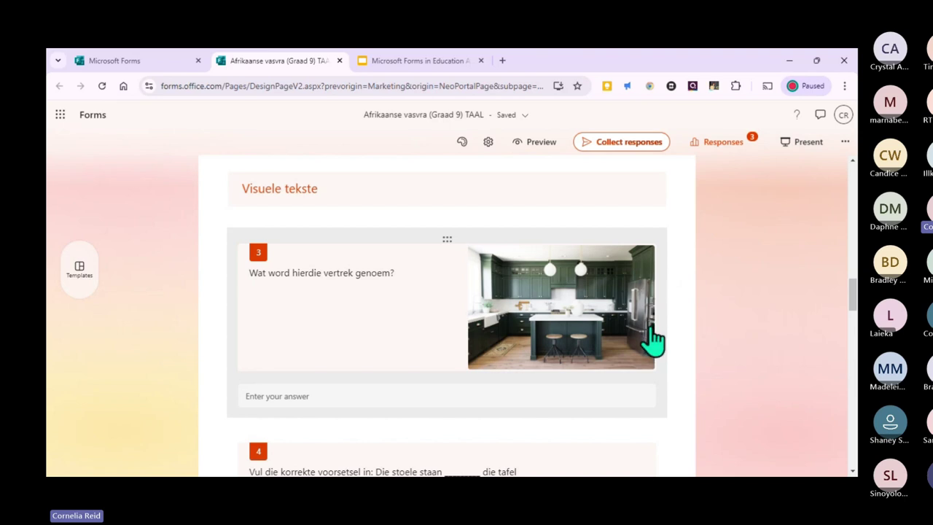
scroll(641, 277, "down", 3)
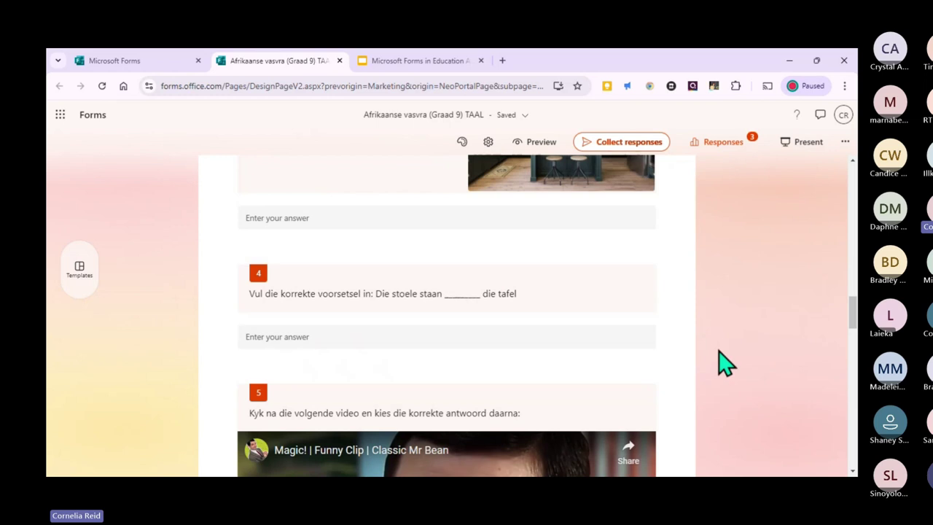
scroll(720, 360, "down", 3)
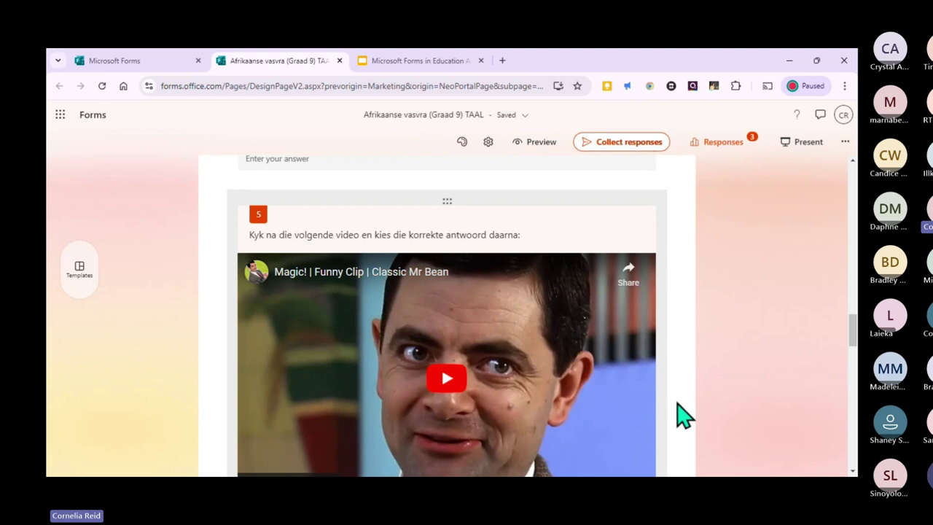
scroll(483, 371, "down", 1)
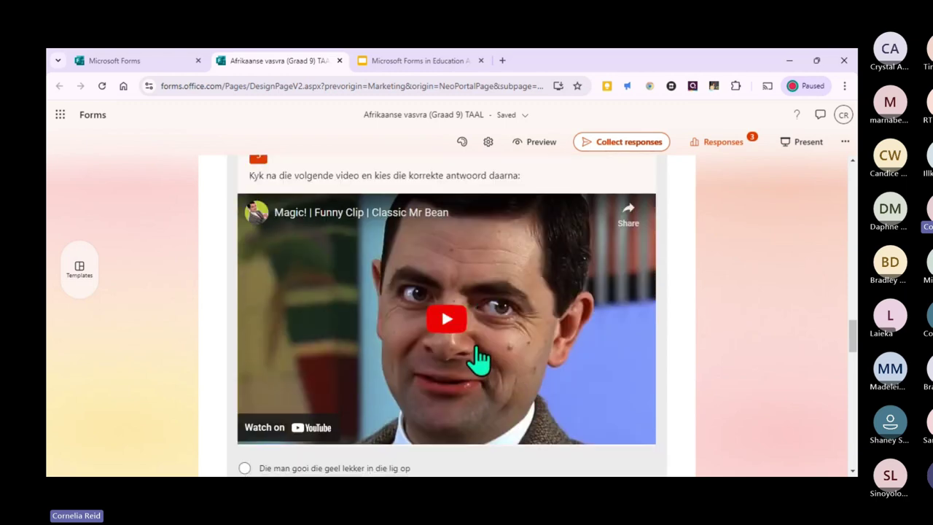
scroll(678, 382, "down", 2)
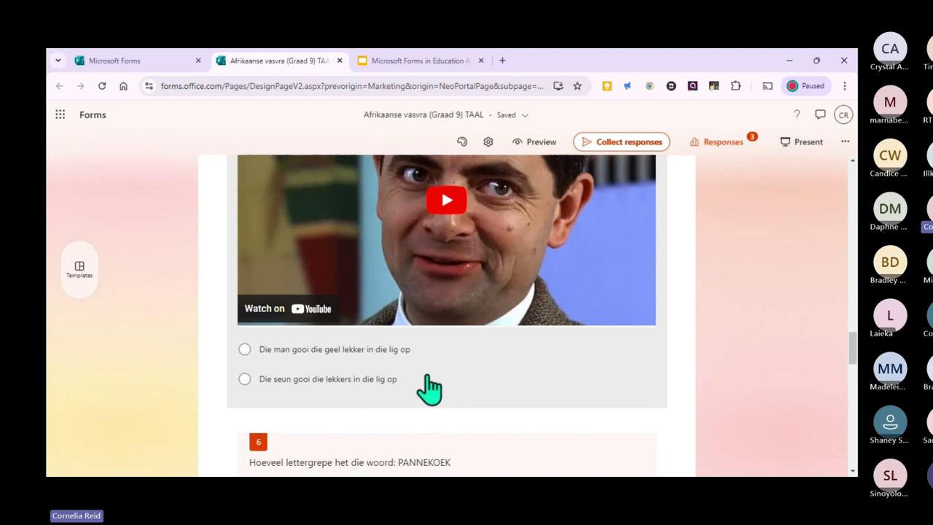
scroll(430, 389, "up", 2)
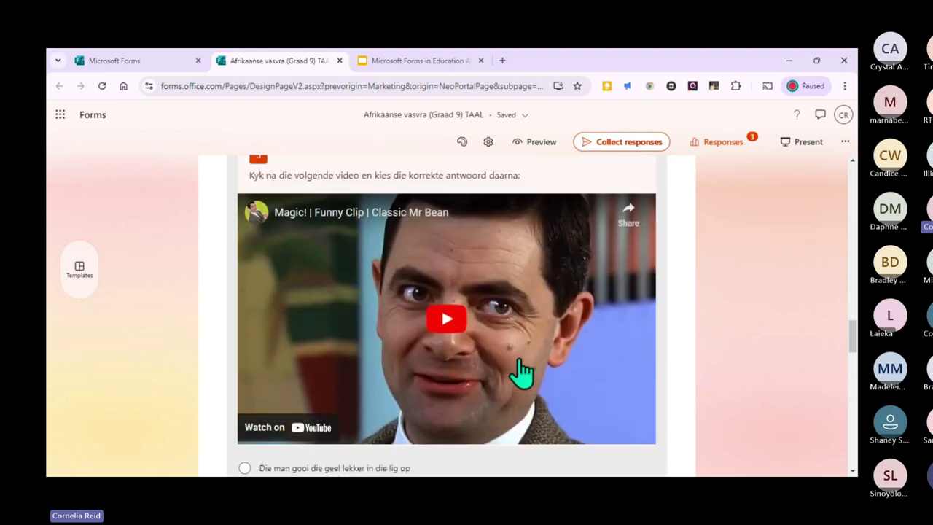
scroll(466, 361, "down", 2)
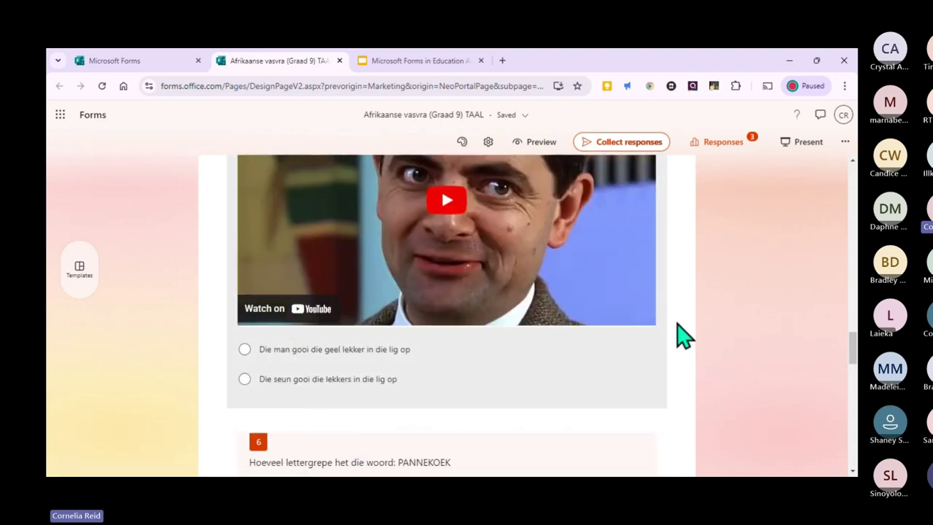
scroll(683, 336, "up", 1)
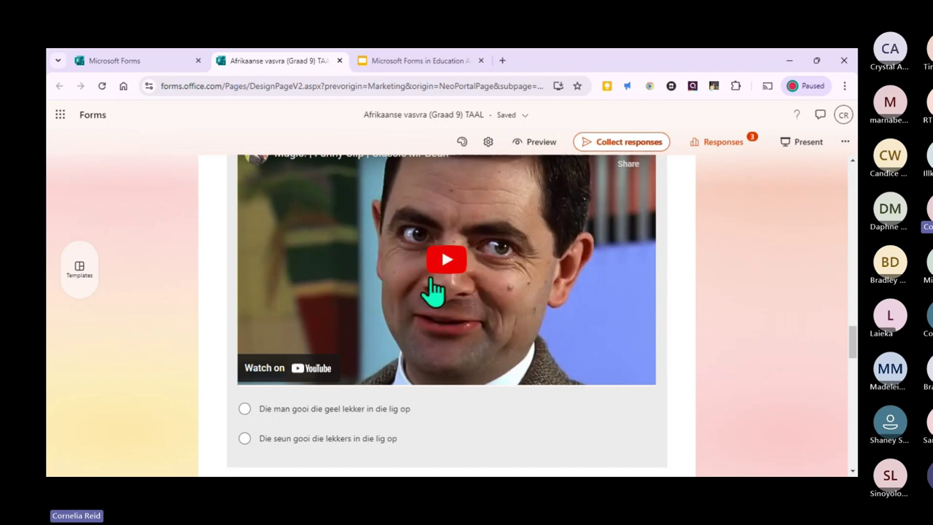
scroll(399, 318, "down", 2)
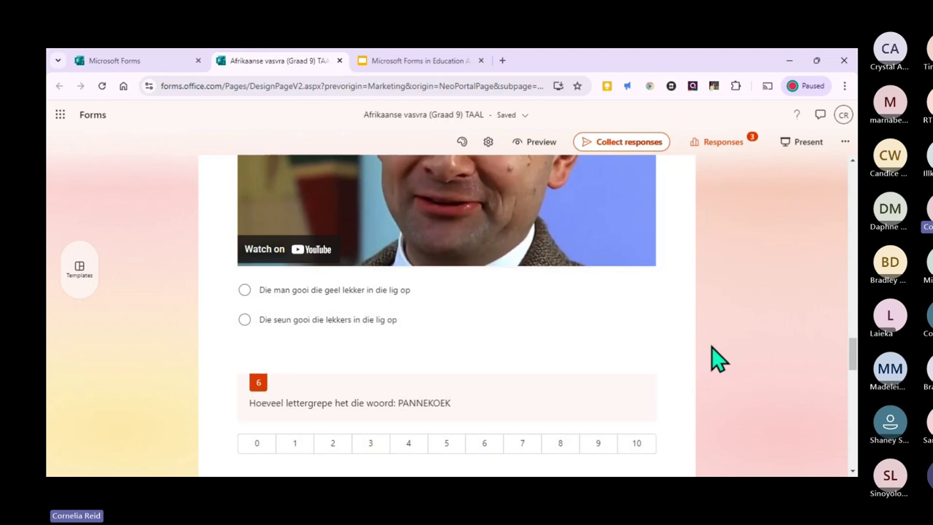
- Examine question 6's 0 to 10 syllable scale and the picture-based text questions 7 and 8
scroll(678, 387, "down", 4)
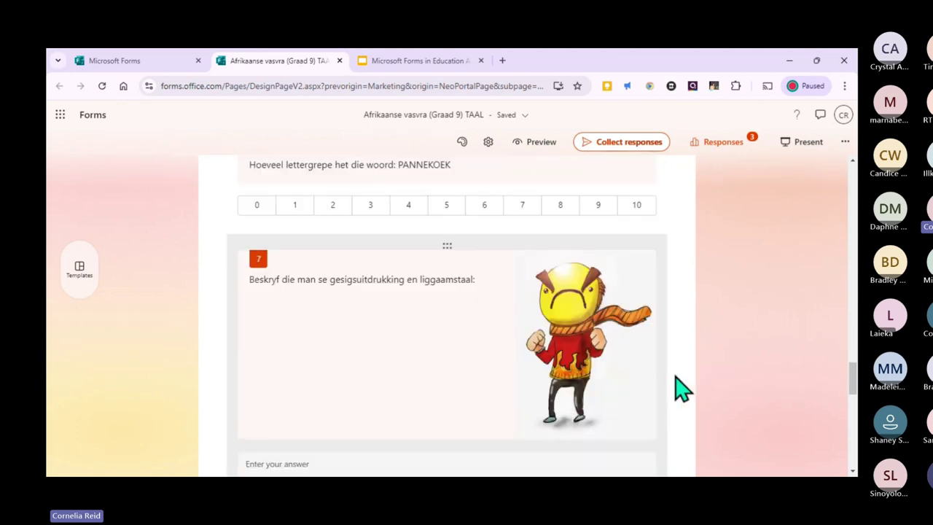
scroll(328, 368, "down", 1)
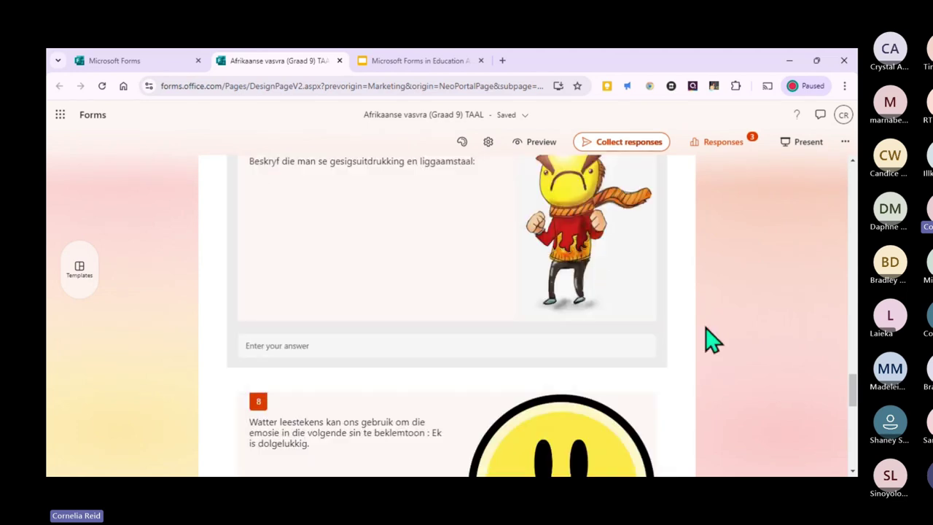
scroll(657, 364, "down", 3)
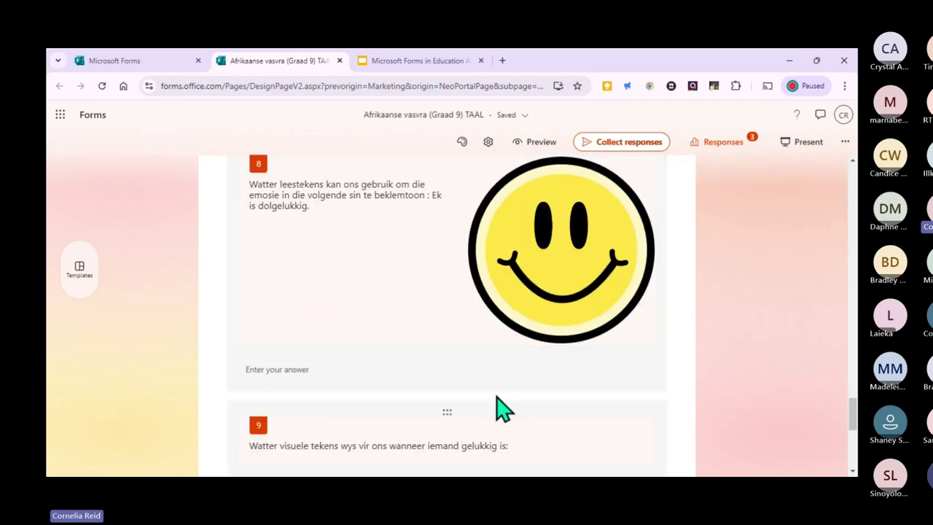
scroll(406, 250, "up", 3)
scroll(470, 318, "up", 2)
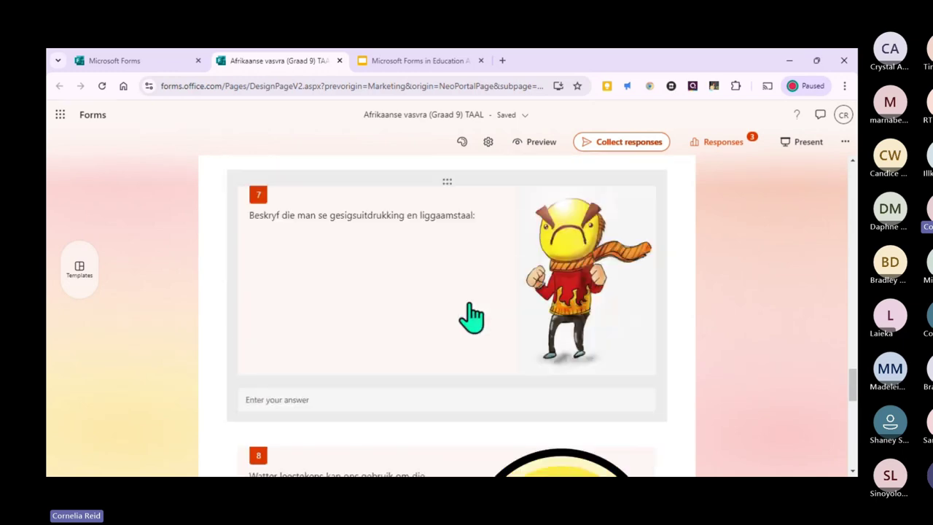
- Examine the two-option choice questions 9 and 10 at the end of the form
scroll(470, 318, "down", 8)
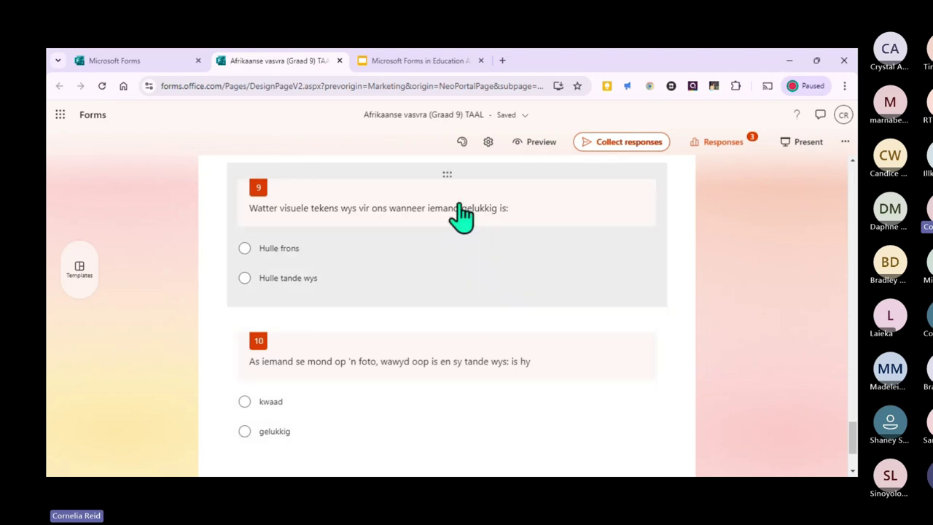
scroll(508, 387, "down", 2)
scroll(508, 387, "up", 1)
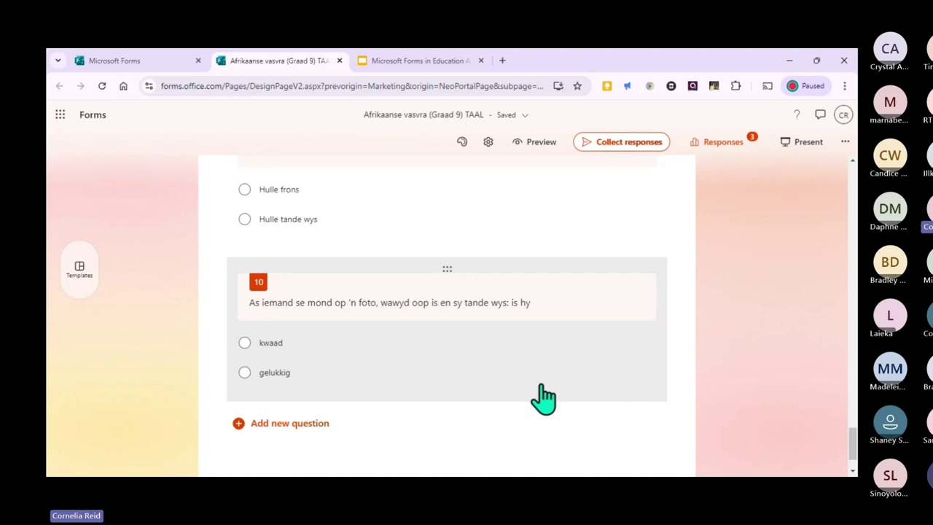
scroll(597, 343, "up", 1)
scroll(416, 291, "up", 1)
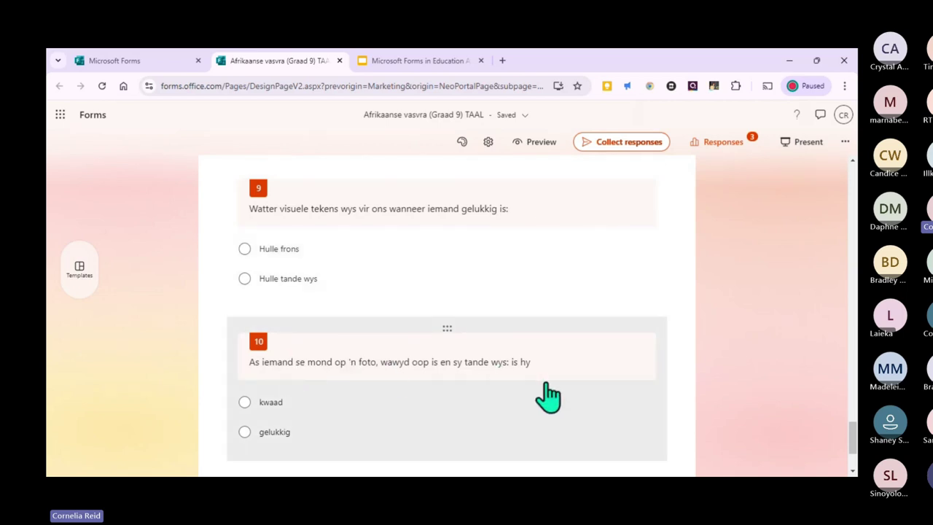
scroll(550, 389, "up", 1)
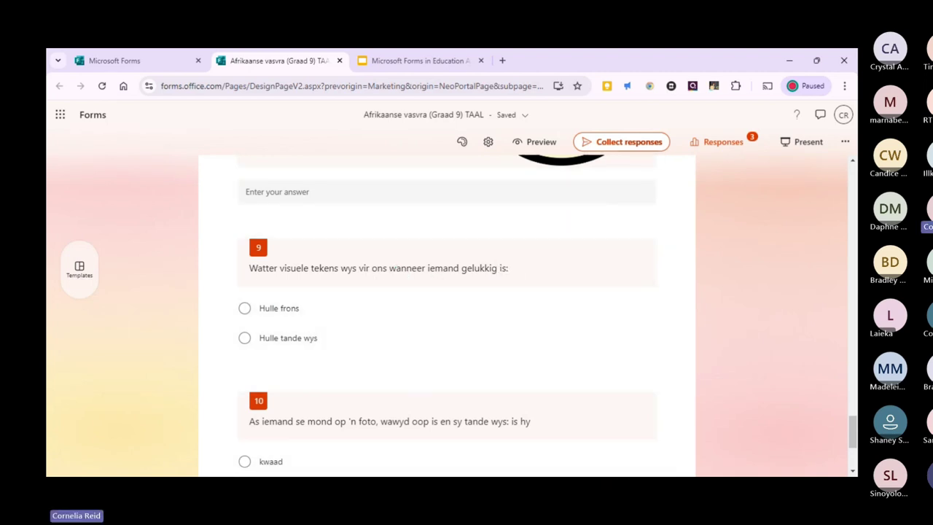
- Open the form's response collection settings and allow anyone to respond
scroll(677, 281, "up", 3)
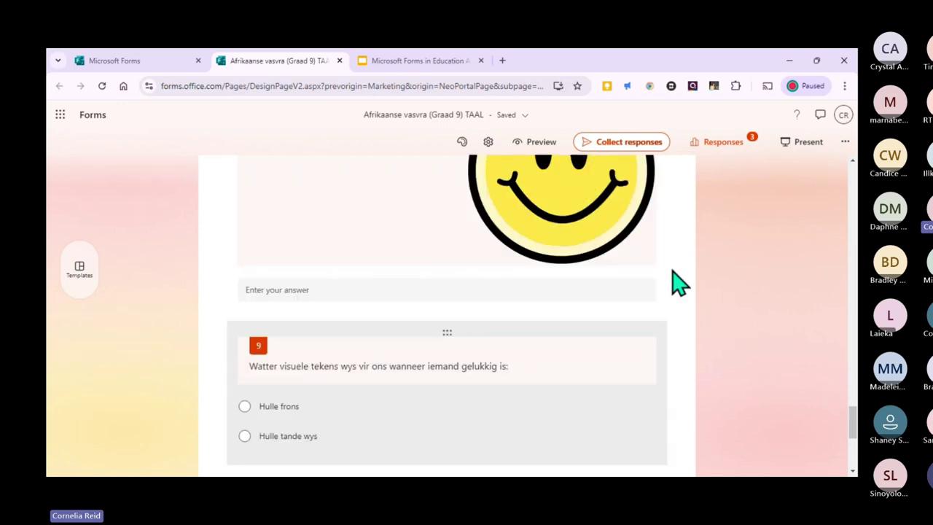
scroll(677, 281, "up", 2)
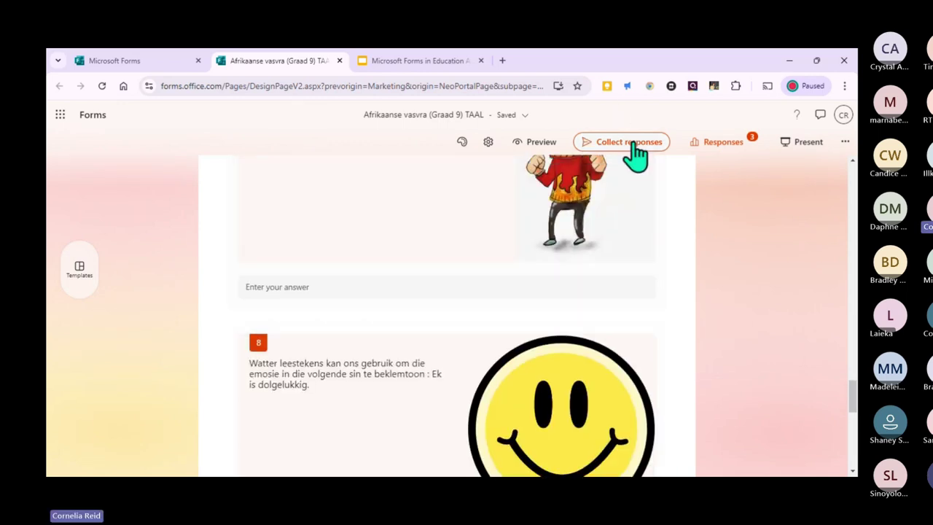
left_click(633, 148)
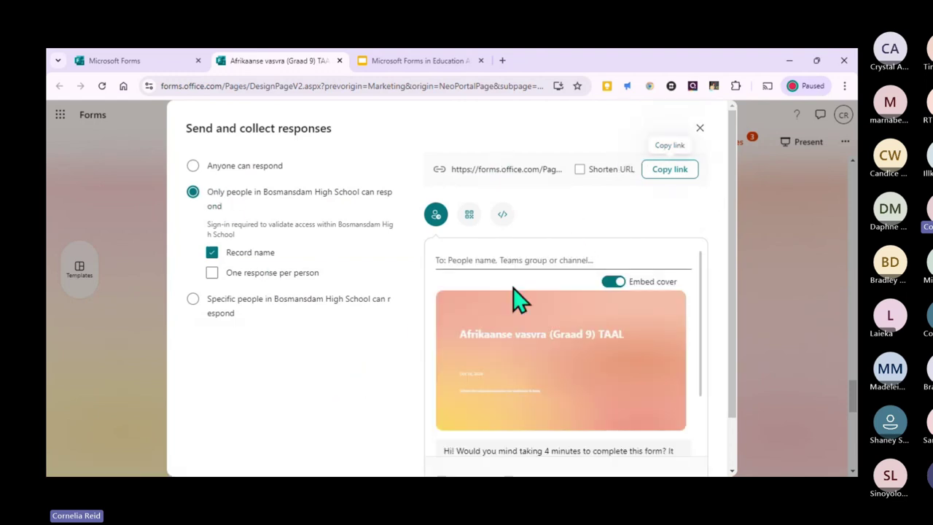
left_click(193, 167)
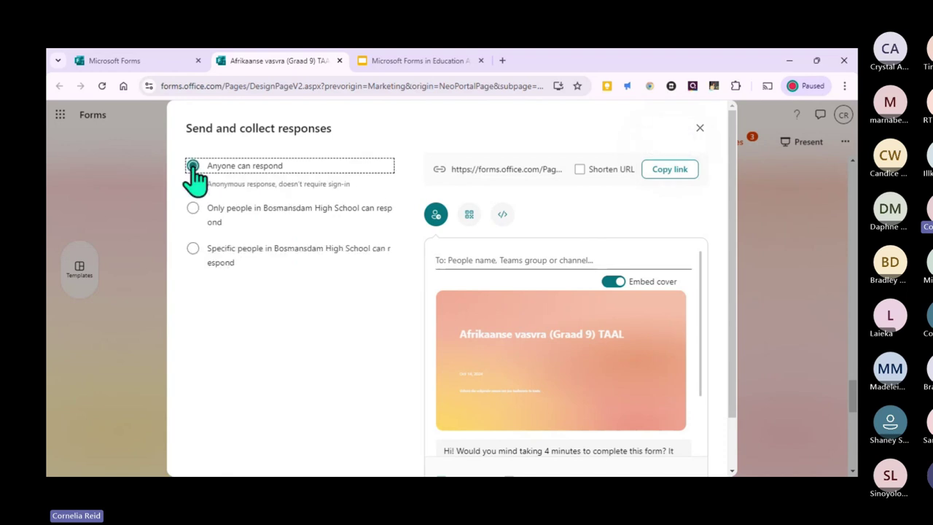
- Show the form's QR code, shorten its sharing URL, and close the sharing settings
left_click(468, 216)
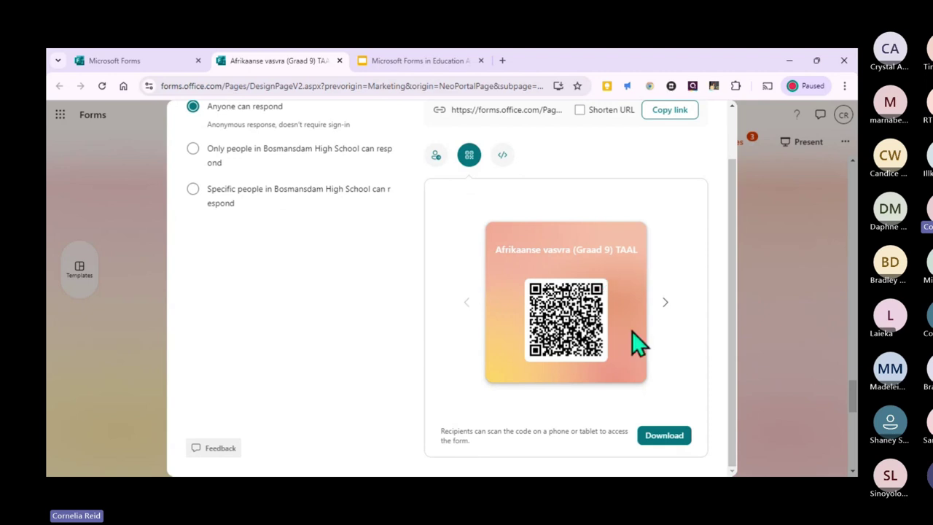
scroll(707, 313, "up", 1)
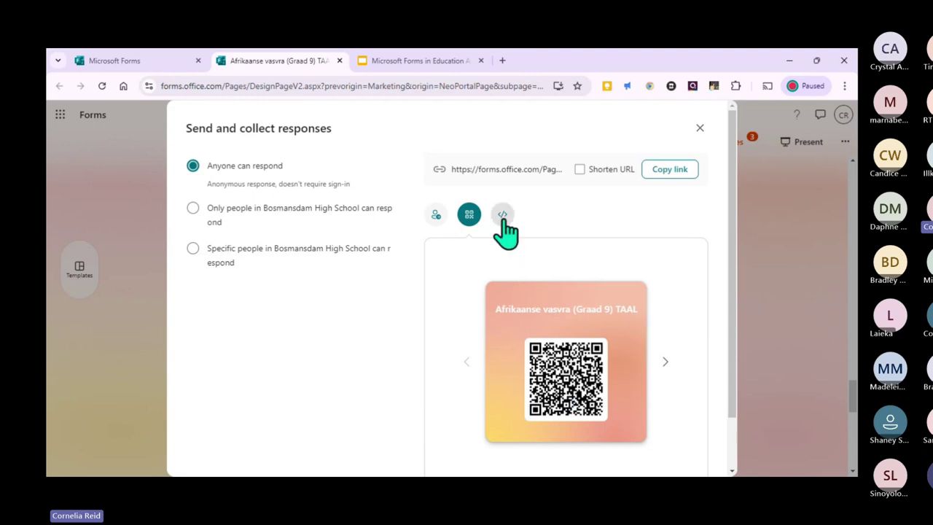
left_click(582, 168)
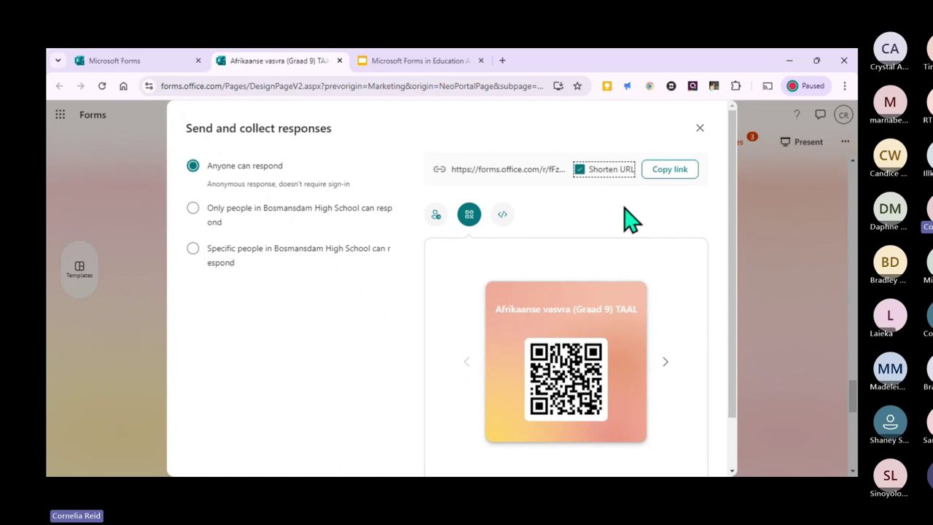
scroll(685, 240, "down", 2)
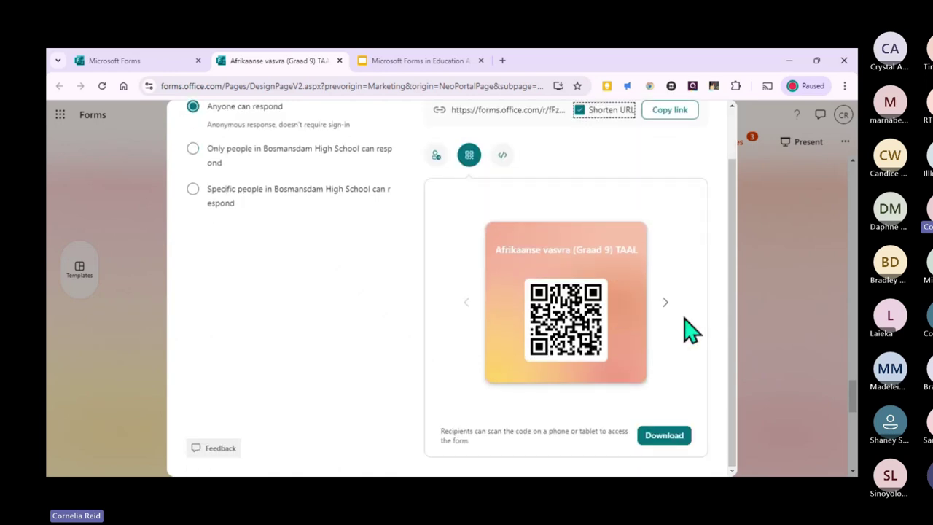
scroll(685, 317, "up", 2)
scroll(685, 318, "down", 2)
scroll(690, 332, "up", 2)
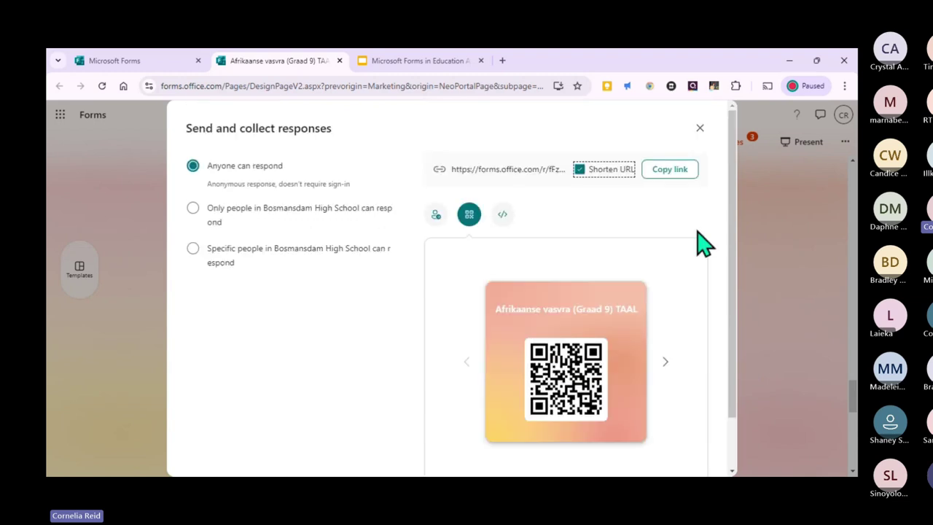
left_click(702, 134)
- Look over the form again from Section 1 "Taal" to questions 3 and 4 of Section 2, and close the form
scroll(198, 285, "up", 5)
scroll(195, 286, "up", 10)
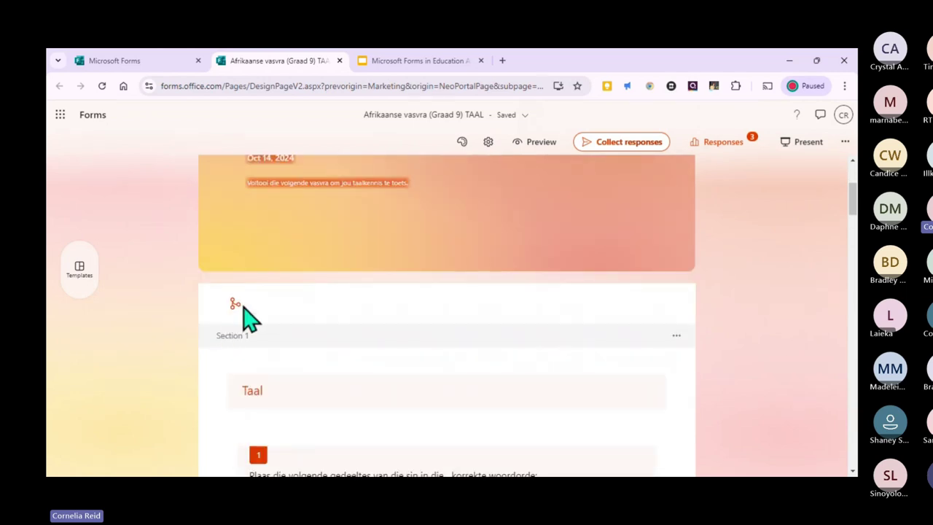
scroll(368, 361, "down", 4)
scroll(368, 361, "down", 10)
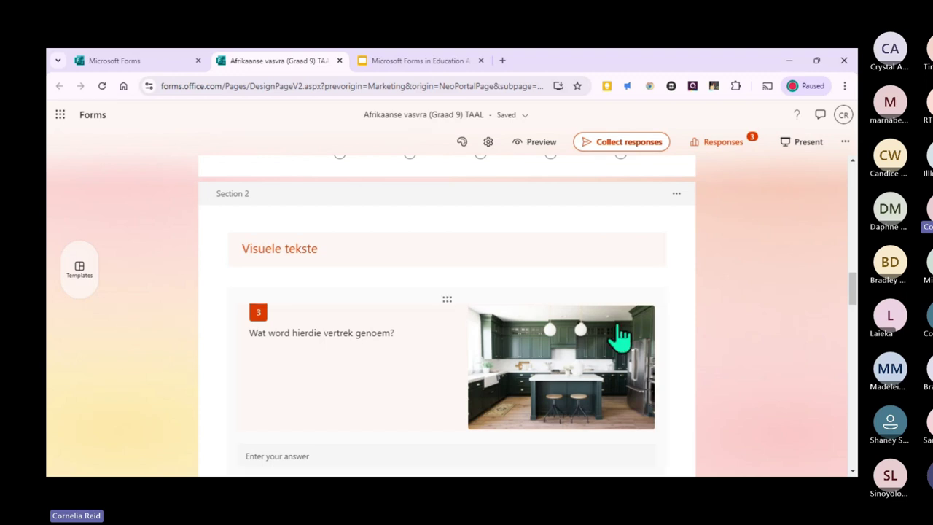
scroll(412, 275, "down", 2)
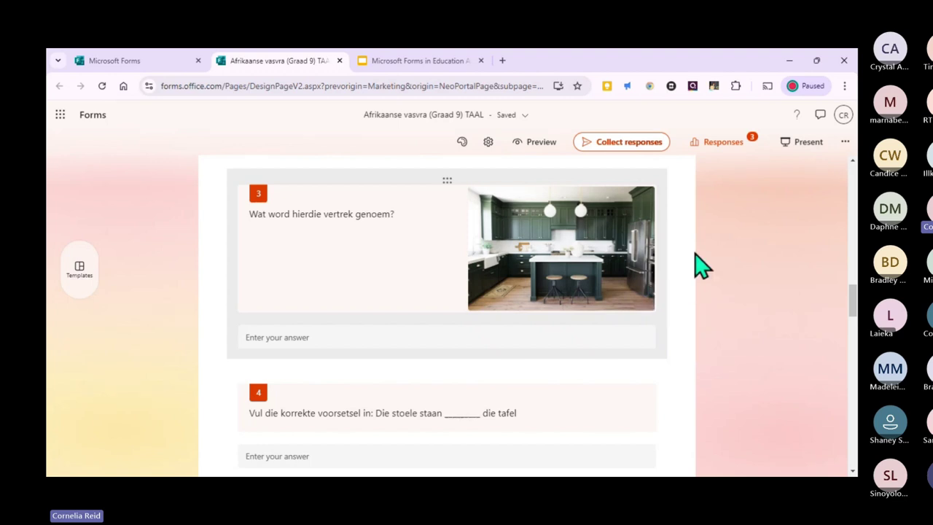
left_click(340, 62)
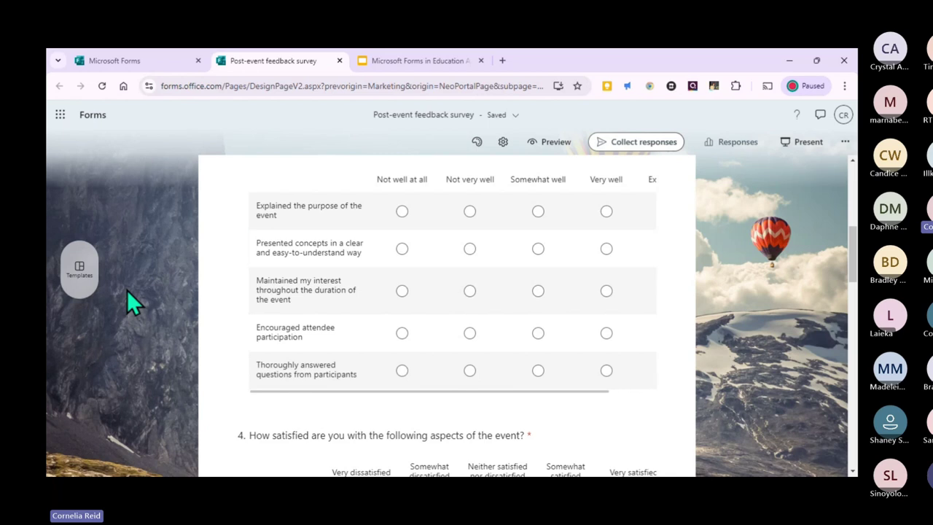
- Open the featured templates gallery and look through all the Registration templates
scroll(136, 302, "up", 5)
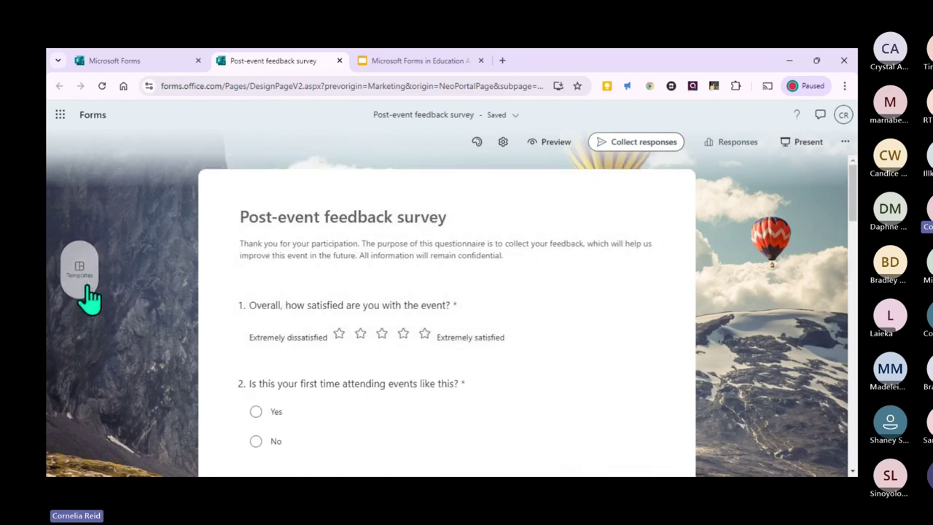
left_click(82, 268)
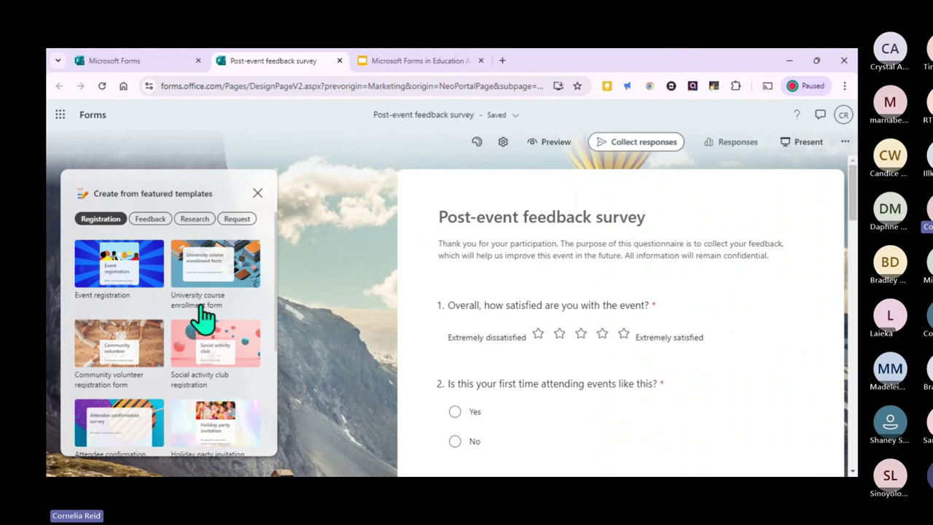
scroll(202, 316, "down", 1)
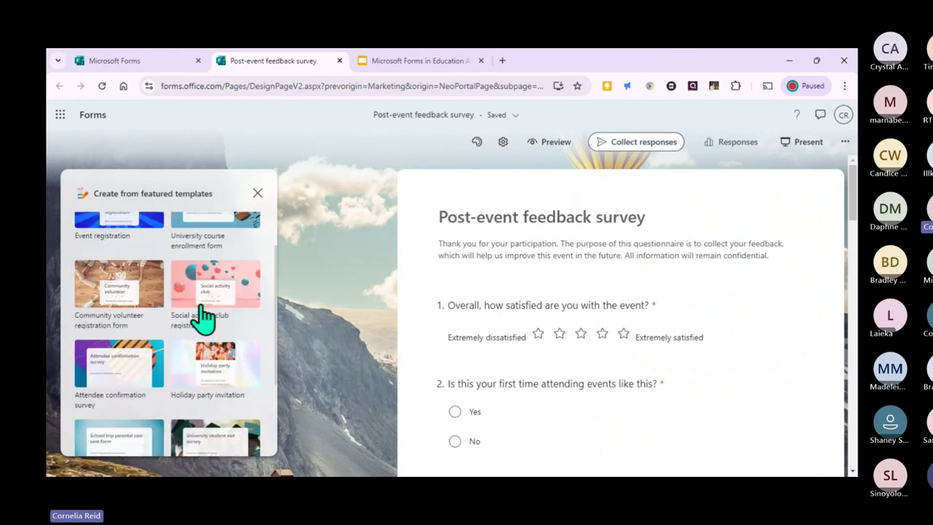
scroll(197, 317, "up", 1)
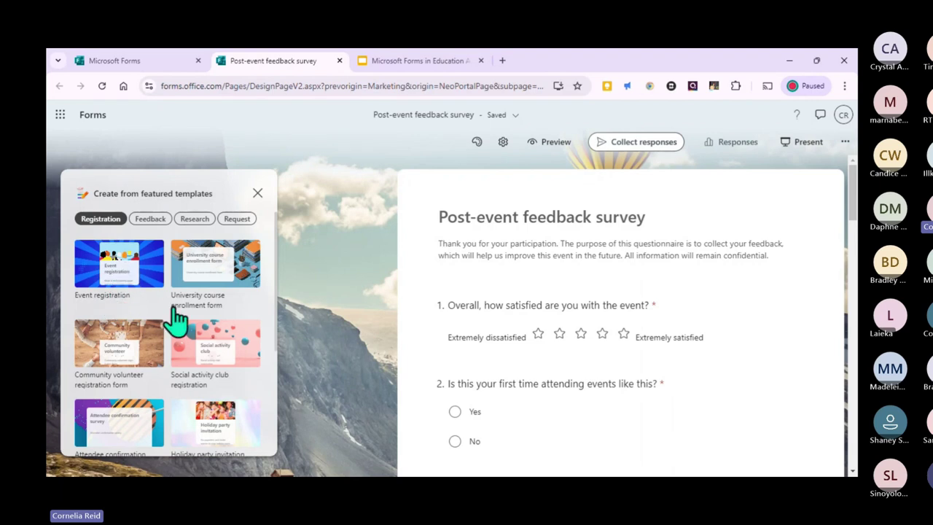
scroll(248, 346, "down", 3)
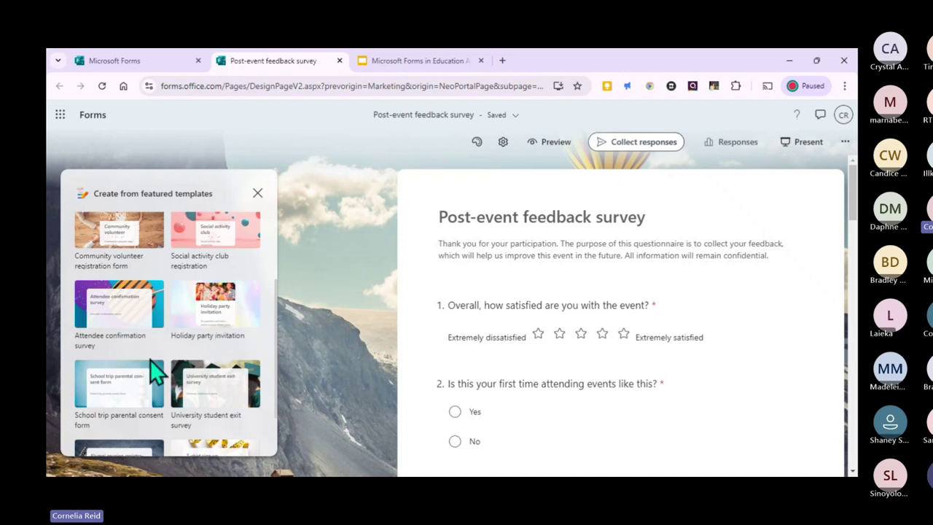
scroll(150, 359, "down", 2)
scroll(153, 369, "down", 1)
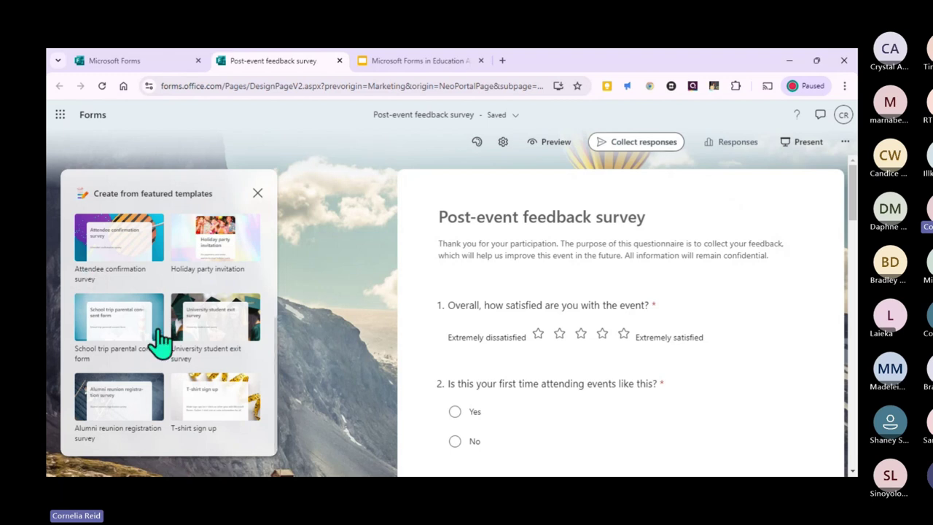
scroll(208, 372, "up", 3)
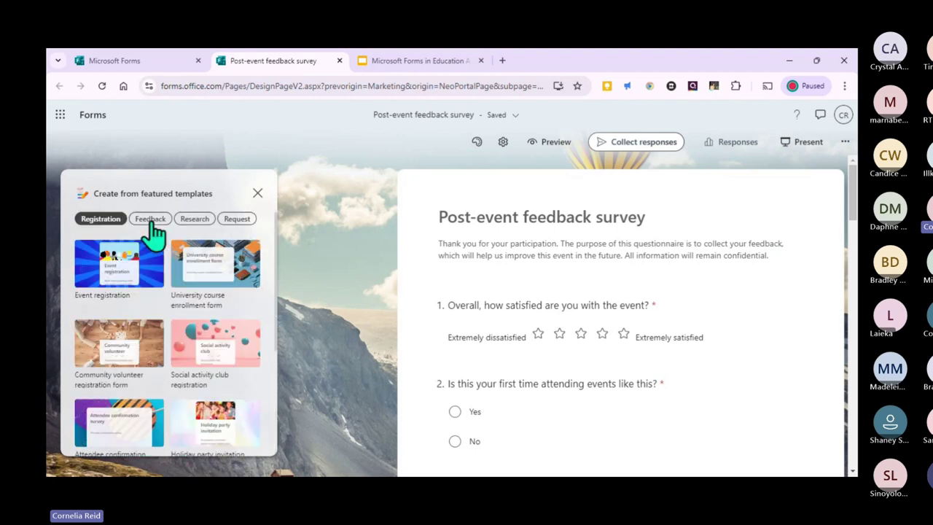
- Browse the featured Research and Request templates and look through the Feedback templates
left_click(151, 219)
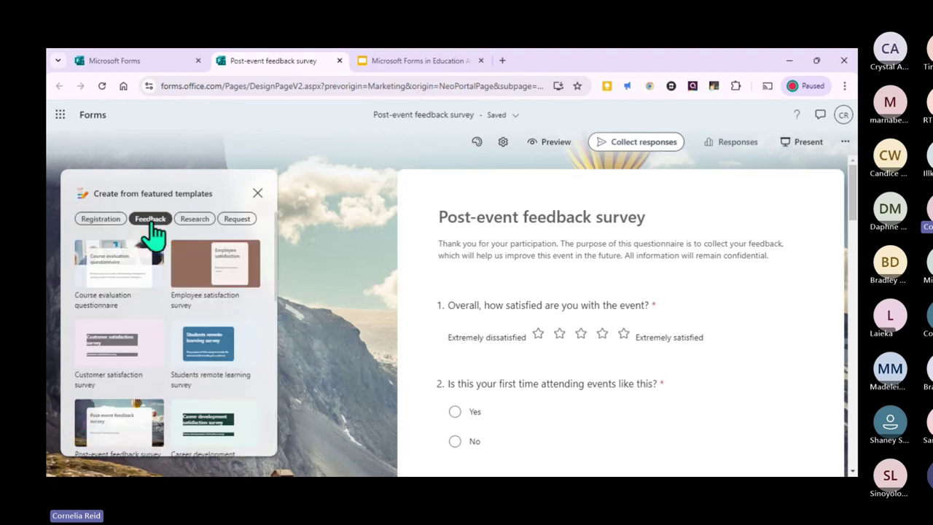
left_click(195, 221)
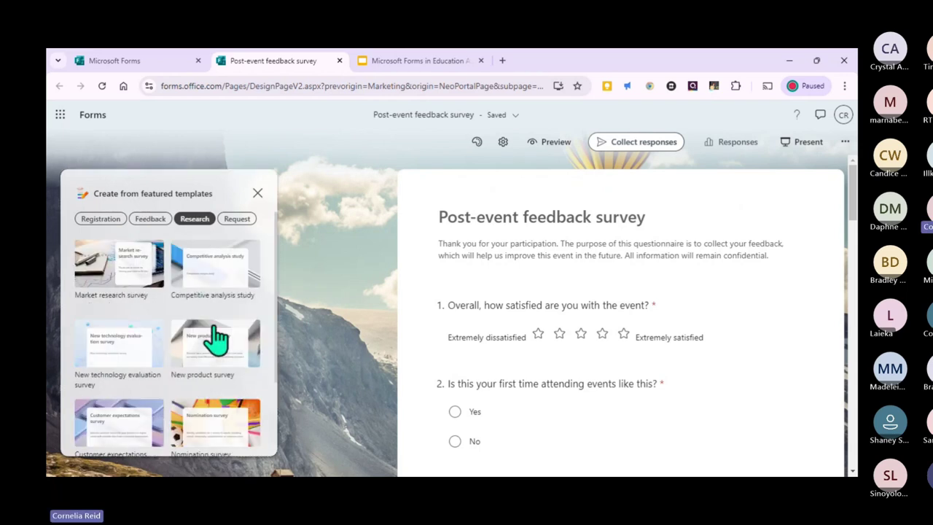
scroll(208, 338, "down", 2)
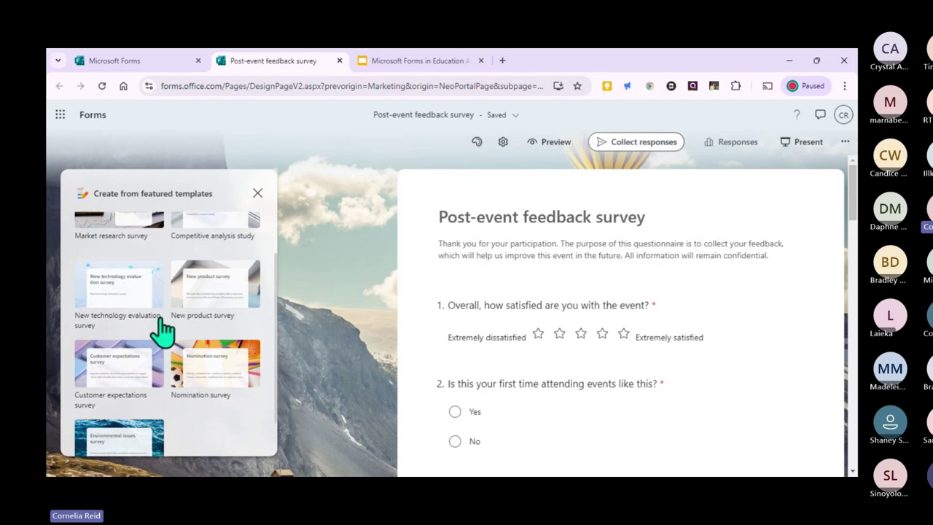
scroll(125, 416, "down", 1)
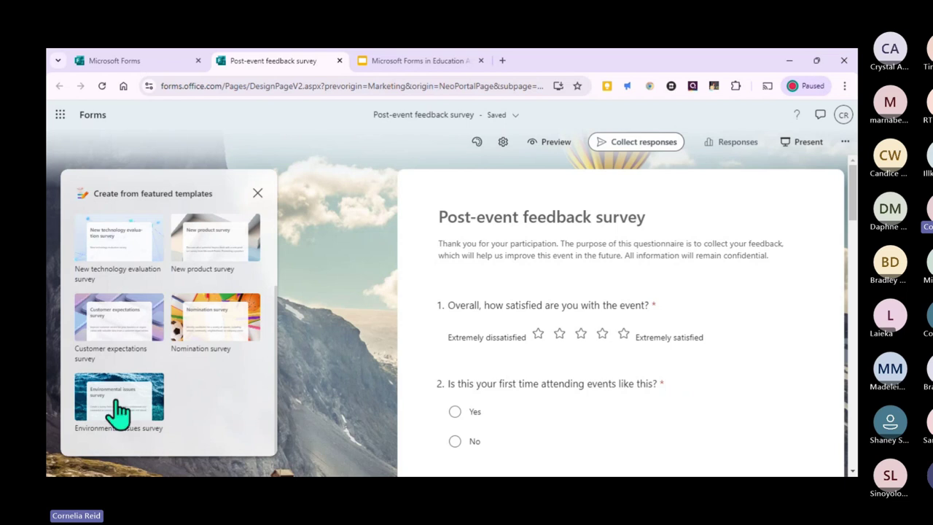
scroll(139, 396, "up", 3)
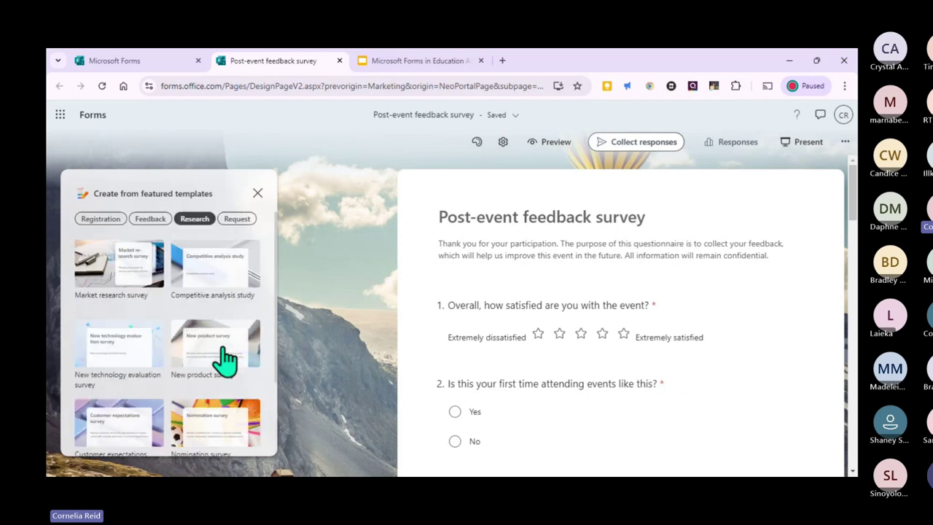
left_click(237, 219)
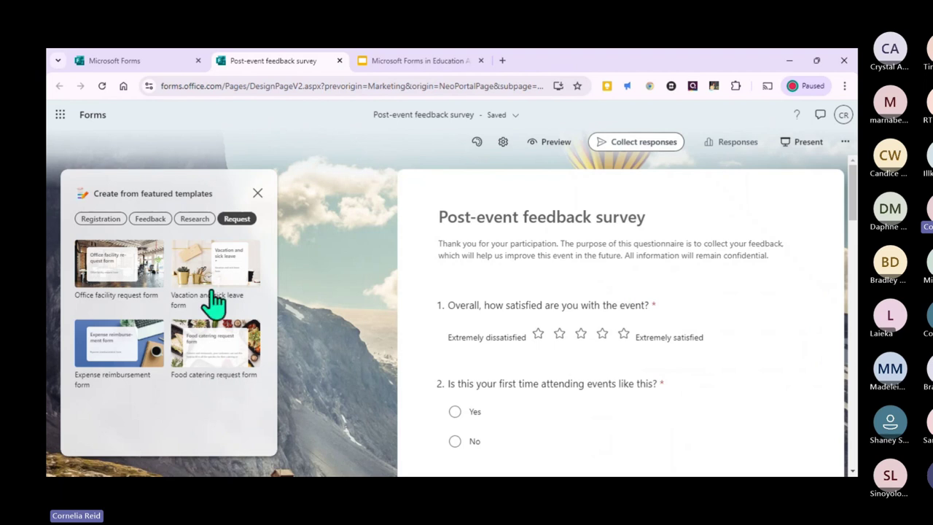
left_click(153, 220)
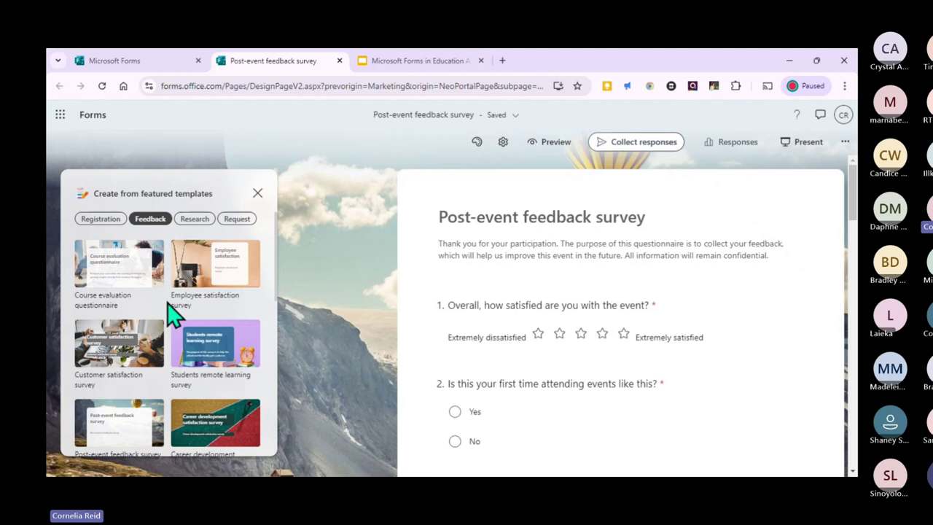
scroll(169, 314, "down", 3)
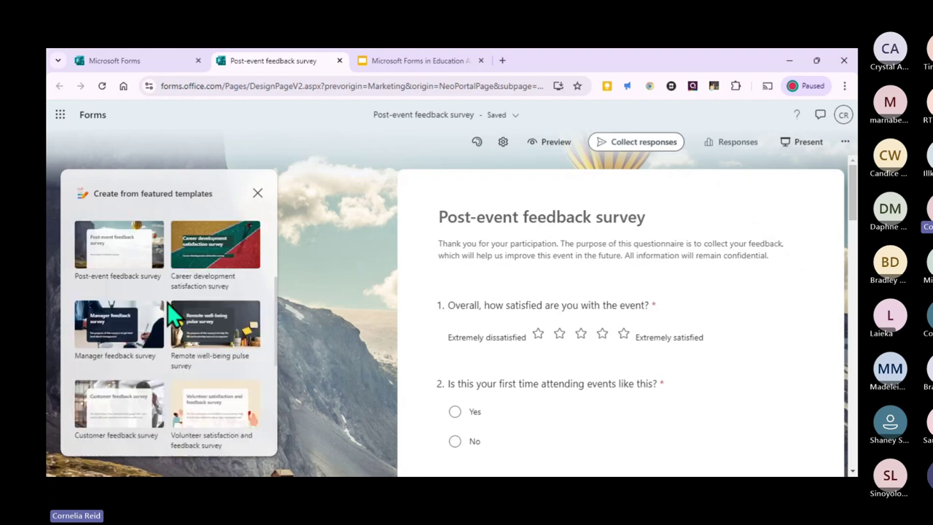
scroll(168, 305, "up", 3)
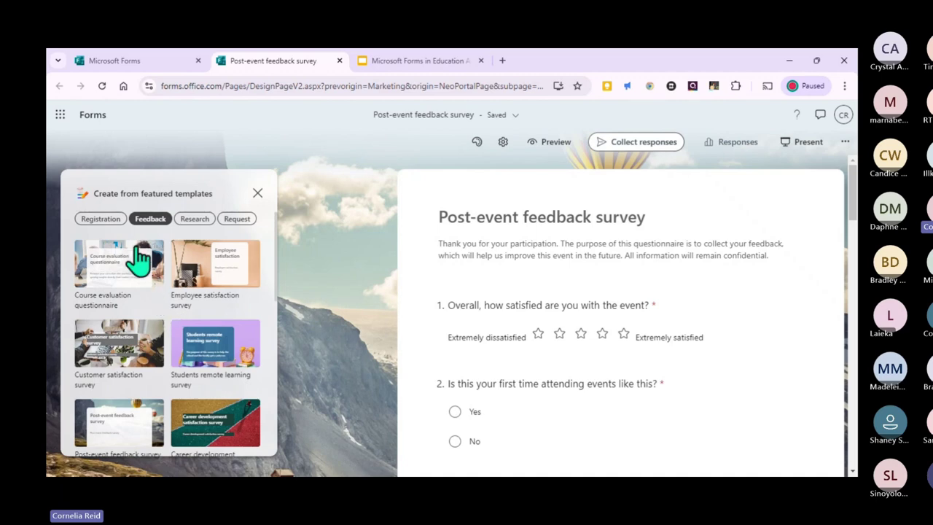
- Replace the form with the Customer satisfaction survey template, look over its questions, and reopen the featured templates
left_click(128, 352)
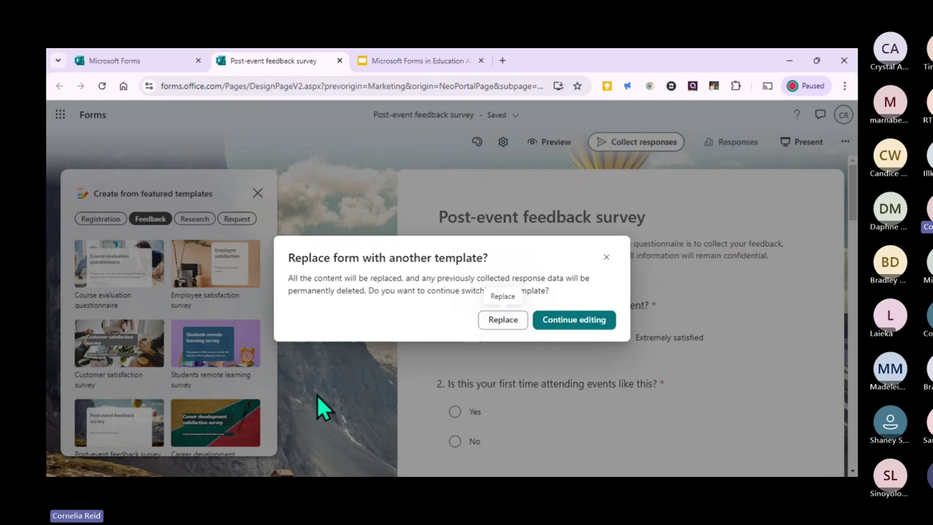
left_click(513, 325)
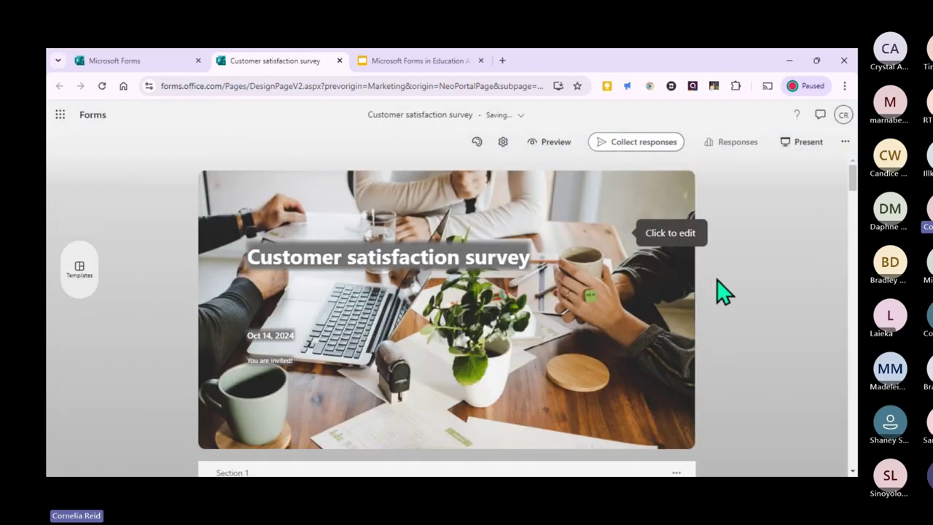
scroll(708, 297, "down", 10)
left_click(80, 269)
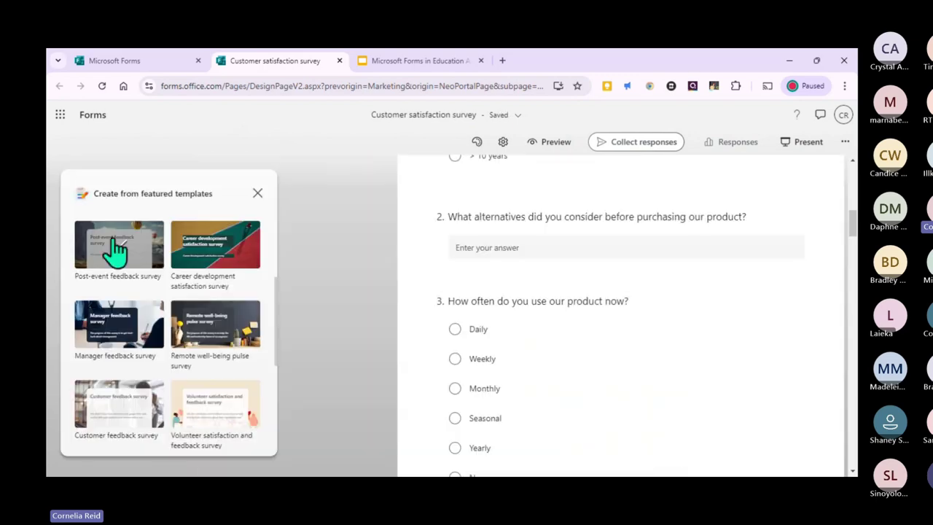
- Switch the form back to the Post-event feedback survey template and close the template gallery
left_click(116, 248)
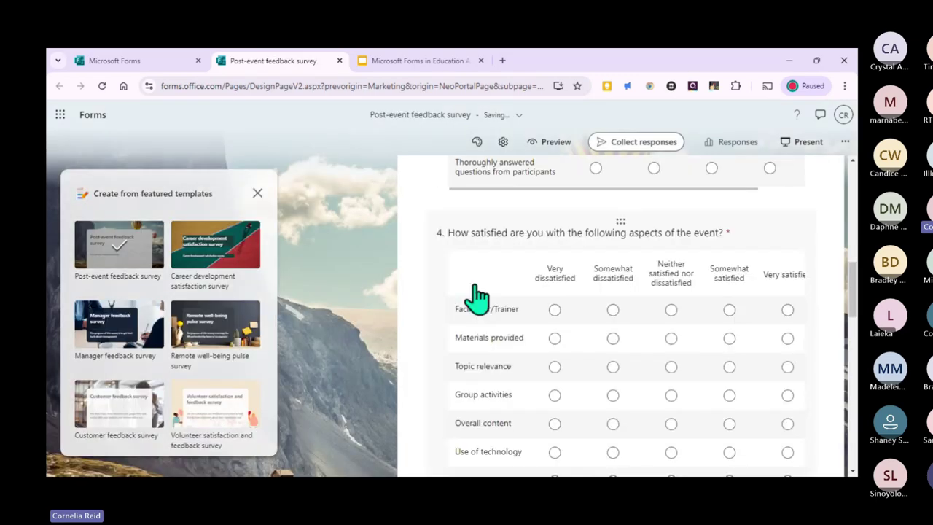
left_click(257, 193)
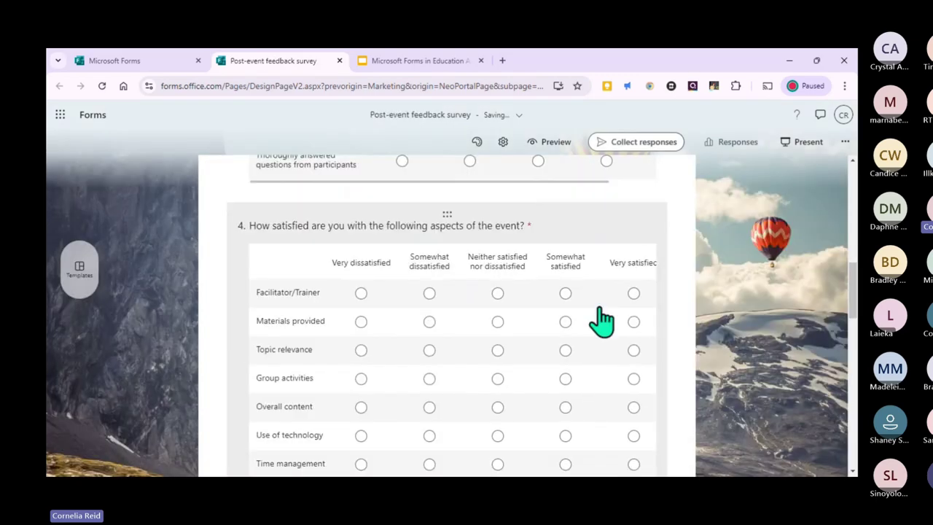
scroll(602, 320, "up", 10)
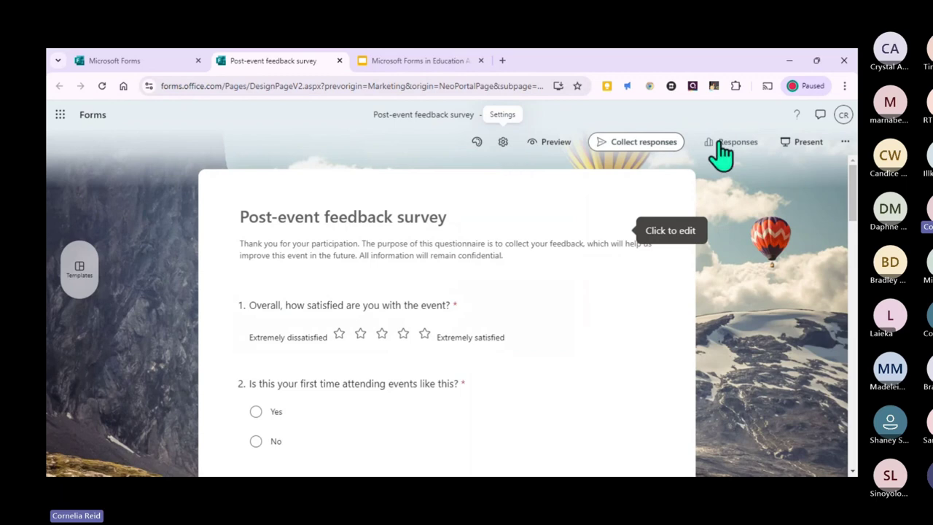
- Open the survey's response collection settings, show its QR code, shorten its sharing URL, and close the settings
left_click(612, 140)
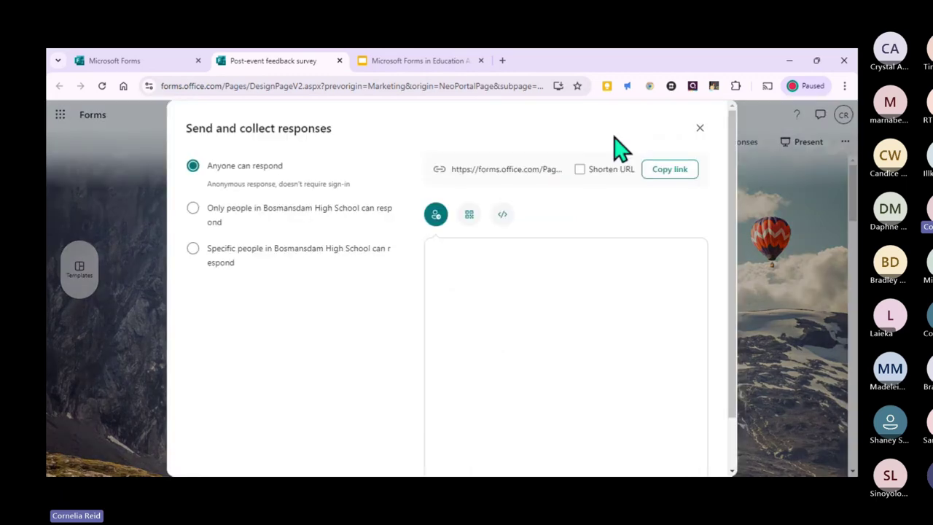
scroll(568, 233, "down", 1)
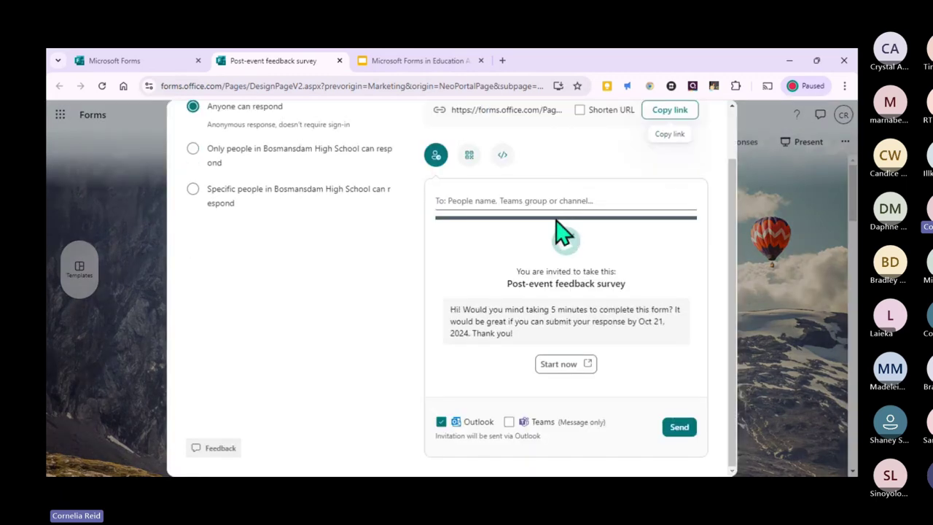
left_click(469, 154)
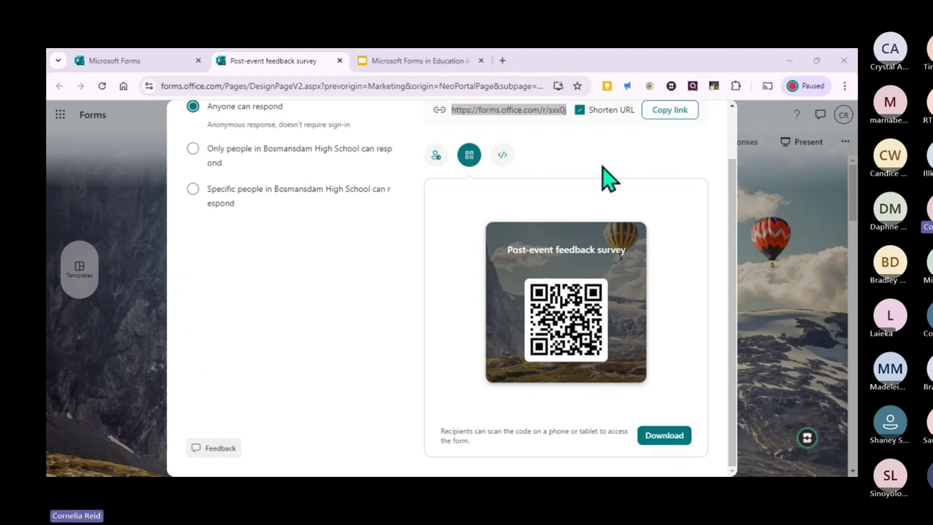
key("Escape")
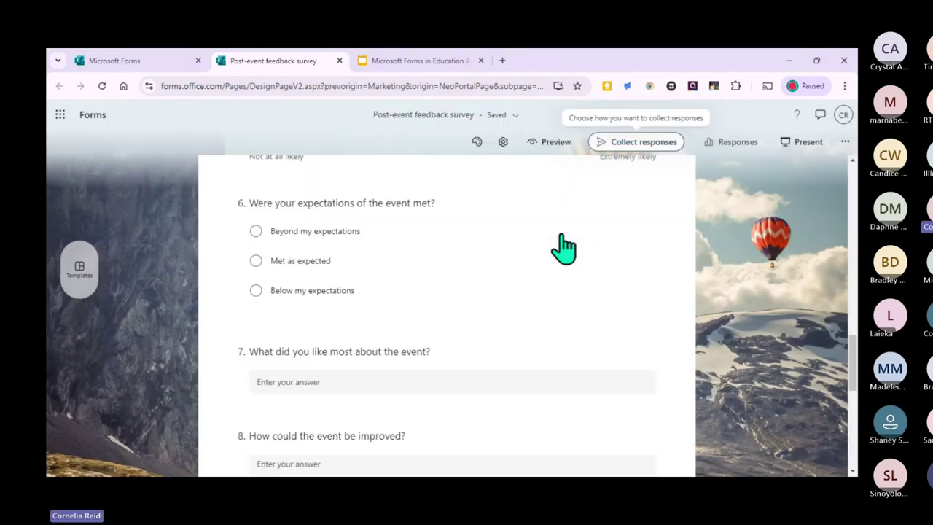
- Return to the start of the survey, preview it in the computer layout, and go back to editing
scroll(565, 248, "up", 3)
scroll(565, 235, "up", 5)
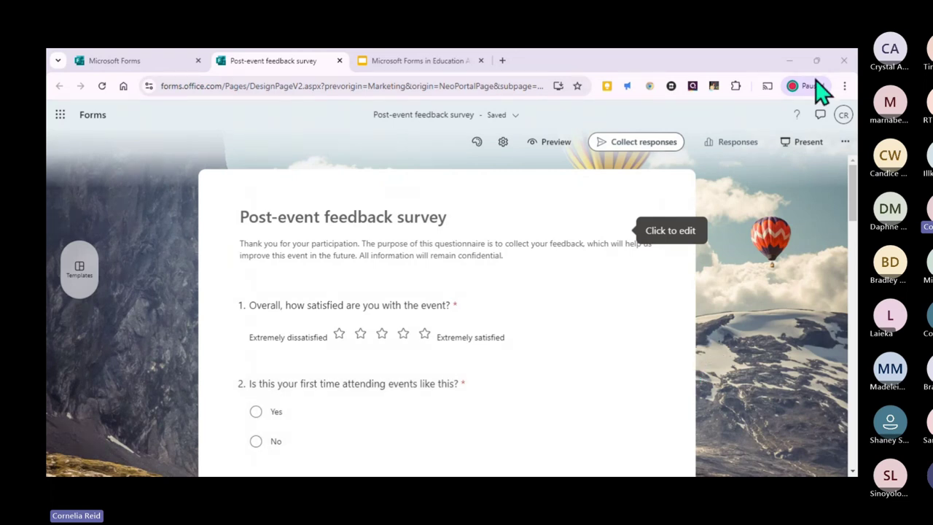
left_click(550, 142)
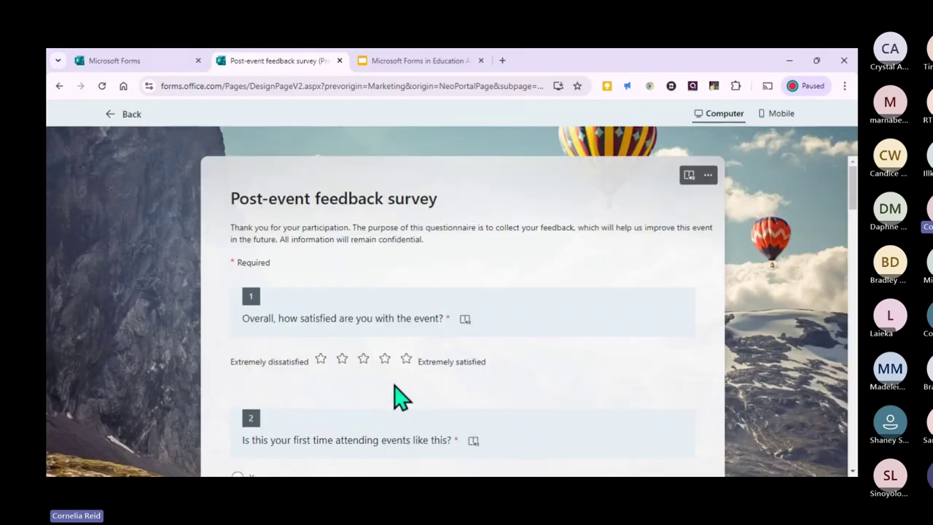
left_click(129, 116)
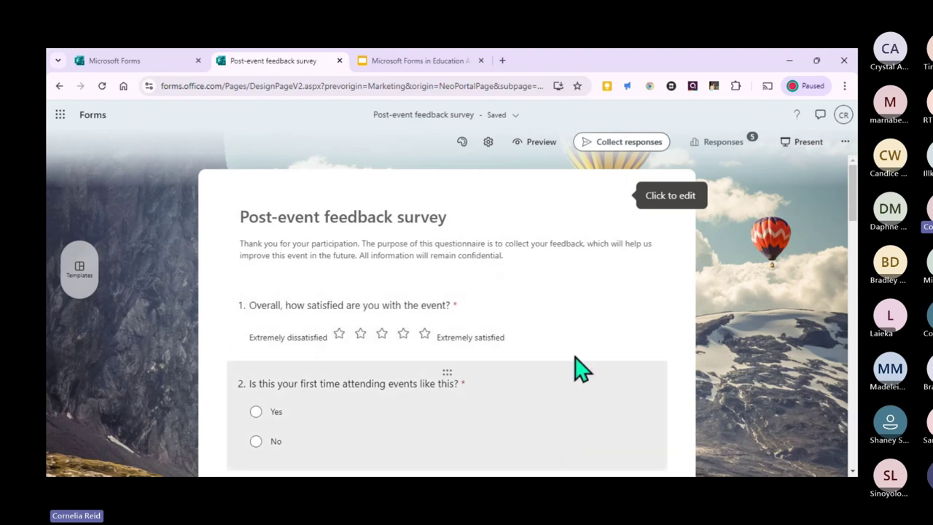
- Open the survey's responses and examine the rating chart for overall satisfaction with the event
scroll(581, 368, "down", 1)
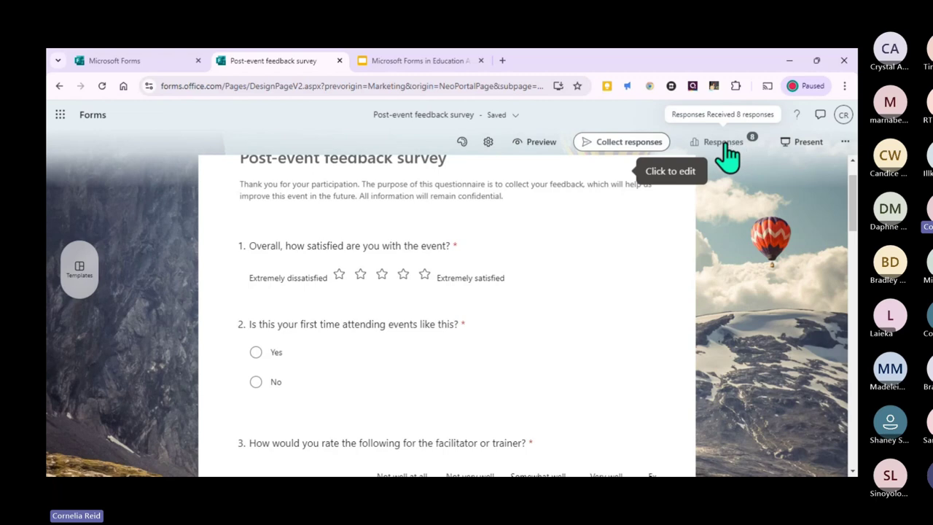
left_click(725, 145)
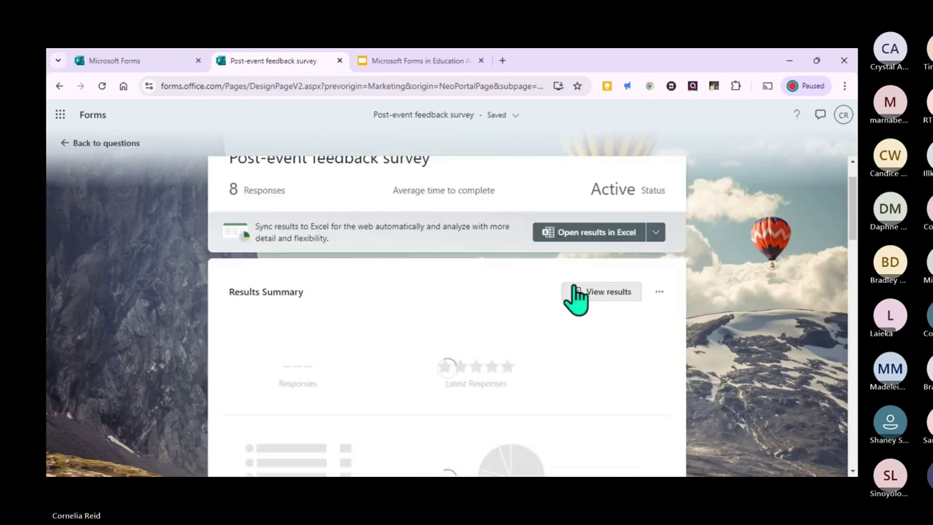
scroll(546, 302, "down", 1)
scroll(524, 317, "down", 2)
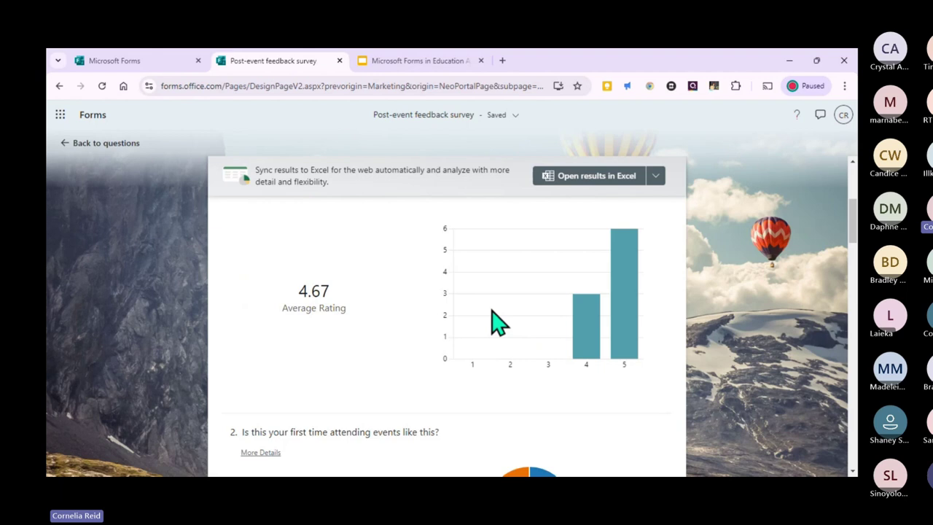
scroll(496, 320, "up", 1)
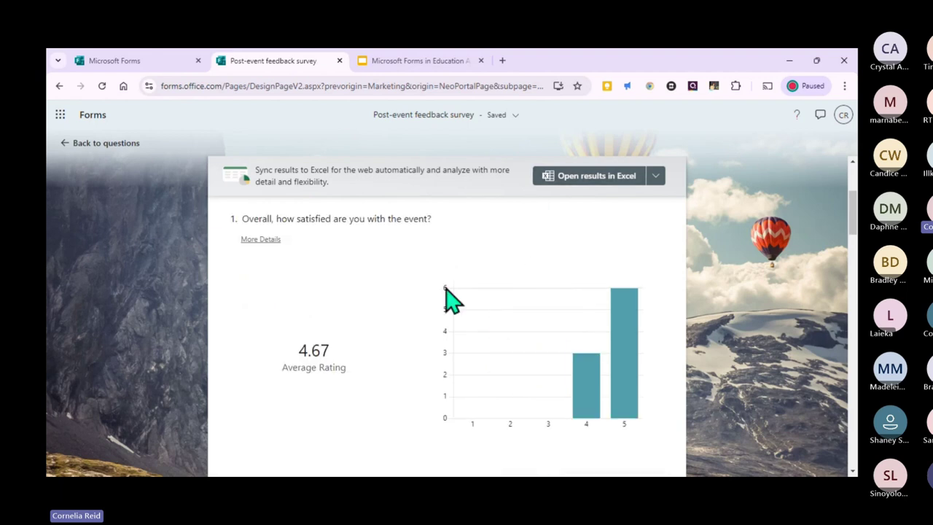
- Review the result charts and text answers for the remaining survey questions, and return to the question editor
scroll(445, 297, "down", 4)
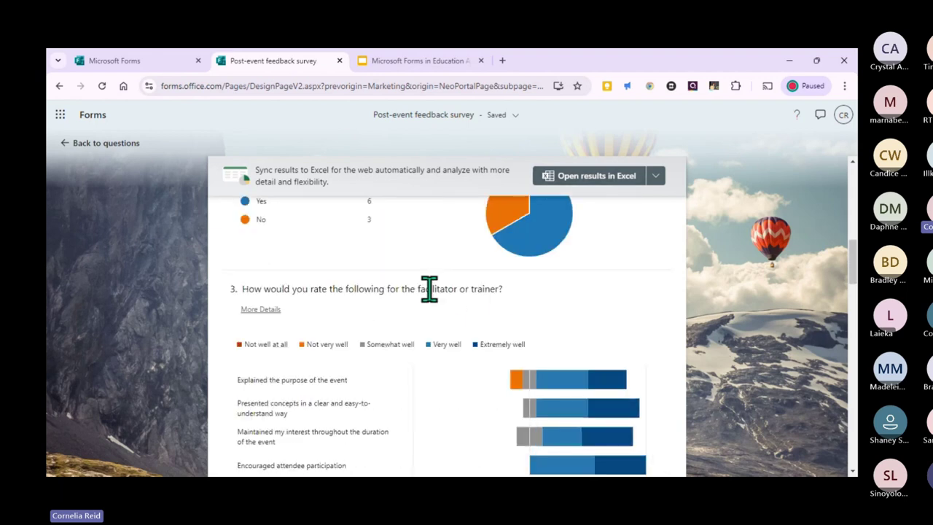
scroll(429, 289, "down", 2)
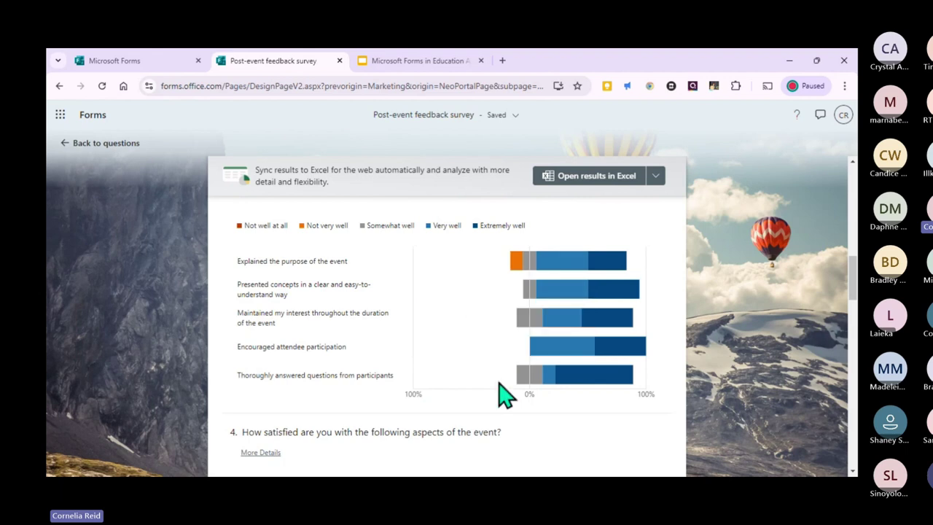
scroll(506, 397, "down", 2)
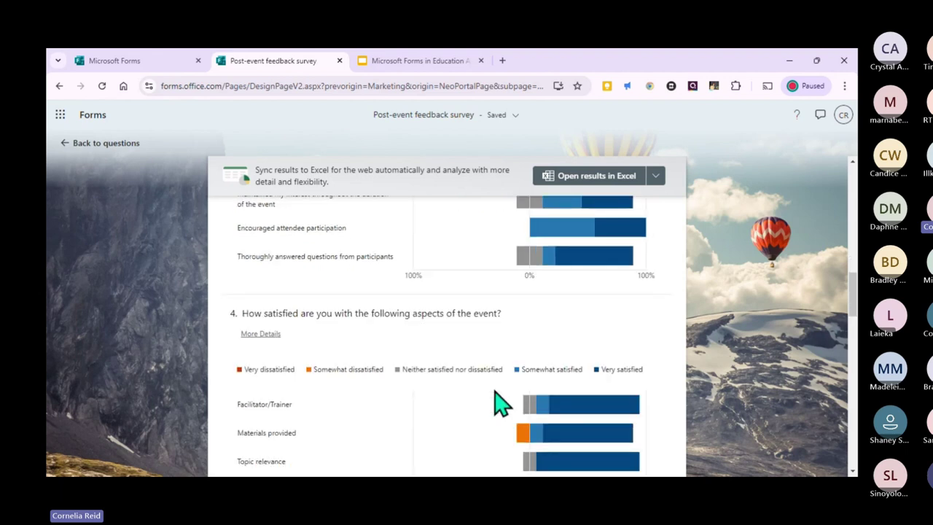
scroll(488, 401, "down", 4)
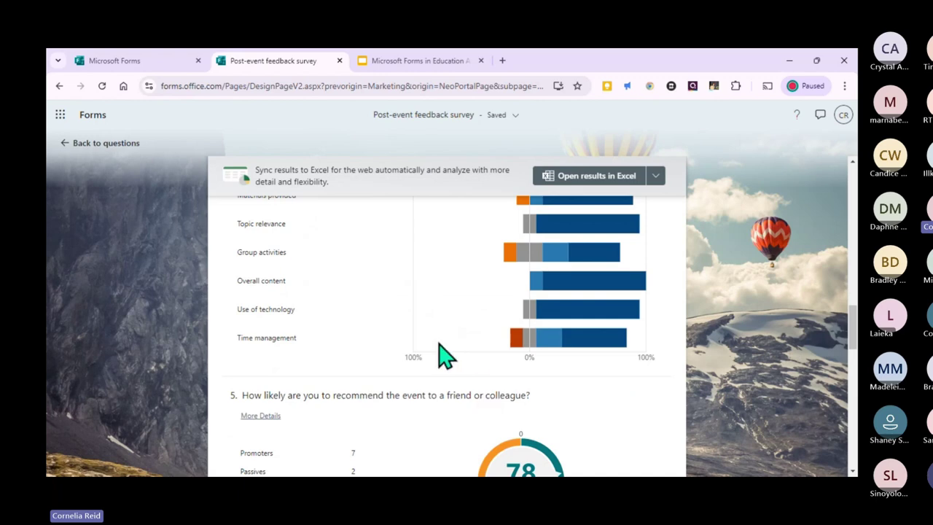
scroll(429, 363, "down", 5)
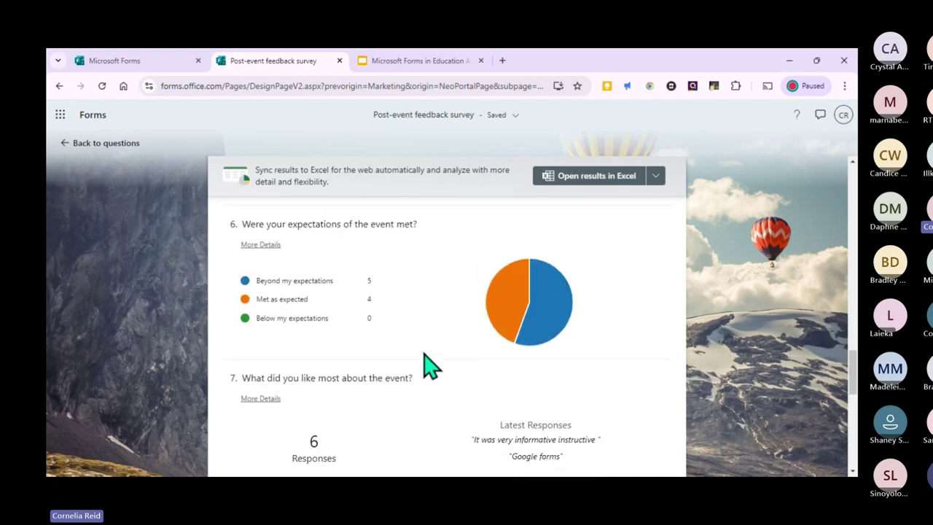
scroll(429, 364, "down", 2)
scroll(429, 332, "down", 1)
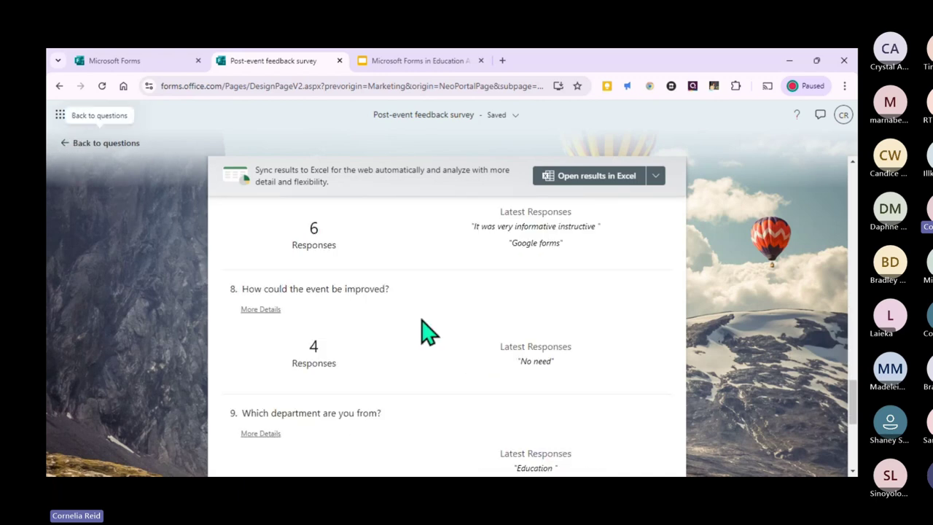
scroll(429, 331, "down", 5)
left_click(63, 142)
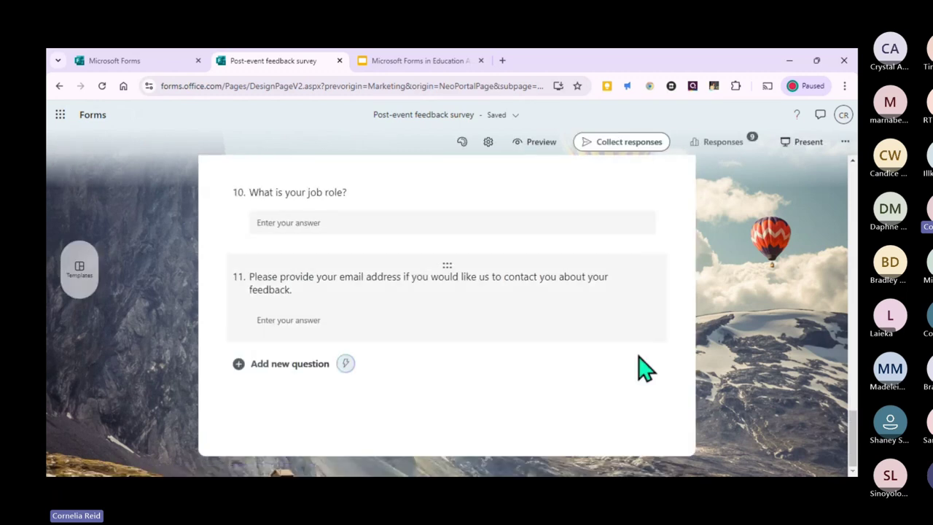
- Reopen the survey's responses and check the updated summary figures and overall satisfaction rating
left_click(757, 145)
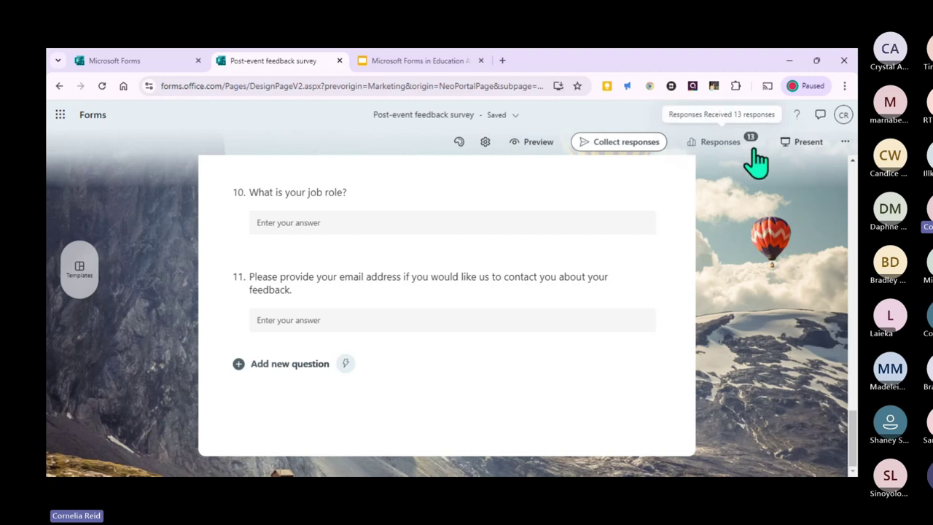
left_click(718, 143)
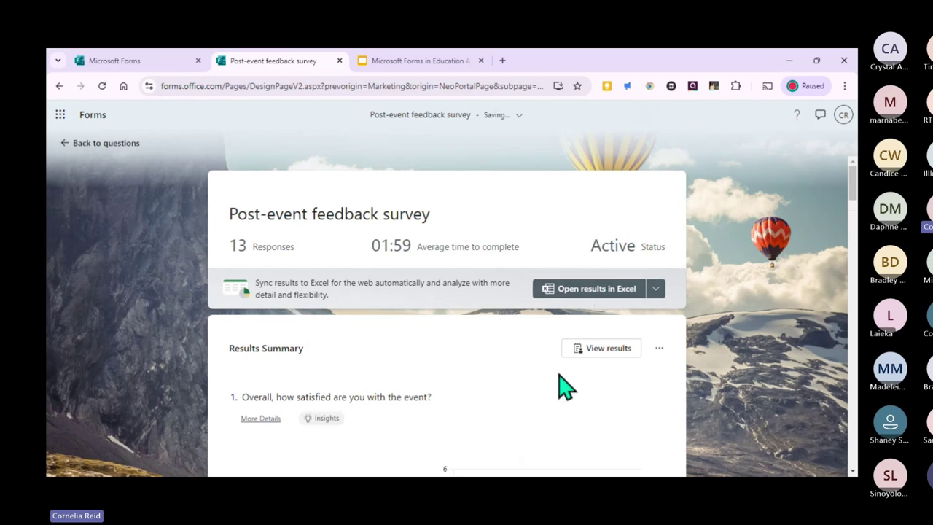
scroll(430, 364, "down", 2)
scroll(398, 335, "up", 2)
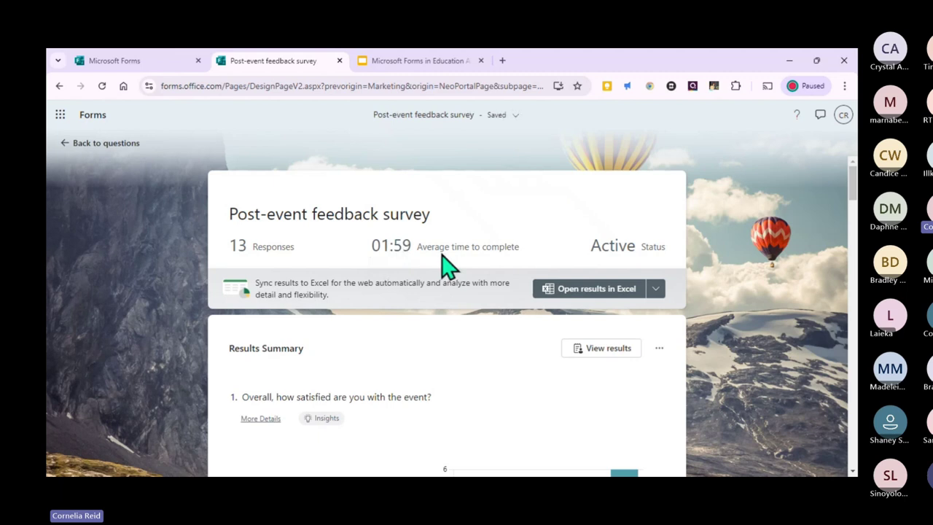
scroll(441, 255, "down", 2)
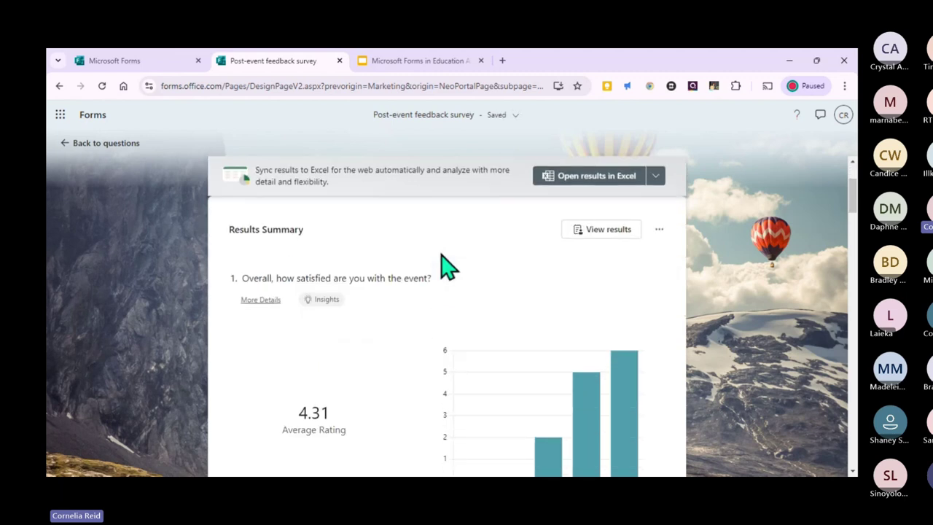
- Review the updated results from the event aspects chart through the word clouds to the final question, and go back to the start
scroll(441, 255, "down", 10)
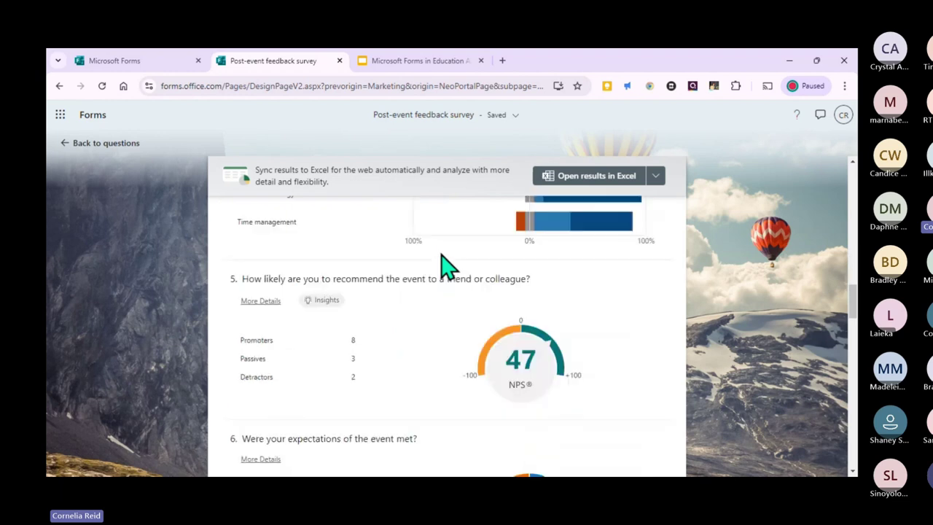
scroll(445, 265, "up", 4)
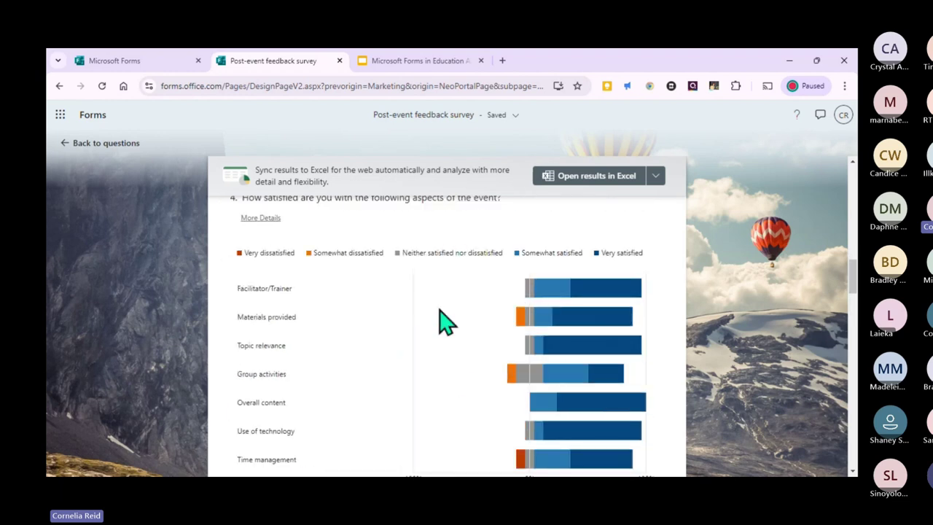
scroll(460, 381, "down", 3)
scroll(641, 379, "down", 3)
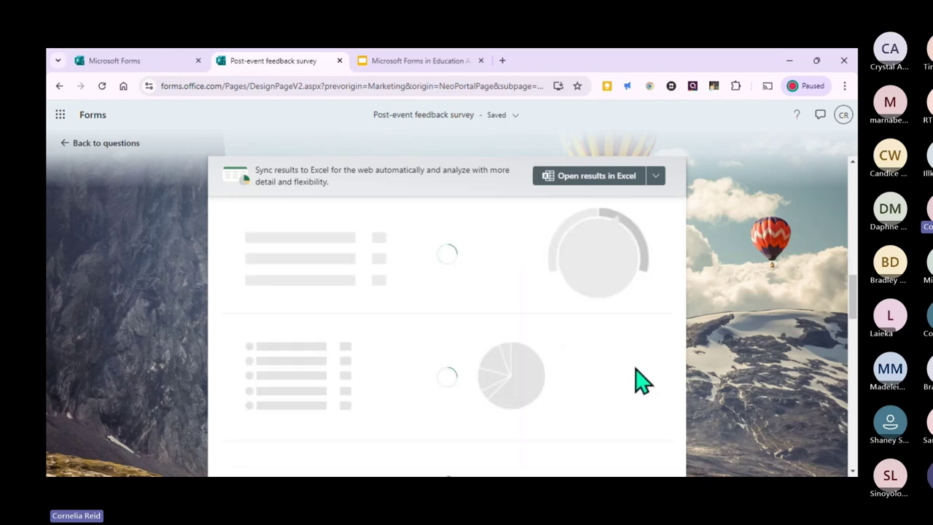
scroll(632, 380, "down", 1)
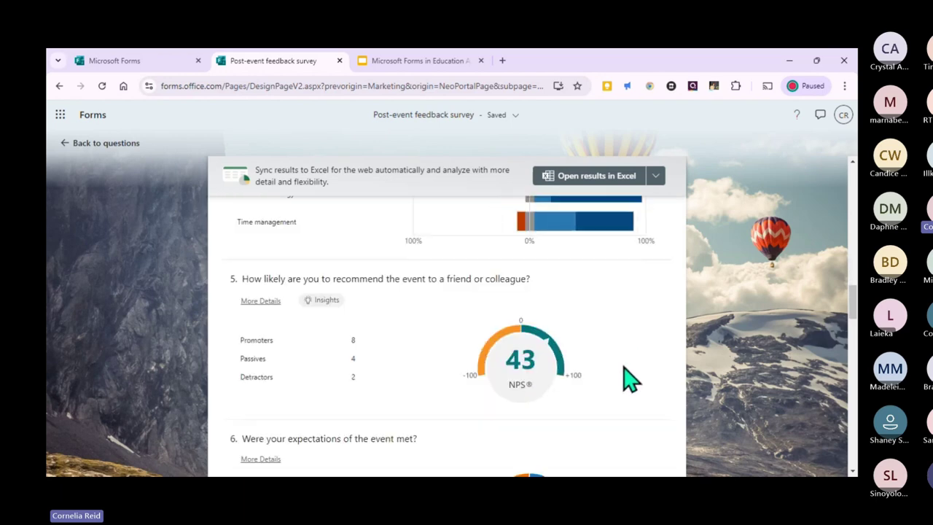
scroll(629, 377, "down", 7)
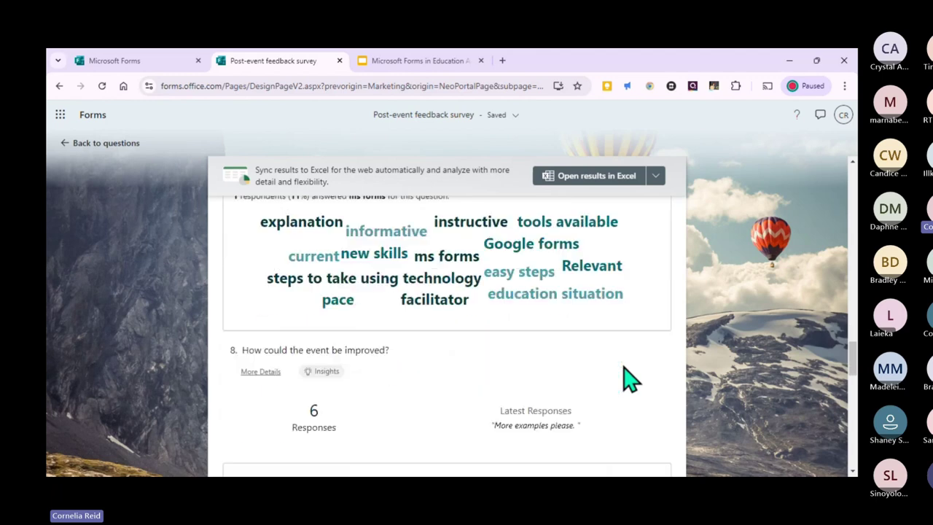
scroll(630, 378, "down", 7)
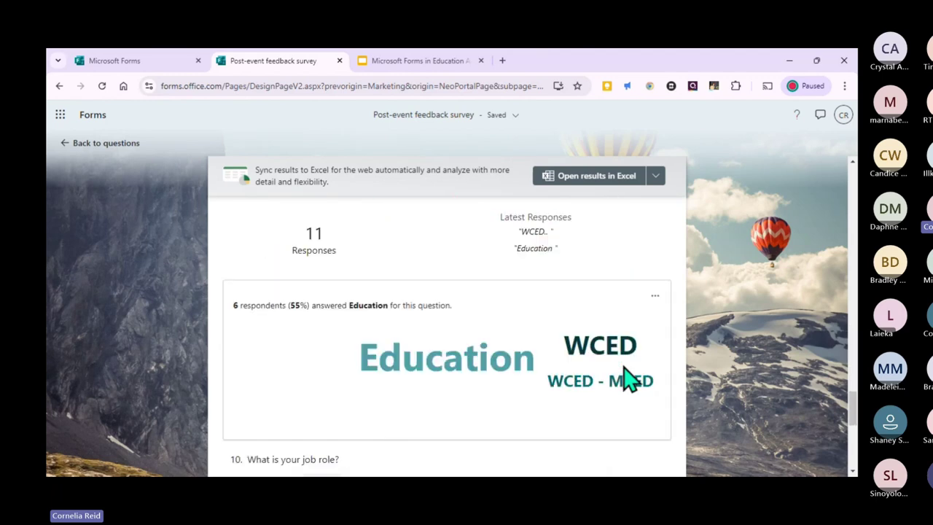
scroll(630, 377, "down", 7)
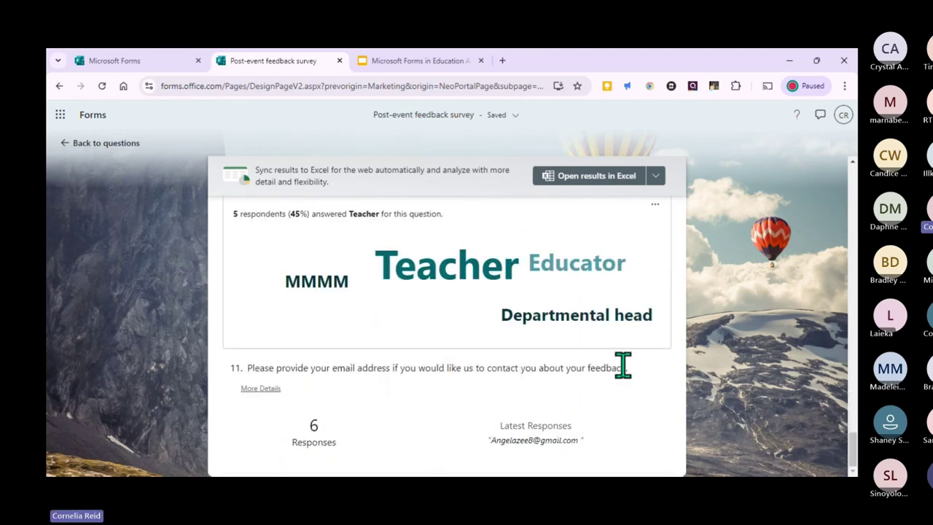
scroll(623, 364, "up", 20)
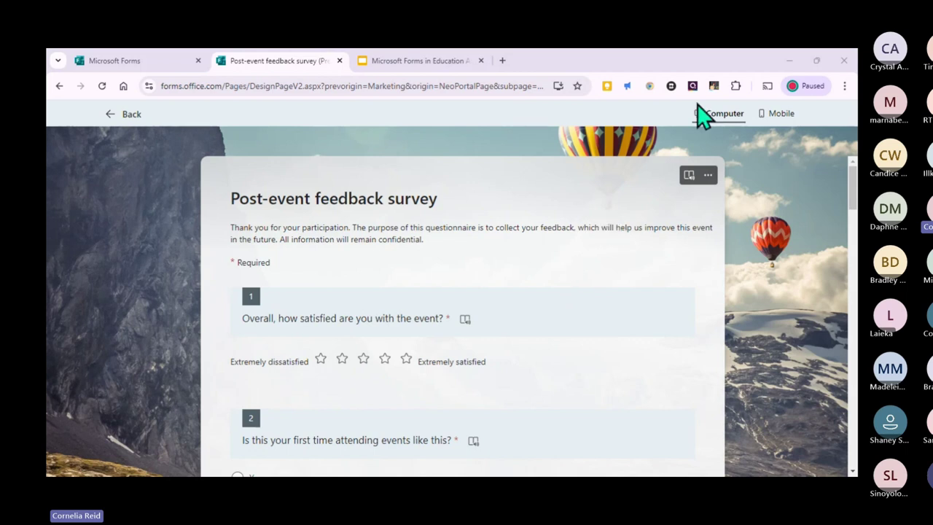
- Switch the survey preview to the mobile layout and return to editing
left_click(781, 115)
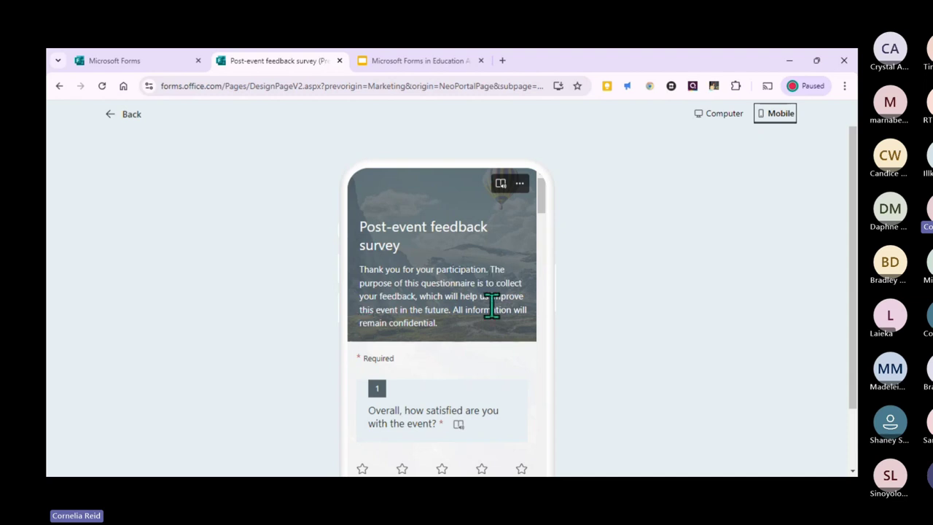
left_click(121, 130)
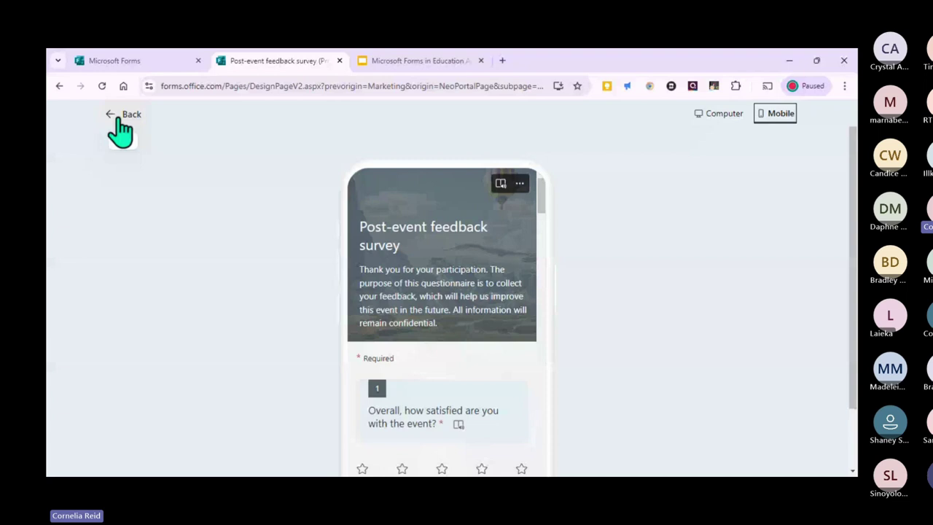
left_click(121, 130)
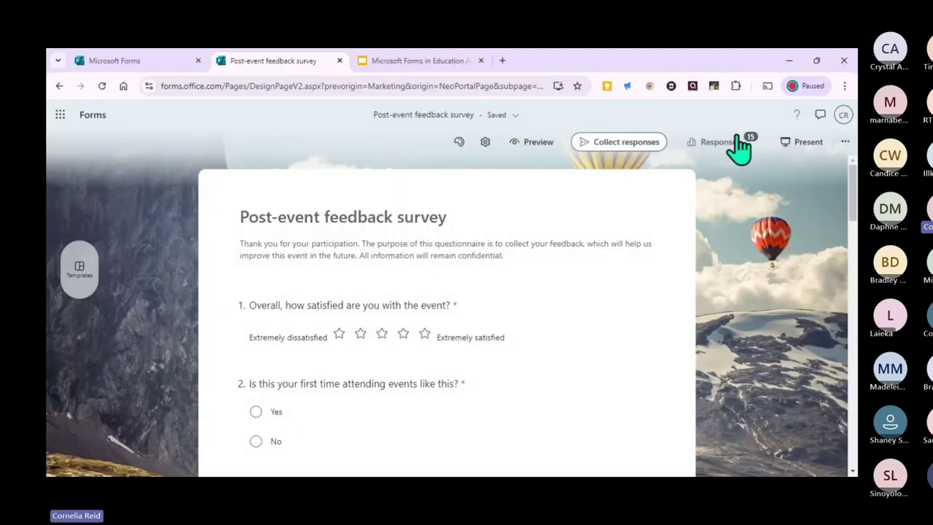
- Preview the survey in the mobile layout again and look over its first three questions
left_click(538, 141)
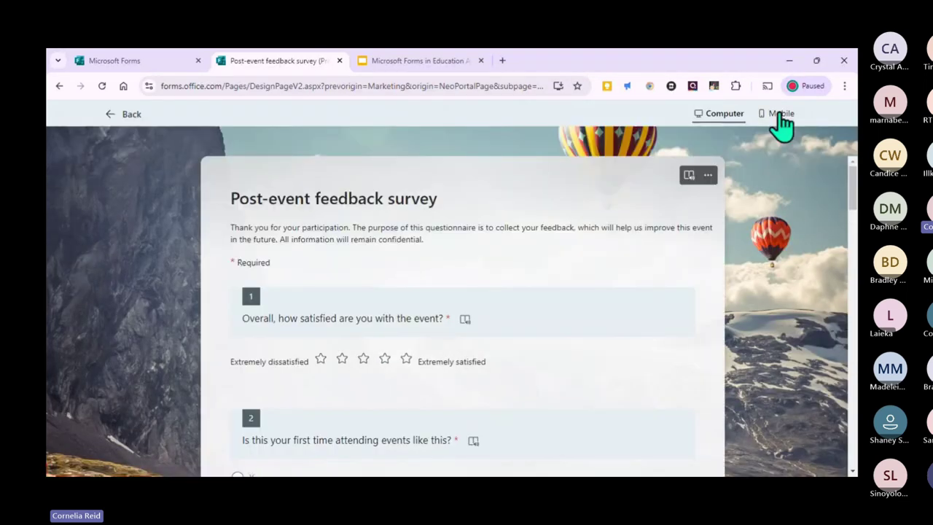
left_click(778, 114)
scroll(532, 264, "down", 3)
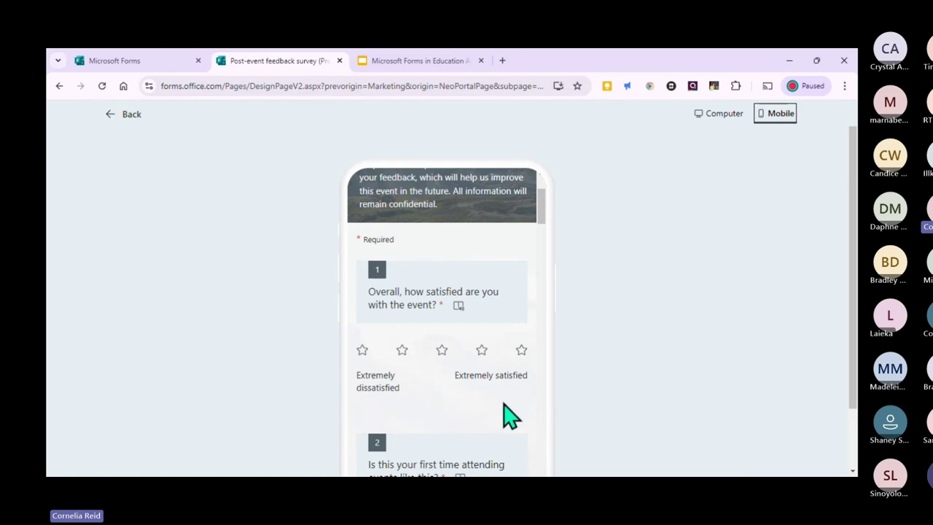
scroll(495, 357, "down", 2)
scroll(495, 354, "down", 3)
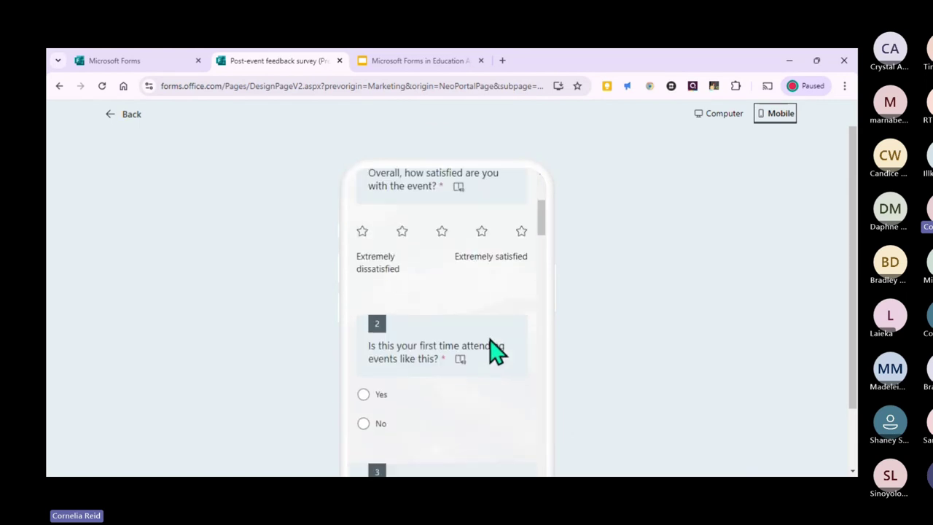
scroll(495, 353, "down", 2)
scroll(496, 353, "down", 5)
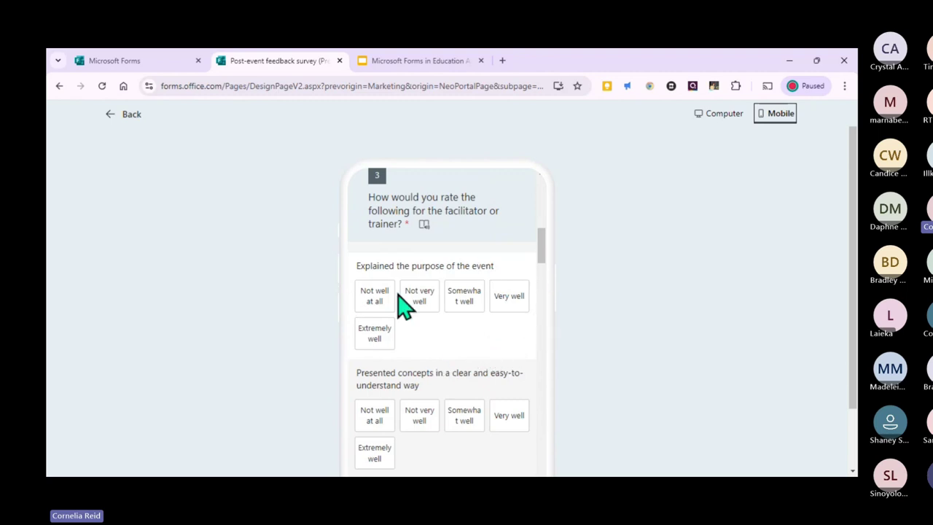
- Examine how the facilitator rating items of question 3 are laid out on mobile, down to the start of question 4
scroll(432, 351, "down", 1)
scroll(436, 352, "down", 5)
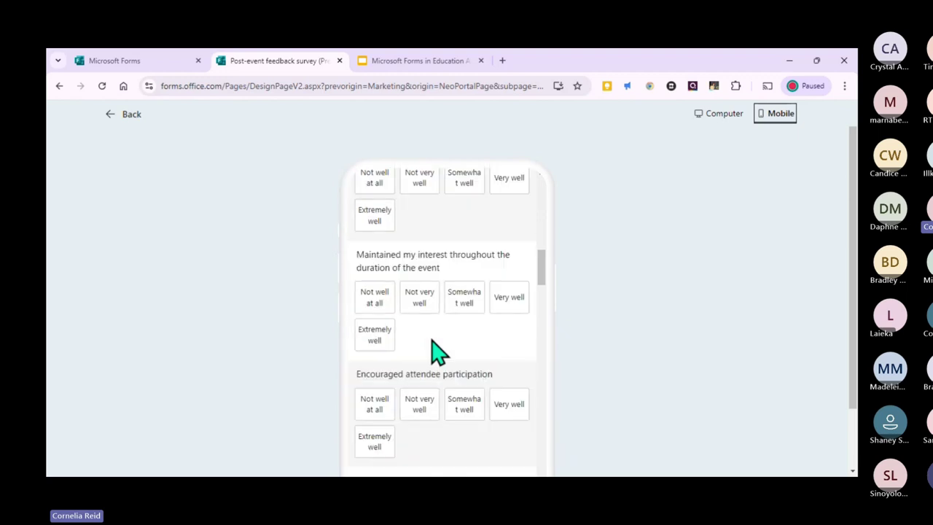
scroll(430, 313, "down", 2)
scroll(435, 319, "up", 5)
scroll(415, 316, "up", 6)
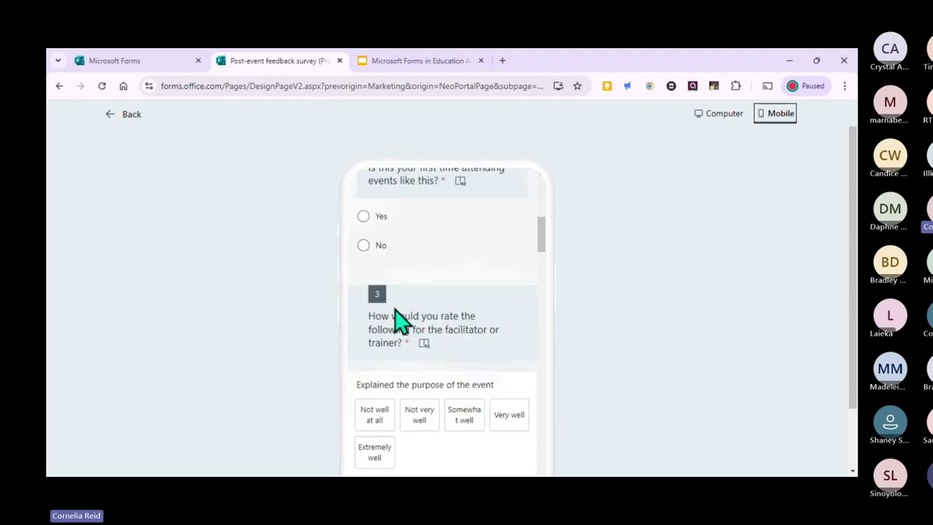
scroll(448, 381, "down", 3)
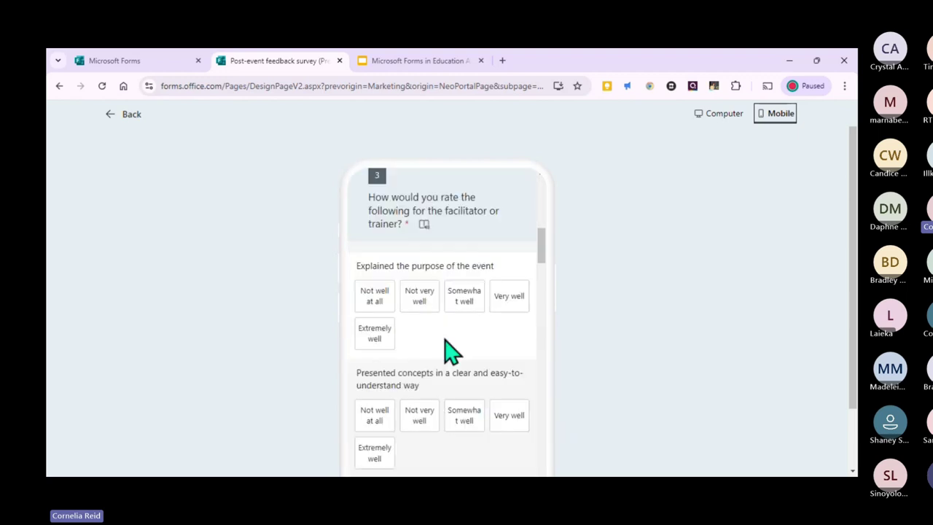
scroll(435, 443, "down", 5)
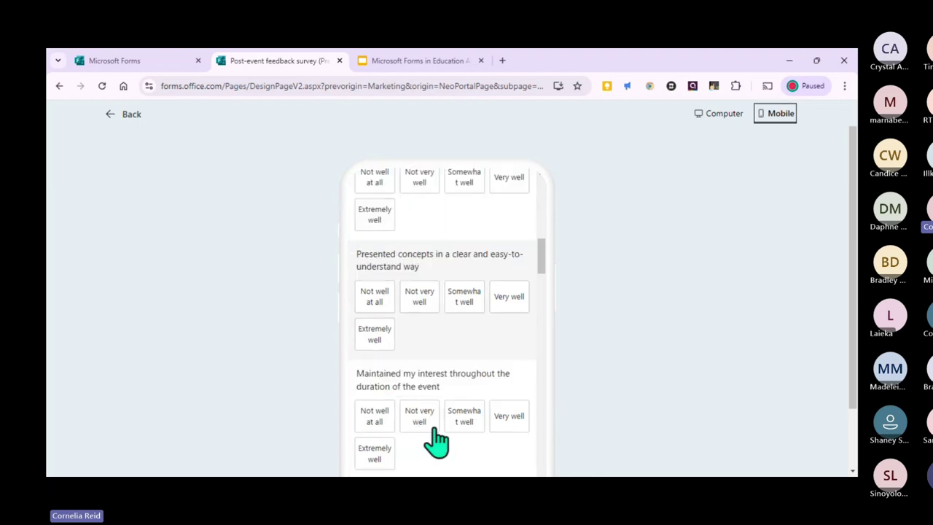
scroll(445, 383, "down", 3)
scroll(451, 394, "down", 5)
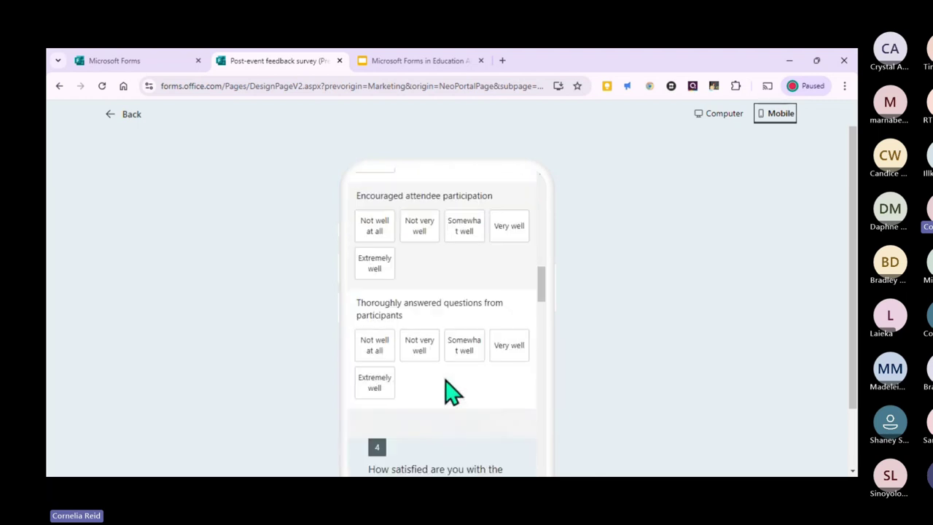
- Fill in the mobile preview, choosing No for first-time attendance, Somewhat well for explaining the event's purpose, and 5 for recommending the event
scroll(448, 389, "up", 15)
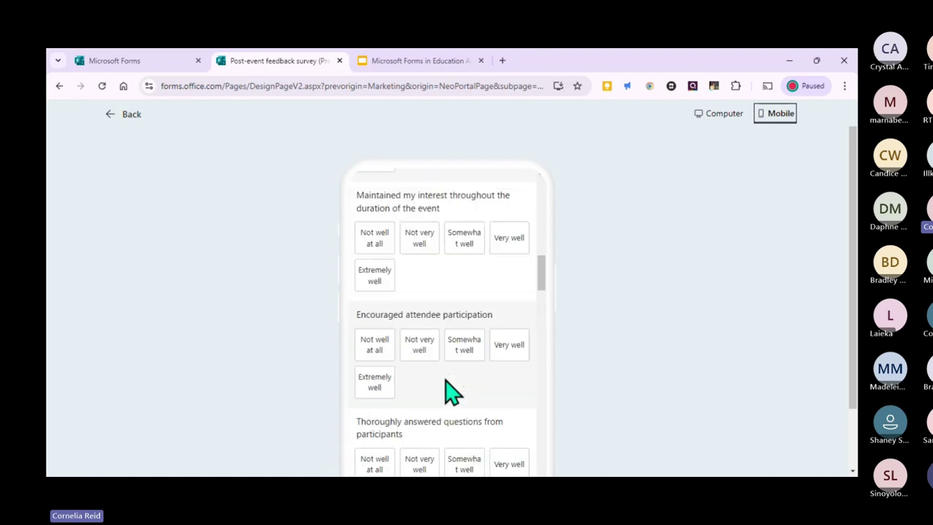
scroll(437, 393, "down", 3)
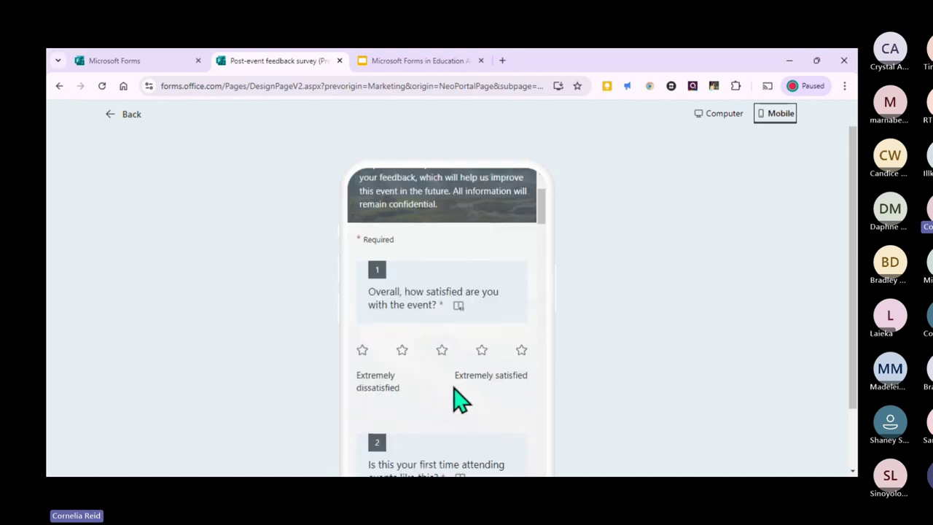
scroll(444, 379, "down", 5)
scroll(451, 379, "down", 3)
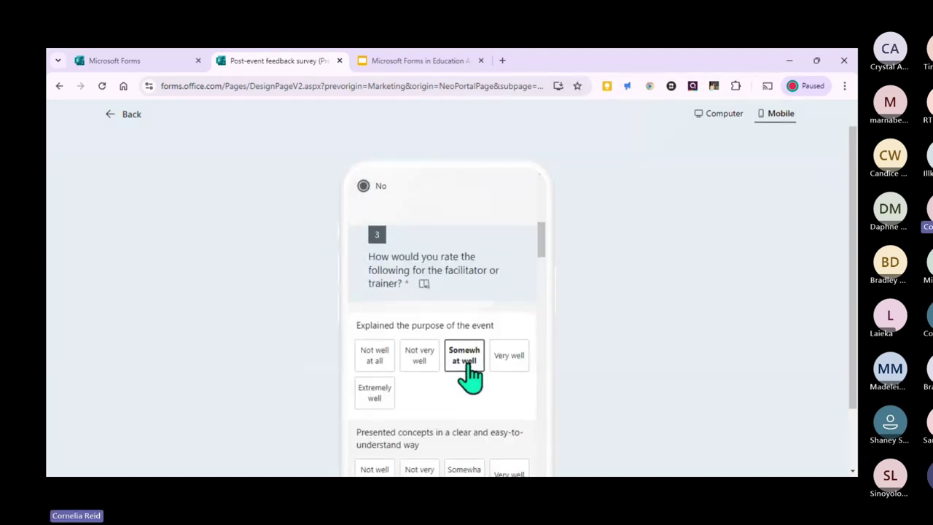
scroll(466, 350, "down", 7)
left_click(441, 249)
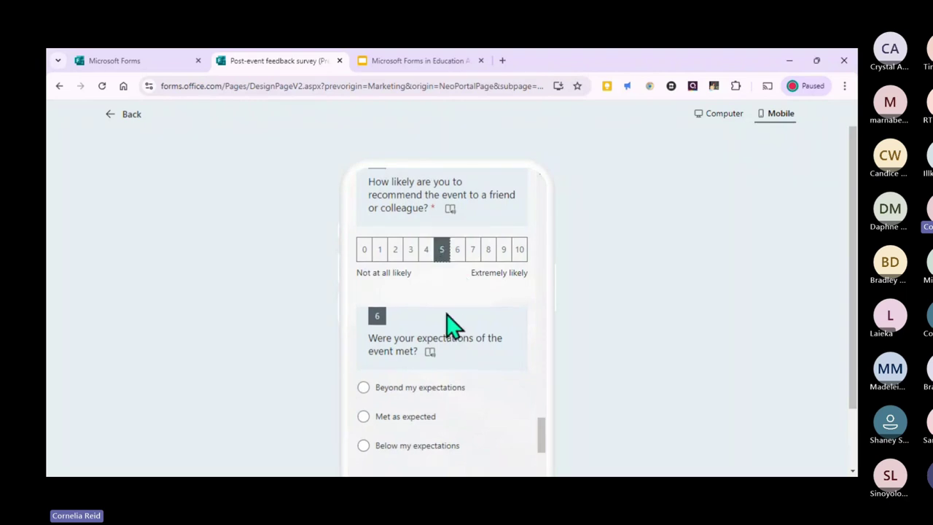
- Answer question 6 with Below my expectations, submit the mobile preview response and return to editing the survey
scroll(449, 329, "down", 2)
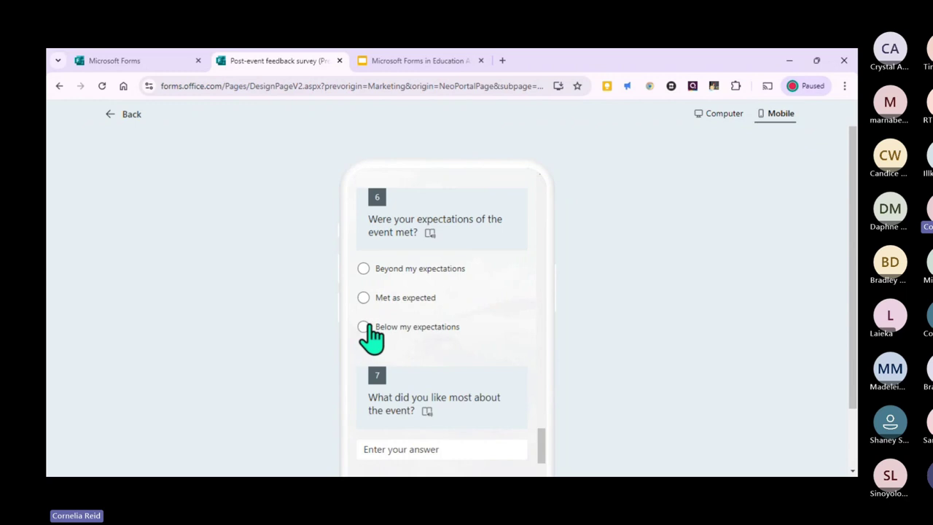
left_click(364, 328)
scroll(444, 357, "down", 2)
scroll(452, 327, "down", 6)
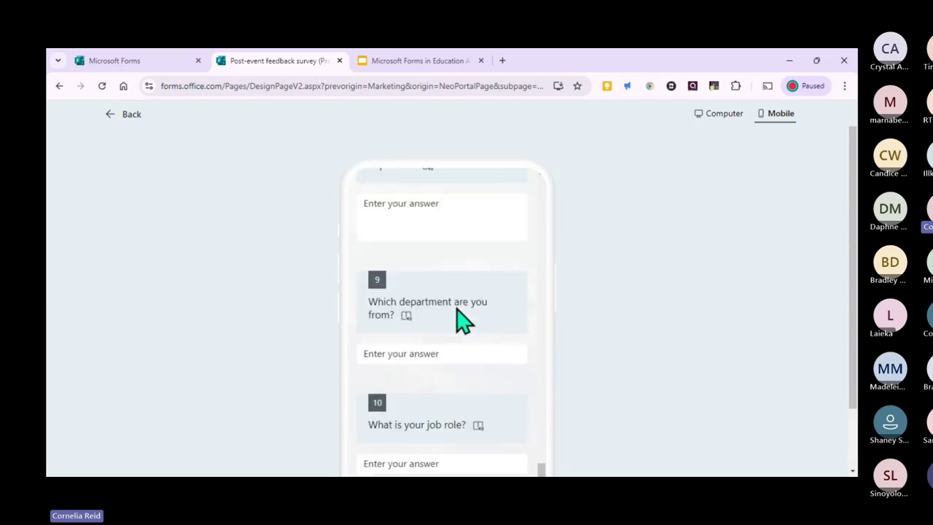
left_click(440, 339)
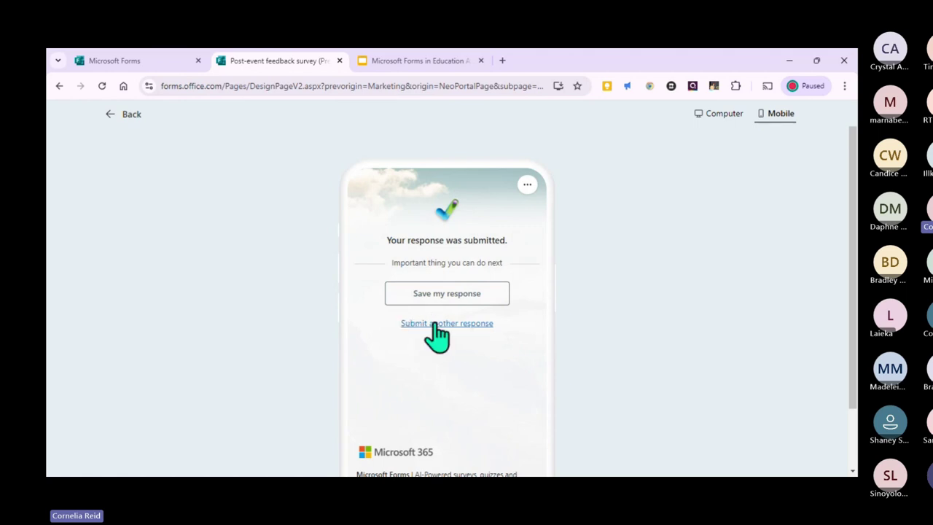
left_click(110, 120)
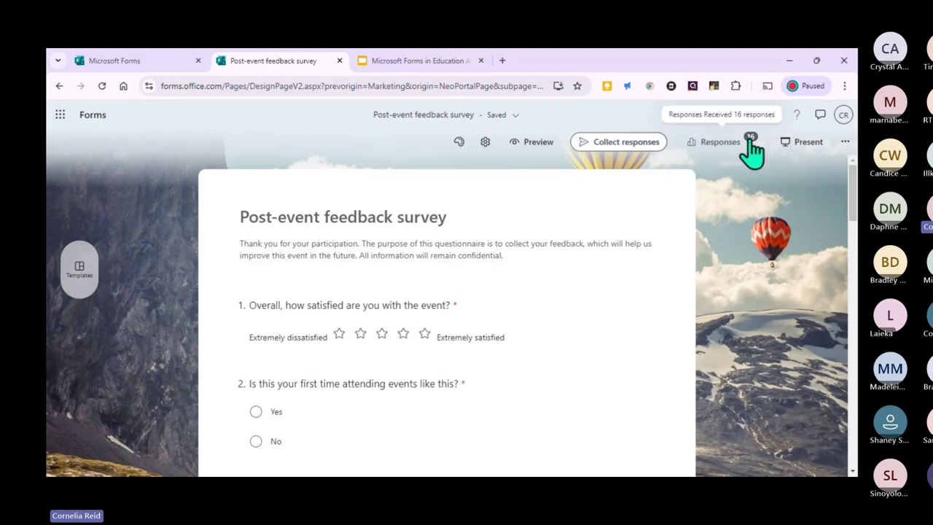
- Present the survey's live results and show the first-time attendance question as a bar chart
left_click(802, 146)
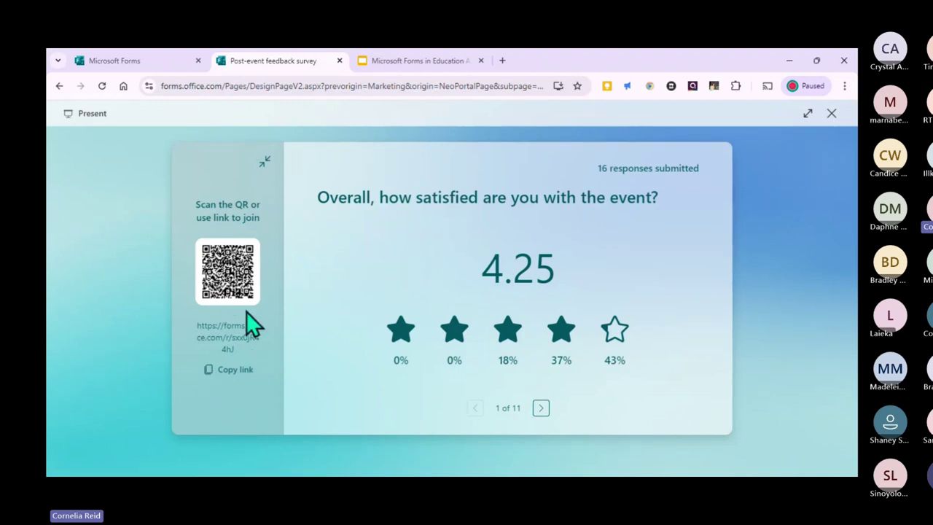
left_click(539, 412)
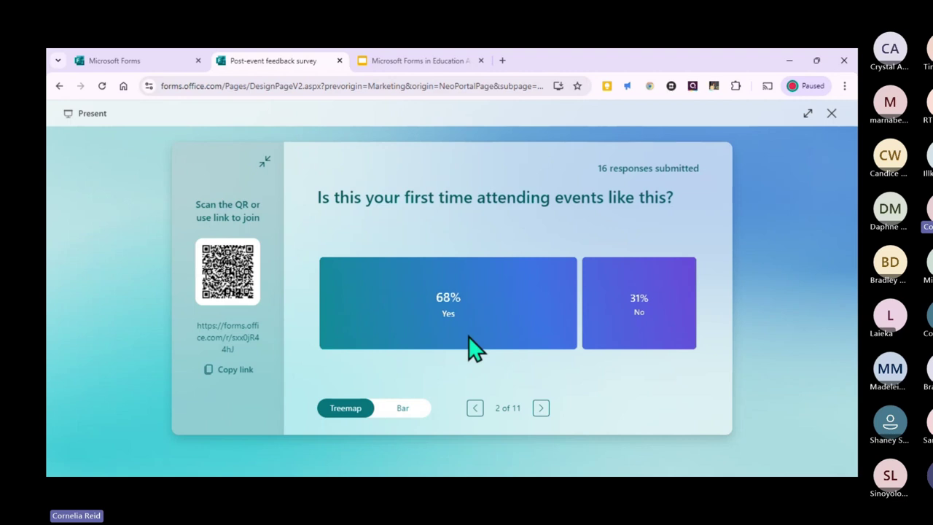
left_click(400, 410)
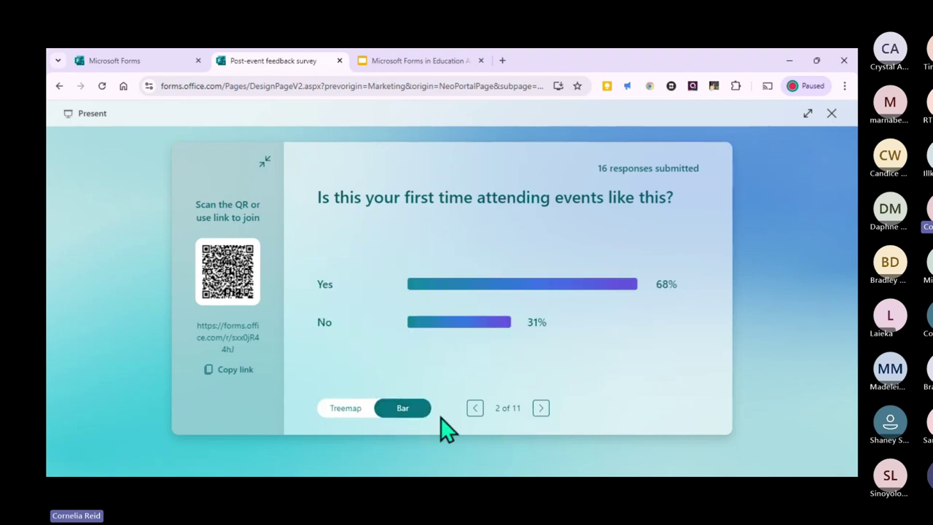
- Review the presented facilitator rating and event aspects charts, and advance to the recommendation question
left_click(540, 410)
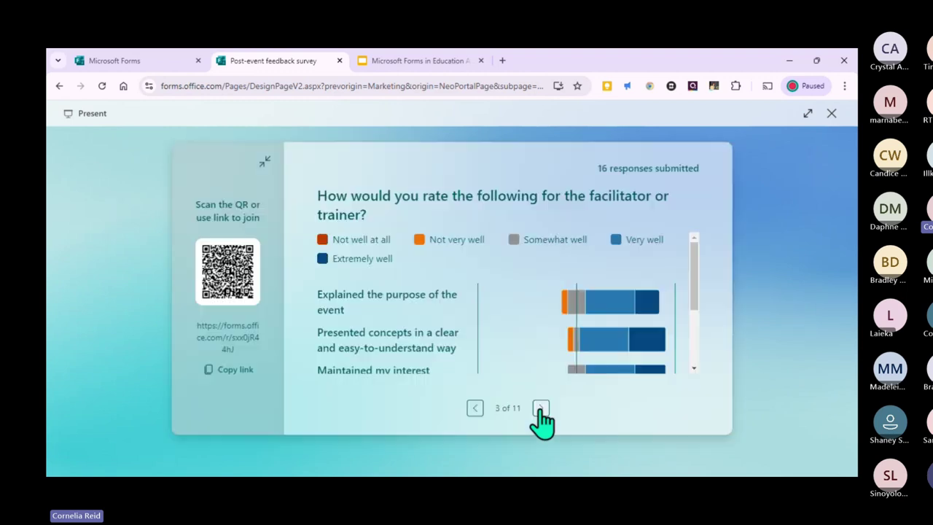
scroll(564, 291, "down", 3)
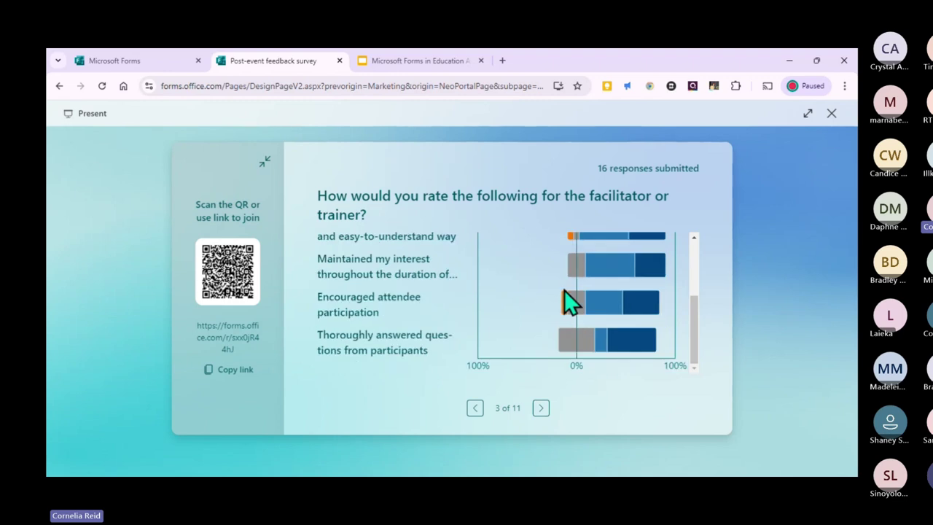
left_click(541, 408)
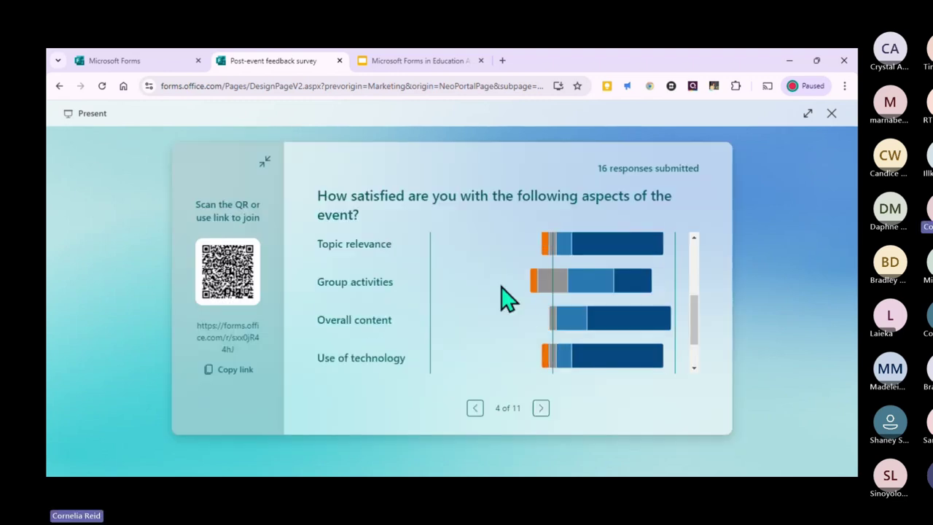
scroll(502, 299, "up", 3)
left_click(542, 411)
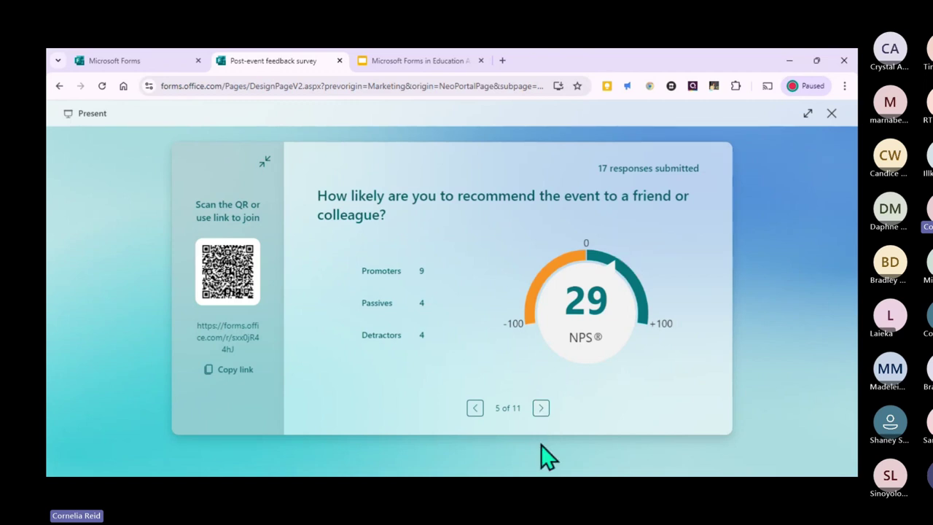
- Compare the treemap and bar views of the results for whether expectations of the event were met
left_click(541, 408)
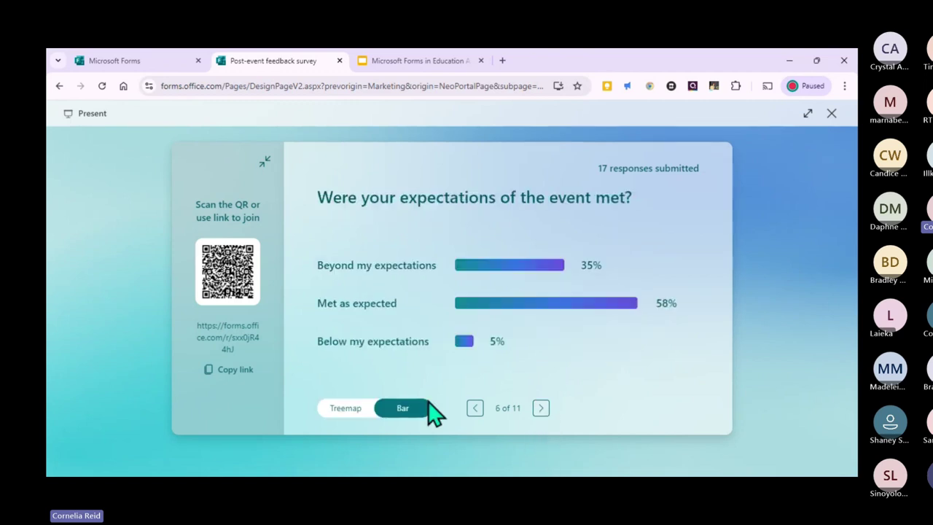
left_click(354, 409)
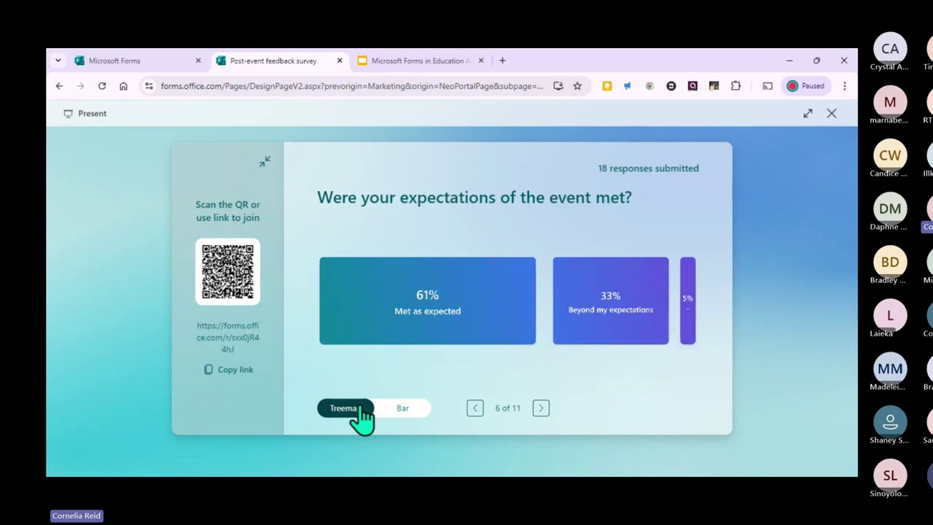
left_click(402, 408)
- Look through all responses on what attendees liked most about the event, and return to the word cloud view
left_click(540, 408)
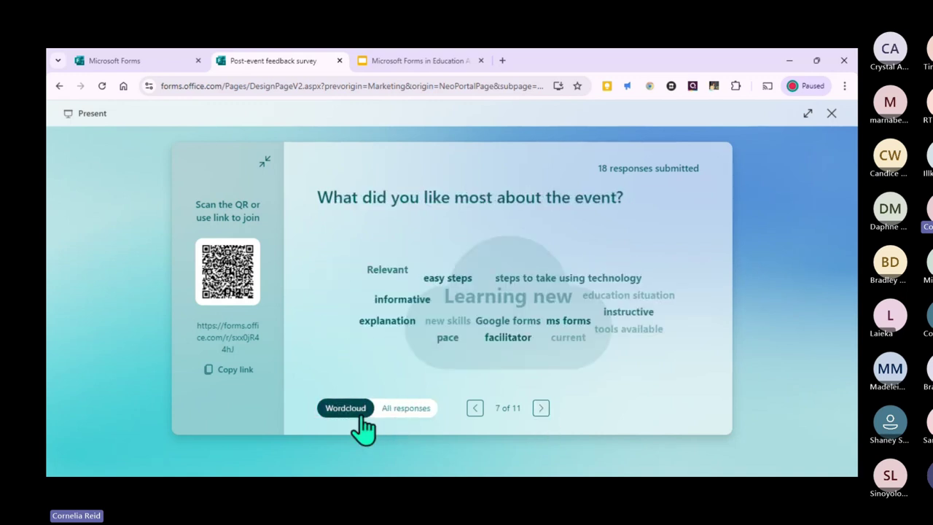
left_click(401, 408)
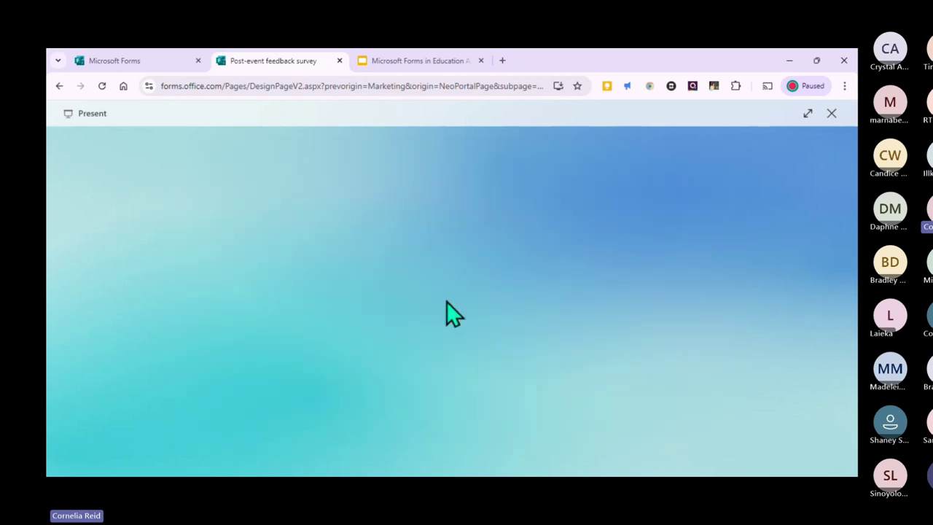
scroll(447, 305, "down", 10)
left_click(348, 412)
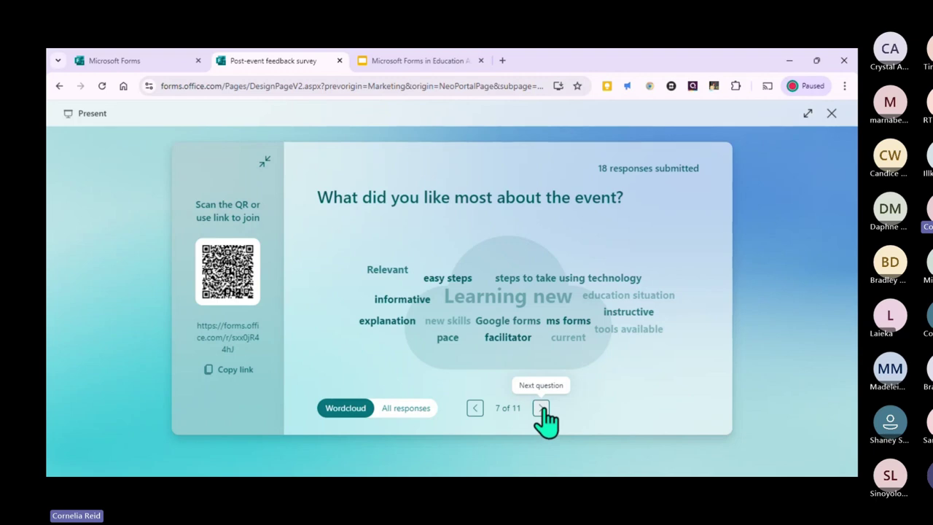
- Advance the presented results from question 7 to the final email address question
left_click(541, 408)
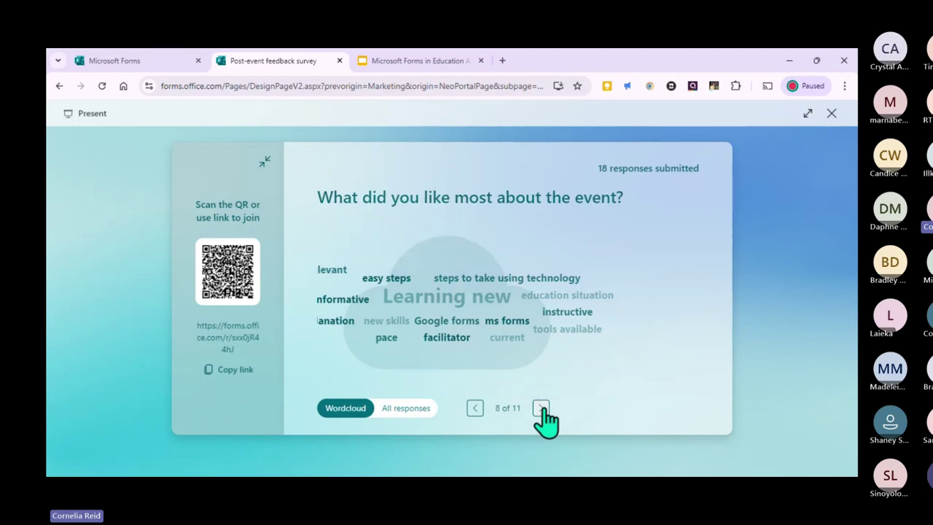
left_click(541, 408)
left_click(541, 408)
left_click(541, 408)
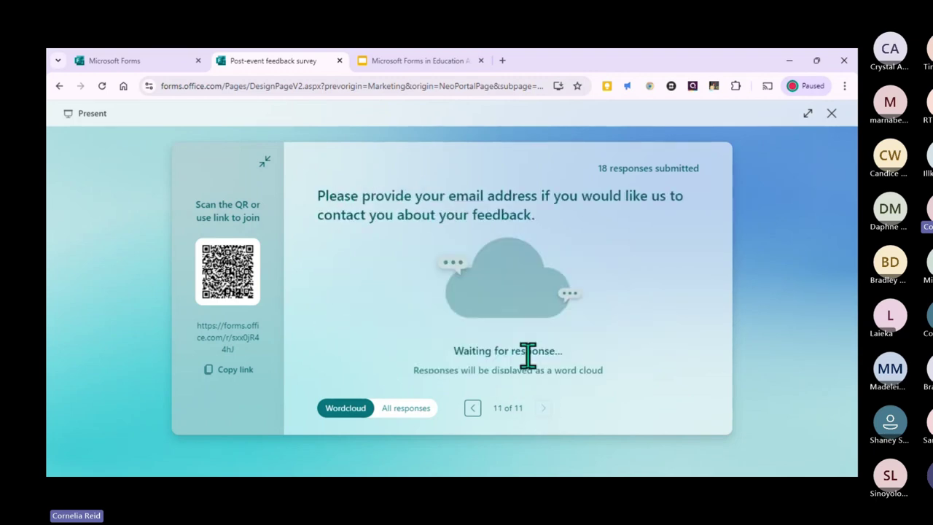